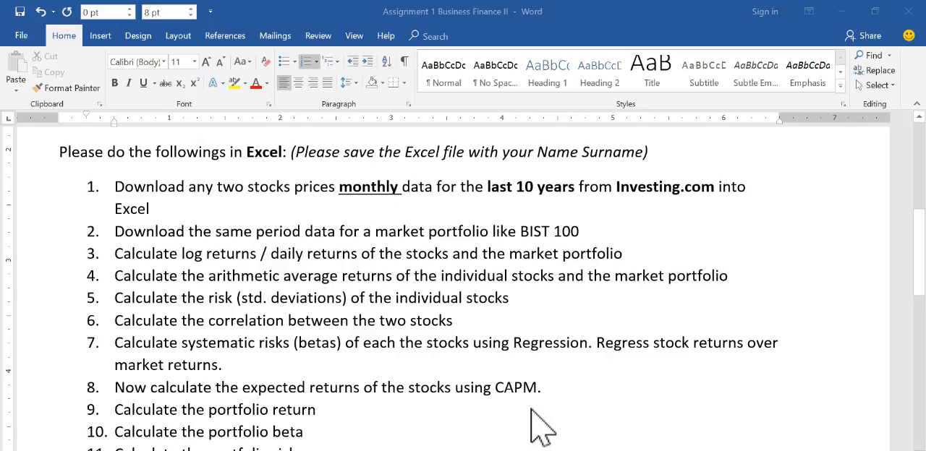
Step: Switch from the Word assignment to the Investing.com home page in Chrome
{"action": "mouse_move", "coordinate": [445, 450]}
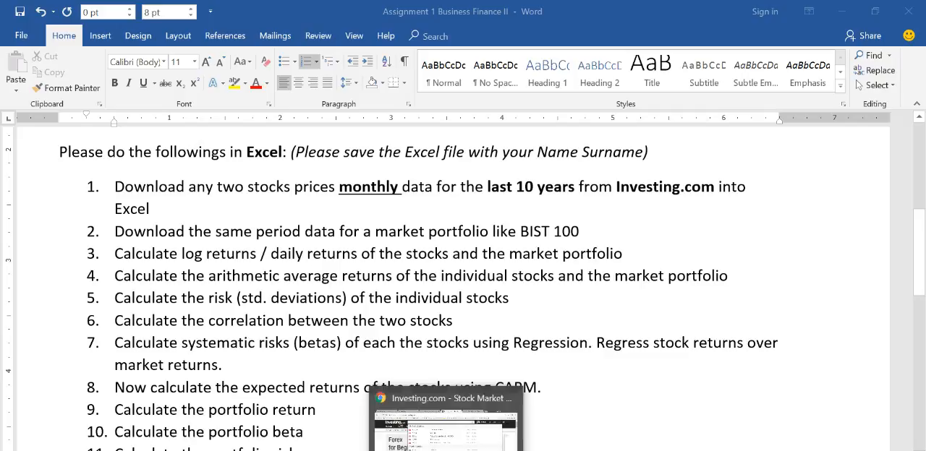
{"action": "left_click", "coordinate": [446, 434]}
{"action": "left_click", "coordinate": [875, 243]}
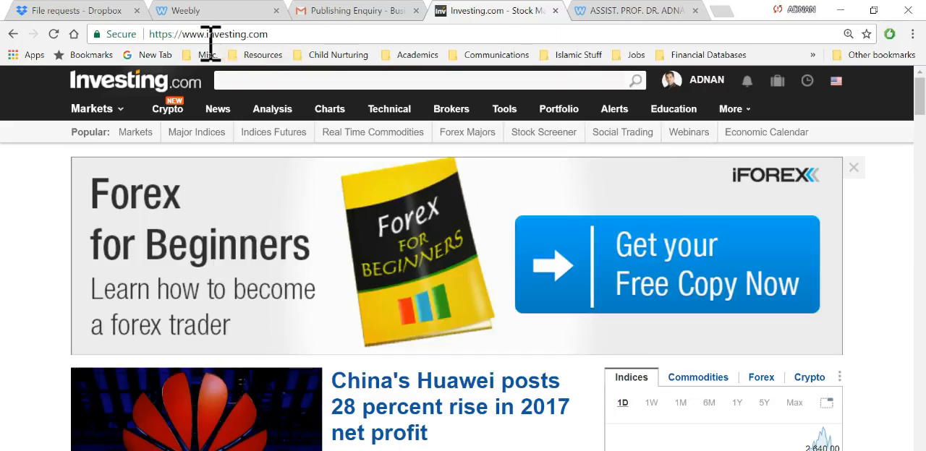
Step: Search the site for "turk hav" and open the Istanbul-listed Turk Hava Yollari AO (THYAO) stock
{"action": "left_click", "coordinate": [309, 82]}
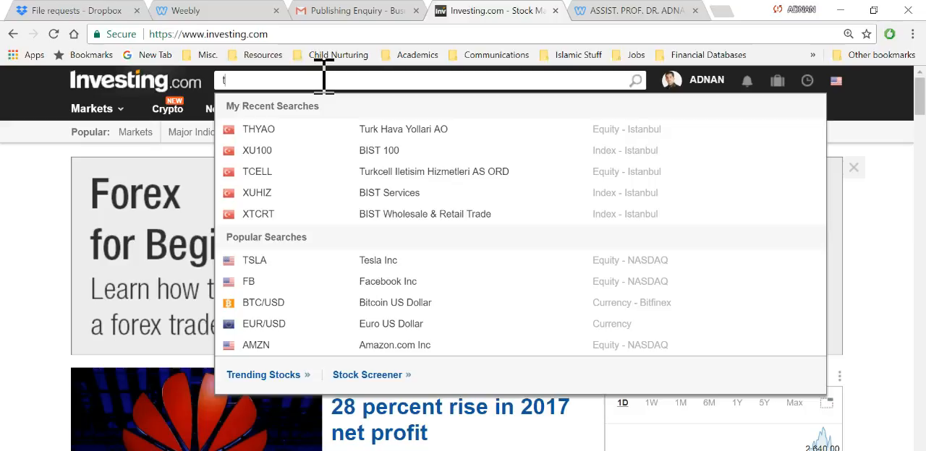
{"action": "type", "text": "turk"}
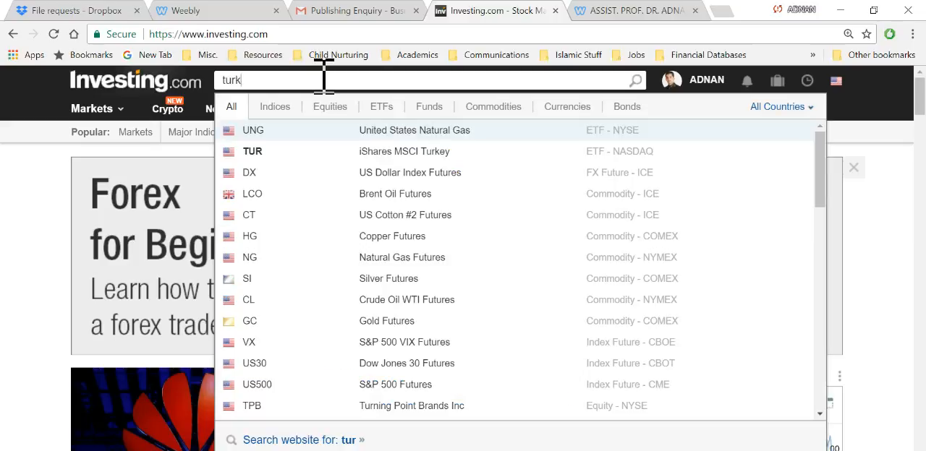
{"action": "type", "text": " ha"}
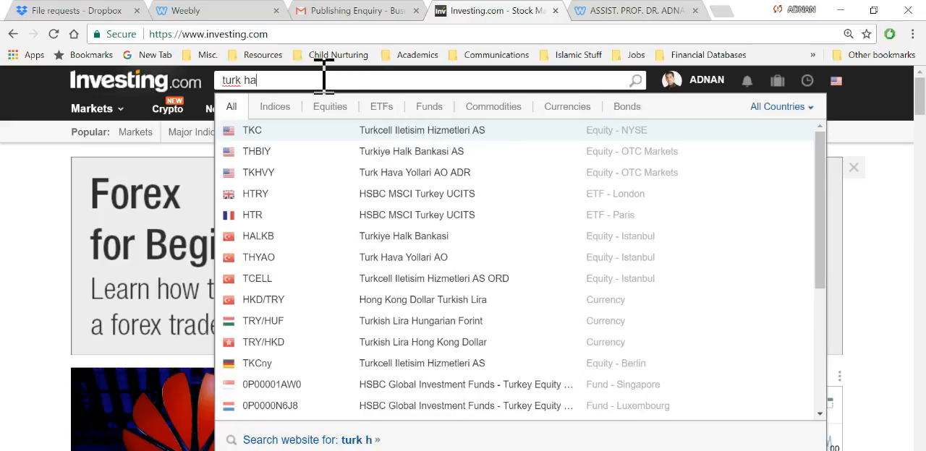
{"action": "type", "text": "v"}
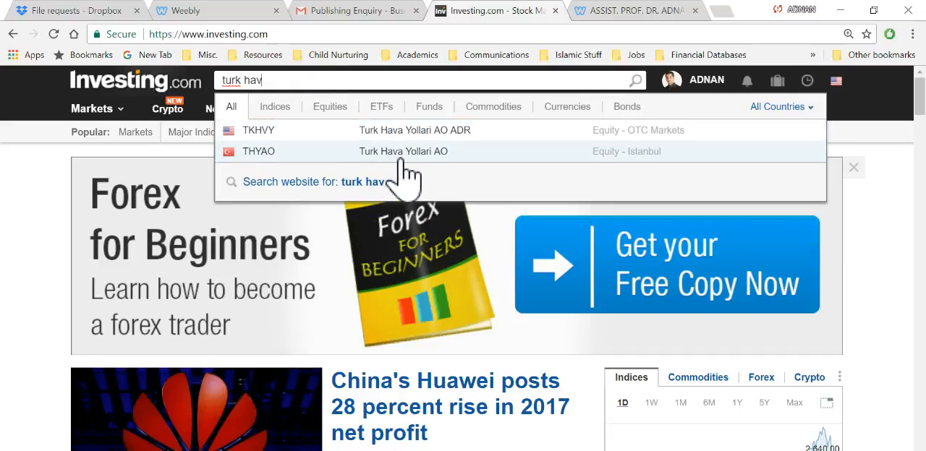
{"action": "left_click", "coordinate": [396, 153]}
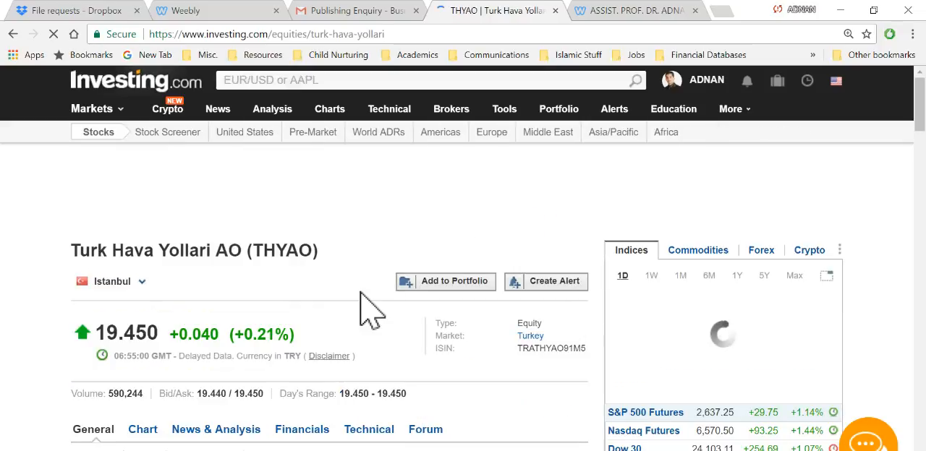
Step: Open the stock's historical data and set its time frame to Monthly
{"action": "scroll", "coordinate": [362, 311], "scroll_direction": "down", "scroll_amount": 1}
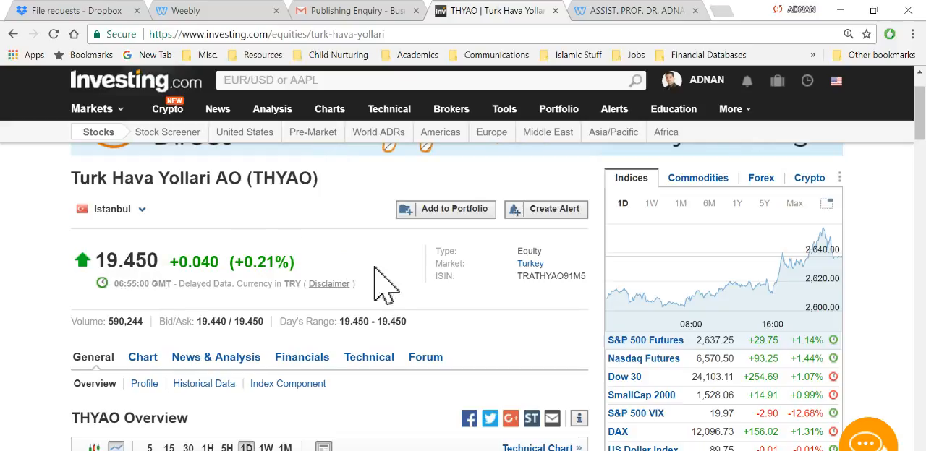
{"action": "scroll", "coordinate": [384, 286], "scroll_direction": "down", "scroll_amount": 1}
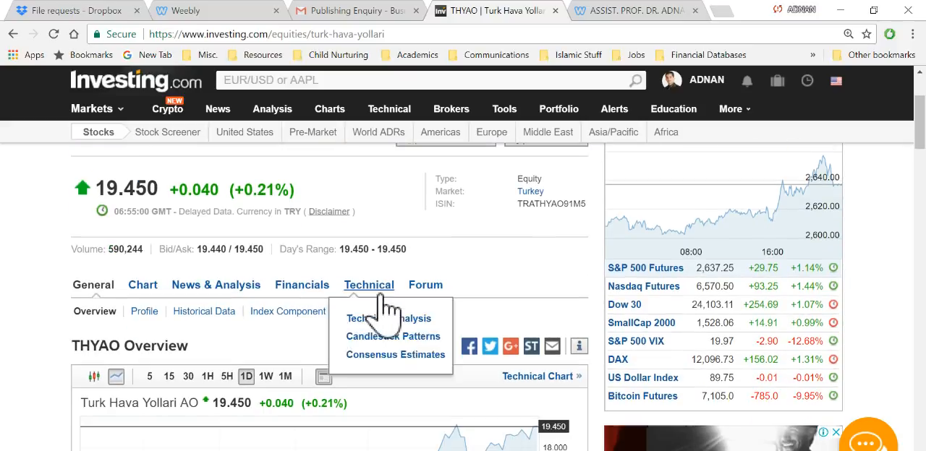
{"action": "left_click", "coordinate": [206, 314]}
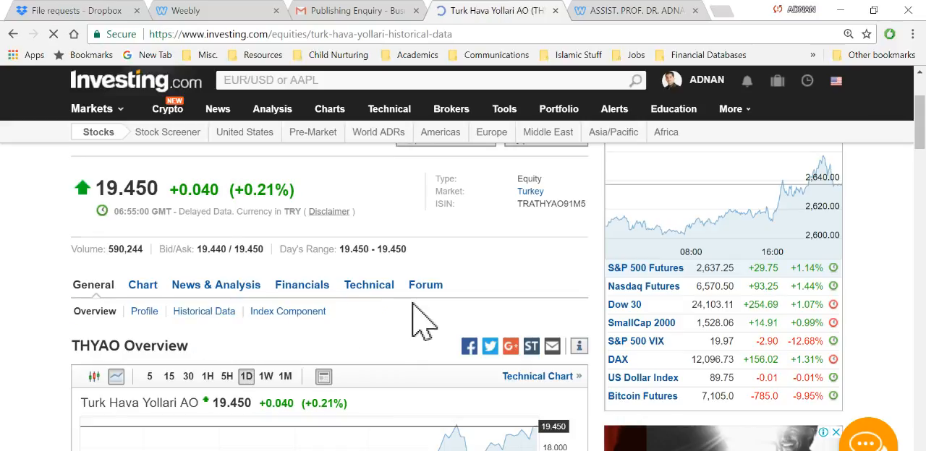
{"action": "scroll", "coordinate": [440, 342], "scroll_direction": "down", "scroll_amount": 3}
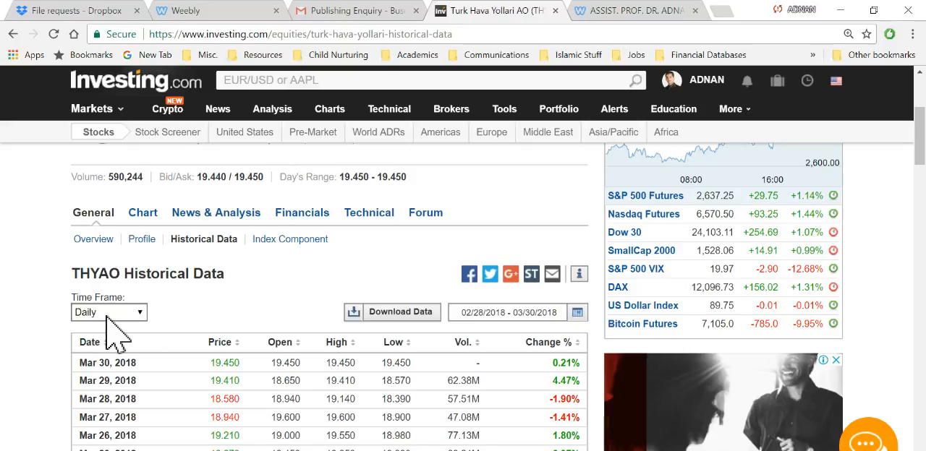
{"action": "left_click", "coordinate": [130, 313]}
{"action": "left_click", "coordinate": [108, 354]}
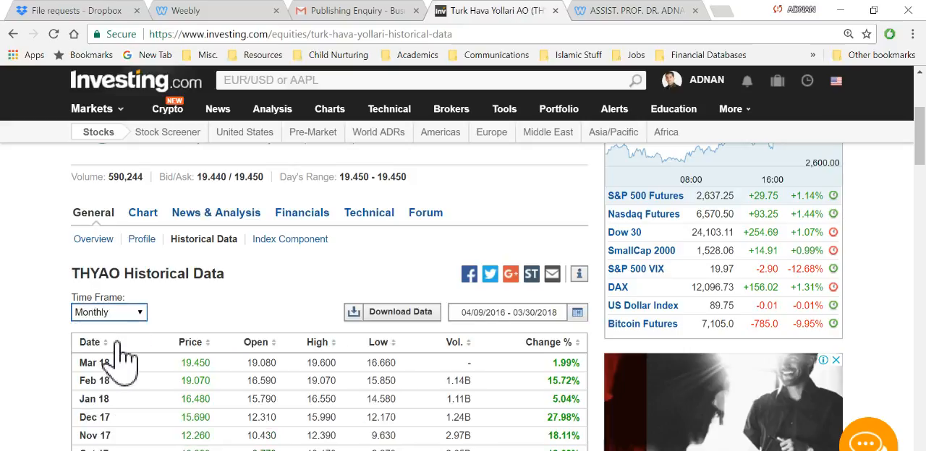
Step: Check the ten-year requirement in the Word assignment and set the year of the custom range's start date to 2008
{"action": "left_click", "coordinate": [578, 314]}
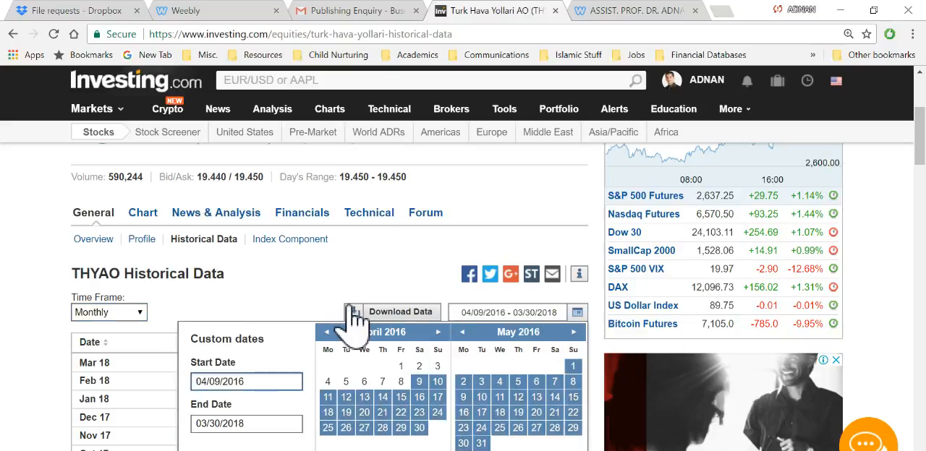
{"action": "scroll", "coordinate": [355, 299], "scroll_direction": "down", "scroll_amount": 1}
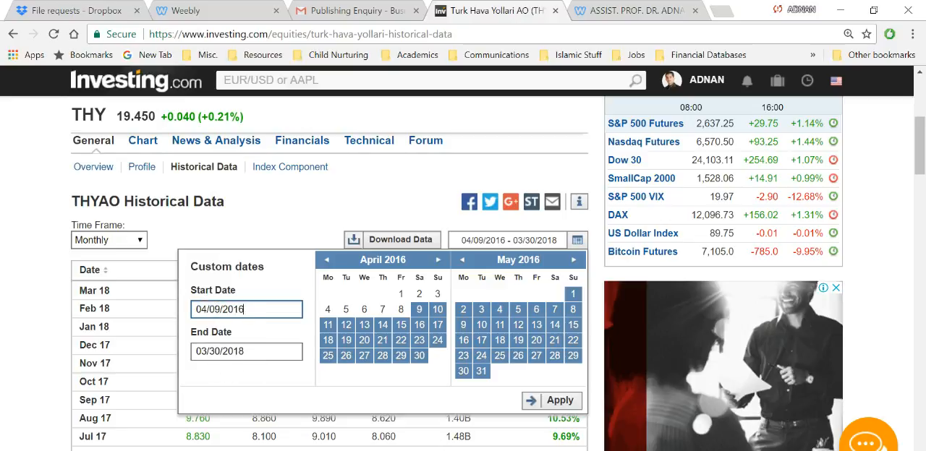
{"action": "key", "text": "alt+Tab"}
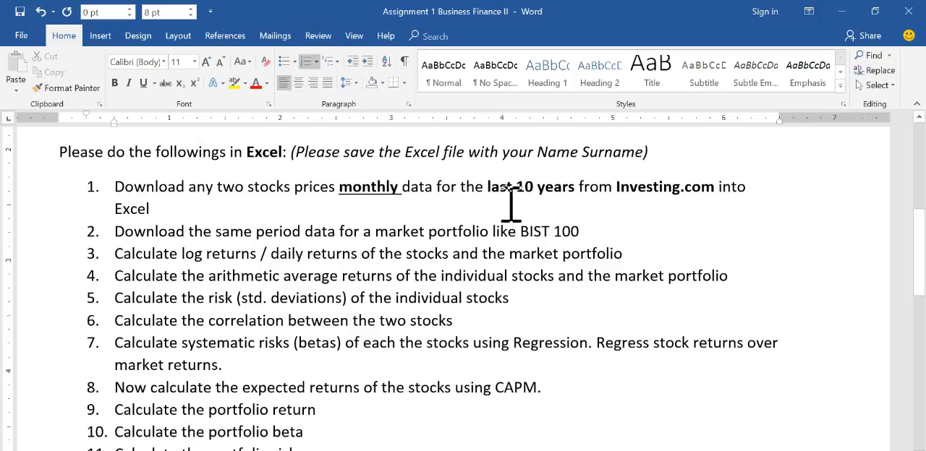
{"action": "left_click", "coordinate": [845, 18]}
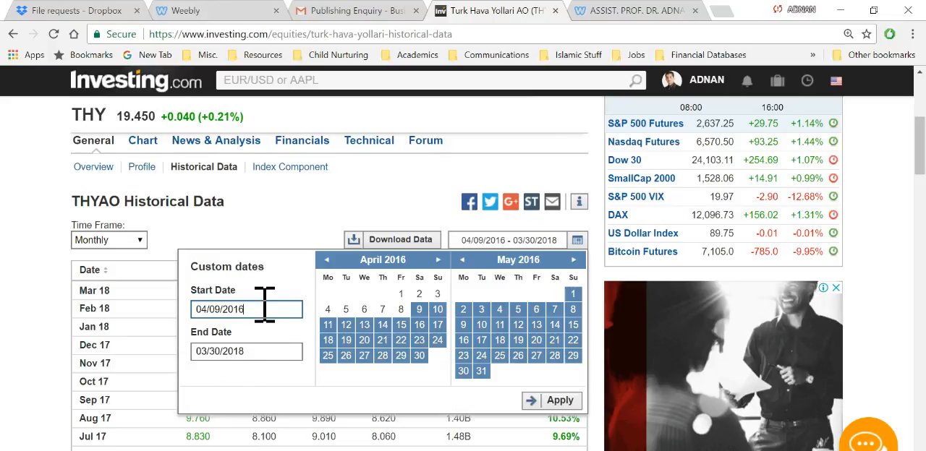
{"action": "key", "text": "BackSpace"}
{"action": "key", "text": "BackSpace"}
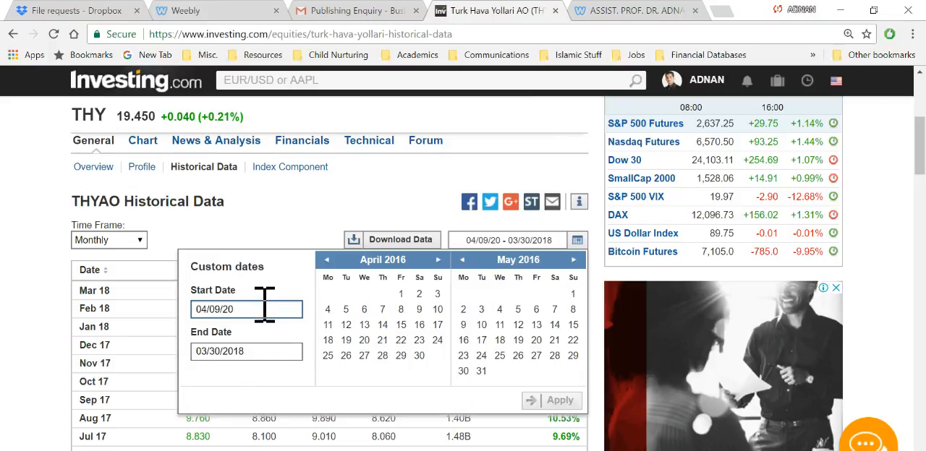
{"action": "type", "text": "00"}
{"action": "key", "text": "BackSpace"}
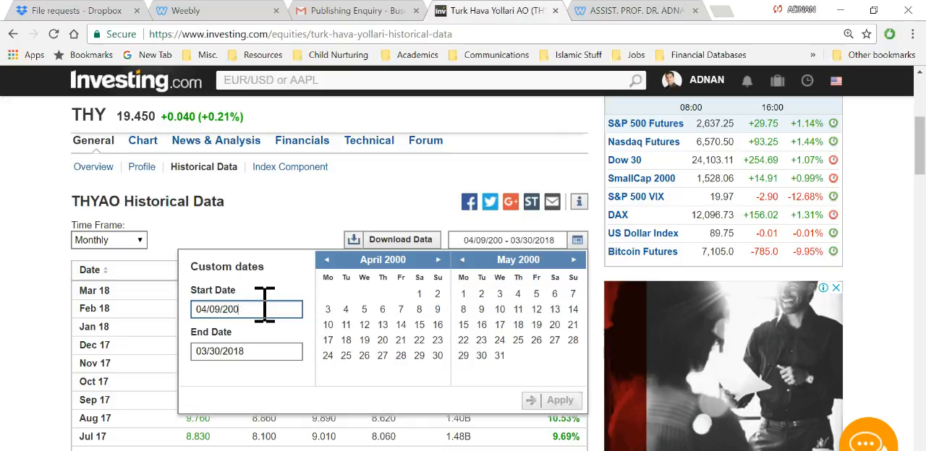
{"action": "type", "text": "8"}
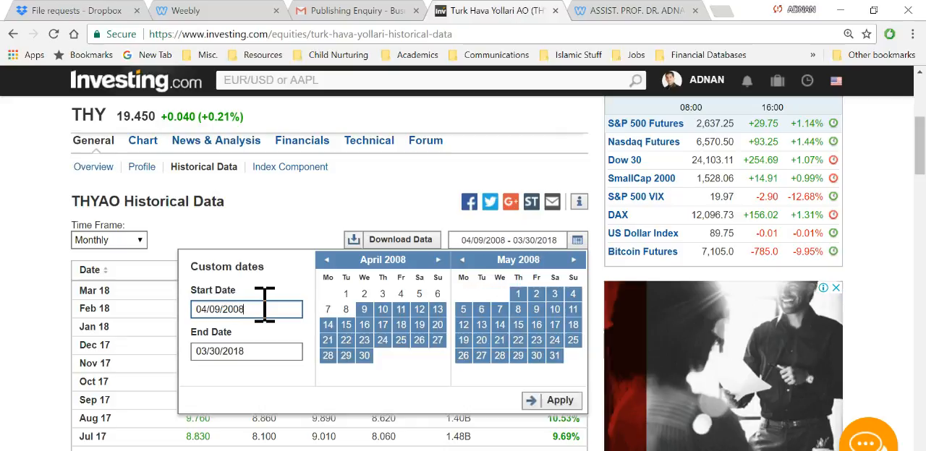
Step: Change the month and day so the start date reads 03/30/2008, and apply the custom date range
{"action": "left_click", "coordinate": [211, 308]}
{"action": "key", "text": "BackSpace"}
{"action": "key", "text": "BackSpace"}
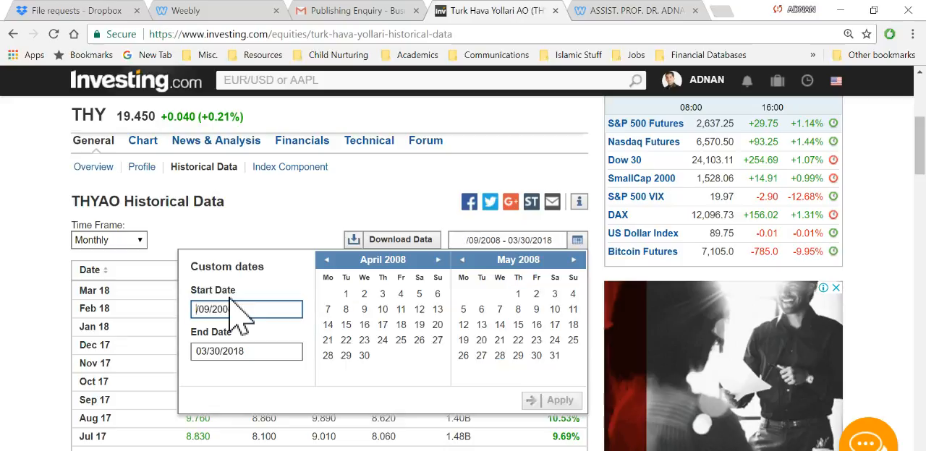
{"action": "type", "text": "30"}
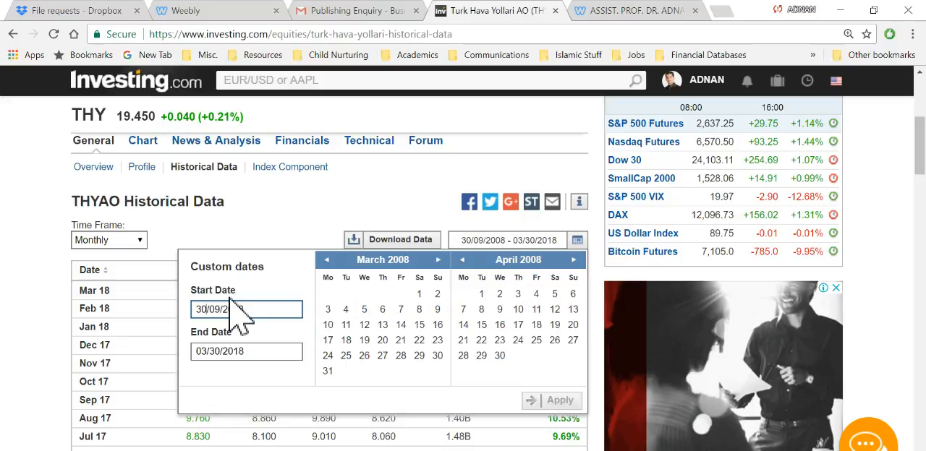
{"action": "key", "text": "Left"}
{"action": "key", "text": "BackSpace"}
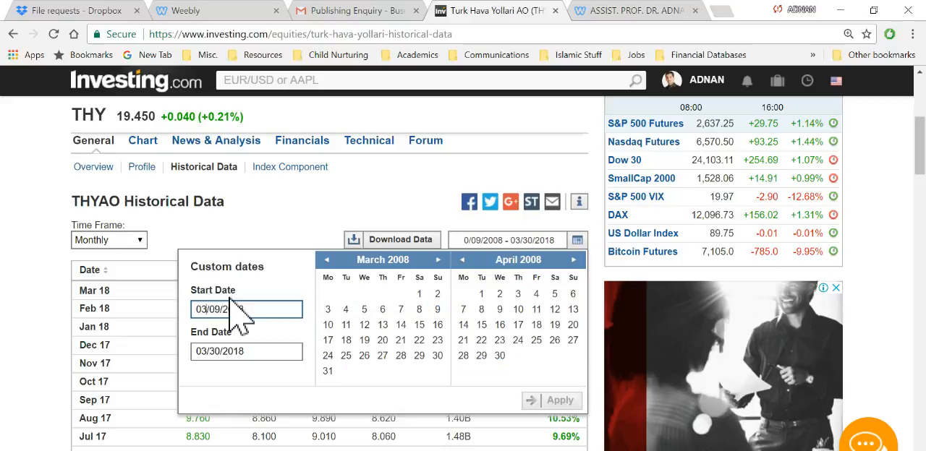
{"action": "type", "text": "3"}
{"action": "key", "text": "Right"}
{"action": "key", "text": "Right"}
{"action": "key", "text": "Right"}
{"action": "key", "text": "BackSpace"}
{"action": "key", "text": "BackSpace"}
{"action": "type", "text": "30"}
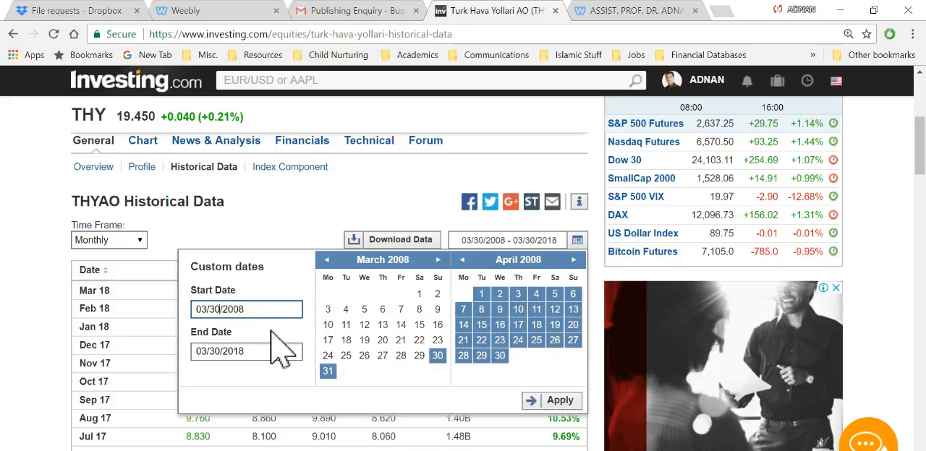
{"action": "left_click", "coordinate": [557, 400]}
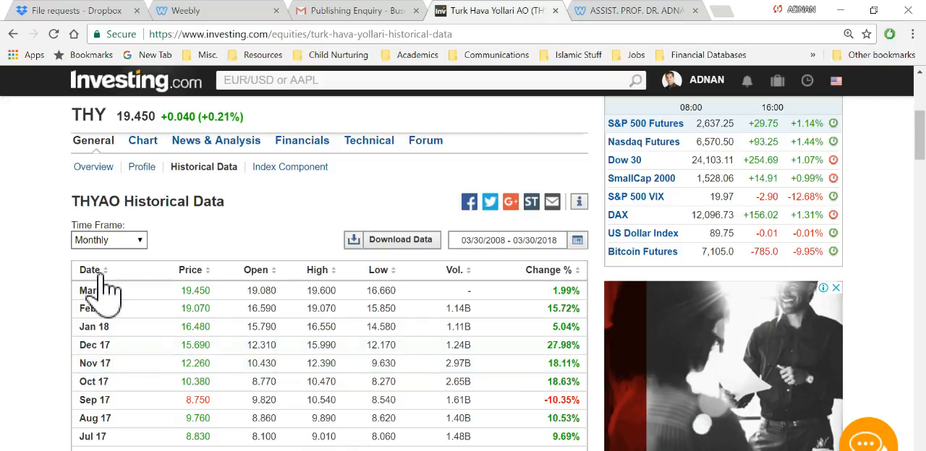
Step: Sort the historical prices by date with the oldest first and open the downloaded THYAO Historical Data file in Excel
{"action": "left_click", "coordinate": [93, 272]}
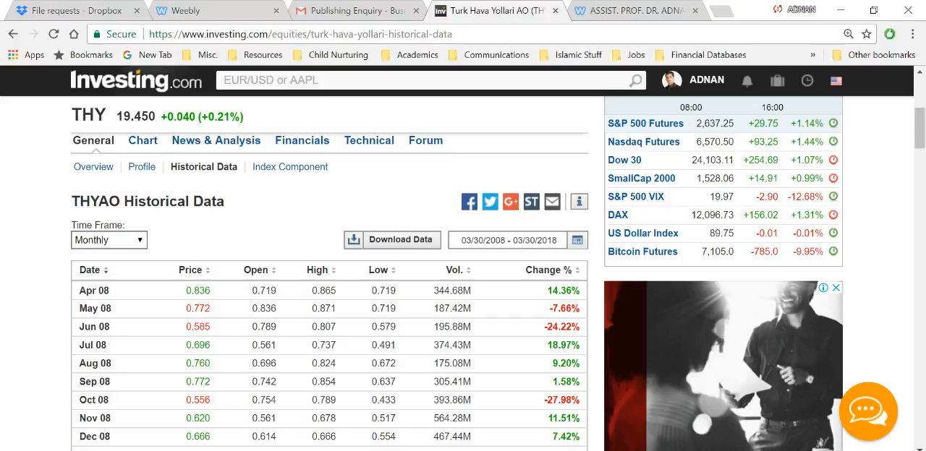
{"action": "left_click", "coordinate": [137, 450]}
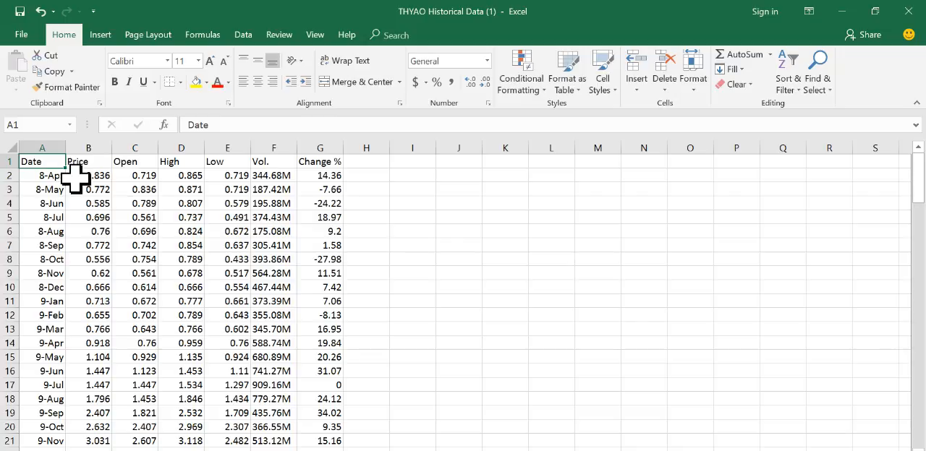
{"action": "key", "text": "shift+Right"}
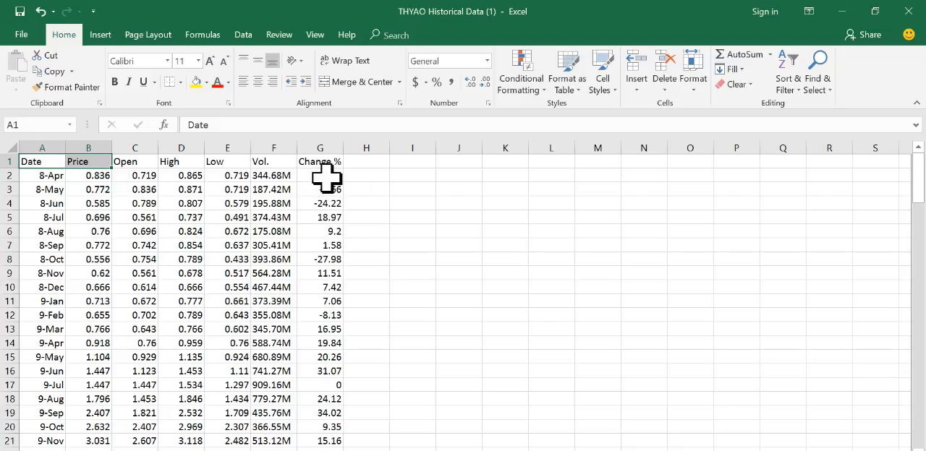
{"action": "left_click", "coordinate": [93, 178]}
{"action": "left_click", "coordinate": [129, 176]}
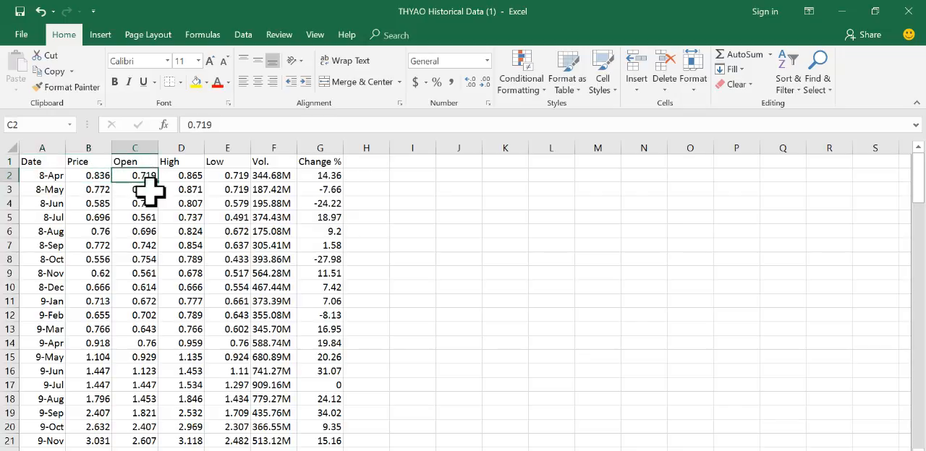
{"action": "left_click", "coordinate": [91, 174]}
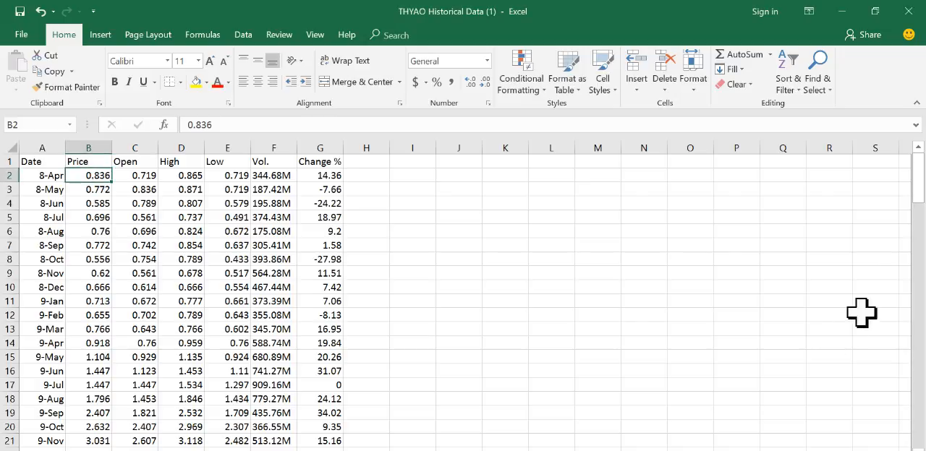
{"action": "mouse_move", "coordinate": [921, 182]}
{"action": "left_mouse_down"}
{"action": "mouse_move", "coordinate": [922, 208]}
{"action": "mouse_move", "coordinate": [923, 168]}
{"action": "left_mouse_up"}
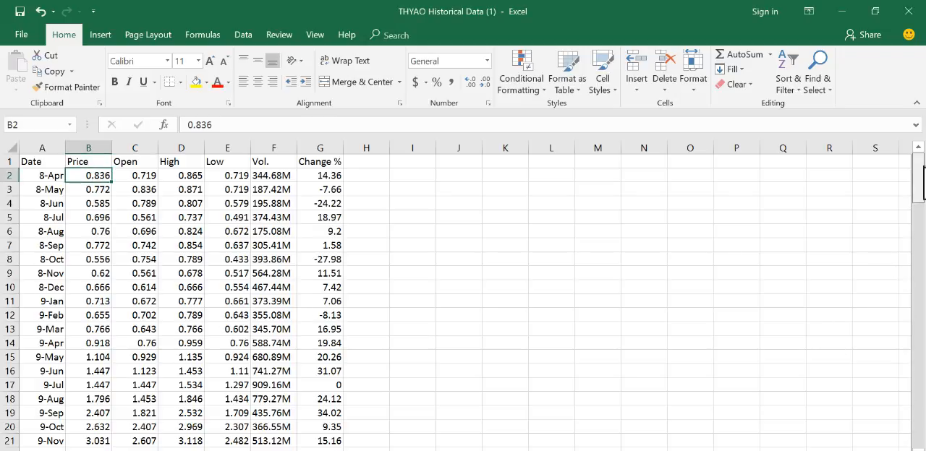
{"action": "left_click", "coordinate": [40, 163]}
{"action": "key", "text": "shift+Right"}
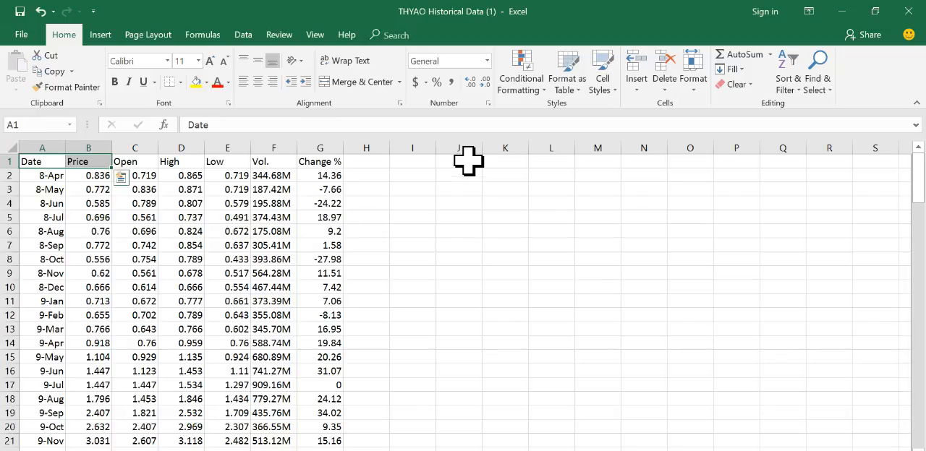
{"action": "key", "text": "ctrl+shift+Down"}
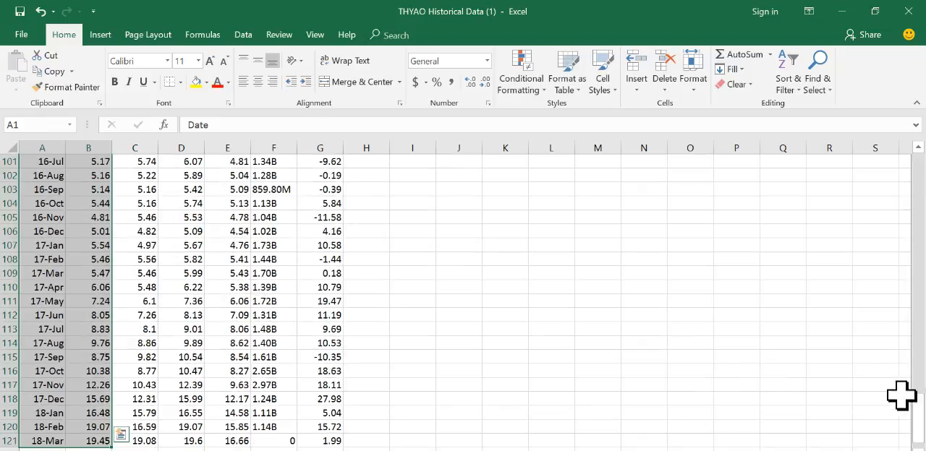
{"action": "left_click_drag", "start_coordinate": [917, 419], "coordinate": [918, 166]}
Step: Select the Date and Price columns from the header row A1:B1 down to the last data row
{"action": "left_click", "coordinate": [43, 161]}
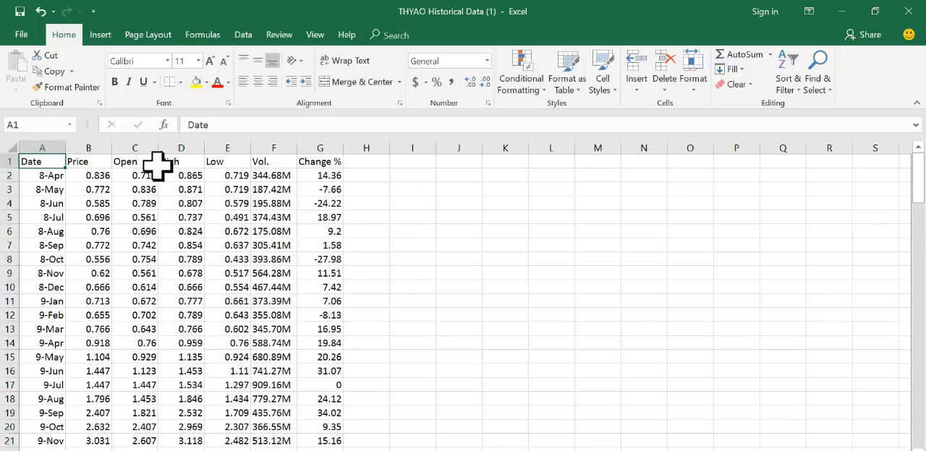
{"action": "key", "text": "shift+Right"}
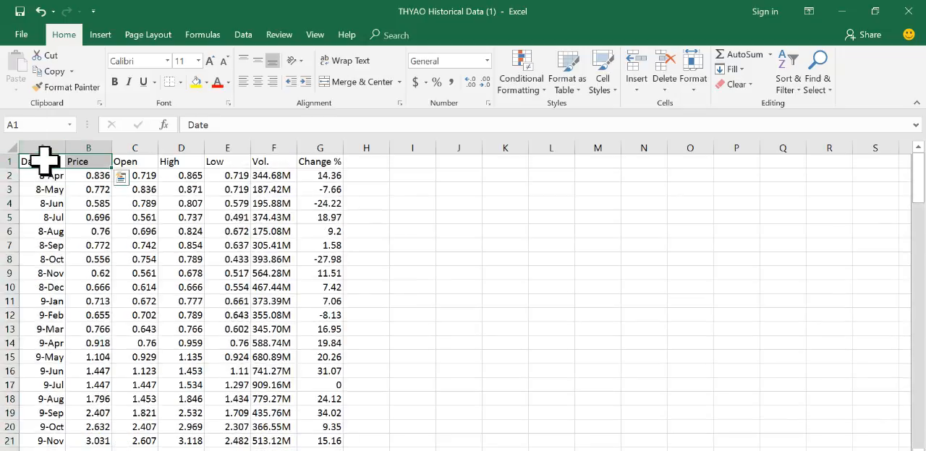
{"action": "left_click_drag", "start_coordinate": [44, 162], "coordinate": [89, 135]}
{"action": "scroll", "coordinate": [89, 213], "scroll_direction": "up", "scroll_amount": 7}
{"action": "scroll", "coordinate": [89, 214], "scroll_direction": "up", "scroll_amount": 14}
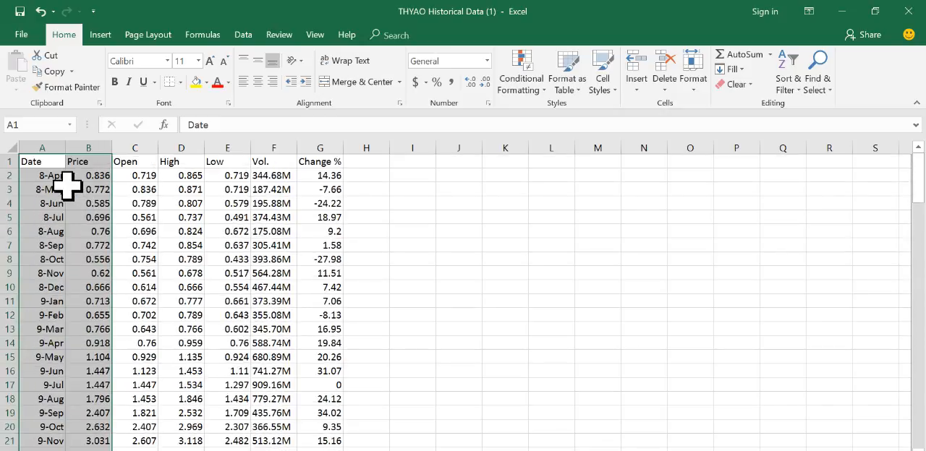
Step: Copy the Date and Price columns from header cells A1:B1 down to the 18-Mar row
{"action": "left_click", "coordinate": [45, 165]}
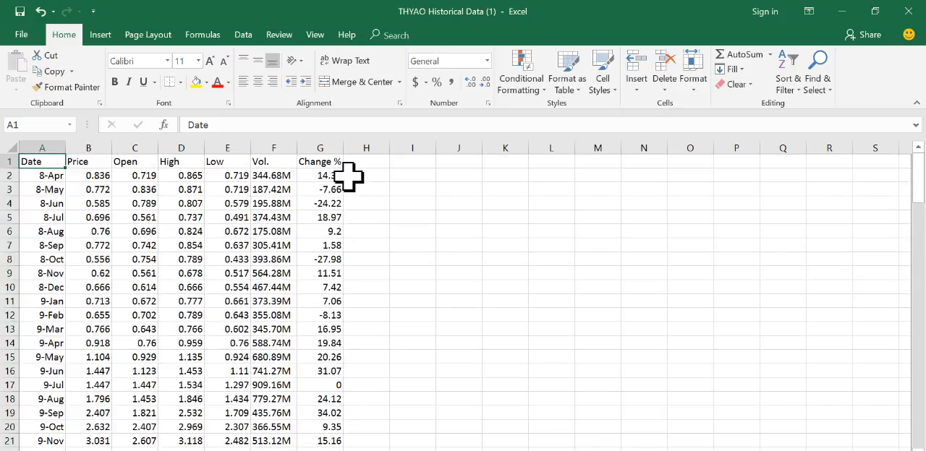
{"action": "key", "text": "shift+Right"}
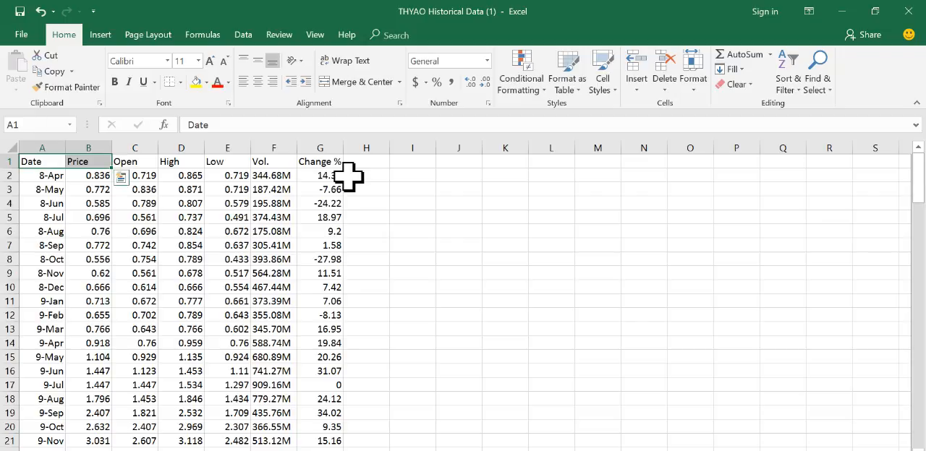
{"action": "key", "text": "ctrl+shift+Down"}
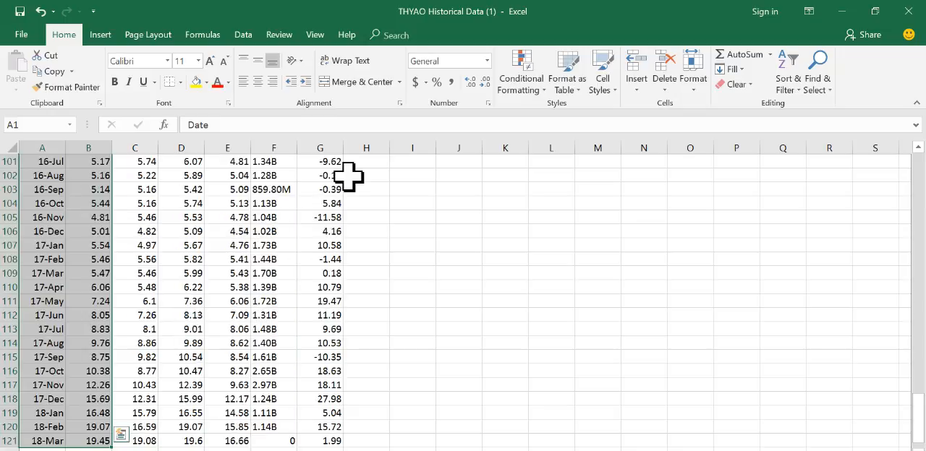
{"action": "scroll", "coordinate": [72, 402], "scroll_direction": "down", "scroll_amount": 1}
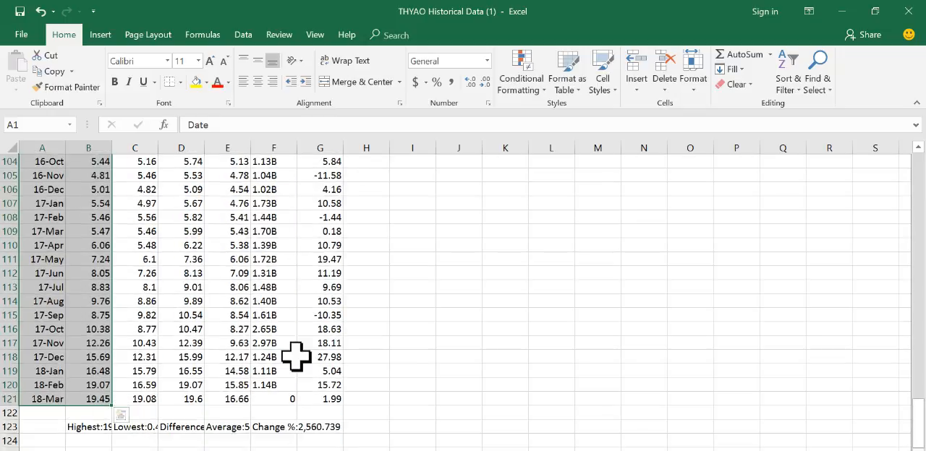
{"action": "key", "text": "ctrl+c"}
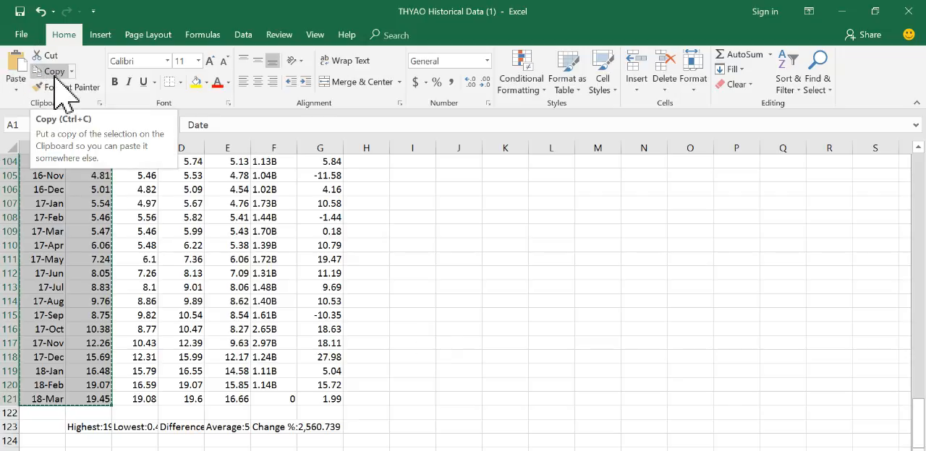
Step: Switch to the Business Finance I & II folder, create a new Microsoft Excel Worksheet there and name it with the person's full name
{"action": "mouse_move", "coordinate": [555, 450]}
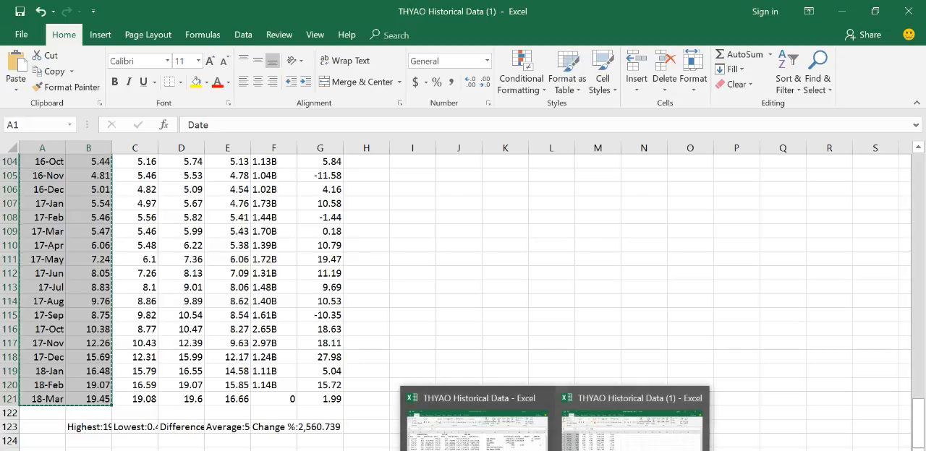
{"action": "left_click", "coordinate": [385, 450]}
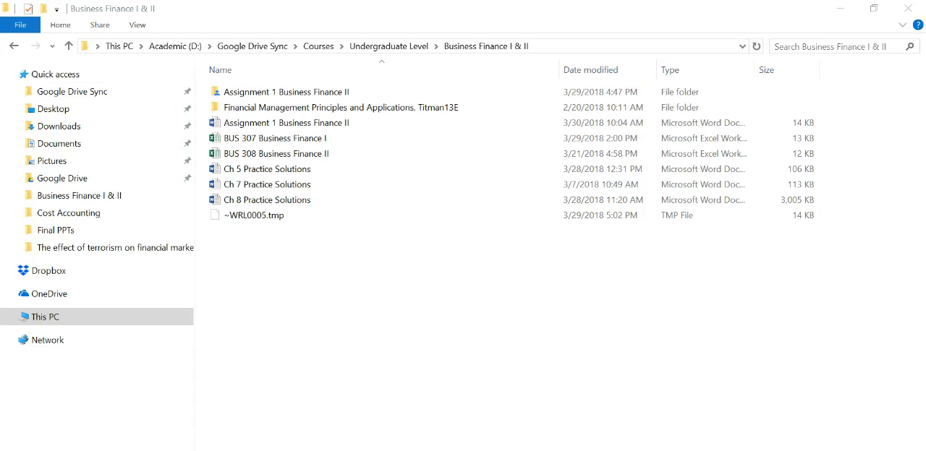
{"action": "right_click", "coordinate": [261, 267]}
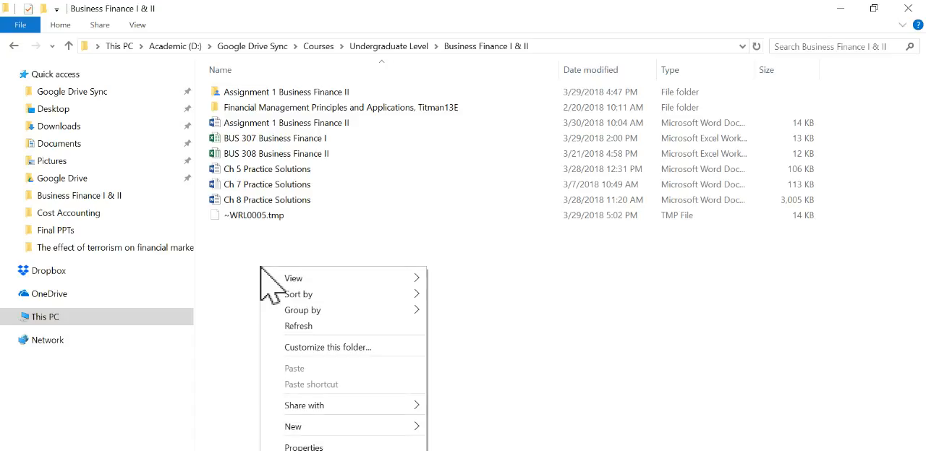
{"action": "mouse_move", "coordinate": [337, 431]}
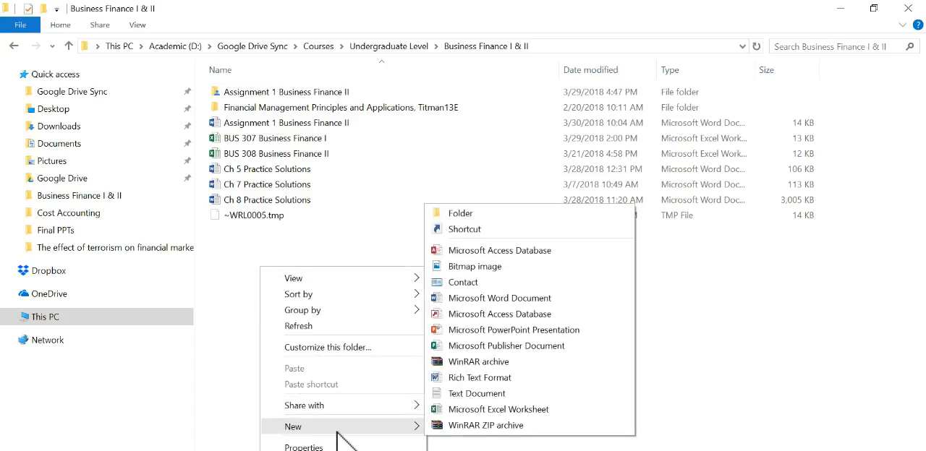
{"action": "left_click", "coordinate": [505, 413]}
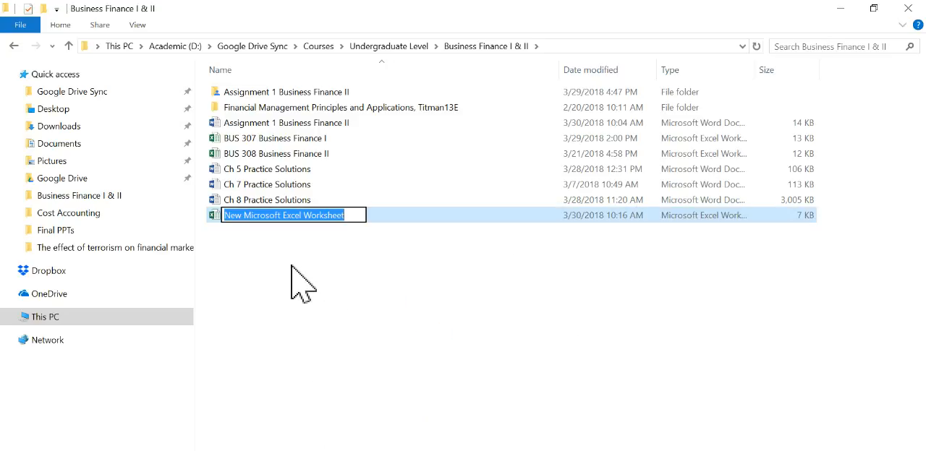
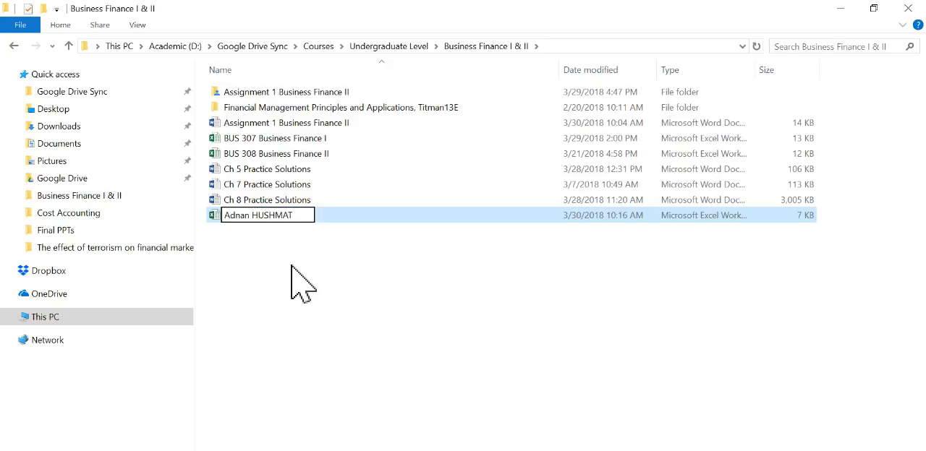
{"action": "key", "text": "Return"}
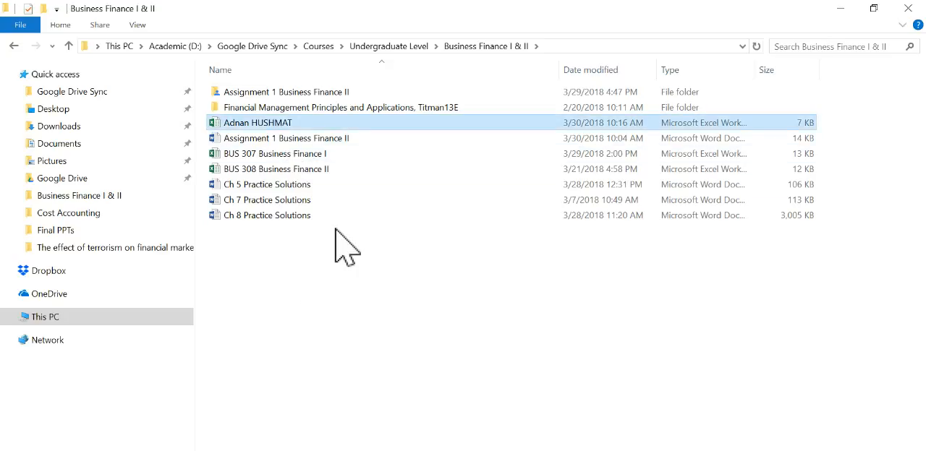
Step: Open the newly created workbook in Excel and paste the copied Date and Price data starting at cell A1
{"action": "double_click", "coordinate": [290, 123]}
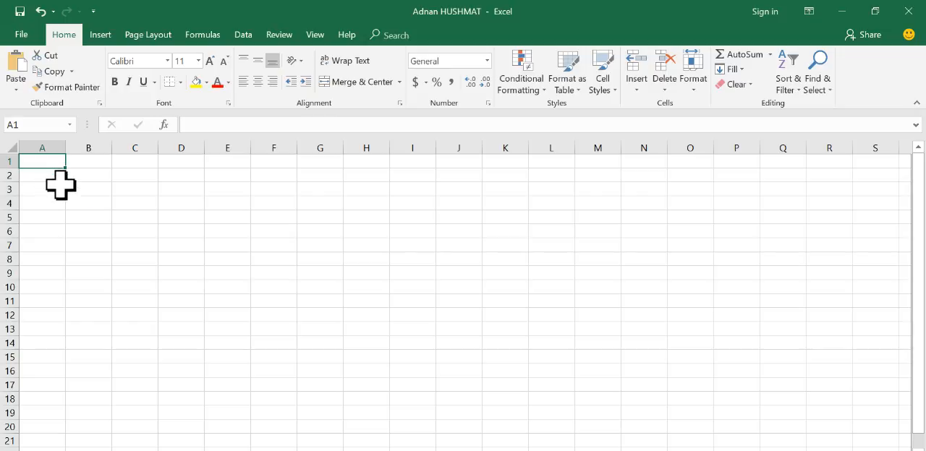
{"action": "left_click", "coordinate": [17, 70]}
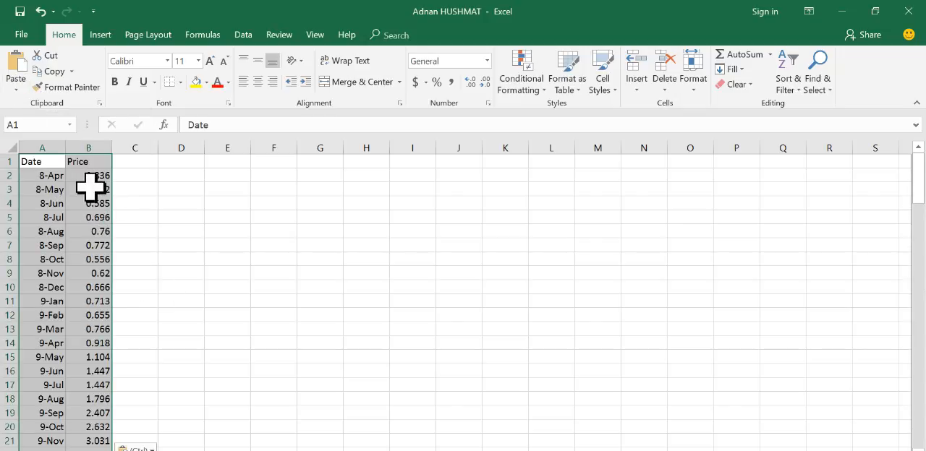
{"action": "left_click", "coordinate": [137, 218]}
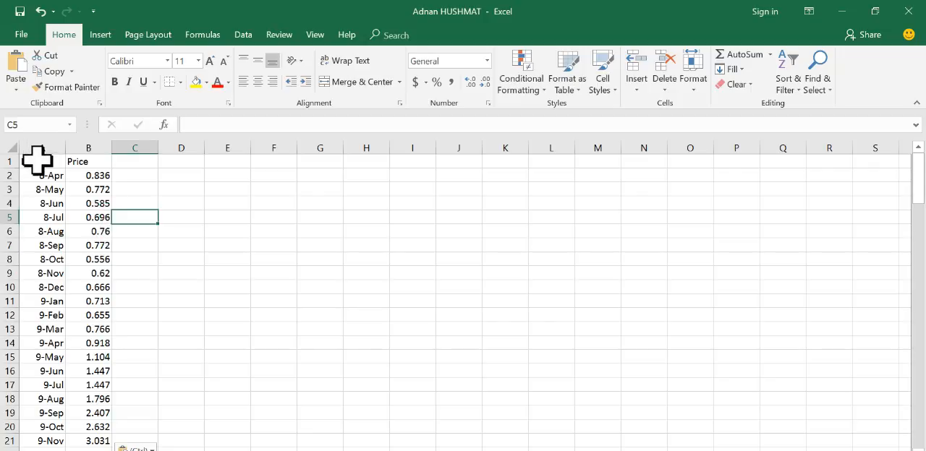
Step: Insert a blank row above the Date and Price headers and enter the title Turkish Airlines in A1
{"action": "right_click", "coordinate": [5, 160]}
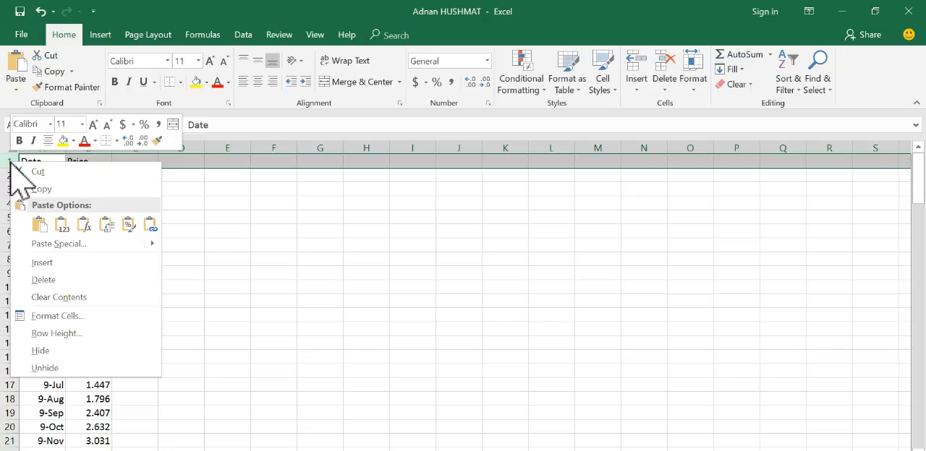
{"action": "key", "text": "Escape"}
{"action": "right_click", "coordinate": [8, 161]}
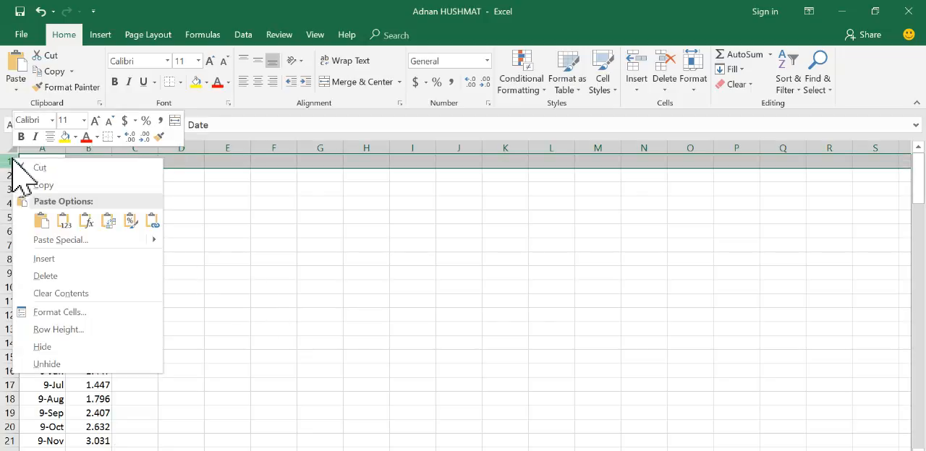
{"action": "left_click", "coordinate": [58, 257]}
{"action": "left_click_drag", "start_coordinate": [43, 161], "coordinate": [78, 166]}
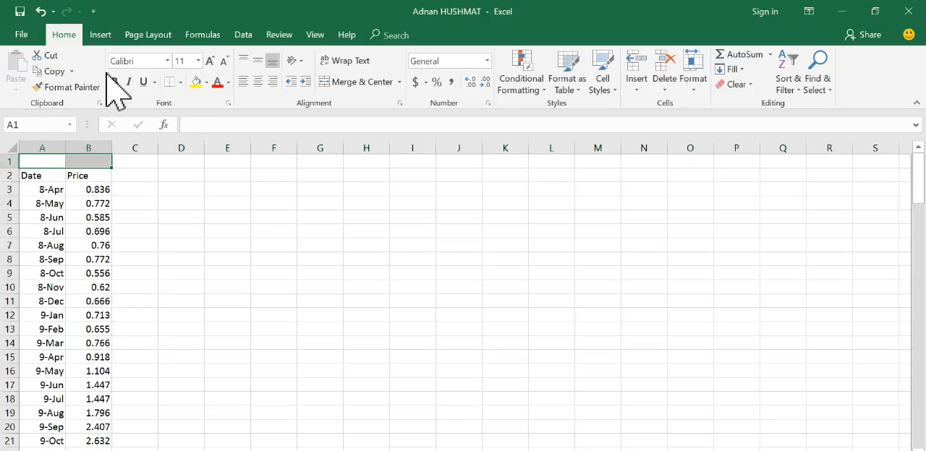
{"action": "left_click", "coordinate": [50, 161]}
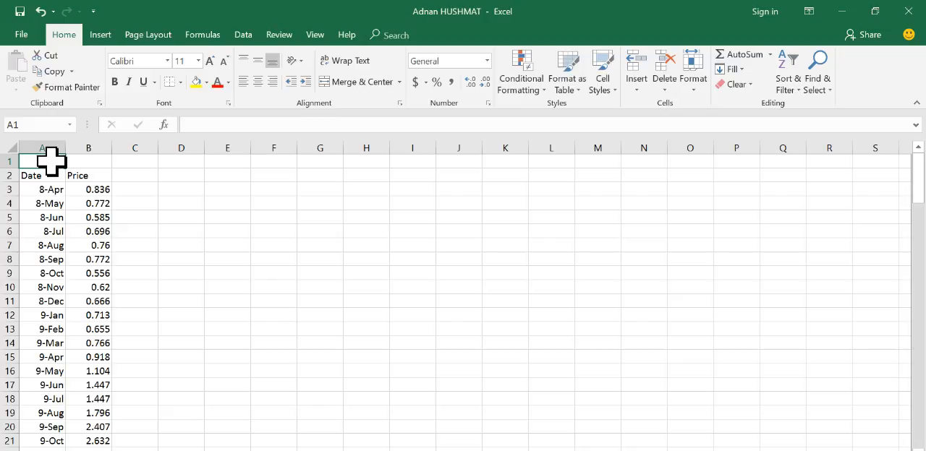
{"action": "type", "text": "Turkish Airlines"}
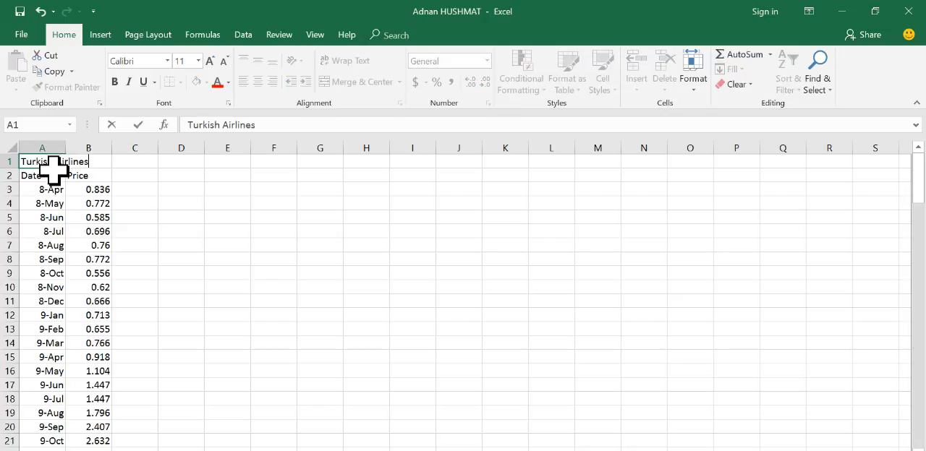
{"action": "left_click", "coordinate": [177, 230]}
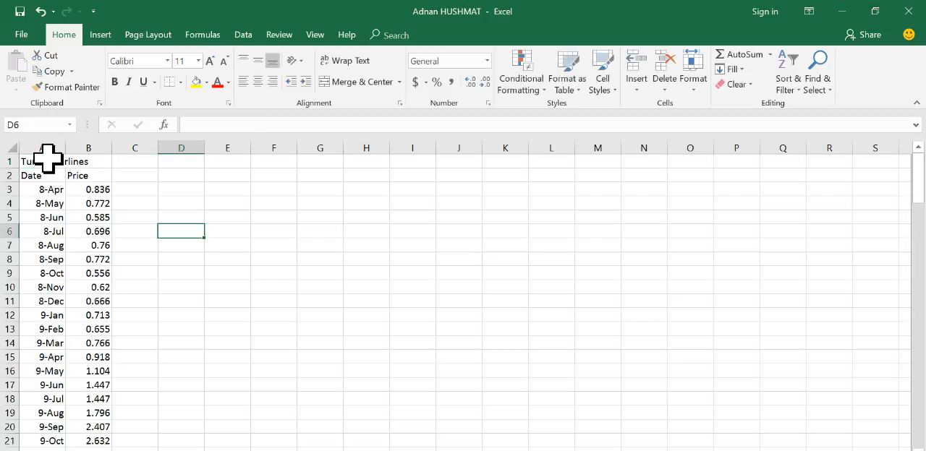
Step: Merge and center the Turkish Airlines title across A1:B1, and make the title and the Date and Price headers bold
{"action": "left_click_drag", "start_coordinate": [45, 159], "coordinate": [83, 155]}
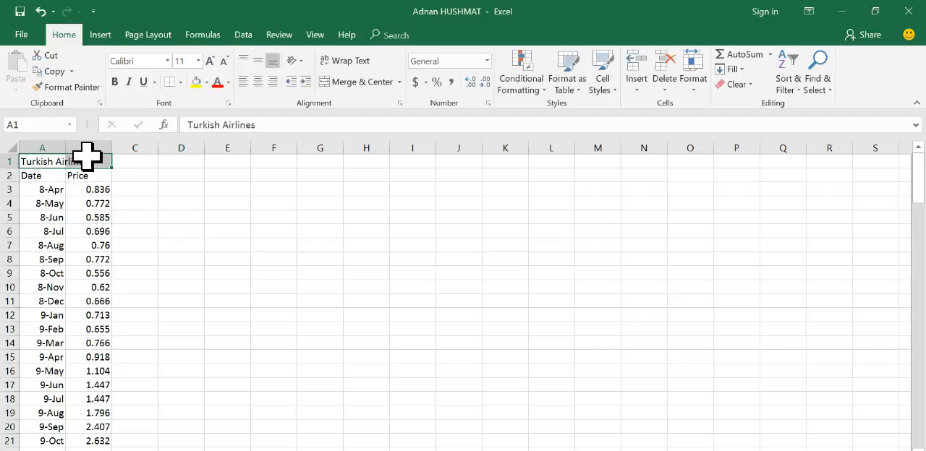
{"action": "left_click", "coordinate": [348, 82]}
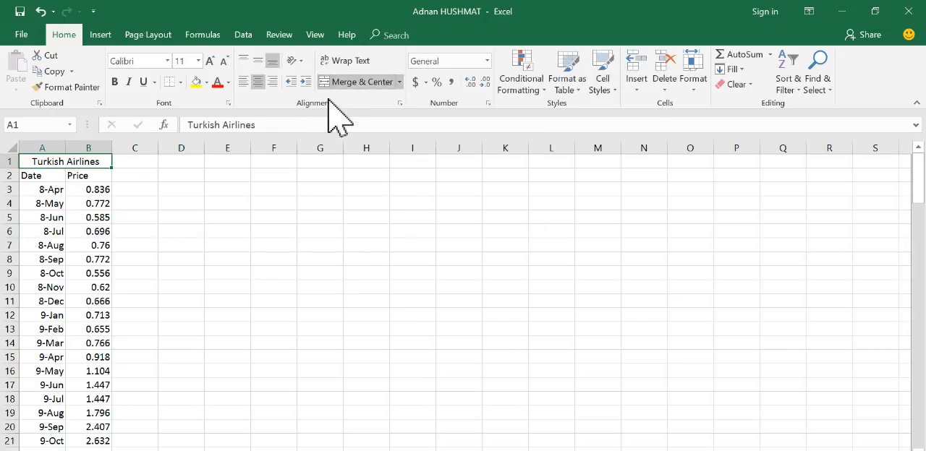
{"action": "left_click", "coordinate": [115, 82]}
{"action": "left_click", "coordinate": [40, 175]}
{"action": "left_click_drag", "start_coordinate": [67, 176], "coordinate": [87, 176]}
{"action": "left_click", "coordinate": [114, 82]}
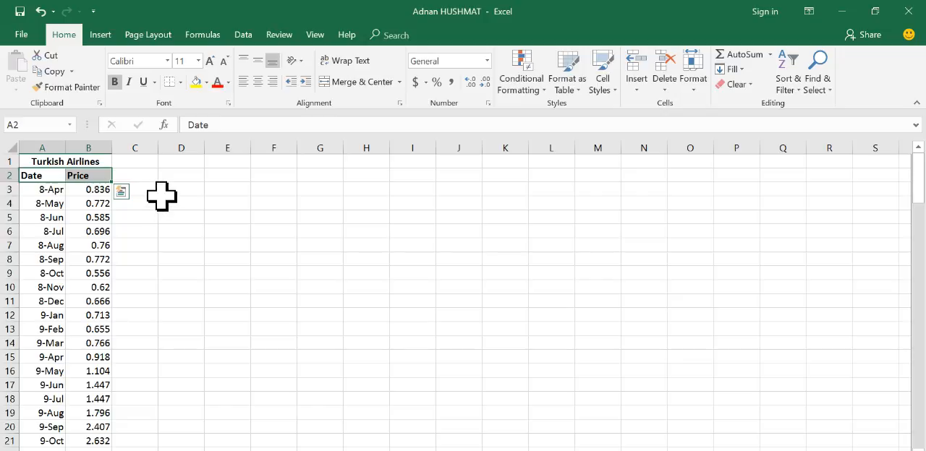
{"action": "left_click", "coordinate": [160, 190]}
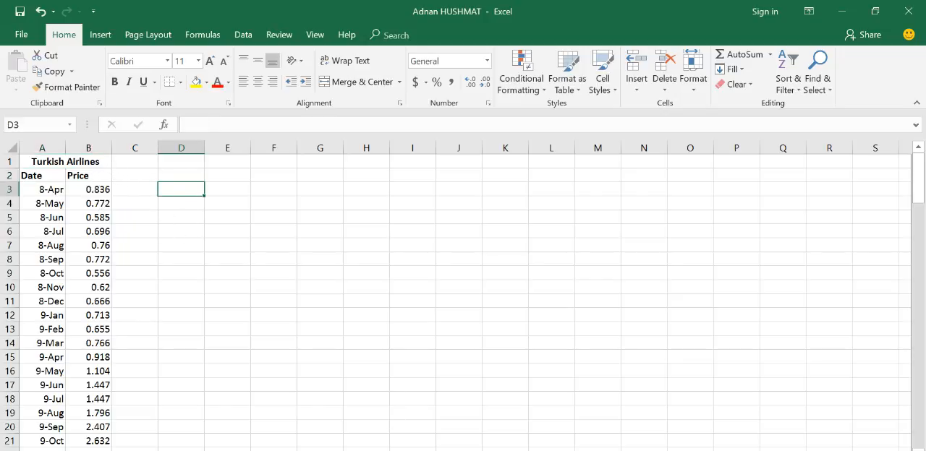
Step: Switch to Investing.com in the browser, search for turkcel and open the Istanbul-listed Turkcell Iletisim Hizmetleri AS ORD (TCELL) equity
{"action": "key", "text": "alt+Tab"}
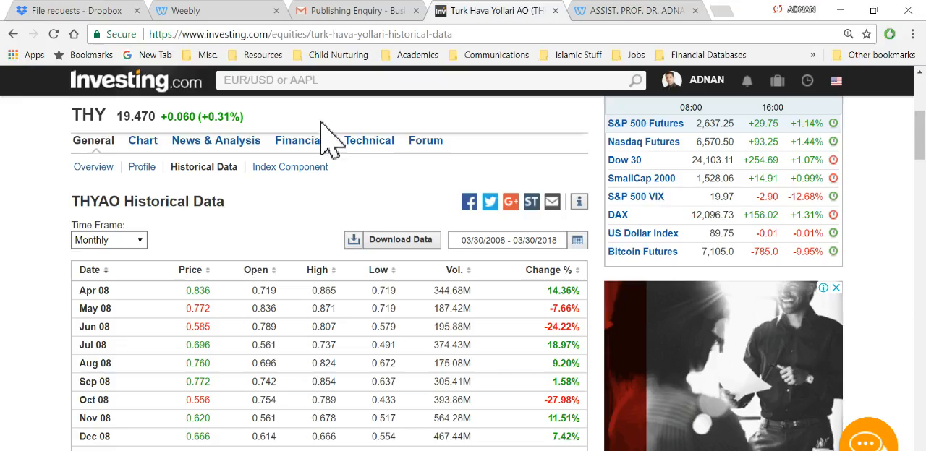
{"action": "left_click", "coordinate": [339, 78]}
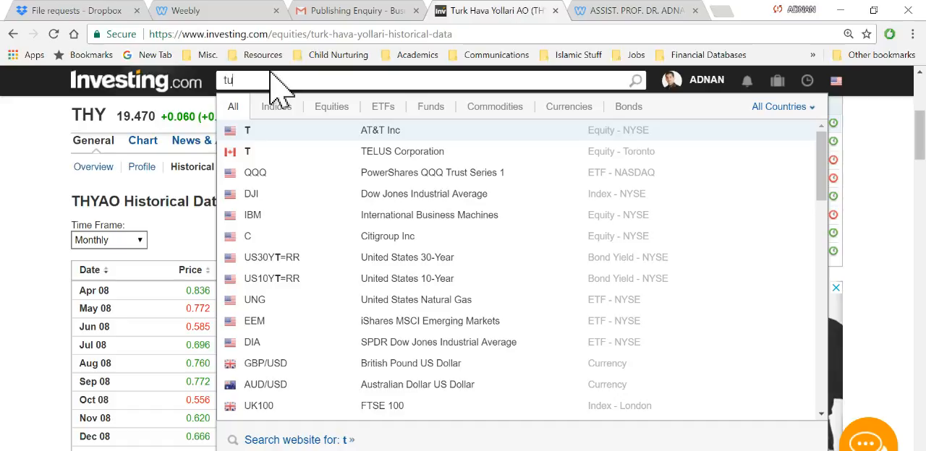
{"action": "type", "text": "rkcel"}
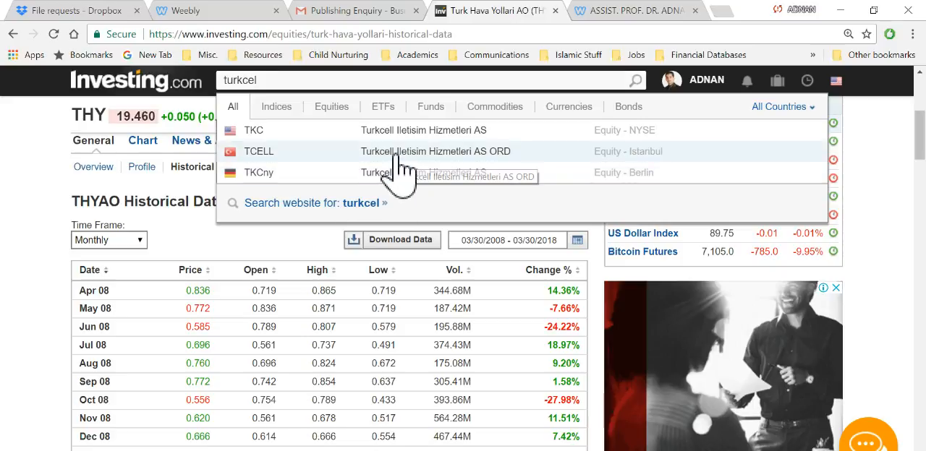
{"action": "left_click", "coordinate": [397, 153]}
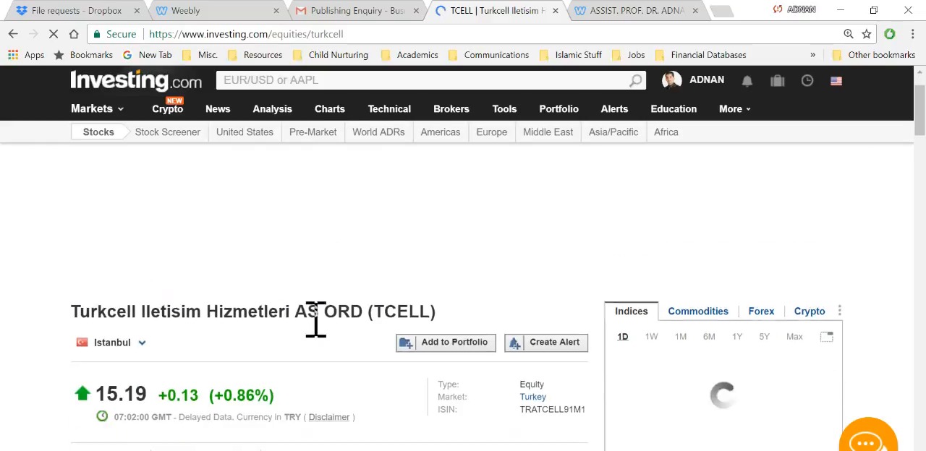
Step: Open TCELL's historical data and set its time frame to Monthly
{"action": "scroll", "coordinate": [324, 322], "scroll_direction": "down", "scroll_amount": 2}
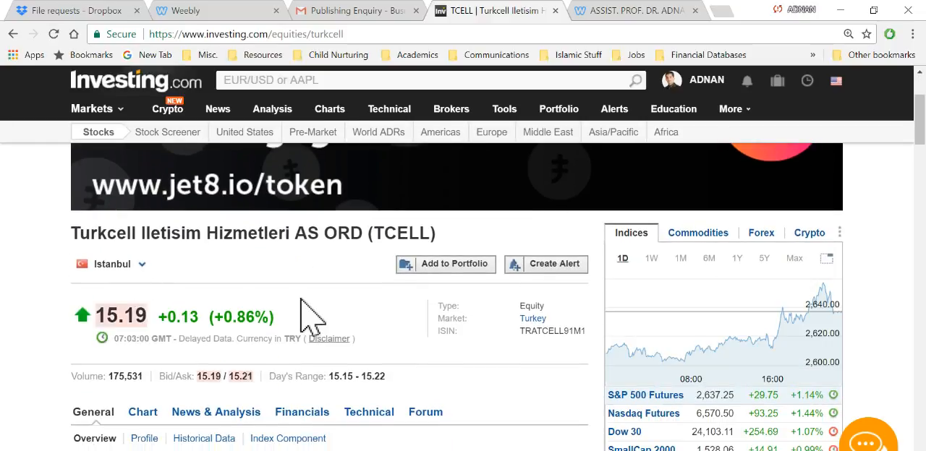
{"action": "scroll", "coordinate": [282, 318], "scroll_direction": "down", "scroll_amount": 2}
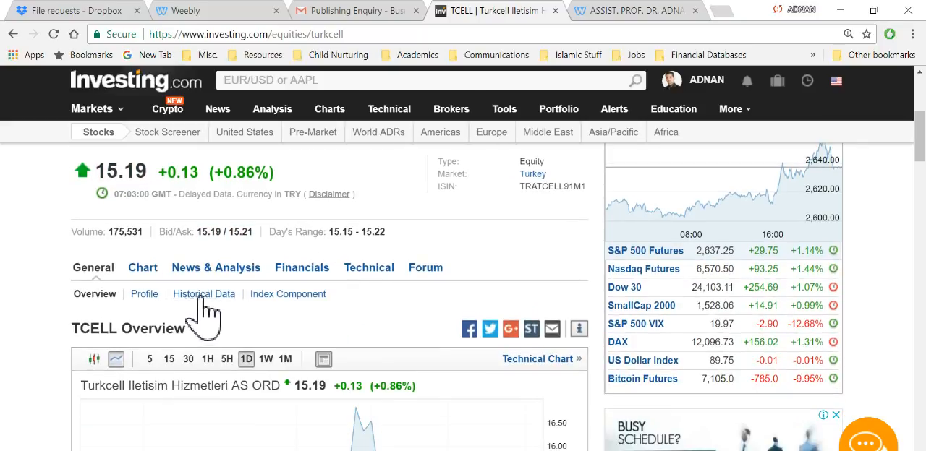
{"action": "left_click", "coordinate": [204, 296]}
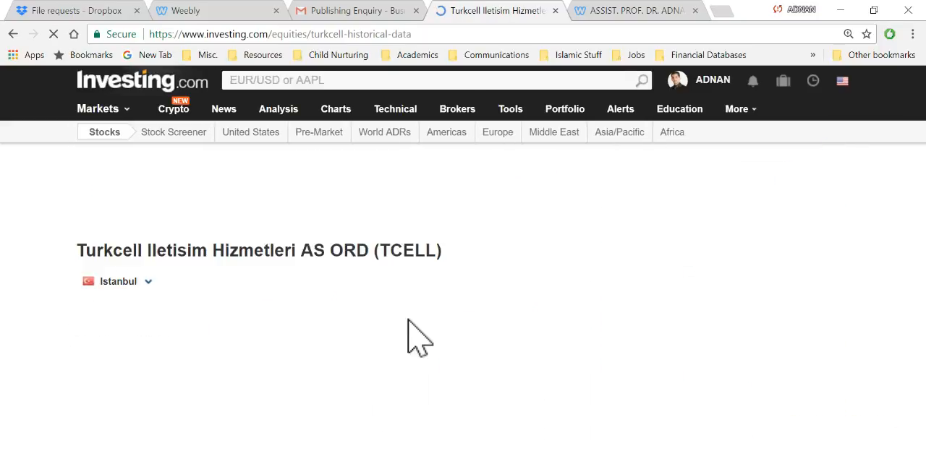
{"action": "scroll", "coordinate": [408, 315], "scroll_direction": "down", "scroll_amount": 3}
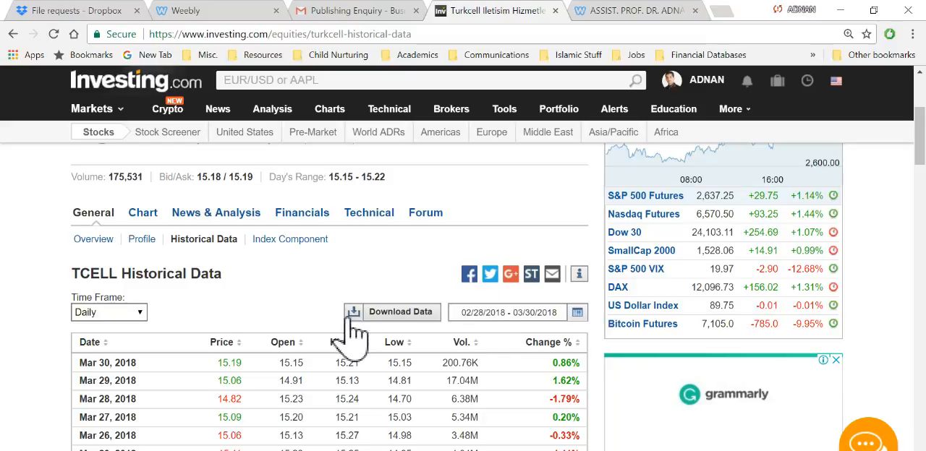
{"action": "left_click", "coordinate": [138, 316]}
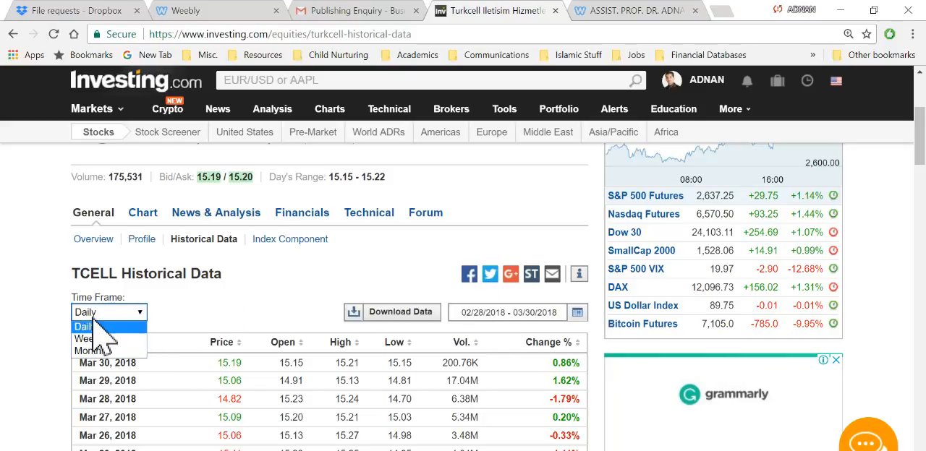
{"action": "left_click", "coordinate": [89, 351]}
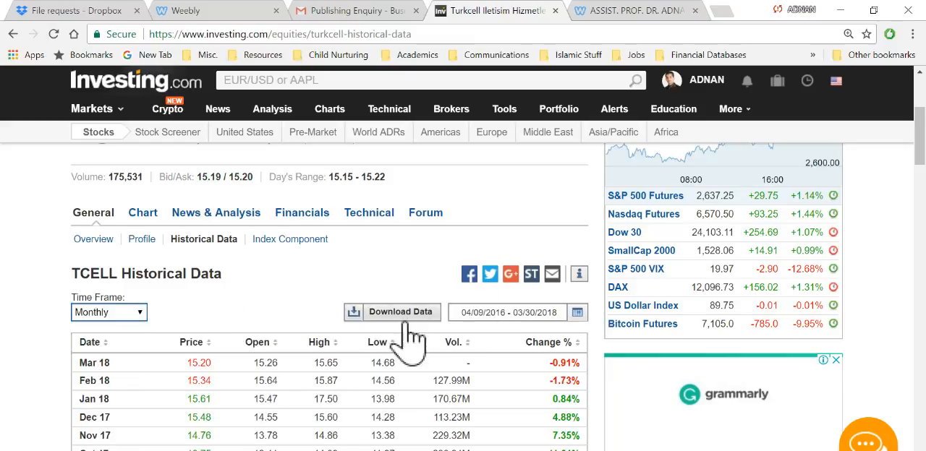
Step: Set the start date of TCELL's historical data range to 03/30/2008 and apply it
{"action": "left_click", "coordinate": [577, 313]}
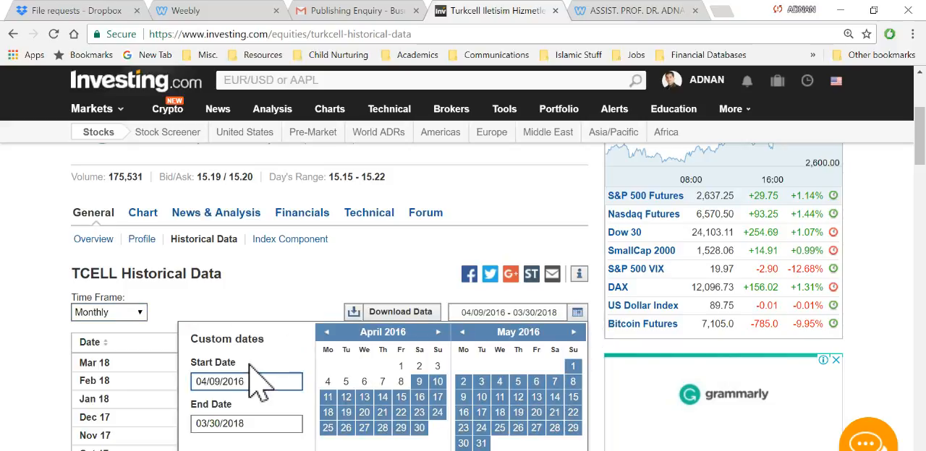
{"action": "scroll", "coordinate": [244, 362], "scroll_direction": "down", "scroll_amount": 1}
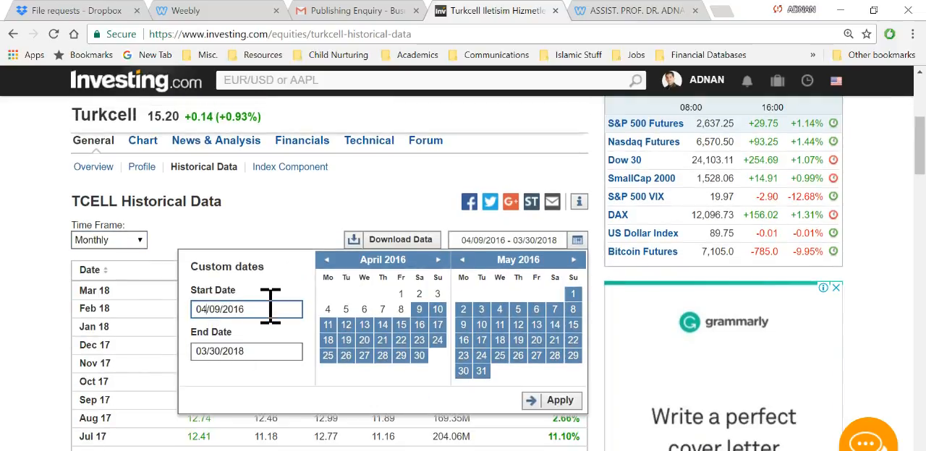
{"action": "key", "text": "BackSpace"}
{"action": "type", "text": "3"}
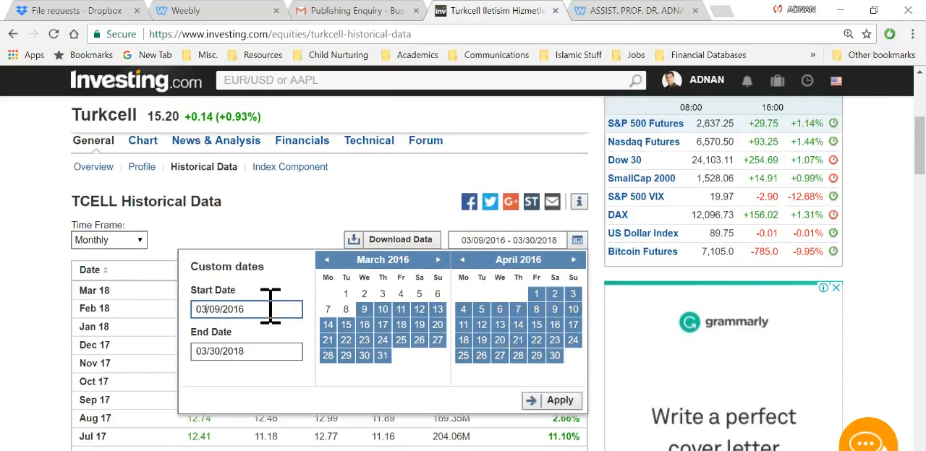
{"action": "key", "text": "BackSpace"}
{"action": "key", "text": "BackSpace"}
{"action": "type", "text": "30"}
{"action": "key", "text": "BackSpace"}
{"action": "key", "text": "BackSpace"}
{"action": "type", "text": "00"}
{"action": "key", "text": "BackSpace"}
{"action": "type", "text": "8"}
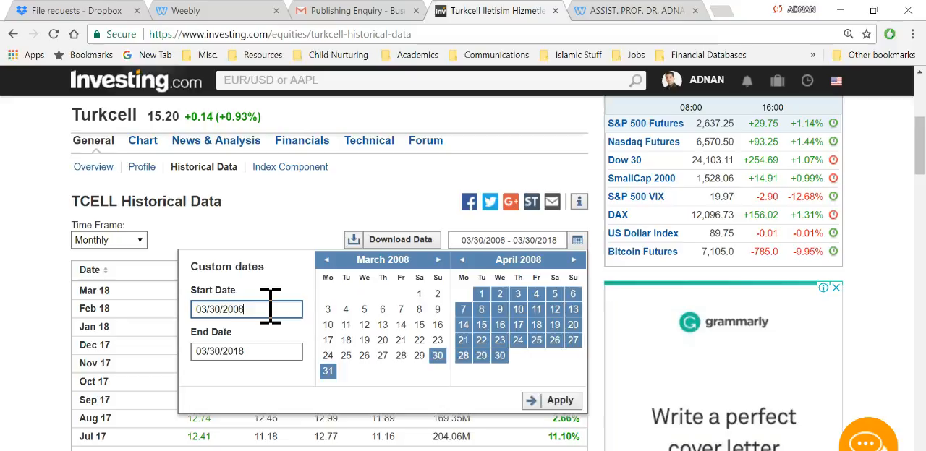
{"action": "left_click", "coordinate": [556, 401]}
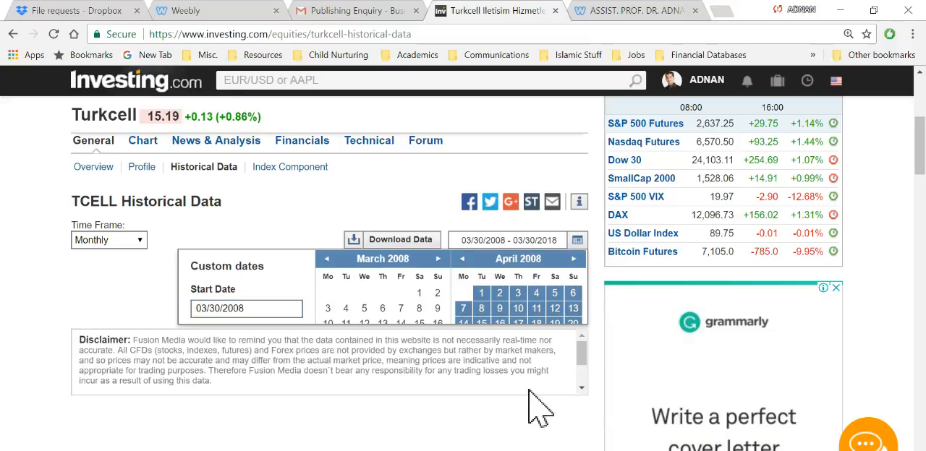
Step: Sort the TCELL historical data by date from oldest to newest, then download it and switch to the file in Excel
{"action": "left_click", "coordinate": [94, 272]}
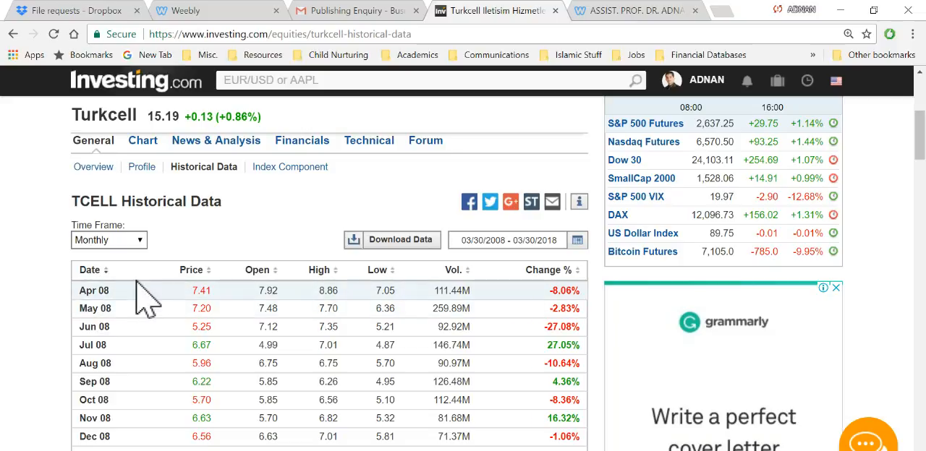
{"action": "left_click", "coordinate": [408, 253]}
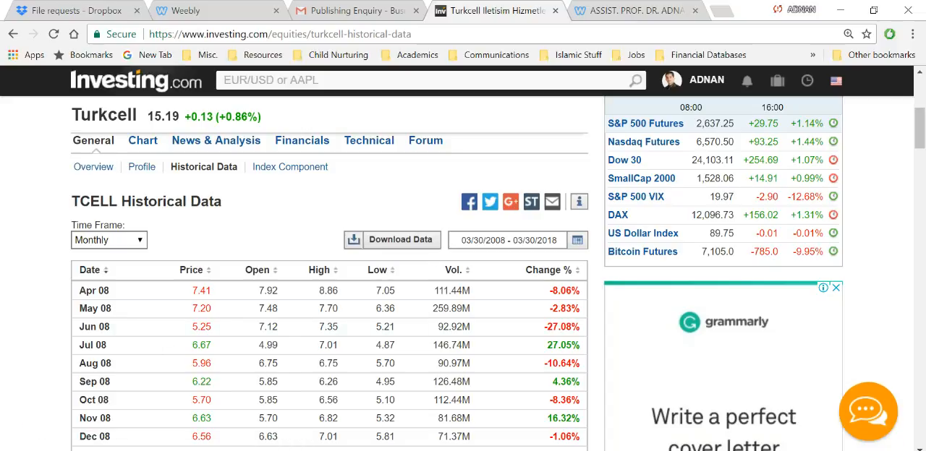
{"action": "key", "text": "alt+Tab"}
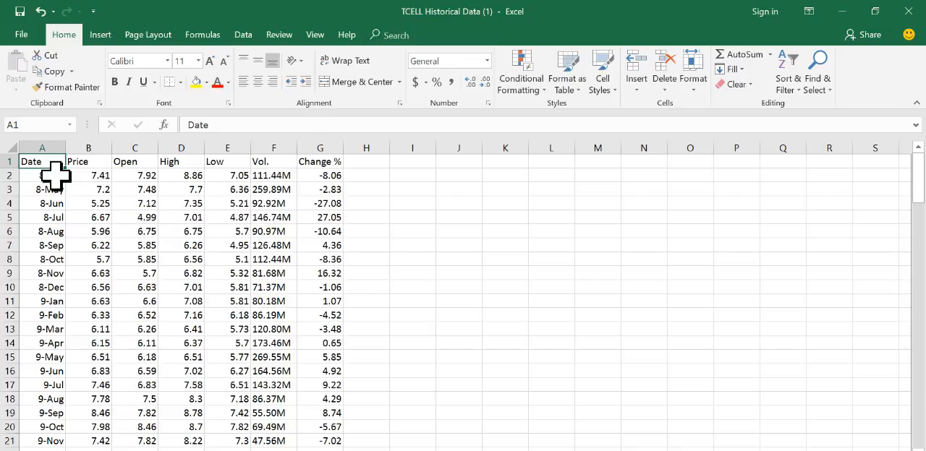
Step: Copy the Date and Price columns with their headers, A1:B121, from the downloaded TCELL workbook
{"action": "key", "text": "shift+Right"}
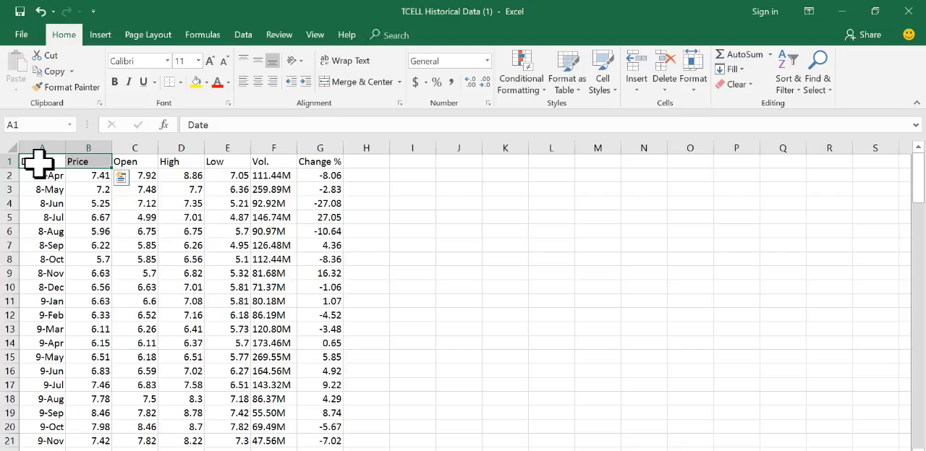
{"action": "key", "text": "Left"}
{"action": "key", "text": "Right"}
{"action": "key", "text": "Left"}
{"action": "key", "text": "shift+Right"}
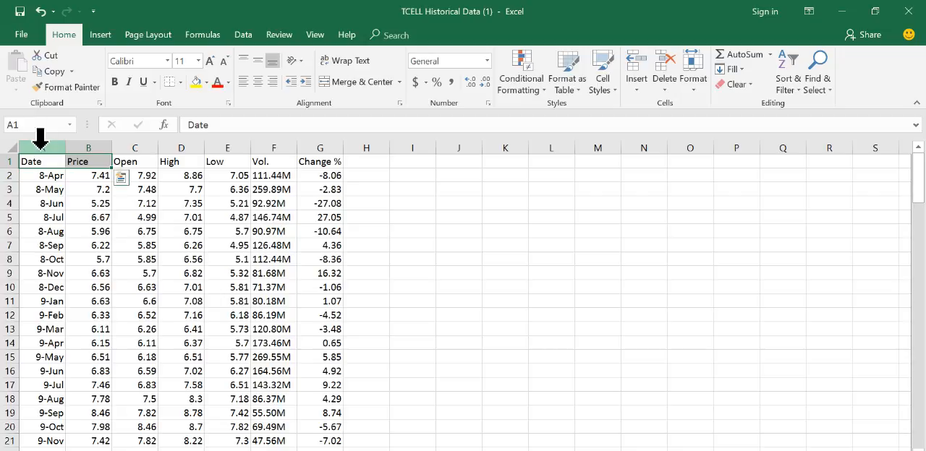
{"action": "key", "text": "ctrl+q"}
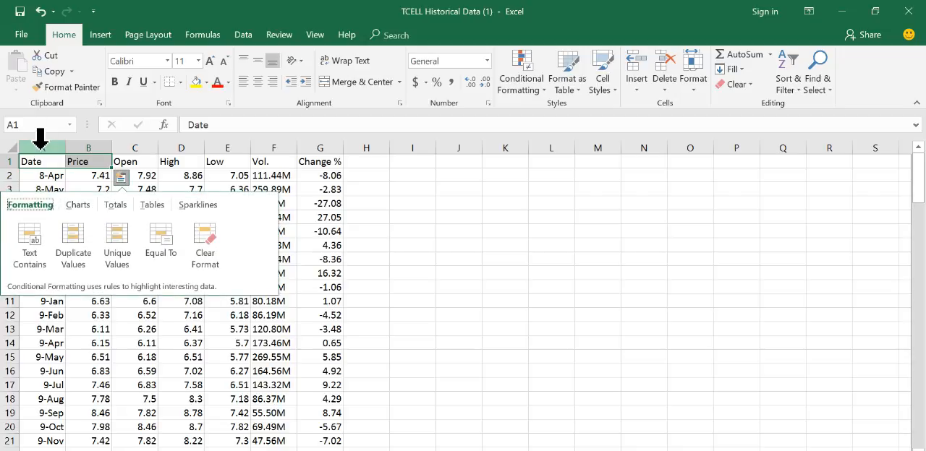
{"action": "key", "text": "Escape"}
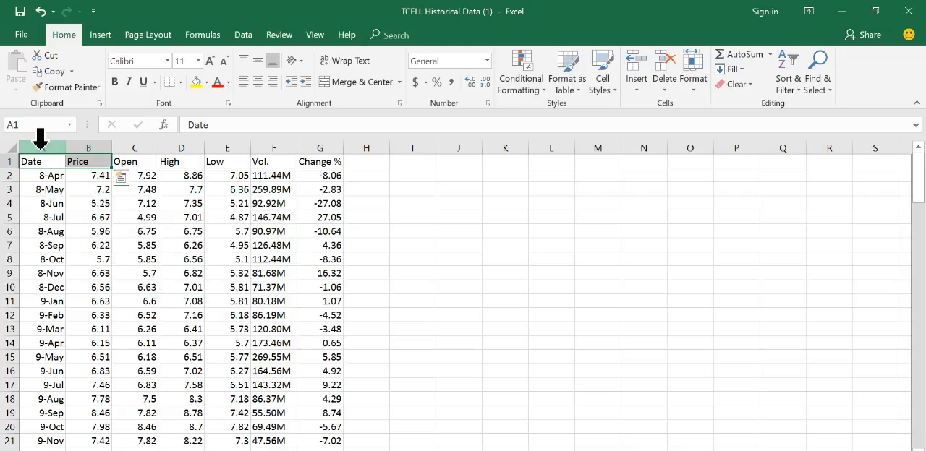
{"action": "key", "text": "ctrl+shift+Down"}
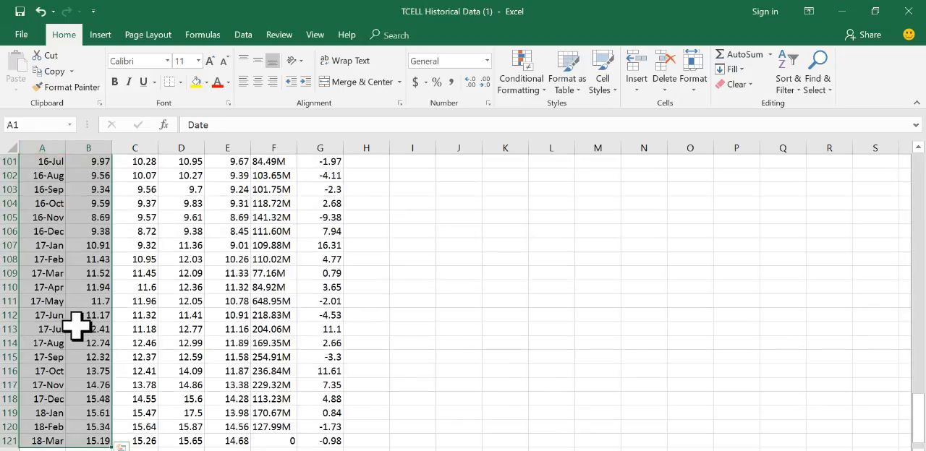
{"action": "key", "text": "ctrl+q"}
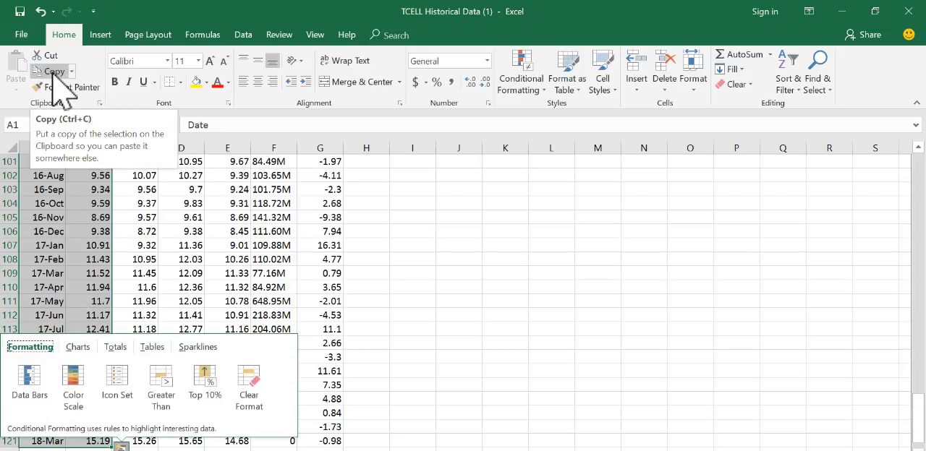
{"action": "left_click", "coordinate": [52, 74]}
{"action": "scroll", "coordinate": [145, 268], "scroll_direction": "up", "scroll_amount": 20}
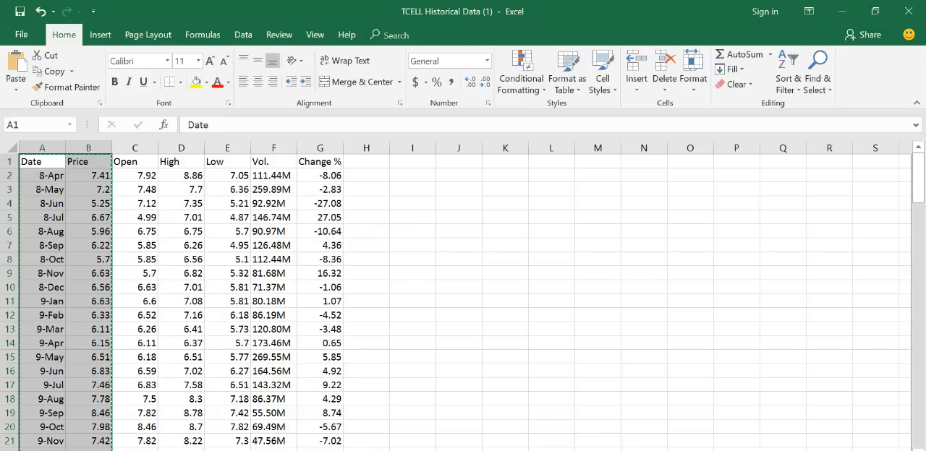
Step: Switch to the assignment workbook with the Turkish Airlines prices and paste the copied TCELL data starting at D2
{"action": "left_click", "coordinate": [555, 450]}
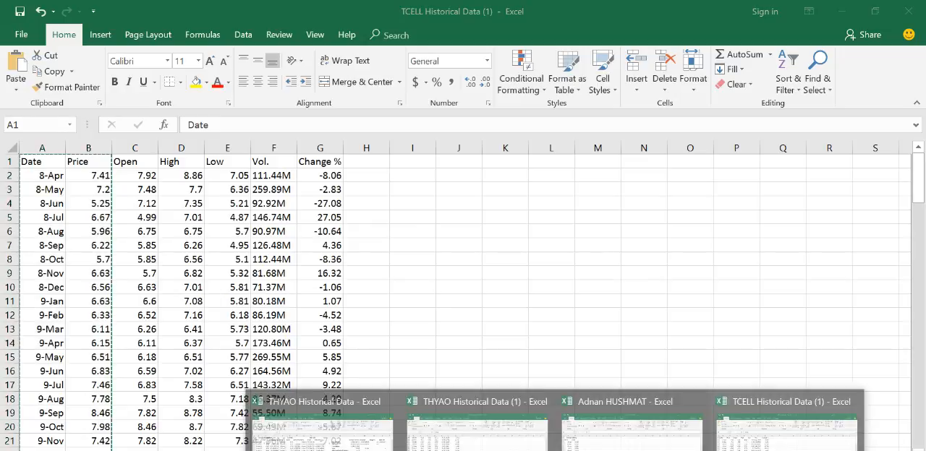
{"action": "left_click", "coordinate": [636, 411]}
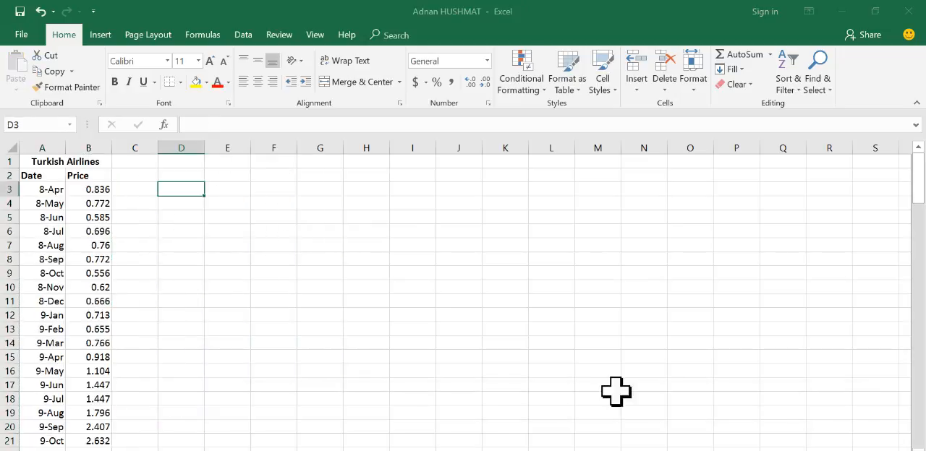
{"action": "left_click", "coordinate": [180, 176]}
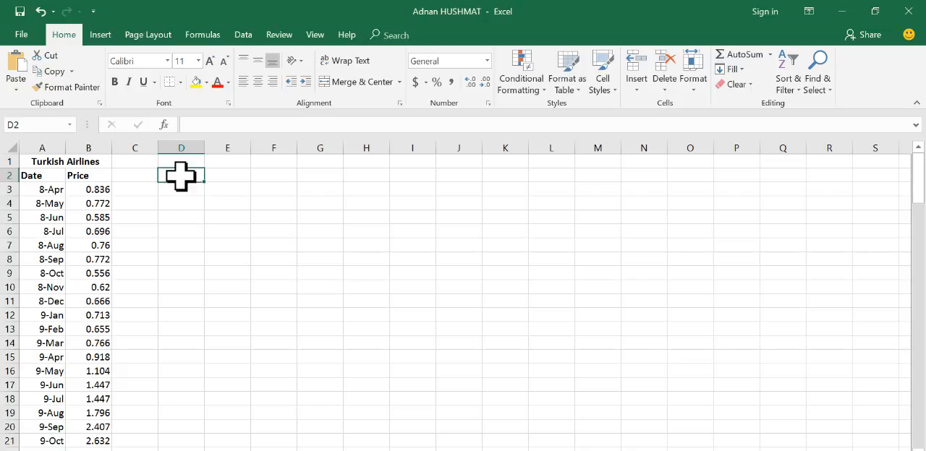
{"action": "key", "text": "ctrl+v"}
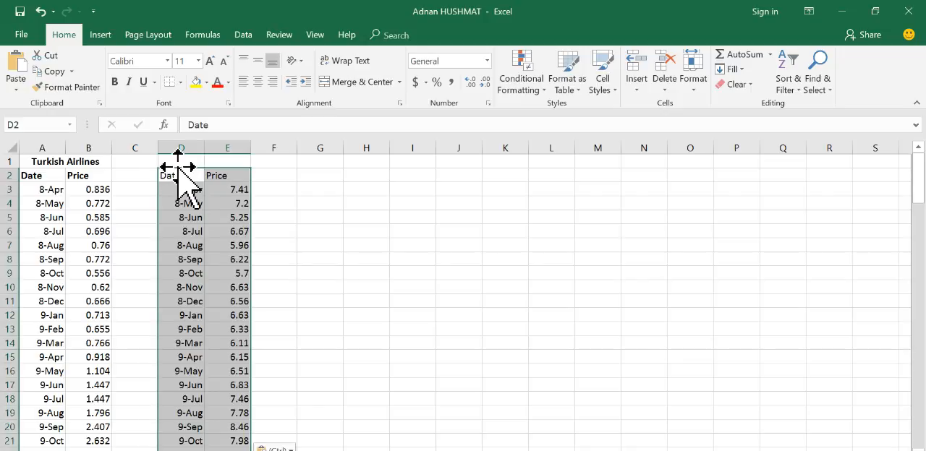
Step: Enter the title Turkcell in D1 and merge and center it across D1:E1
{"action": "left_click", "coordinate": [181, 161]}
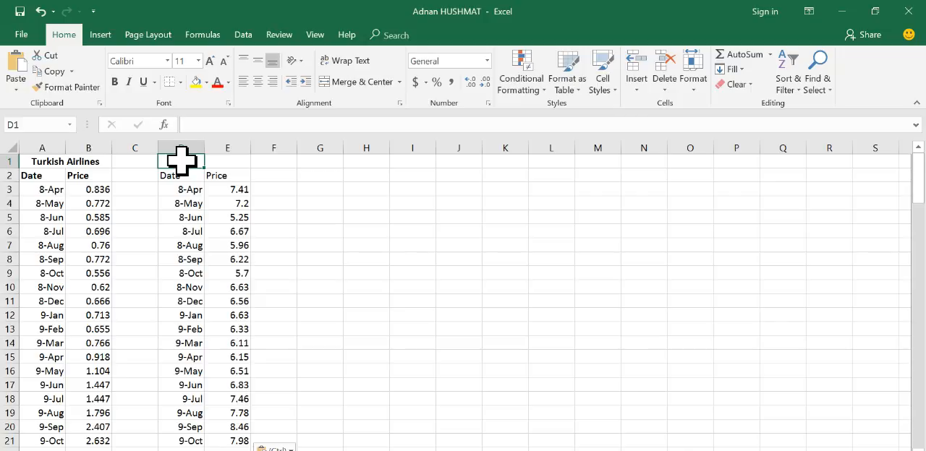
{"action": "type", "text": "Turkcell"}
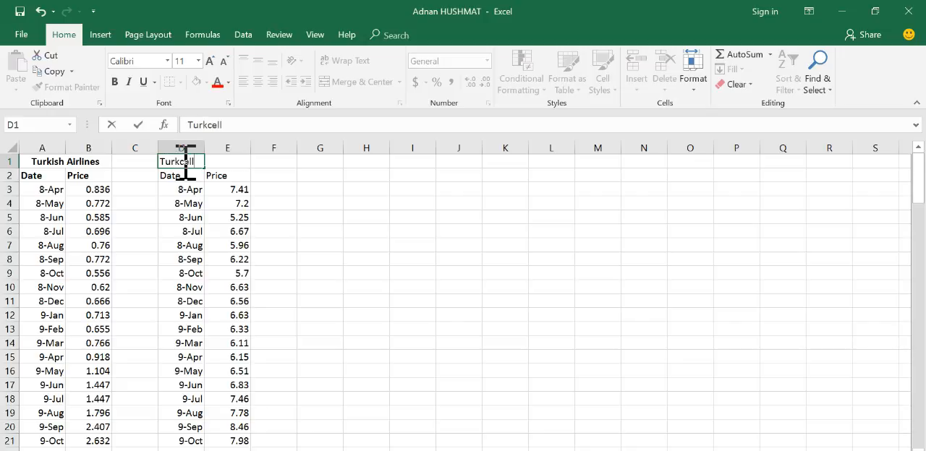
{"action": "left_click", "coordinate": [272, 217]}
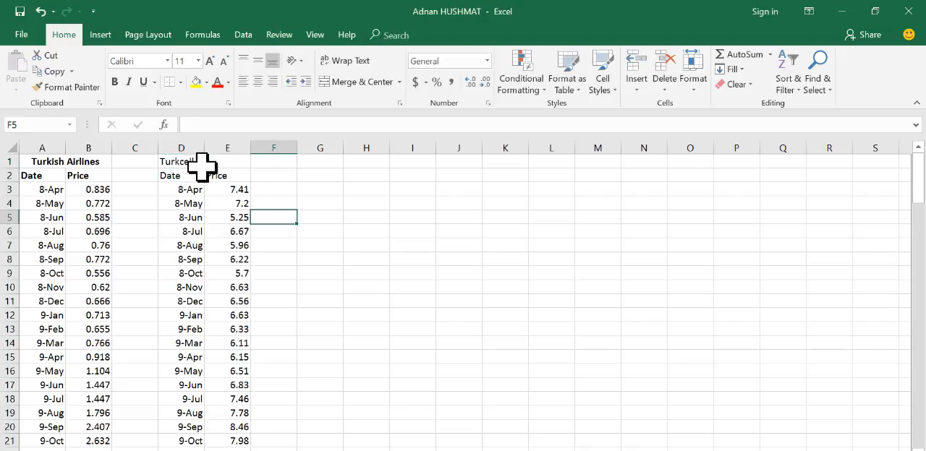
{"action": "left_click_drag", "start_coordinate": [182, 160], "coordinate": [208, 159]}
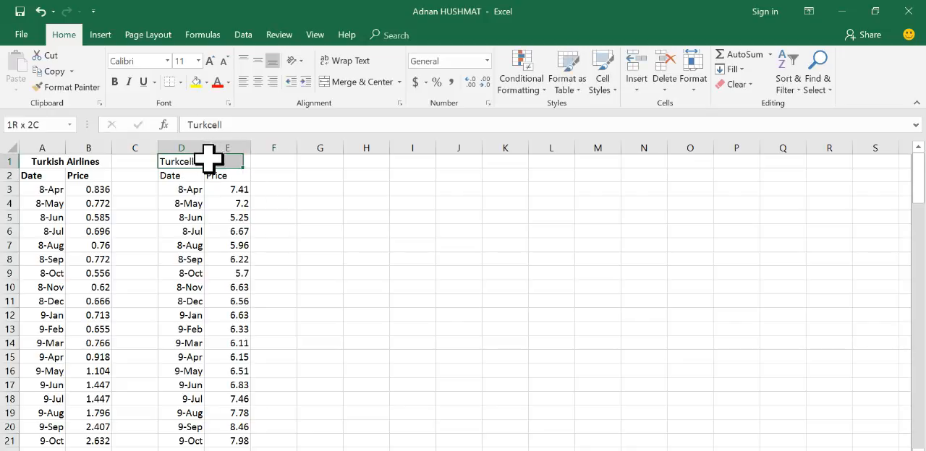
{"action": "left_click", "coordinate": [354, 82]}
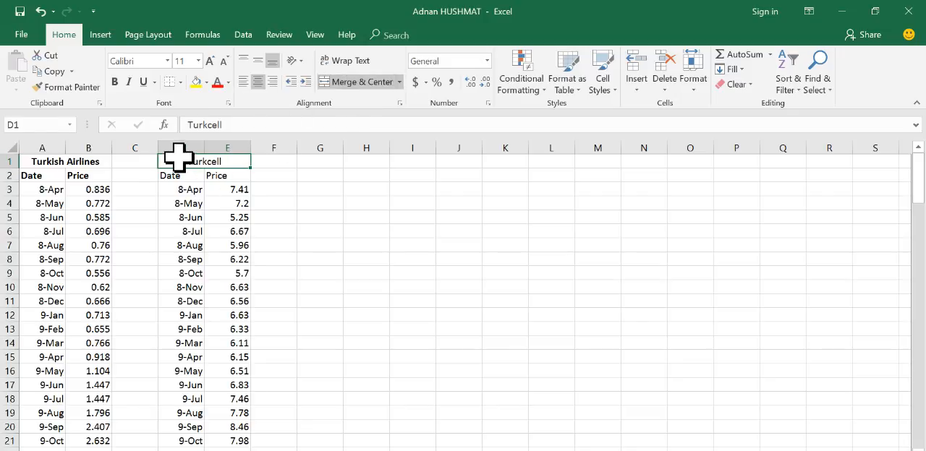
Step: Make the Turkcell title and the Date and Price headers below it bold
{"action": "left_click_drag", "start_coordinate": [184, 171], "coordinate": [217, 160]}
{"action": "left_click", "coordinate": [114, 82]}
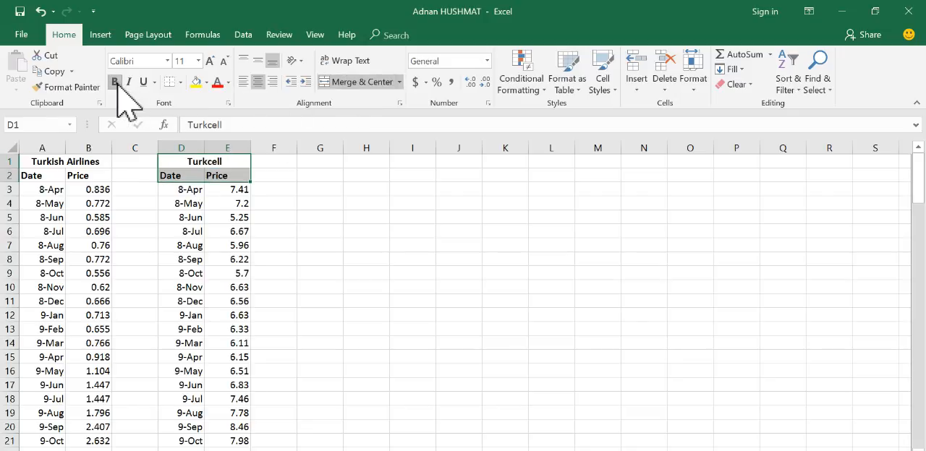
{"action": "left_click", "coordinate": [281, 203]}
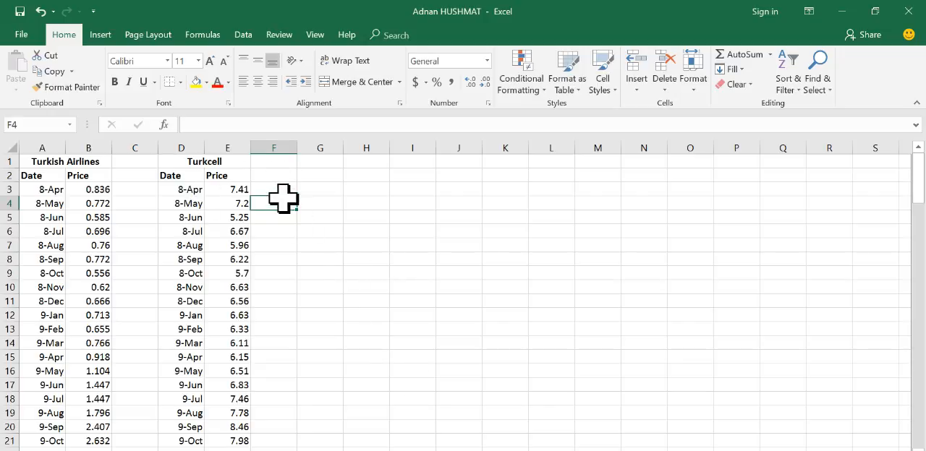
Step: Switch to Investing.com in the browser, search for BIST 100 and open the Istanbul index XU100
{"action": "key", "text": "alt+Tab"}
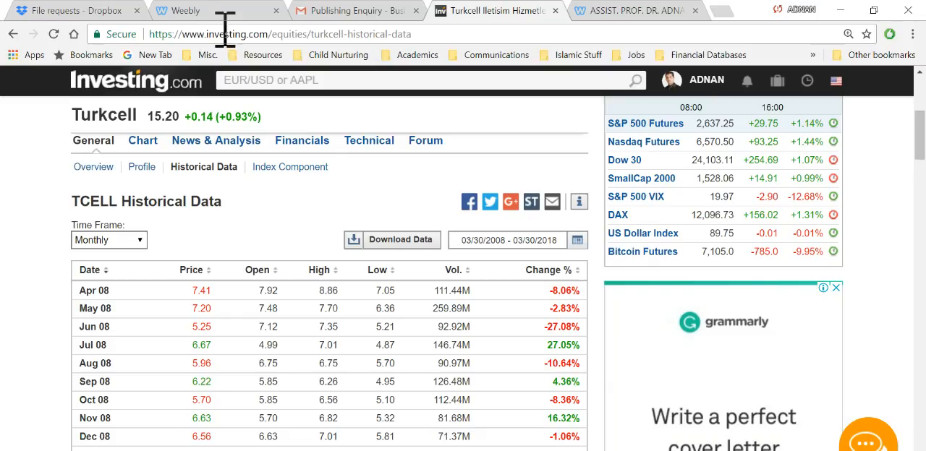
{"action": "left_click", "coordinate": [296, 82]}
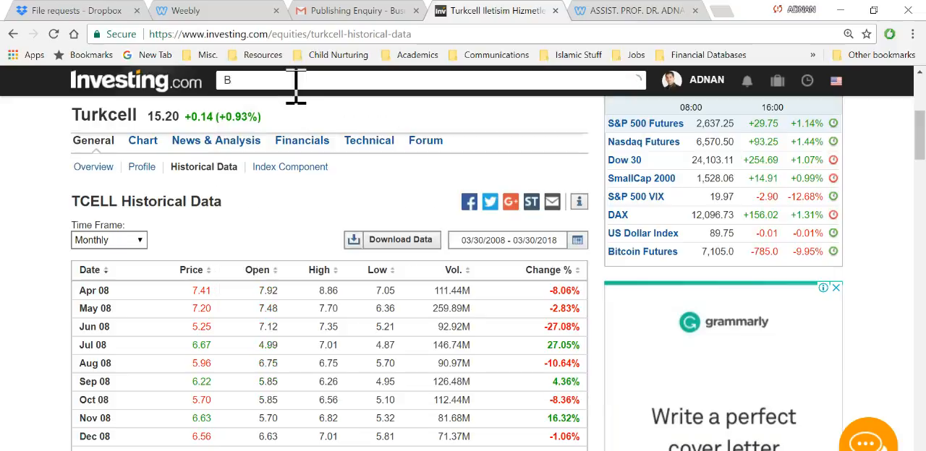
{"action": "type", "text": "ST 100"}
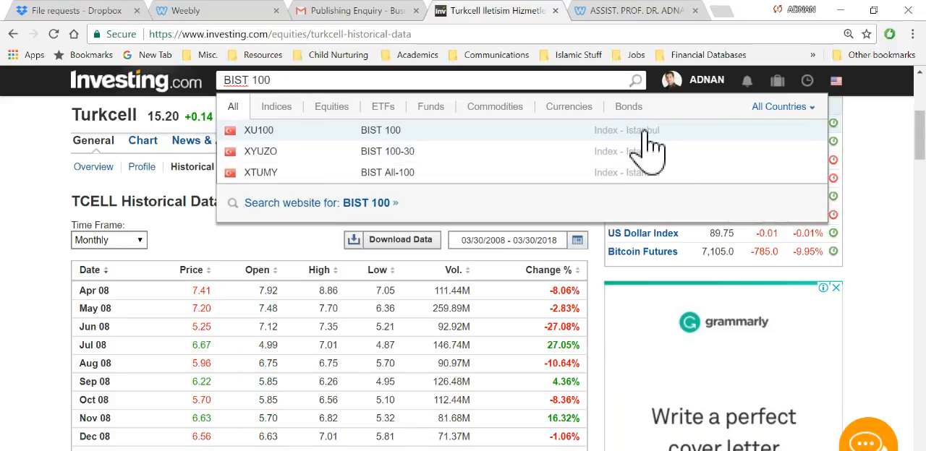
{"action": "left_click", "coordinate": [382, 132]}
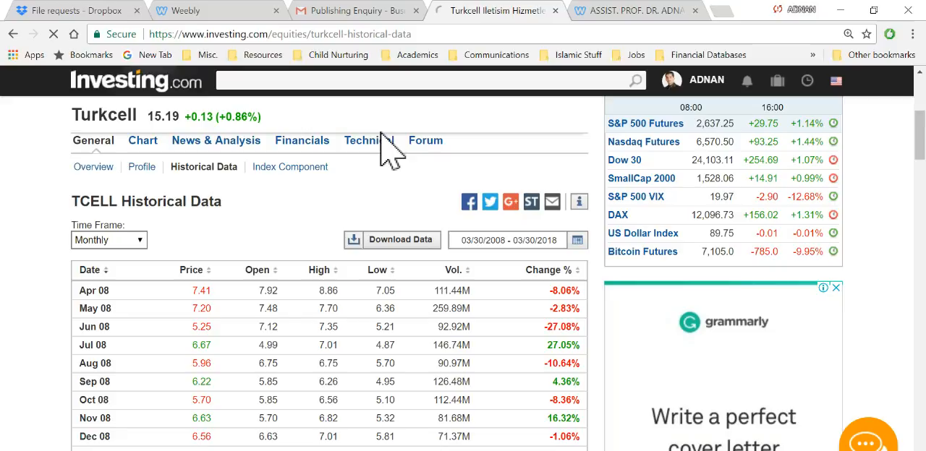
Step: Open the BIST 100 historical data and set its time frame to Monthly
{"action": "scroll", "coordinate": [373, 314], "scroll_direction": "down", "scroll_amount": 2}
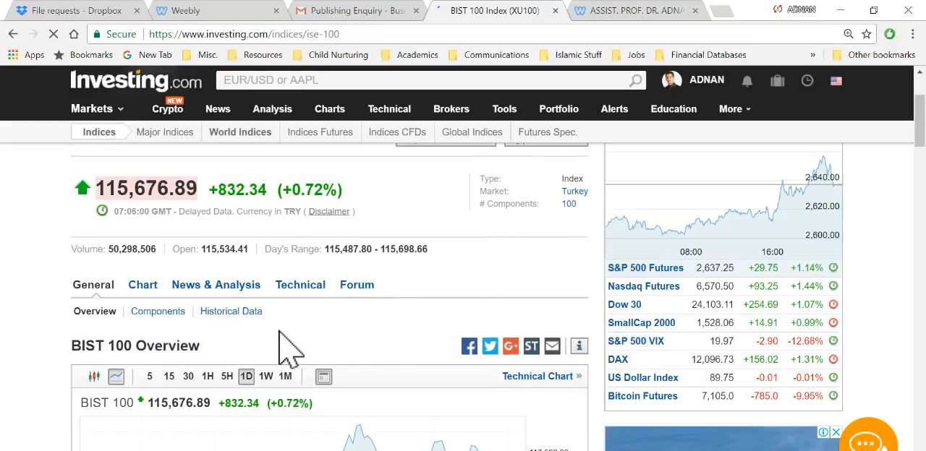
{"action": "left_click", "coordinate": [239, 311]}
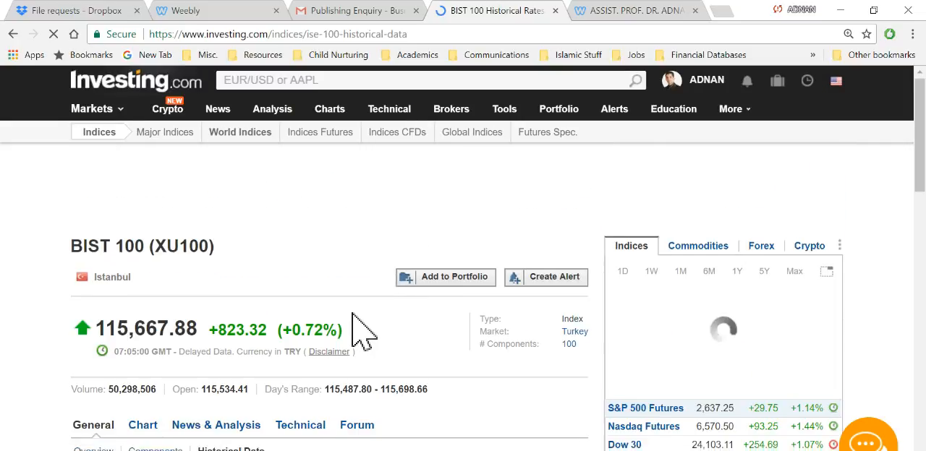
{"action": "scroll", "coordinate": [369, 289], "scroll_direction": "down", "scroll_amount": 2}
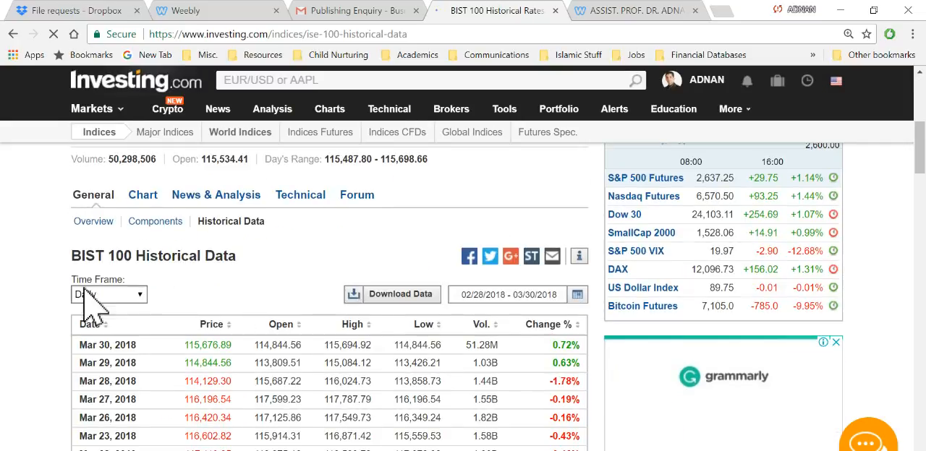
{"action": "left_click", "coordinate": [130, 295]}
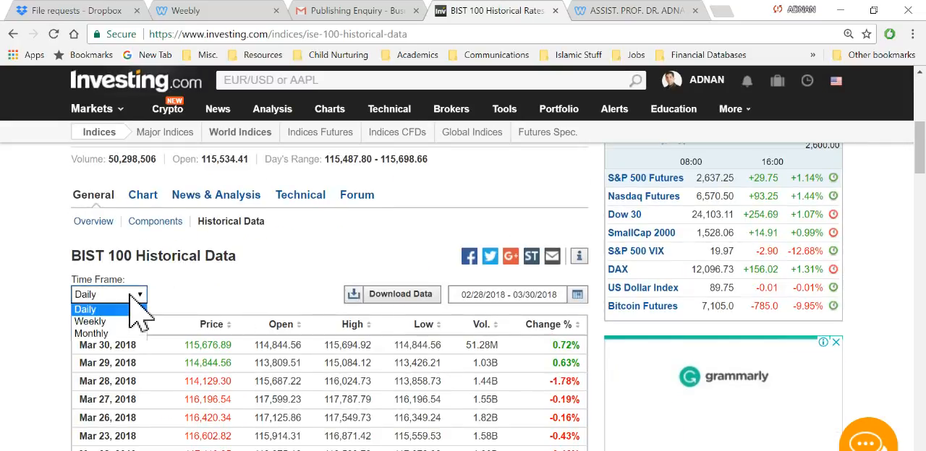
{"action": "left_click", "coordinate": [111, 335]}
Step: Set the start date of the BIST 100 custom range to 03/30/2008, apply it and download the historical data
{"action": "left_click", "coordinate": [563, 297]}
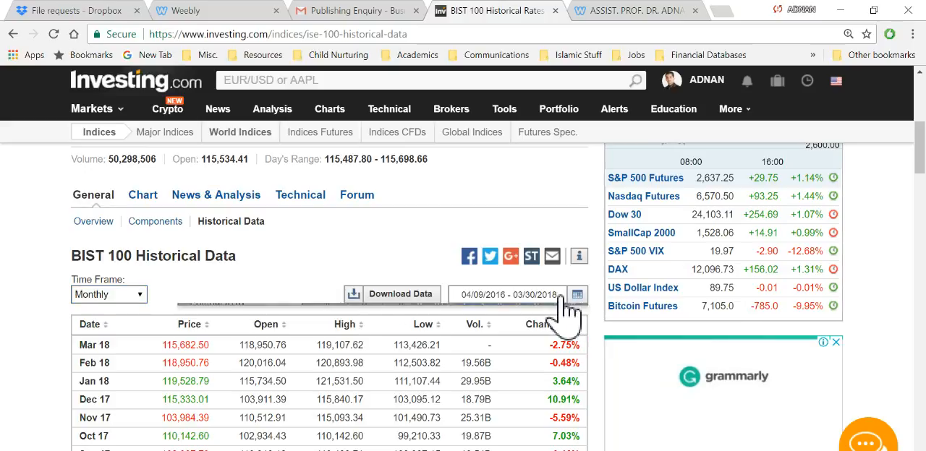
{"action": "scroll", "coordinate": [208, 293], "scroll_direction": "down", "scroll_amount": 1}
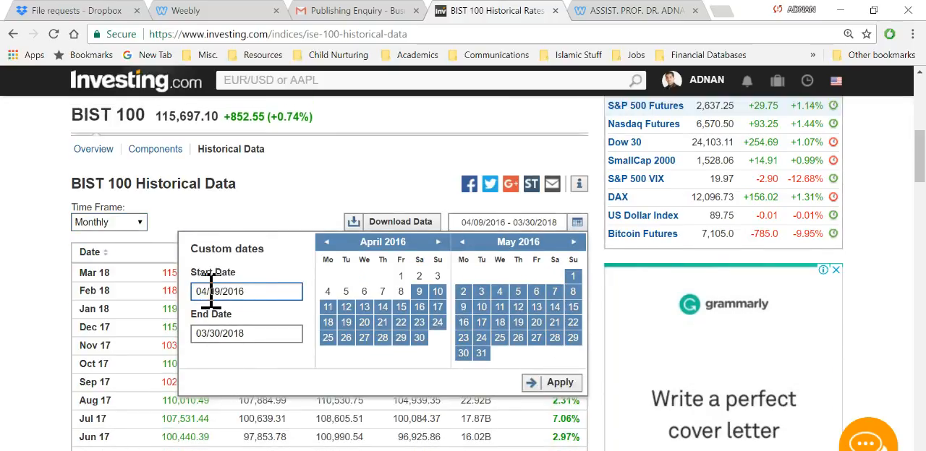
{"action": "key", "text": "BackSpace"}
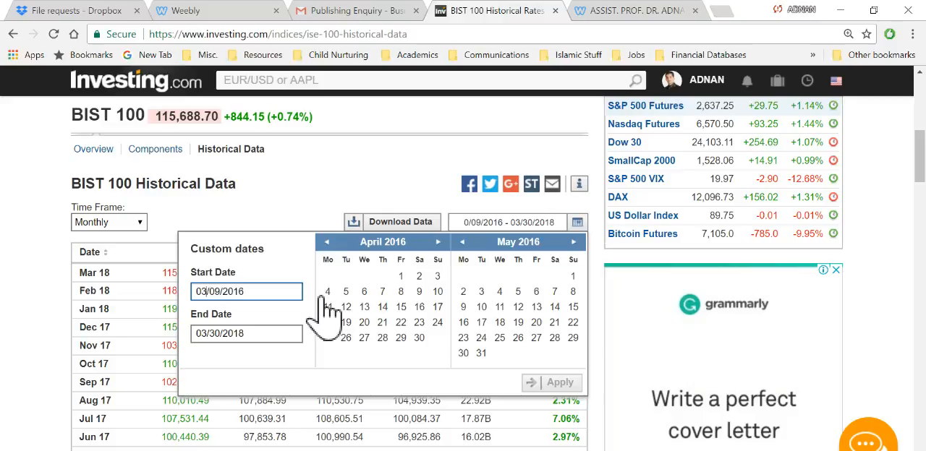
{"action": "type", "text": "3"}
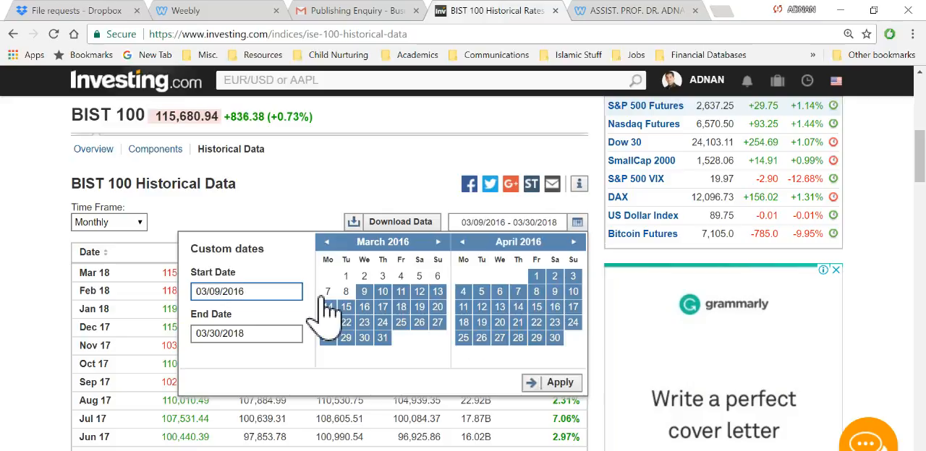
{"action": "key", "text": "BackSpace"}
{"action": "key", "text": "BackSpace"}
{"action": "type", "text": "30"}
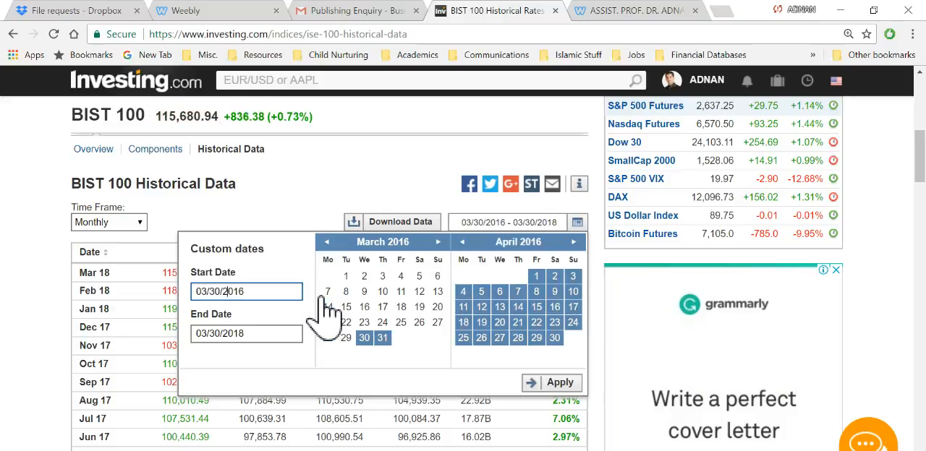
{"action": "key", "text": "BackSpace"}
{"action": "key", "text": "BackSpace"}
{"action": "type", "text": "08"}
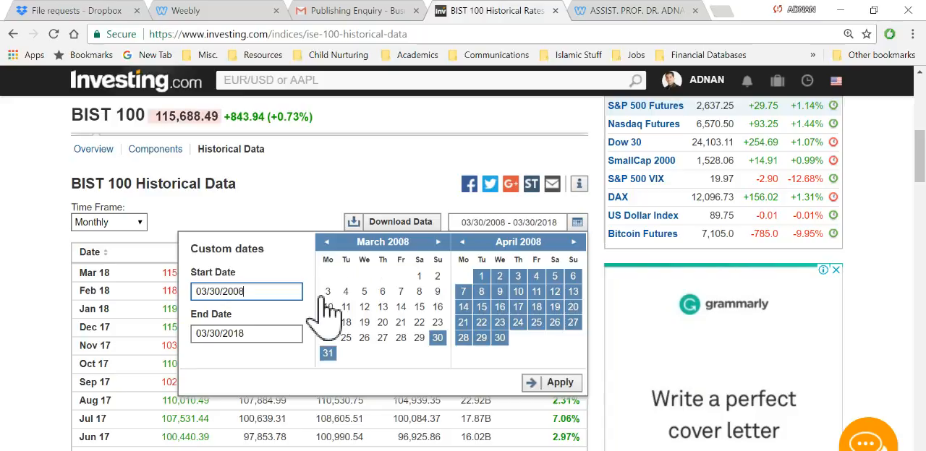
{"action": "left_click", "coordinate": [558, 383]}
{"action": "left_click", "coordinate": [401, 224]}
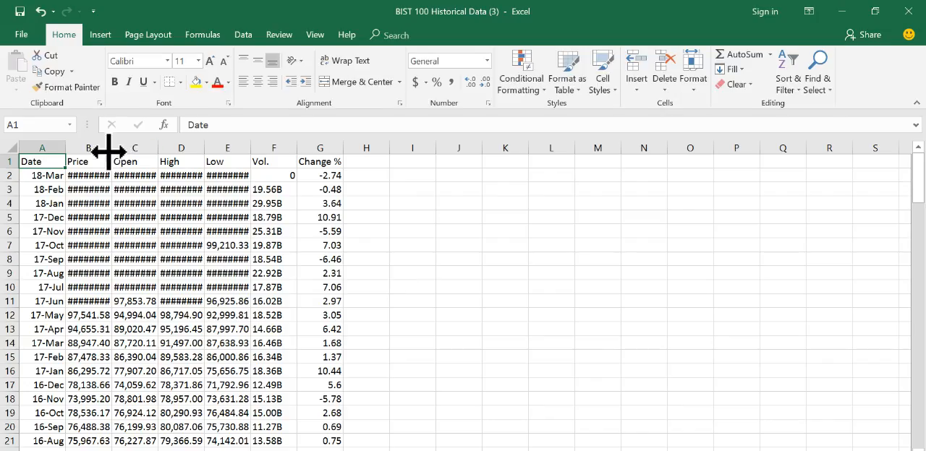
Step: Autofit the Price, Open, High and Low columns in the downloaded BIST 100 workbook
{"action": "double_click", "coordinate": [113, 148]}
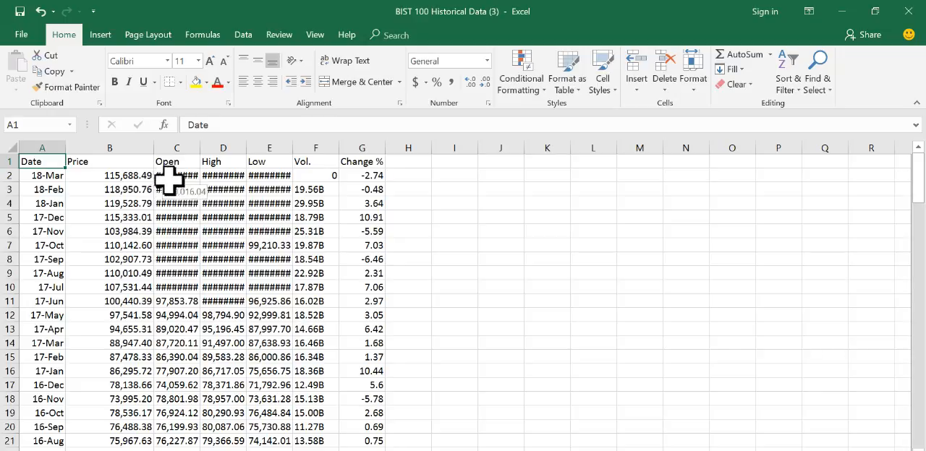
{"action": "double_click", "coordinate": [200, 148]}
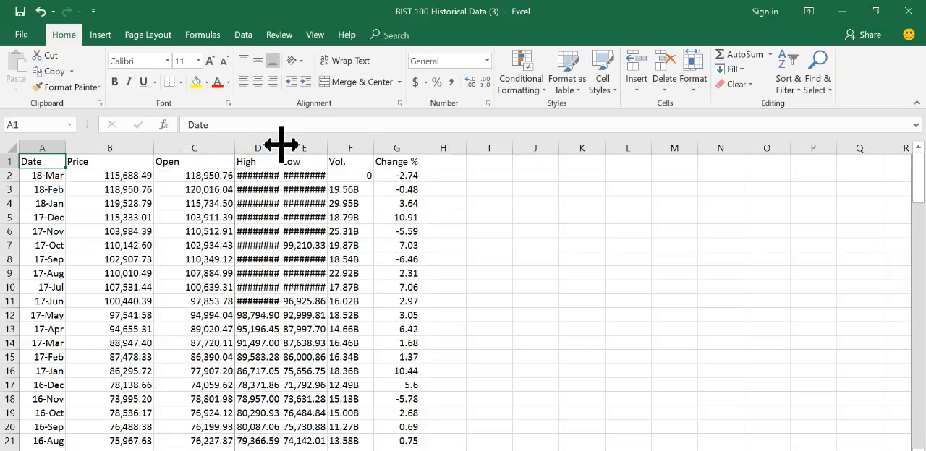
{"action": "double_click", "coordinate": [281, 148]}
{"action": "double_click", "coordinate": [381, 147]}
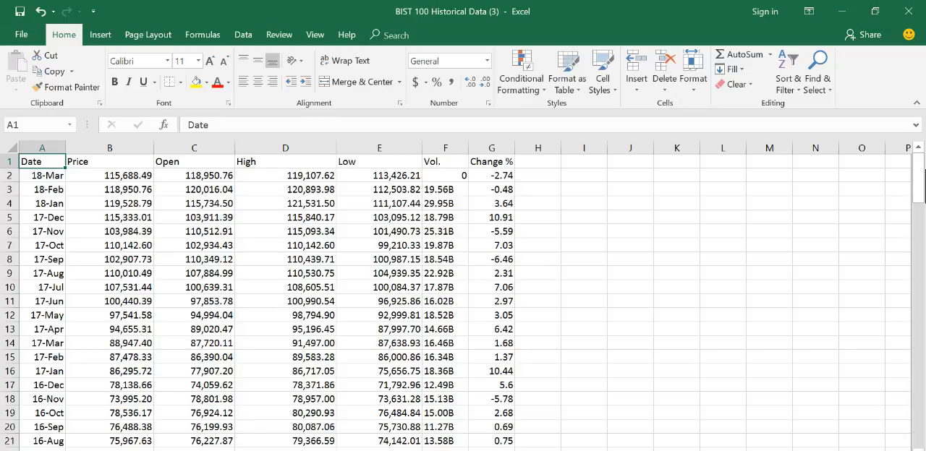
{"action": "left_click_drag", "start_coordinate": [920, 192], "coordinate": [910, 175]}
{"action": "left_click_drag", "start_coordinate": [922, 188], "coordinate": [910, 124]}
Step: Examine the date order of the Turkish Airlines and Turkcell prices in the assignment workbook, and return to the BIST 100 workbook
{"action": "left_click", "coordinate": [38, 174]}
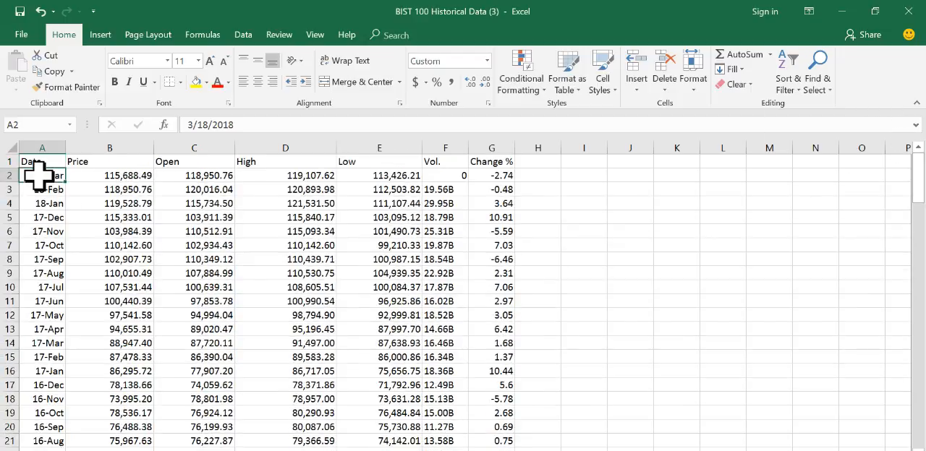
{"action": "left_click", "coordinate": [532, 450]}
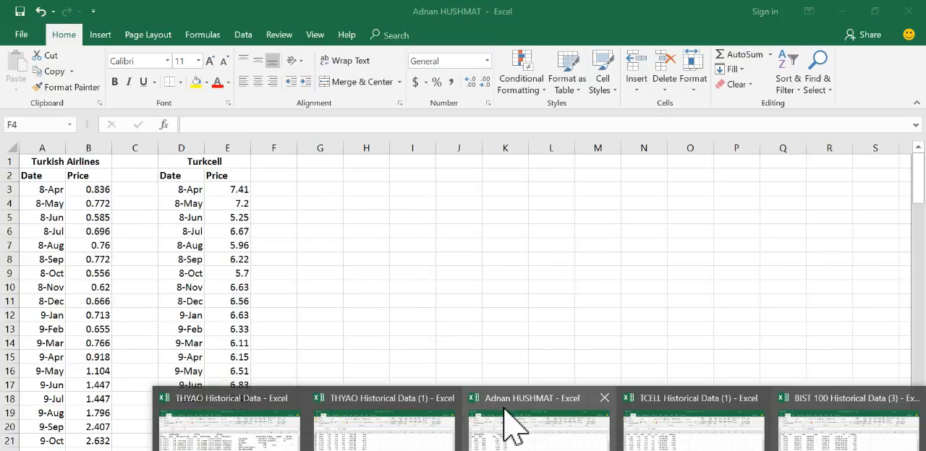
{"action": "left_click", "coordinate": [518, 405]}
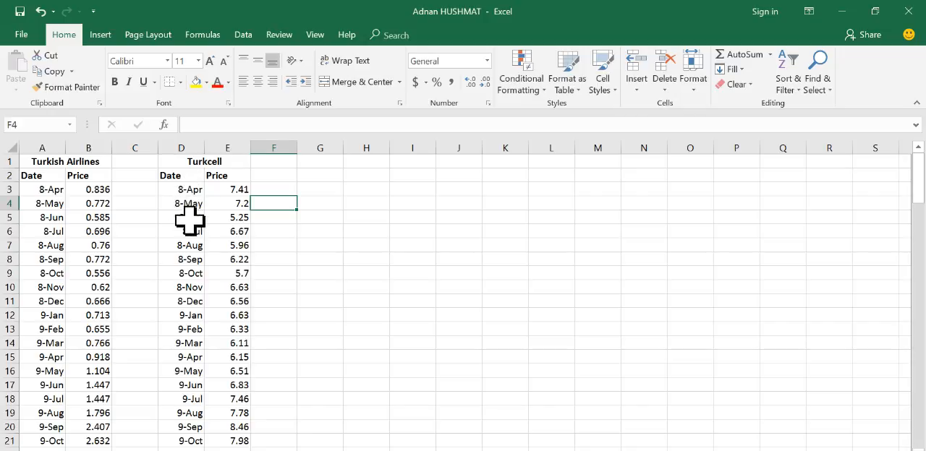
{"action": "left_click", "coordinate": [842, 11]}
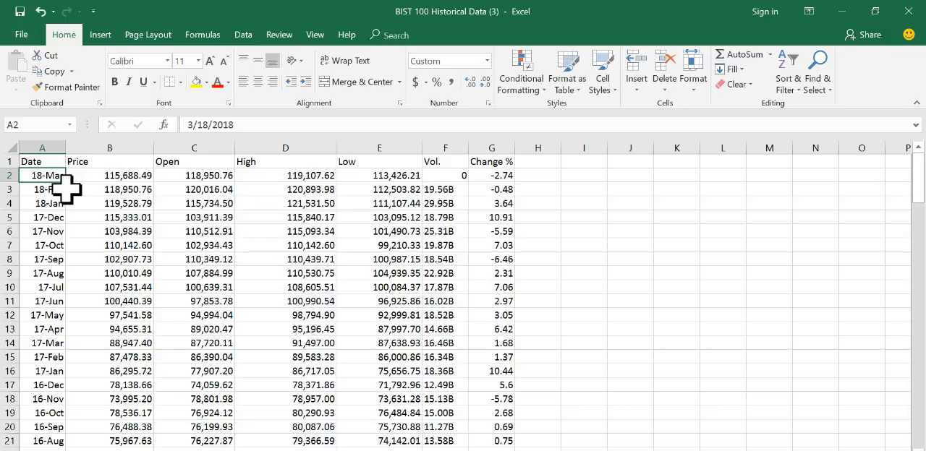
{"action": "key", "text": "ctrl+shift+Right"}
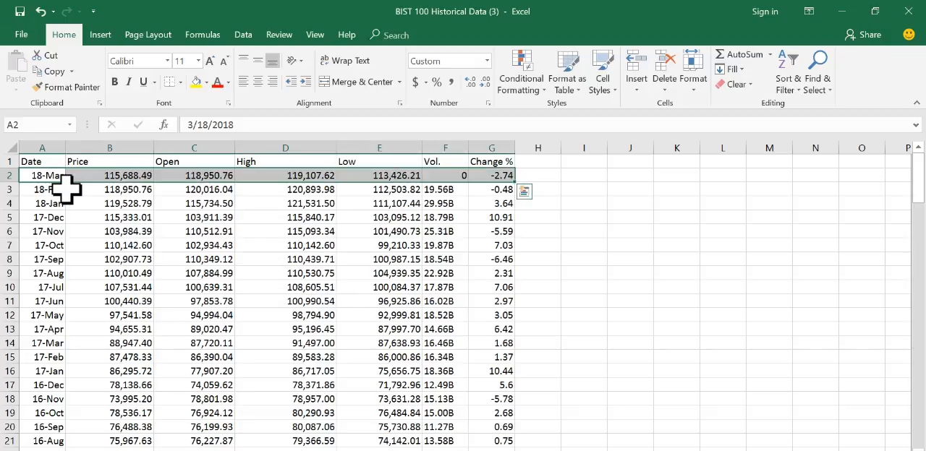
{"action": "key", "text": "ctrl+shift+Down"}
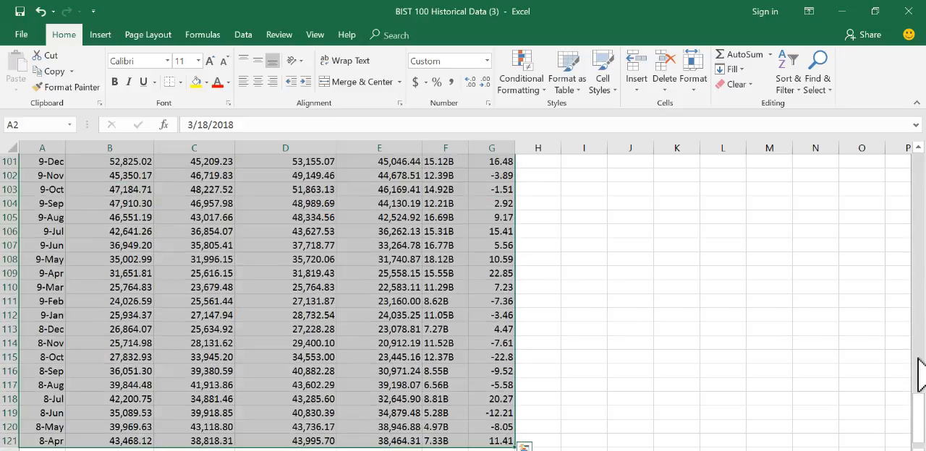
{"action": "left_click_drag", "start_coordinate": [920, 420], "coordinate": [916, 113]}
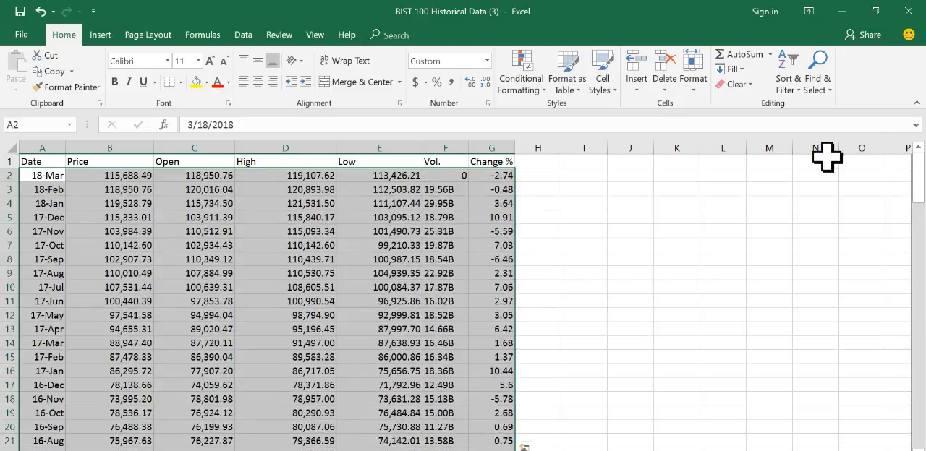
{"action": "left_click", "coordinate": [796, 87]}
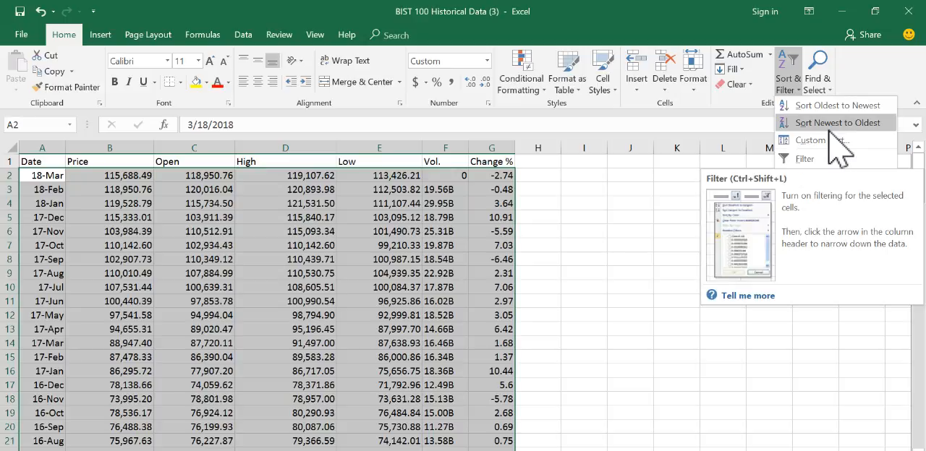
{"action": "left_click", "coordinate": [823, 140]}
{"action": "left_click", "coordinate": [446, 264]}
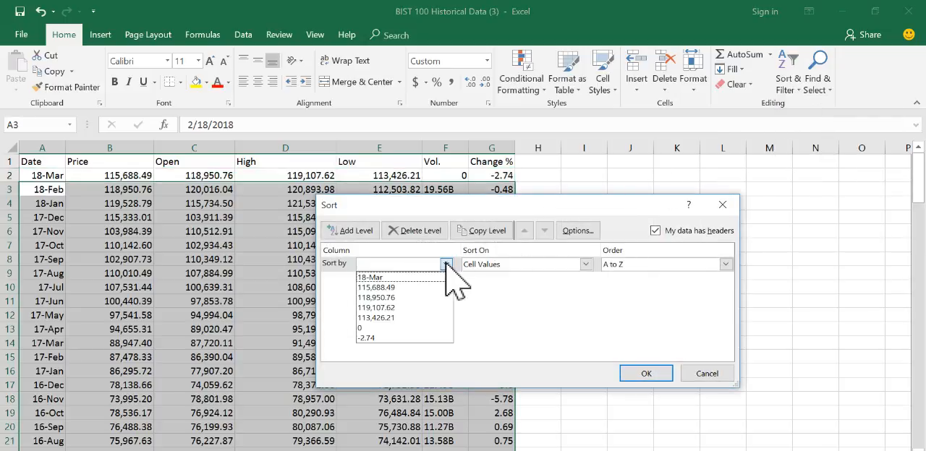
{"action": "left_click", "coordinate": [705, 375]}
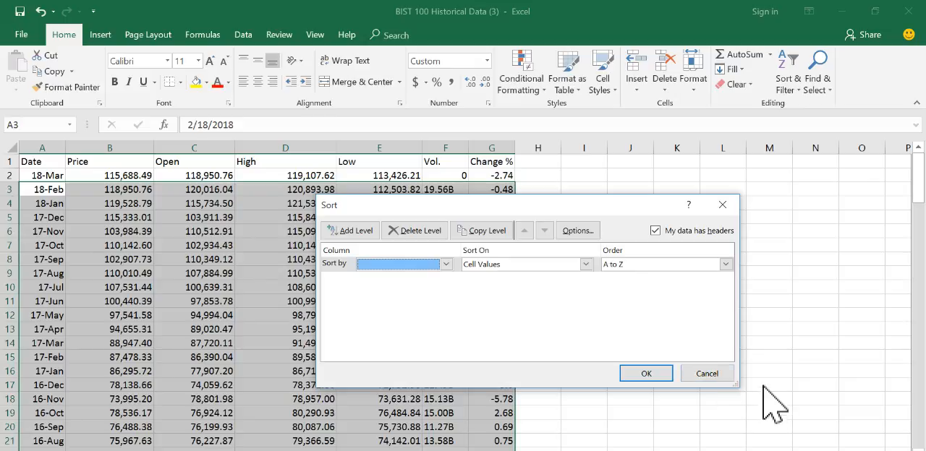
{"action": "left_click", "coordinate": [716, 377]}
Step: Sort the full BIST 100 table, including its header row, by Date from Oldest to Newest with a custom sort
{"action": "left_click", "coordinate": [58, 162]}
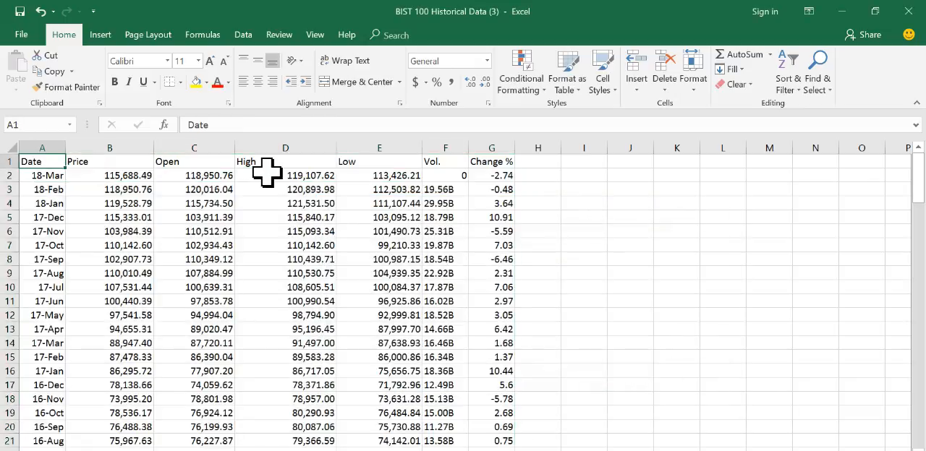
{"action": "key", "text": "ctrl+shift+Right"}
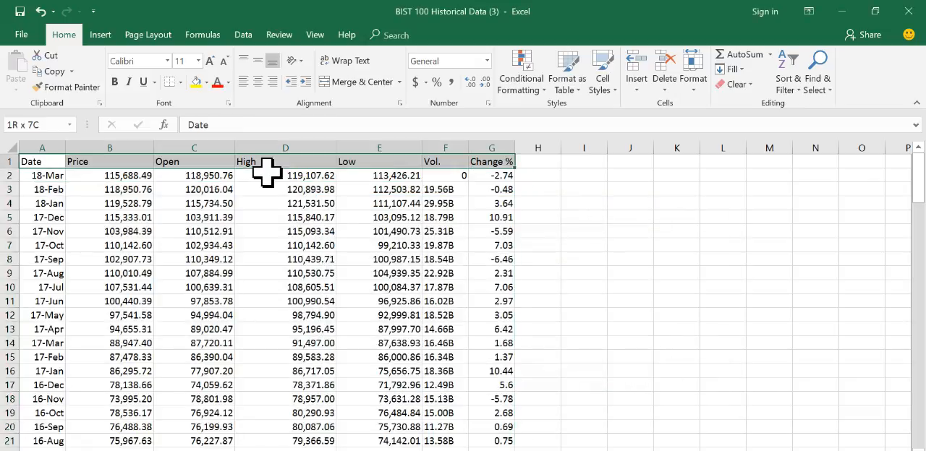
{"action": "key", "text": "ctrl+shift+Left"}
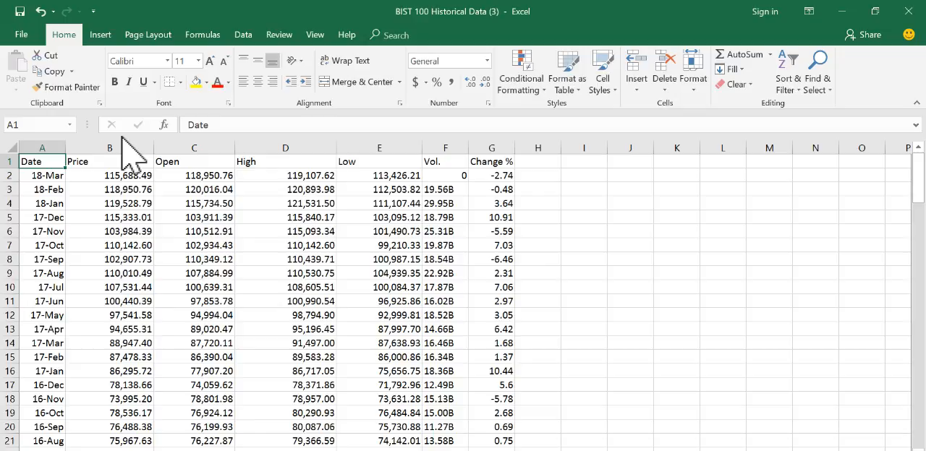
{"action": "key", "text": "ctrl+shift+Right"}
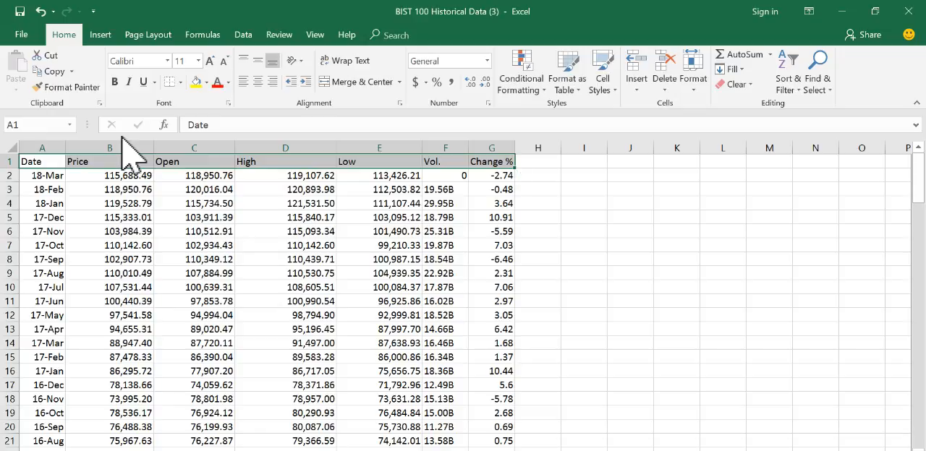
{"action": "key", "text": "ctrl+shift+End"}
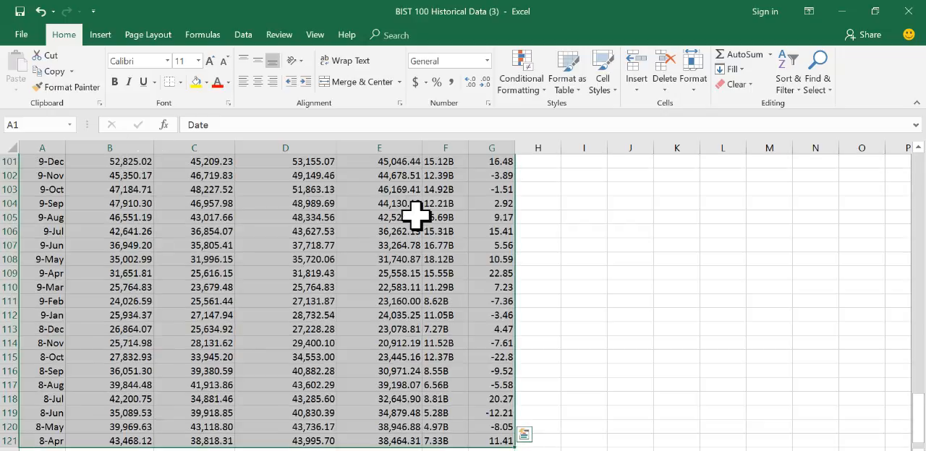
{"action": "left_click_drag", "start_coordinate": [918, 414], "coordinate": [918, 178]}
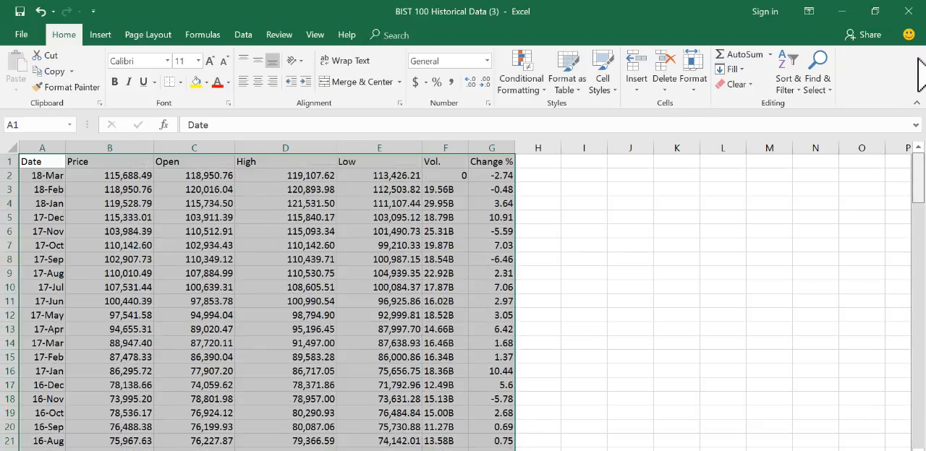
{"action": "left_click", "coordinate": [793, 86]}
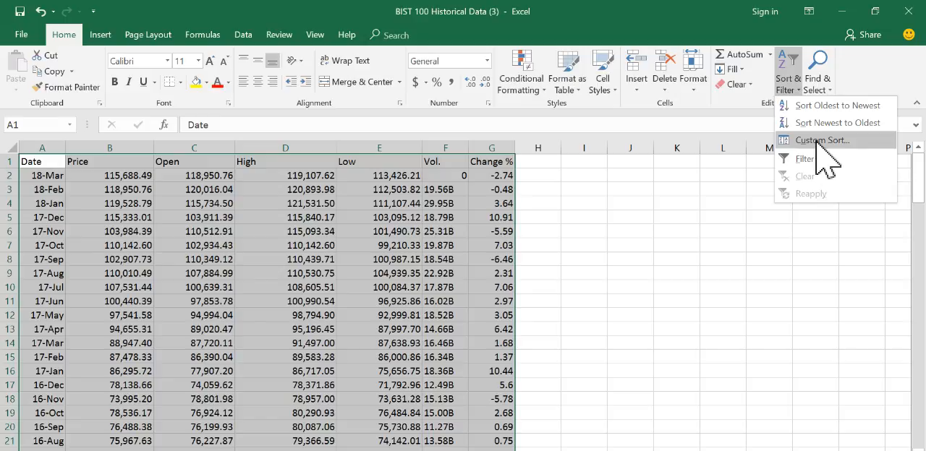
{"action": "left_click", "coordinate": [816, 140]}
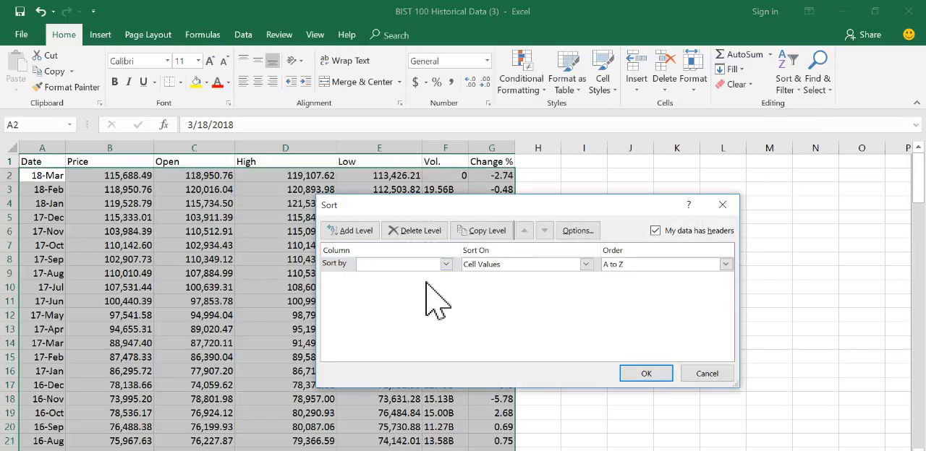
{"action": "left_click", "coordinate": [443, 265]}
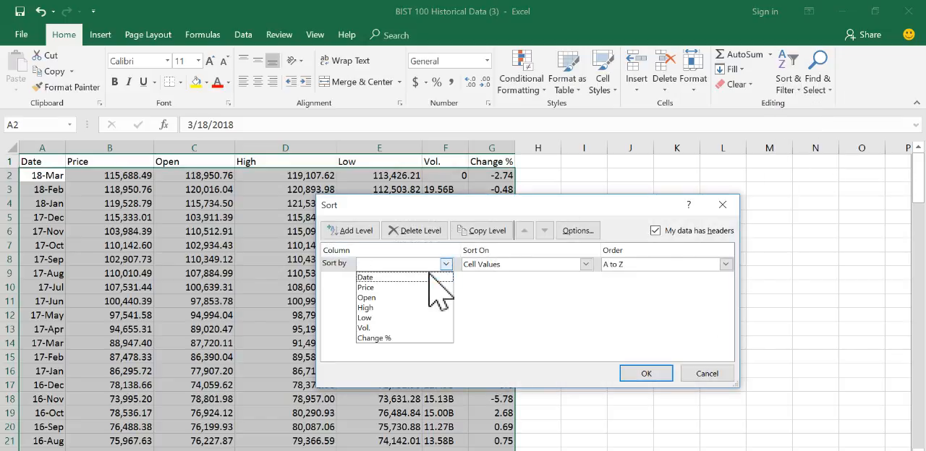
{"action": "left_click", "coordinate": [369, 278]}
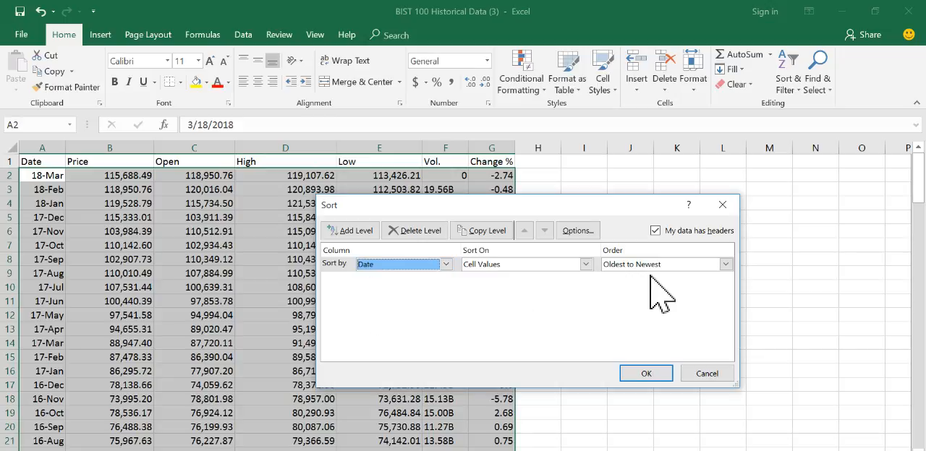
{"action": "left_click", "coordinate": [725, 265]}
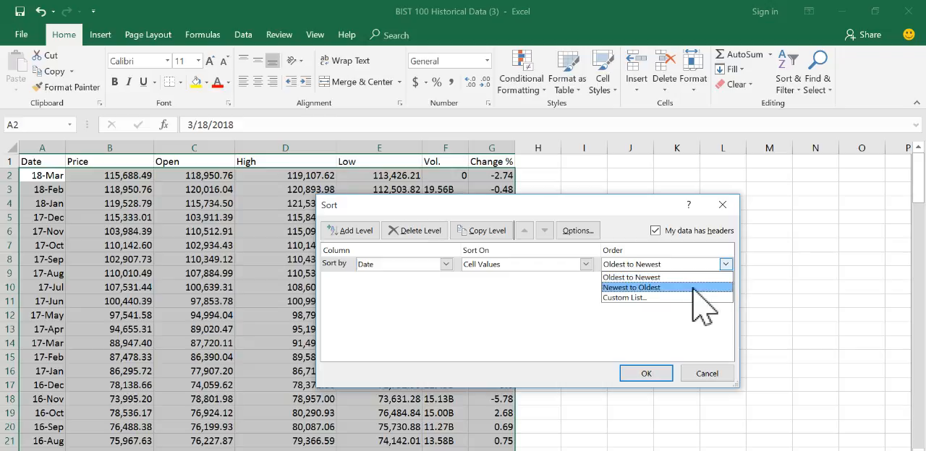
{"action": "left_click", "coordinate": [644, 277]}
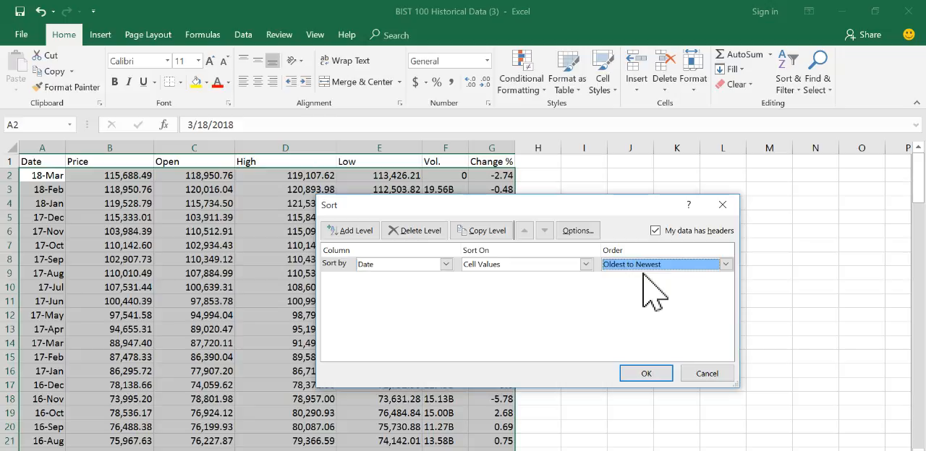
{"action": "left_click", "coordinate": [646, 373]}
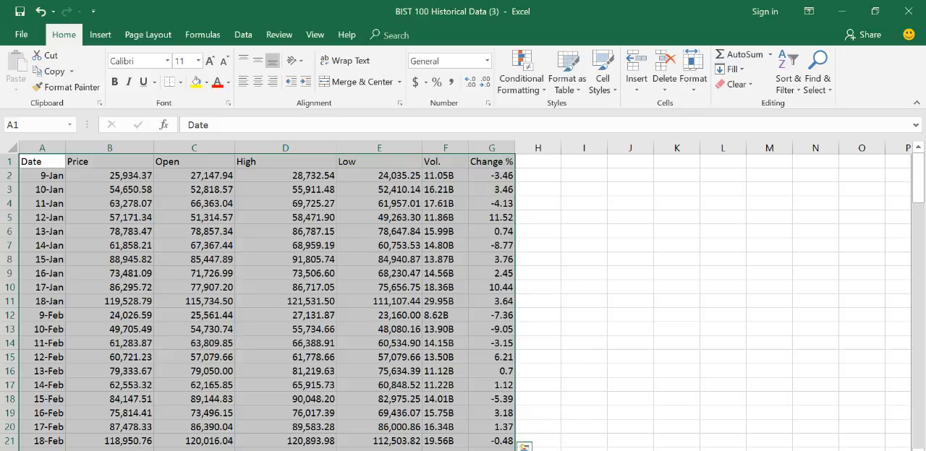
Step: Switch to the BIST 100 page on Investing.com, order the monthly historical data by Date with the oldest first and download it again
{"action": "key", "text": "alt+Tab"}
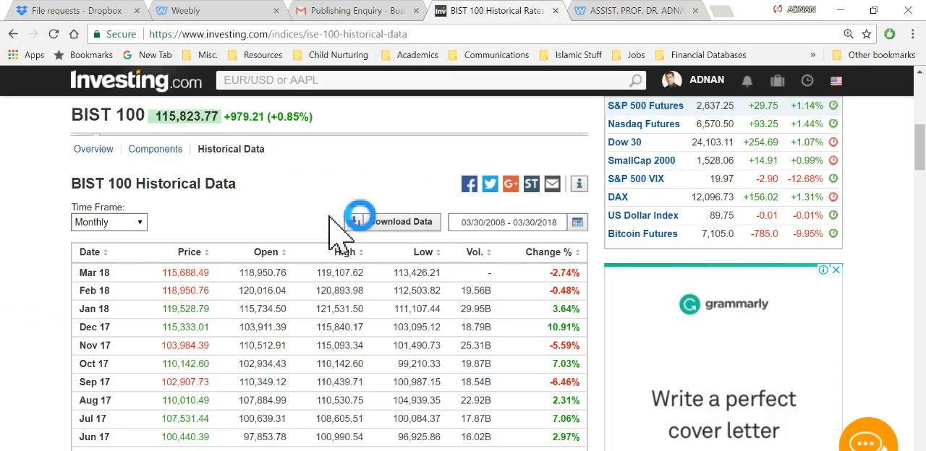
{"action": "scroll", "coordinate": [291, 201], "scroll_direction": "up", "scroll_amount": 1}
{"action": "scroll", "coordinate": [331, 212], "scroll_direction": "down", "scroll_amount": 1}
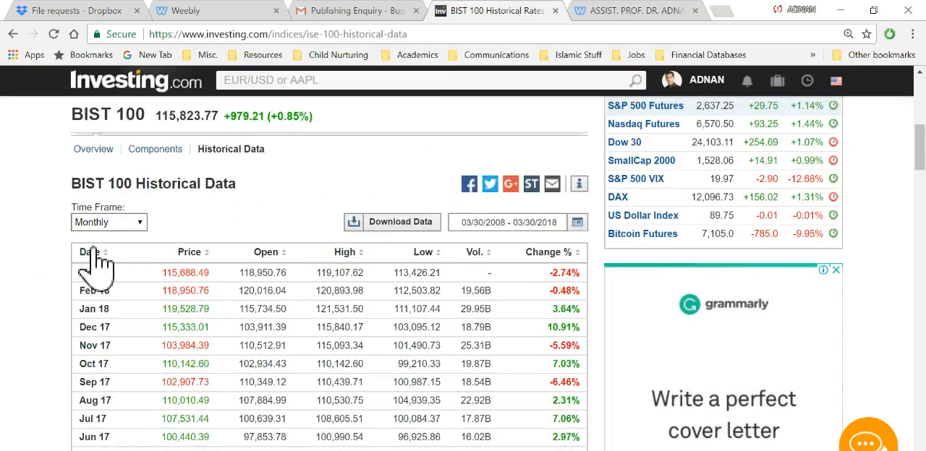
{"action": "left_click", "coordinate": [93, 254]}
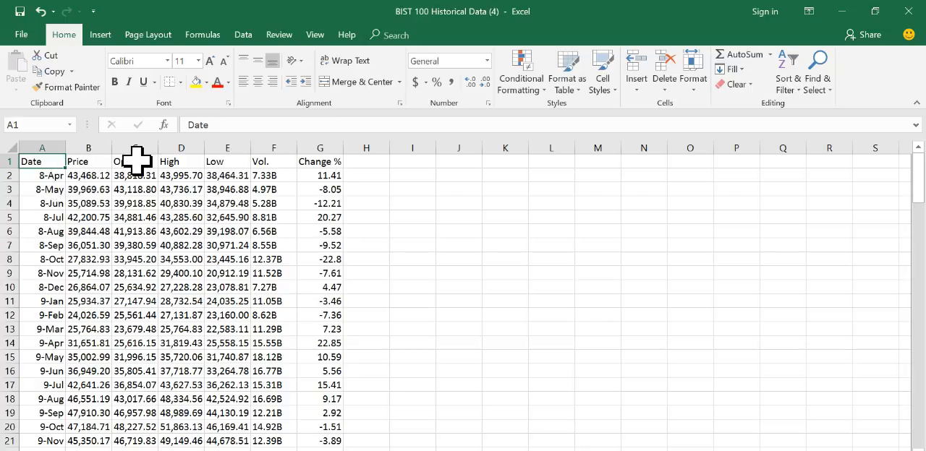
Step: Copy the full Date and Price columns from the newly downloaded BIST 100 workbook into the assignment workbook starting at G2
{"action": "key", "text": "shift+Right"}
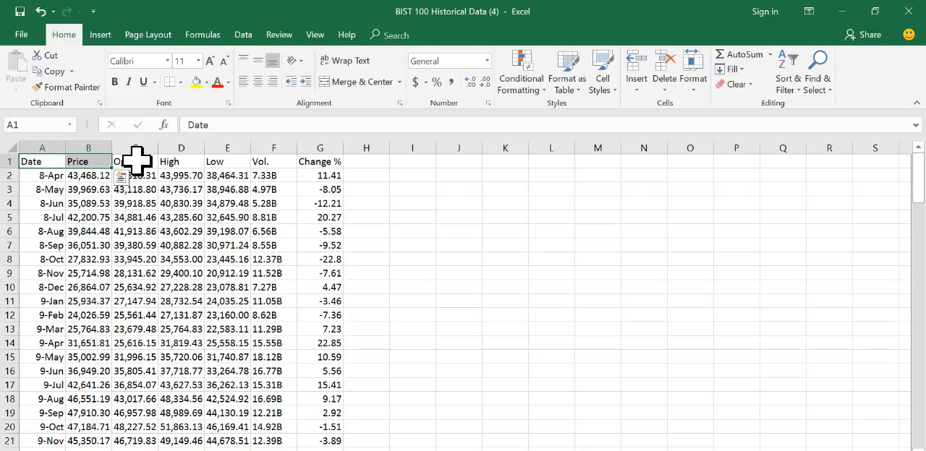
{"action": "key", "text": "ctrl+shift+Down"}
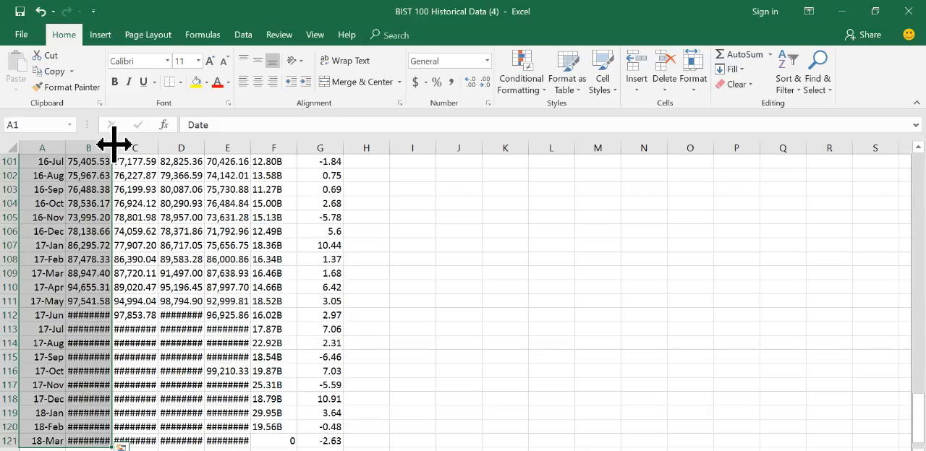
{"action": "key", "text": "ctrl+c"}
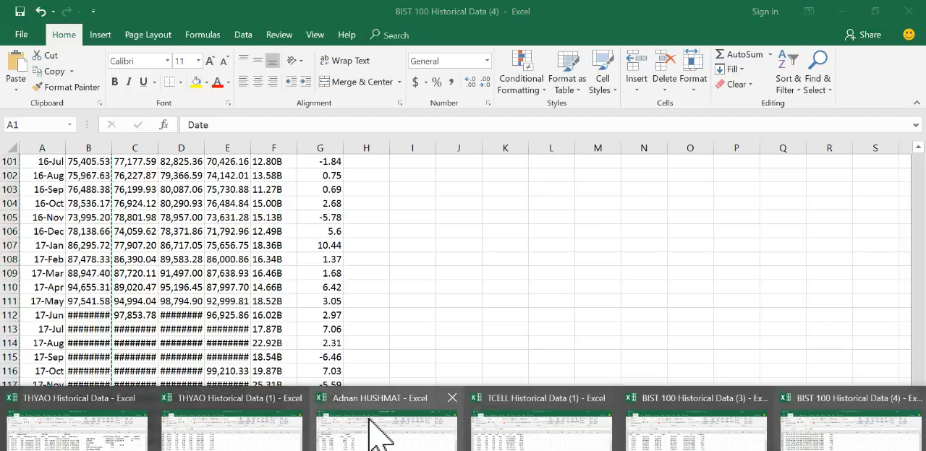
{"action": "left_click", "coordinate": [376, 373]}
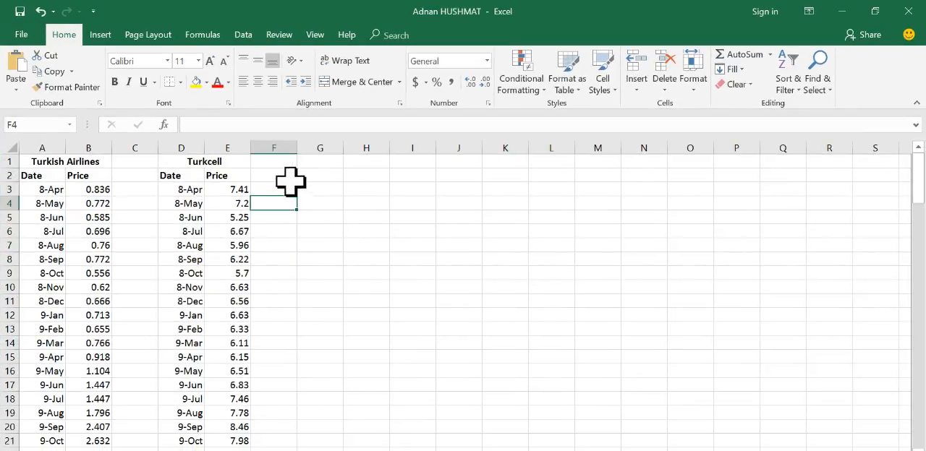
{"action": "left_click", "coordinate": [325, 175]}
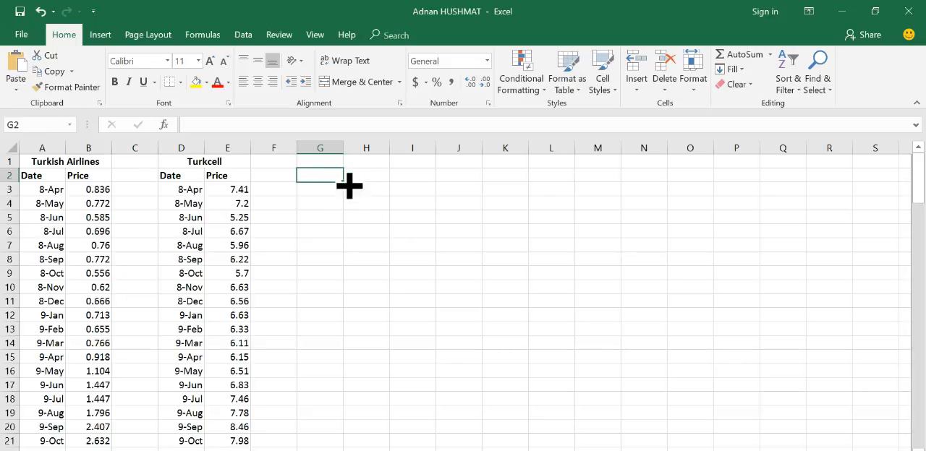
{"action": "left_click", "coordinate": [15, 70]}
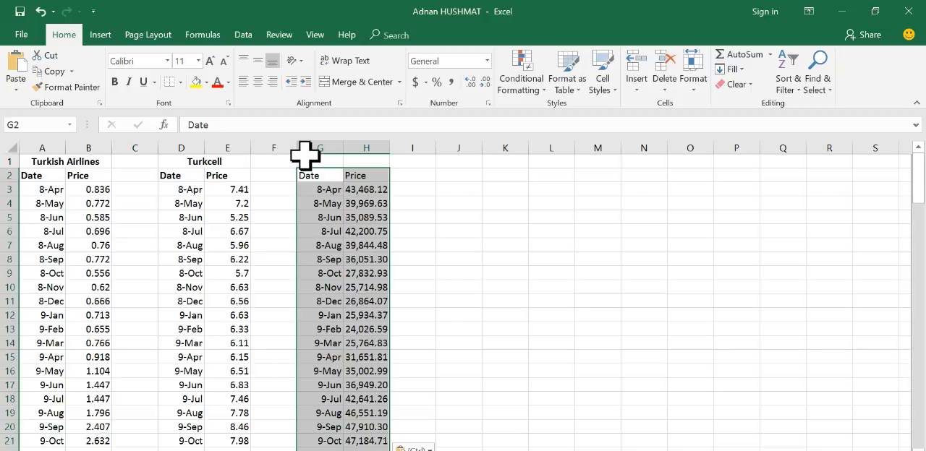
Step: Title the pasted block BIST 100 in G1 and merge and center the title across G1:H1
{"action": "left_click_drag", "start_coordinate": [314, 161], "coordinate": [352, 163]}
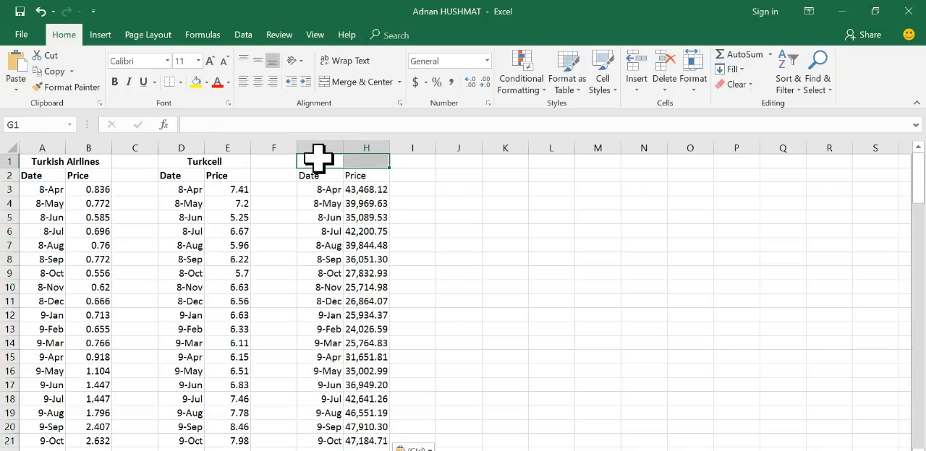
{"action": "left_click", "coordinate": [318, 161]}
{"action": "type", "text": "BIST 100"}
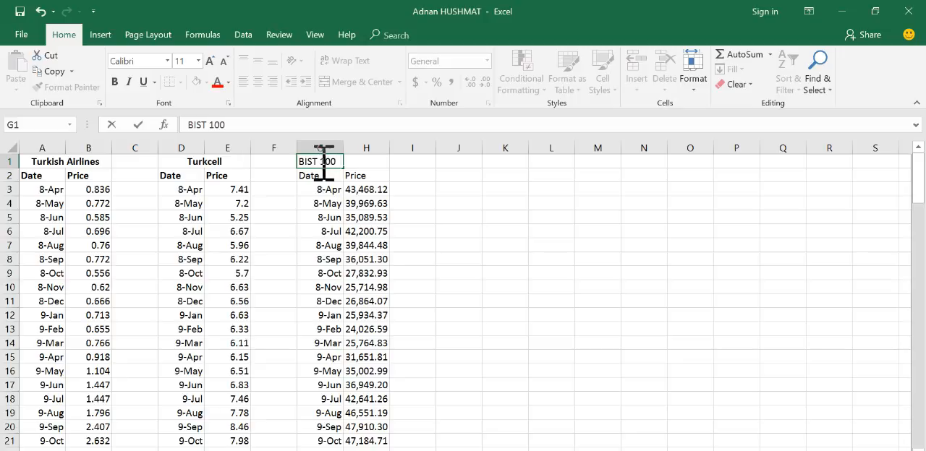
{"action": "left_click", "coordinate": [412, 231]}
{"action": "left_click_drag", "start_coordinate": [318, 160], "coordinate": [355, 177]}
{"action": "left_click", "coordinate": [360, 82]}
{"action": "key", "text": "F4"}
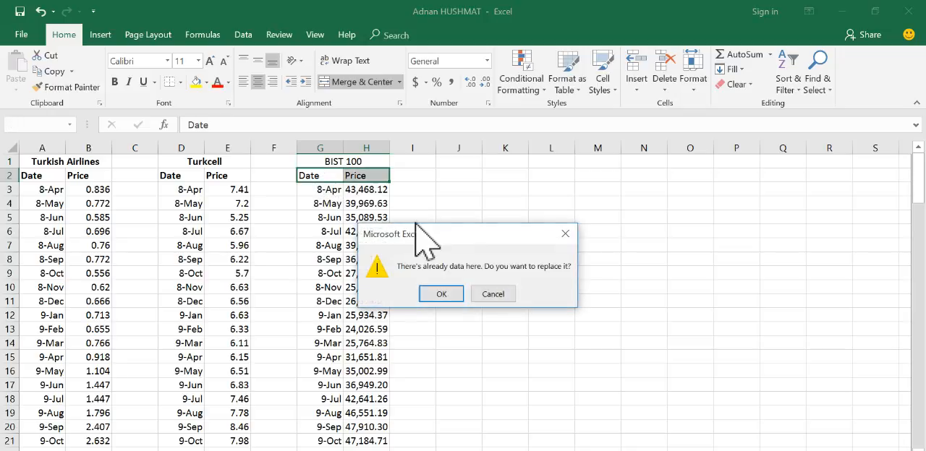
{"action": "left_click", "coordinate": [493, 295]}
Step: Make the BIST 100 title and its Date and Price headers bold
{"action": "left_click", "coordinate": [327, 163]}
{"action": "left_click_drag", "start_coordinate": [331, 163], "coordinate": [322, 175]}
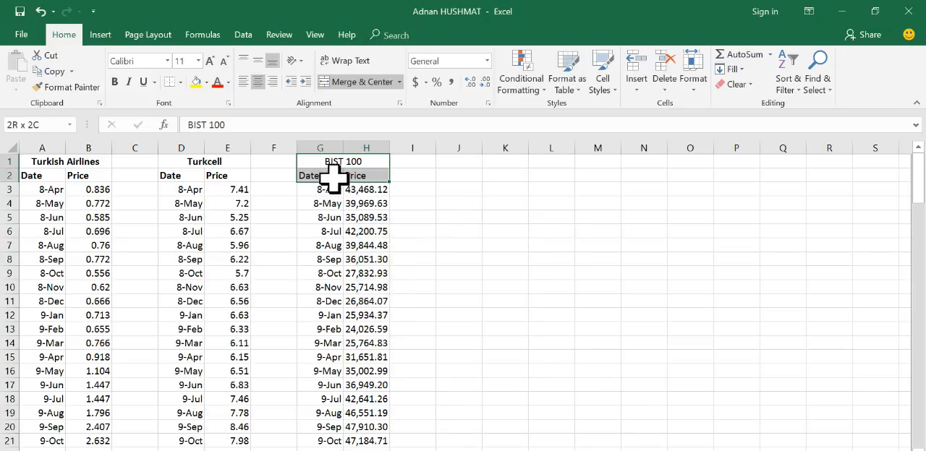
{"action": "left_click", "coordinate": [115, 82]}
{"action": "left_click", "coordinate": [475, 277]}
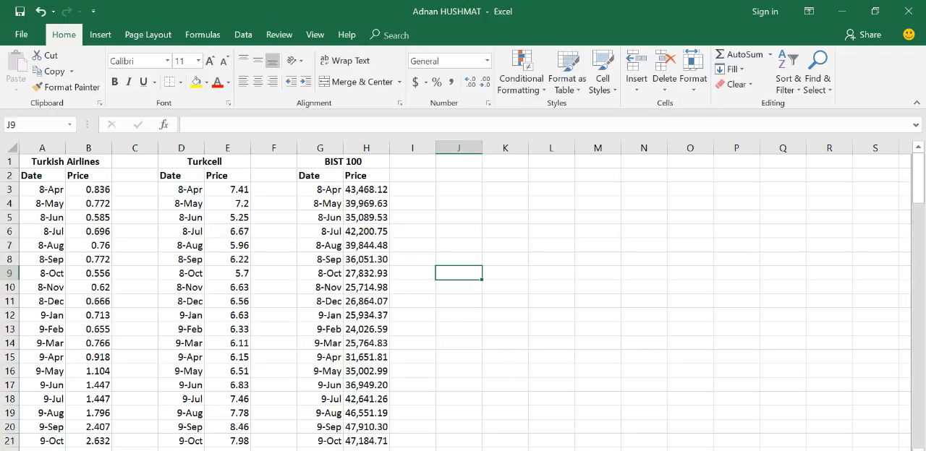
Step: Review the Word assignment tasks against the BIST 100 data on Investing.com and the three price series in the workbook
{"action": "key", "text": "alt+Tab"}
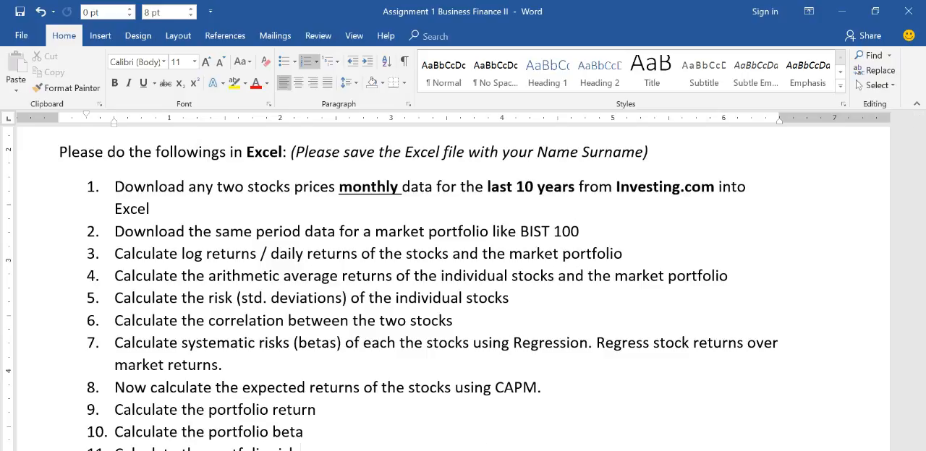
{"action": "mouse_move", "coordinate": [446, 450]}
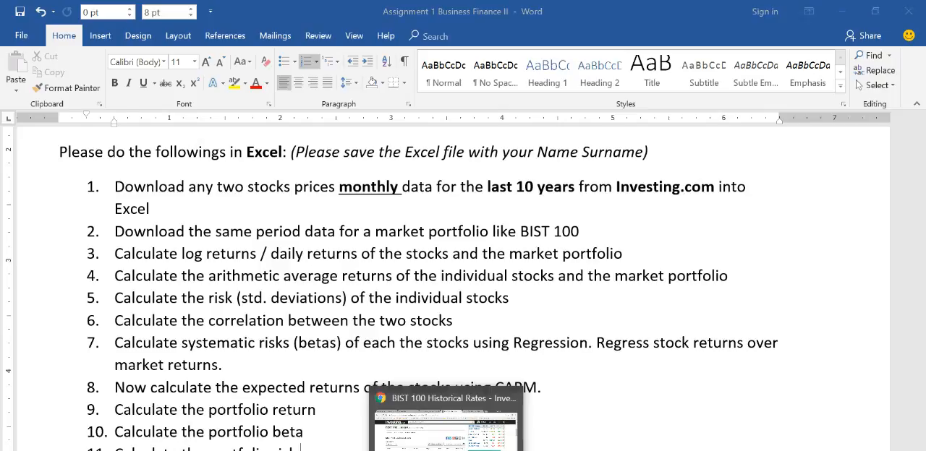
{"action": "left_click", "coordinate": [446, 426]}
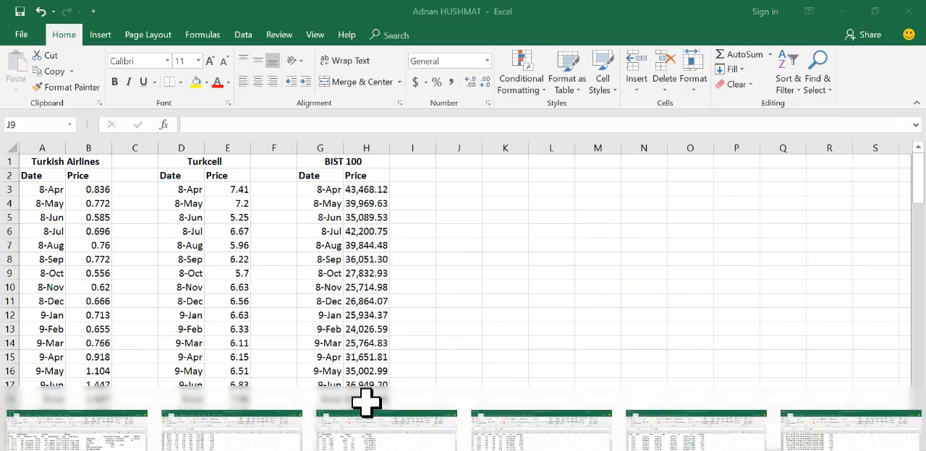
{"action": "left_click", "coordinate": [368, 399]}
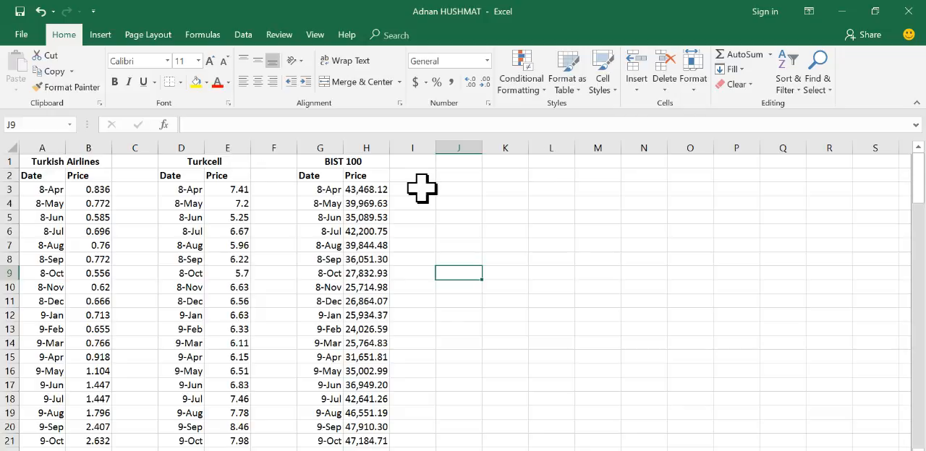
{"action": "left_click", "coordinate": [847, 11]}
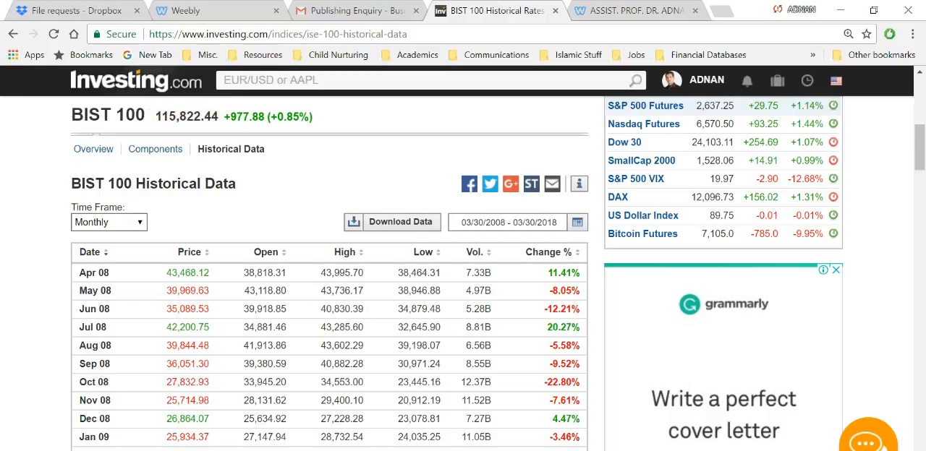
Step: In the Word assignment, replace "daily" with "monthly" in task 3 on calculating log returns
{"action": "left_click", "coordinate": [494, 450]}
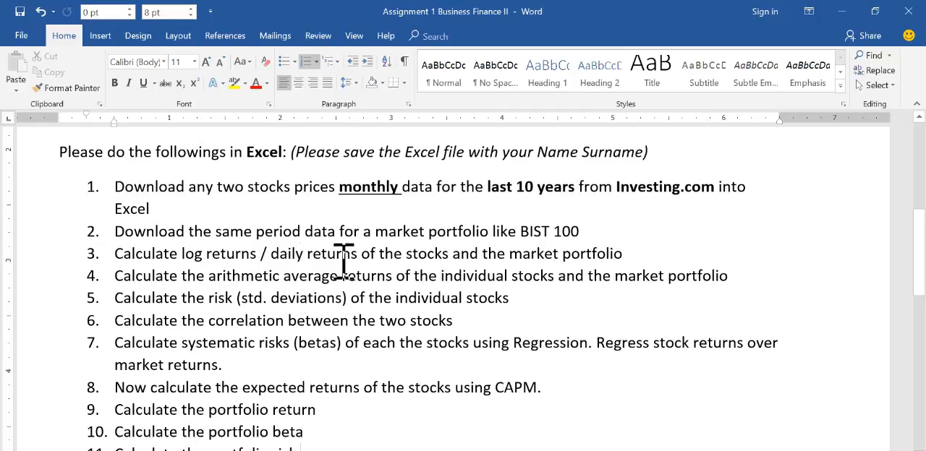
{"action": "left_click", "coordinate": [304, 253]}
{"action": "key", "text": "BackSpace"}
{"action": "key", "text": "BackSpace"}
{"action": "key", "text": "BackSpace"}
{"action": "key", "text": "BackSpace"}
{"action": "key", "text": "BackSpace"}
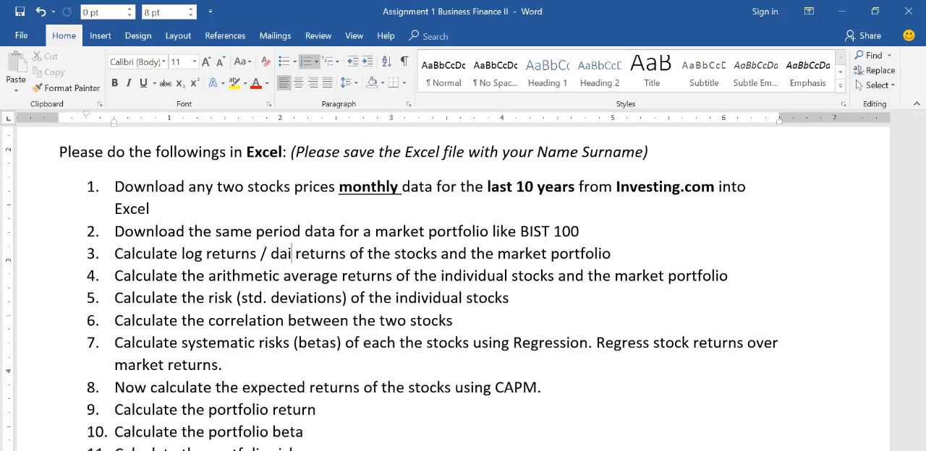
{"action": "type", "text": "monthly"}
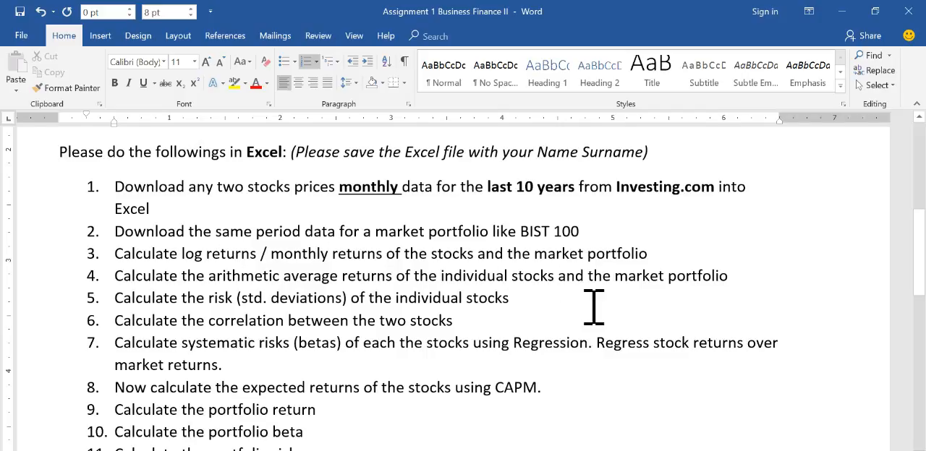
Step: Close both downloaded BIST 100 workbooks and the TCELL workbook without saving changes, and return to the assignment workbook
{"action": "left_click", "coordinate": [558, 450]}
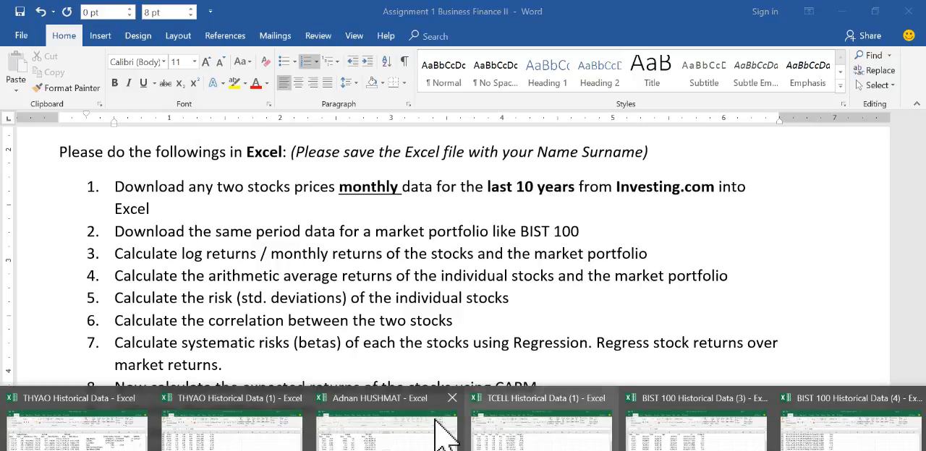
{"action": "mouse_move", "coordinate": [300, 416]}
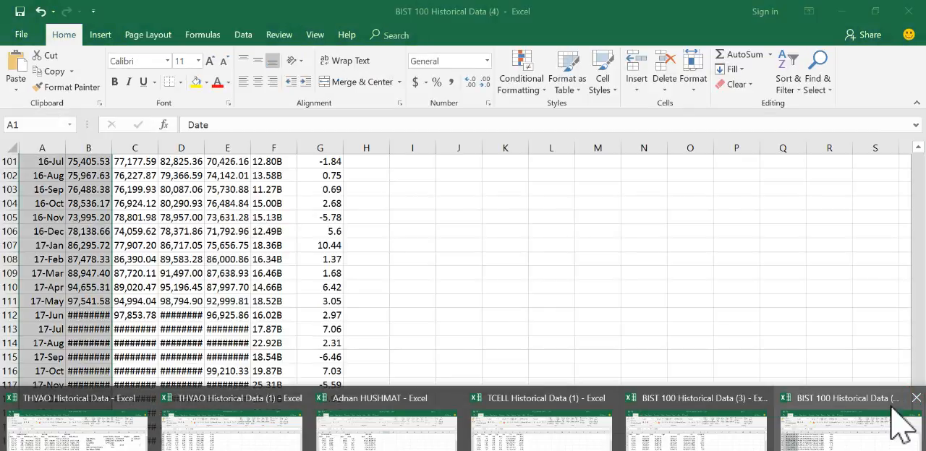
{"action": "left_click", "coordinate": [897, 421]}
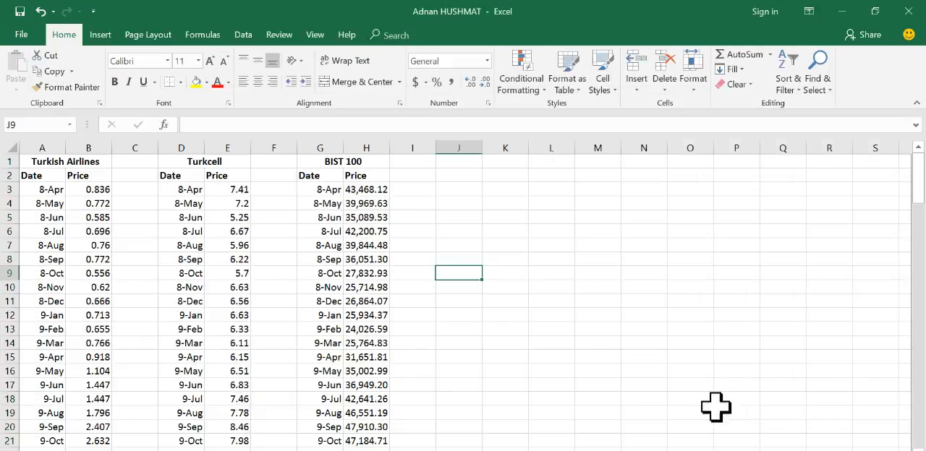
{"action": "mouse_move", "coordinate": [721, 431]}
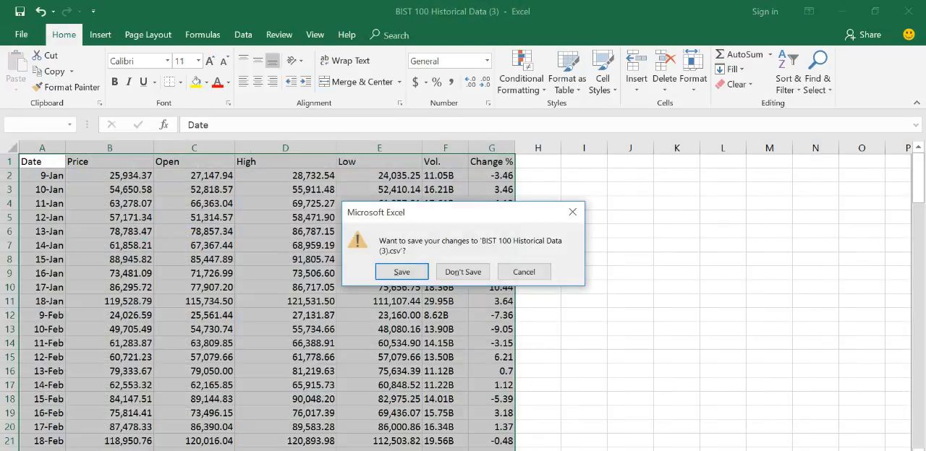
{"action": "left_click", "coordinate": [463, 273]}
{"action": "mouse_move", "coordinate": [528, 434]}
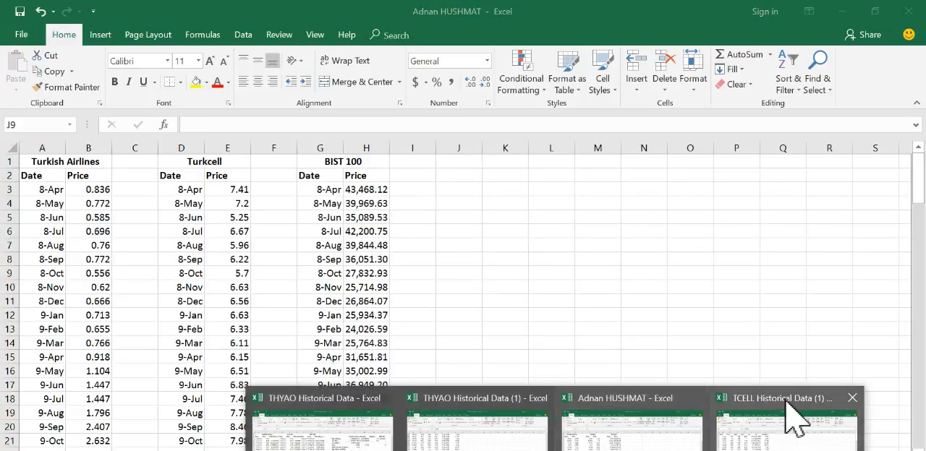
{"action": "mouse_move", "coordinate": [854, 402]}
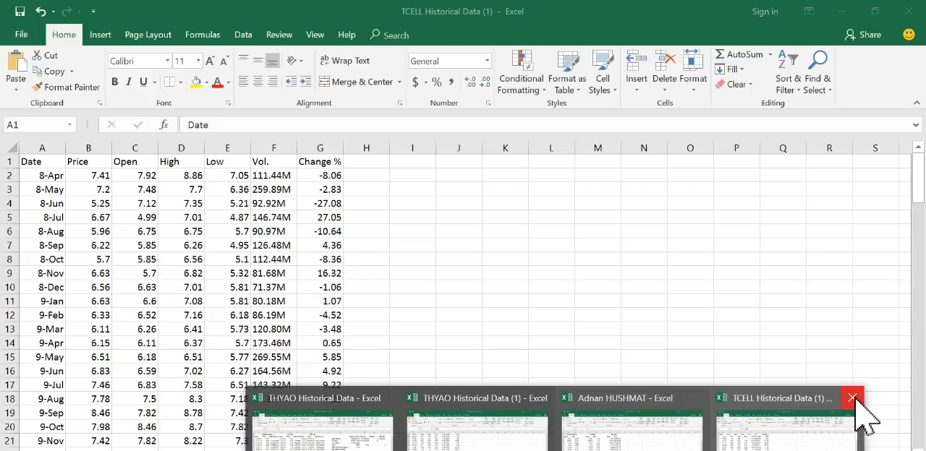
{"action": "left_click", "coordinate": [855, 402]}
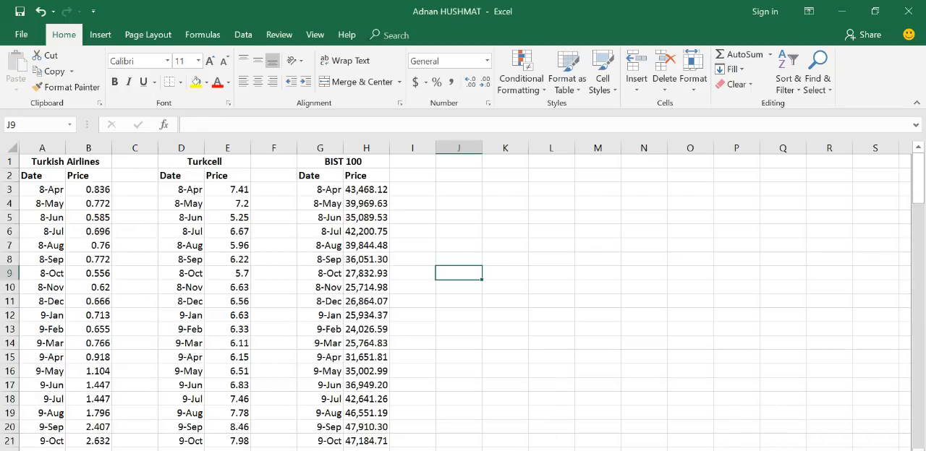
{"action": "left_click", "coordinate": [546, 450]}
{"action": "left_click", "coordinate": [682, 399]}
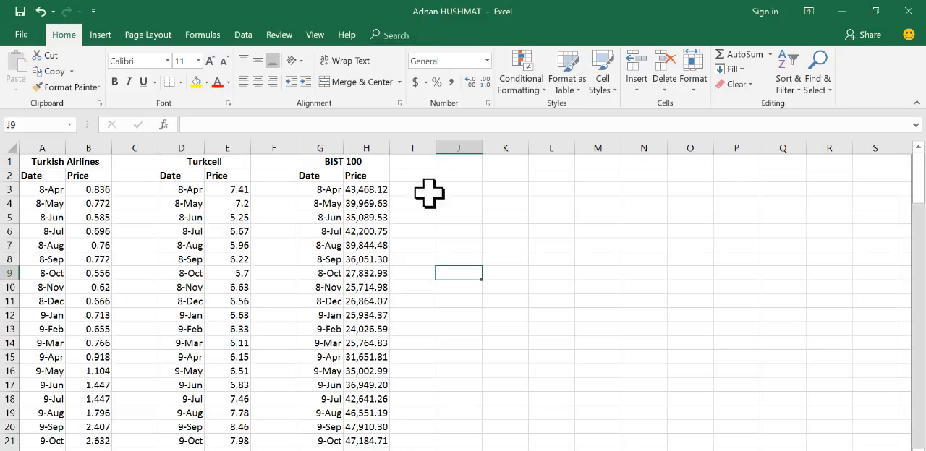
Step: Add the header Log Returns in C2 beside the Turkish Airlines prices and autofit column C
{"action": "left_click", "coordinate": [132, 177]}
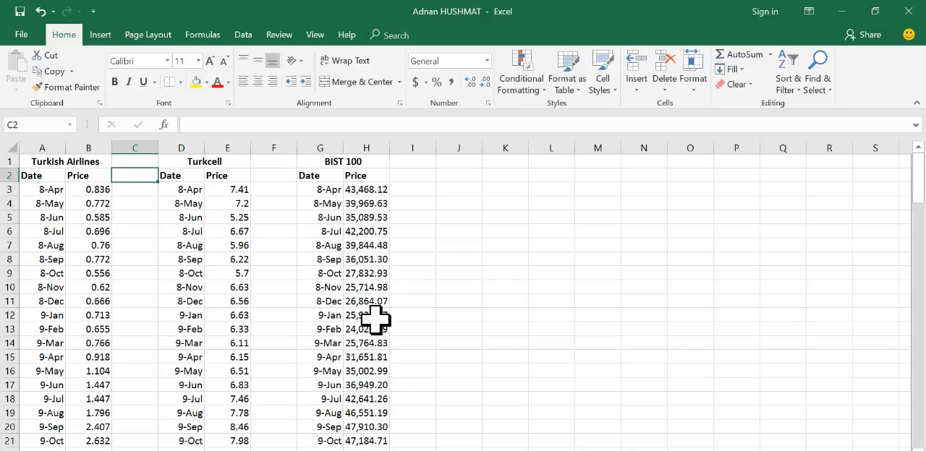
{"action": "type", "text": "Log Returns"}
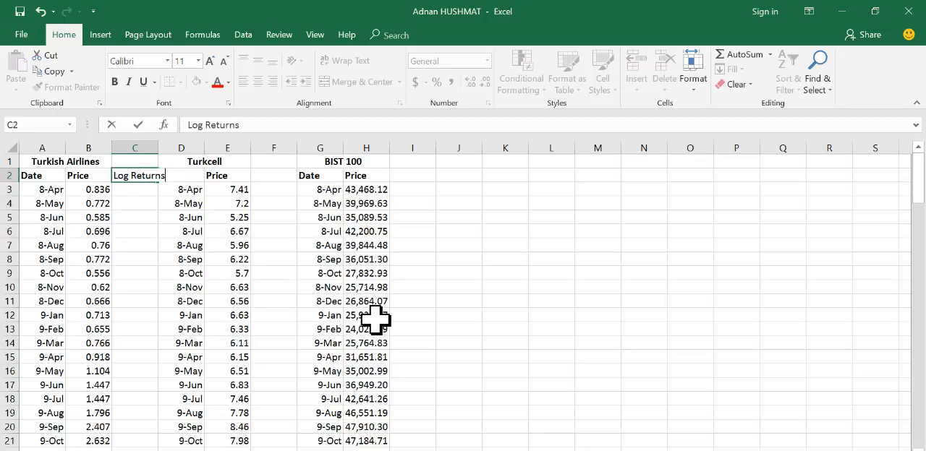
{"action": "left_click", "coordinate": [135, 203]}
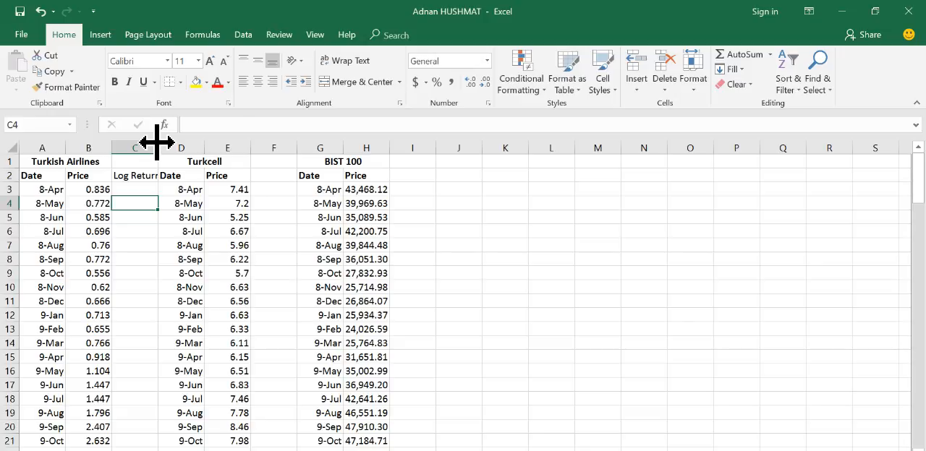
{"action": "double_click", "coordinate": [158, 142]}
Step: Copy the Log Returns header from C2 to F2 and I2 for Turkcell and BIST 100, and autofit columns F and I
{"action": "left_click", "coordinate": [279, 177]}
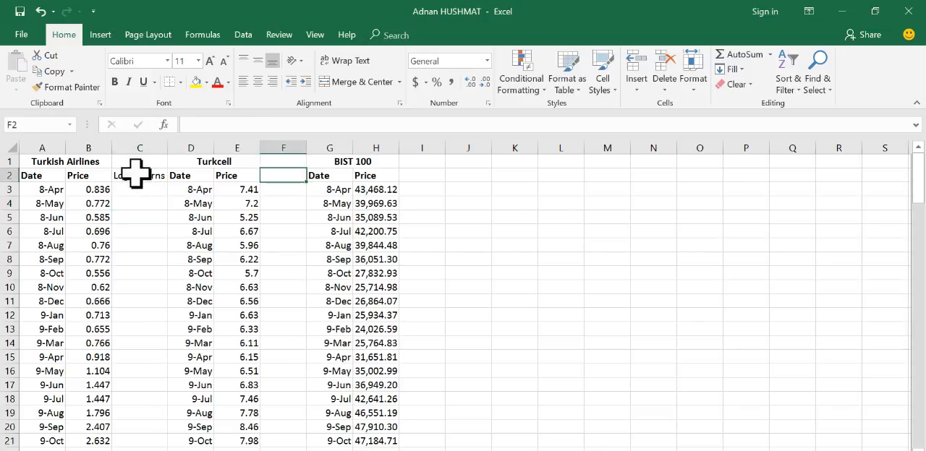
{"action": "left_click", "coordinate": [136, 173]}
{"action": "key", "text": "ctrl+c"}
{"action": "left_click", "coordinate": [303, 176]}
{"action": "key", "text": "ctrl+v"}
{"action": "left_click", "coordinate": [424, 176]}
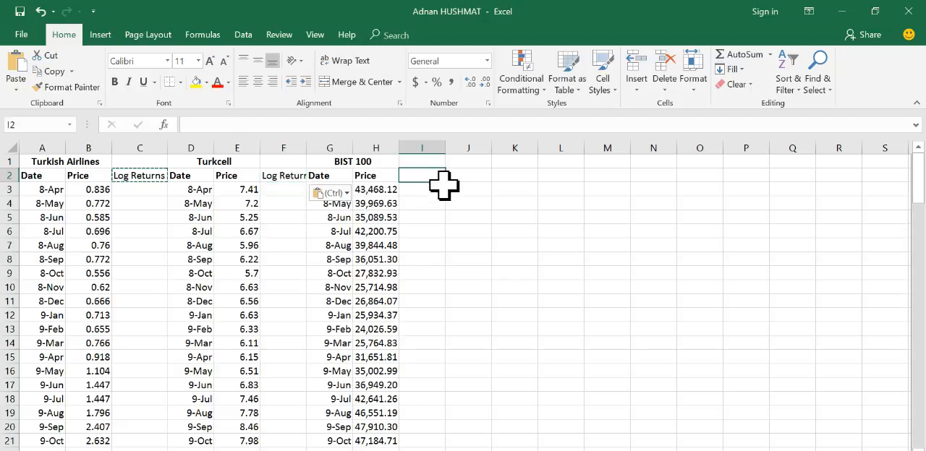
{"action": "key", "text": "ctrl+v"}
{"action": "left_click", "coordinate": [433, 217]}
{"action": "double_click", "coordinate": [307, 147]}
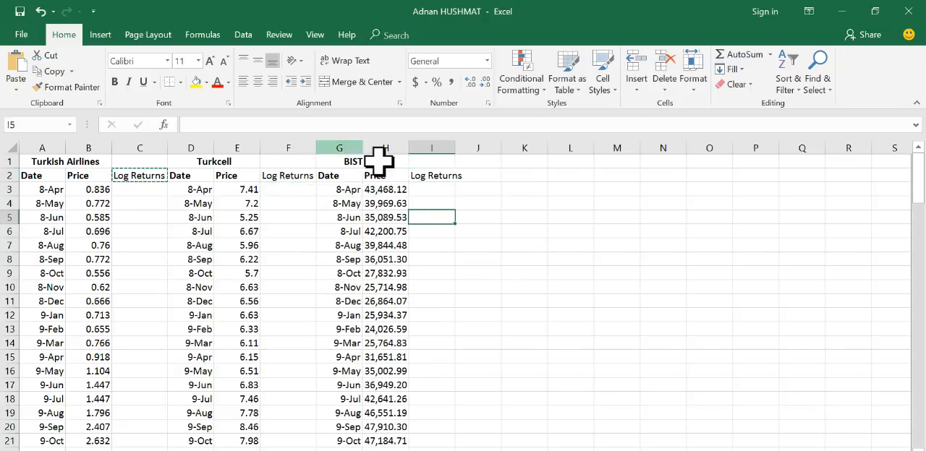
{"action": "double_click", "coordinate": [455, 147]}
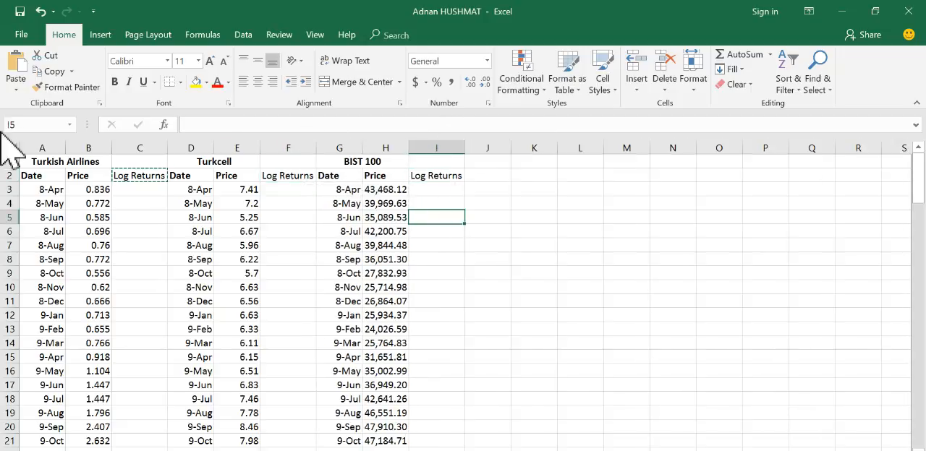
Step: Make the entire header row 2 bold so the Log Returns headers match the Date and Price headers
{"action": "left_click", "coordinate": [292, 174]}
{"action": "left_click", "coordinate": [10, 176]}
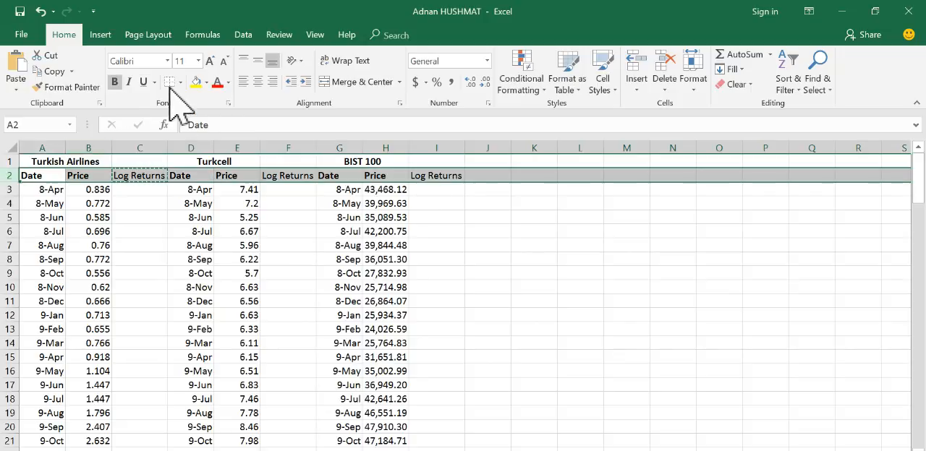
{"action": "left_click", "coordinate": [116, 82]}
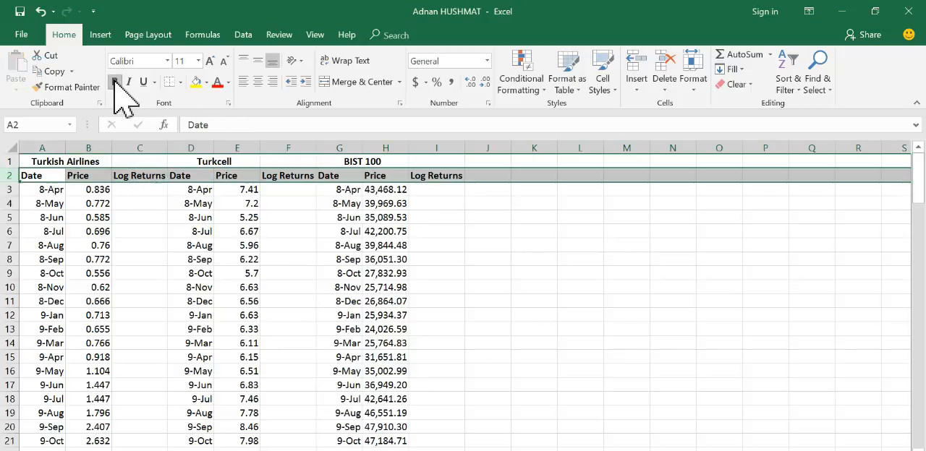
Step: Enter the formula =LN(B4/B3) in C4 to calculate the Turkish Airlines log return for 8-May
{"action": "left_click", "coordinate": [144, 191]}
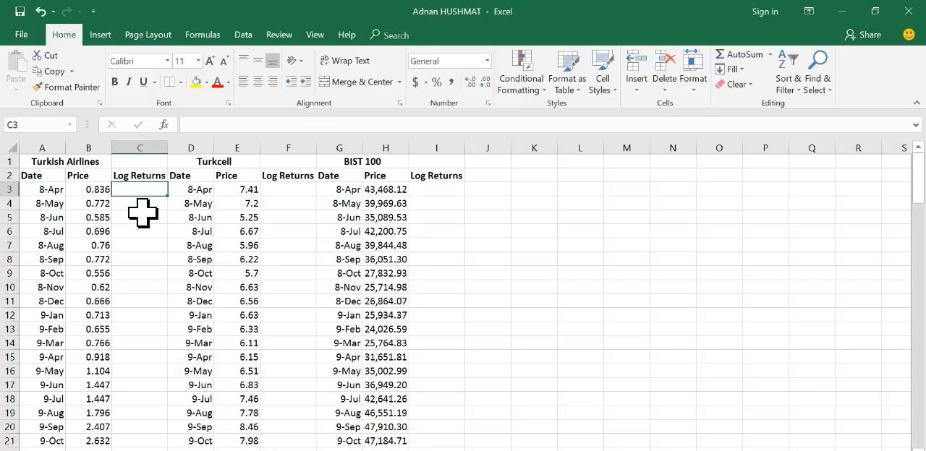
{"action": "left_click", "coordinate": [136, 208]}
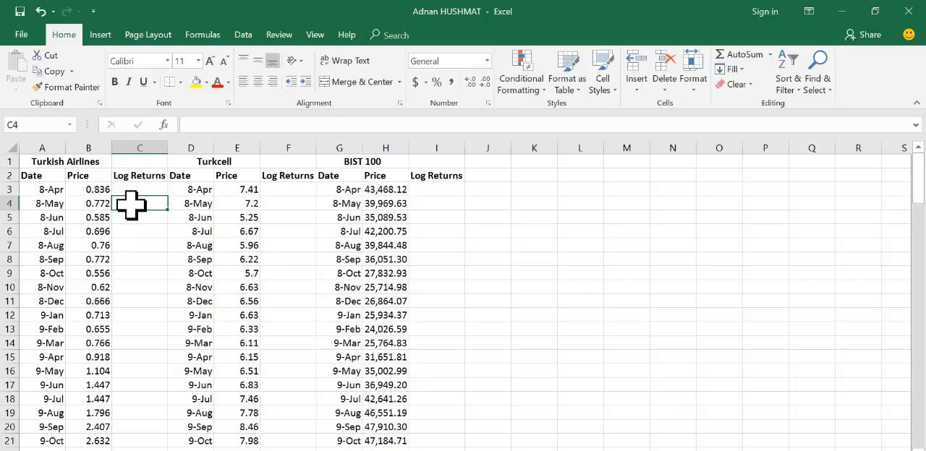
{"action": "left_click", "coordinate": [203, 124]}
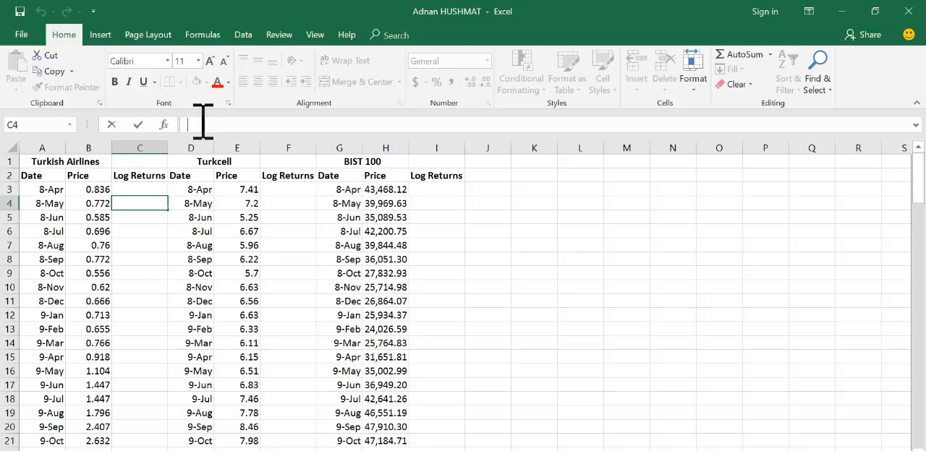
{"action": "type", "text": "="}
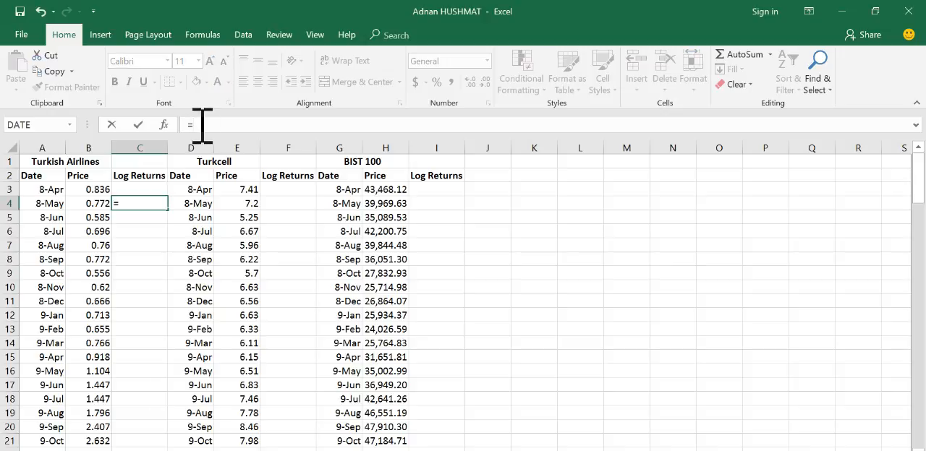
{"action": "type", "text": "ln"}
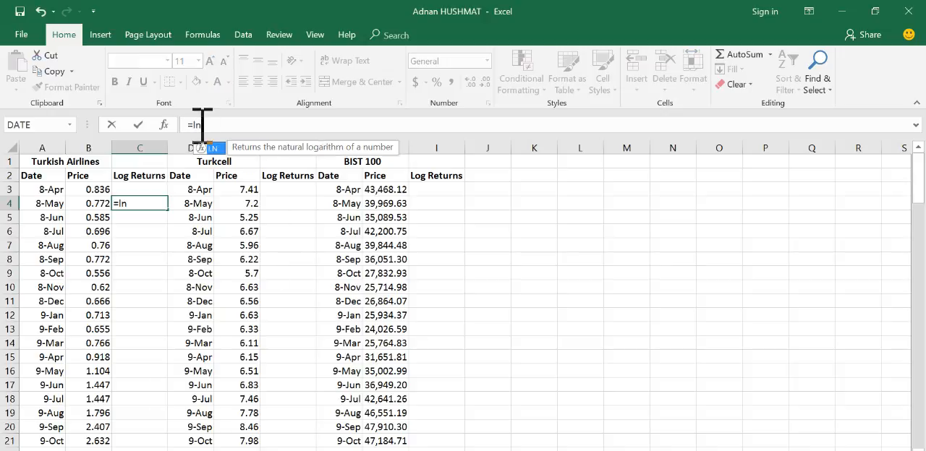
{"action": "type", "text": "("}
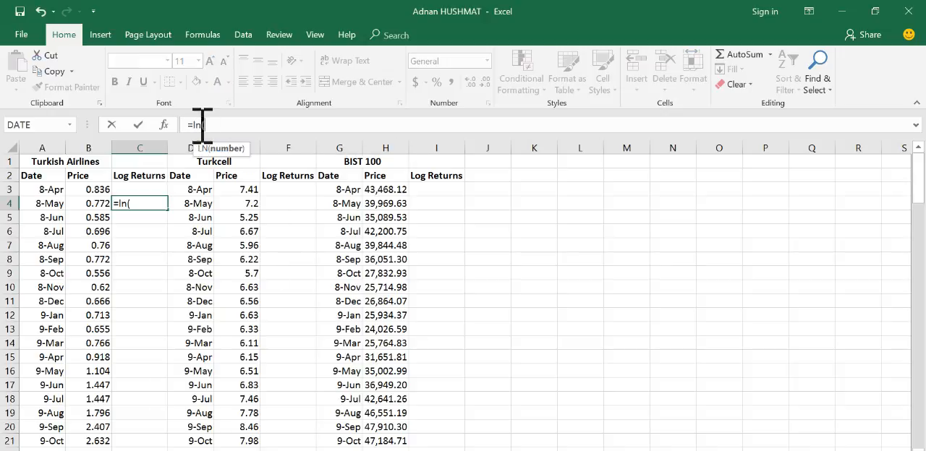
{"action": "left_click", "coordinate": [98, 203]}
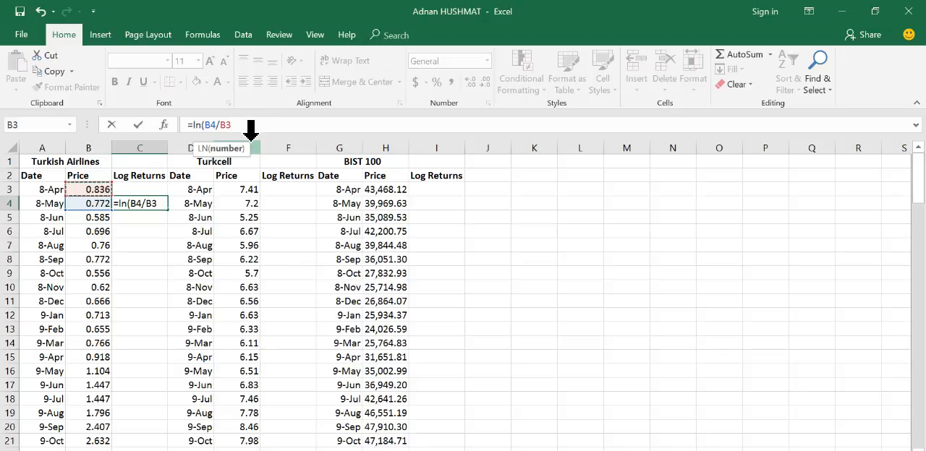
{"action": "type", "text": ")"}
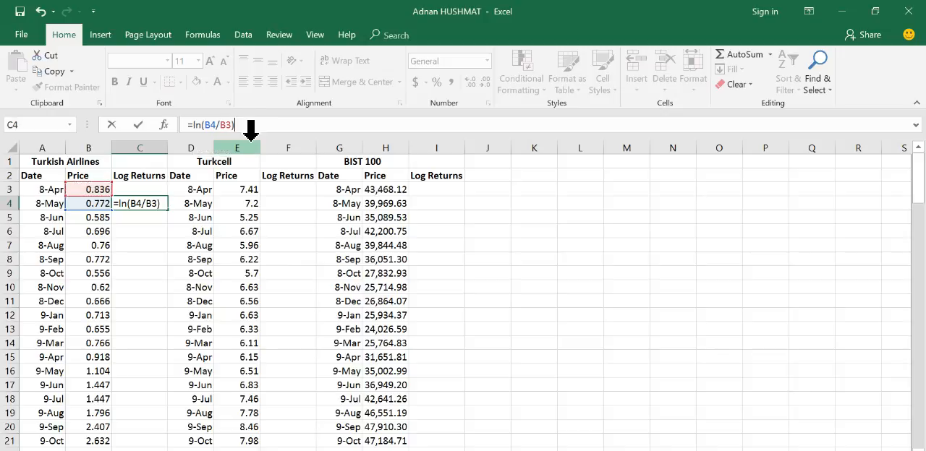
{"action": "key", "text": "Return"}
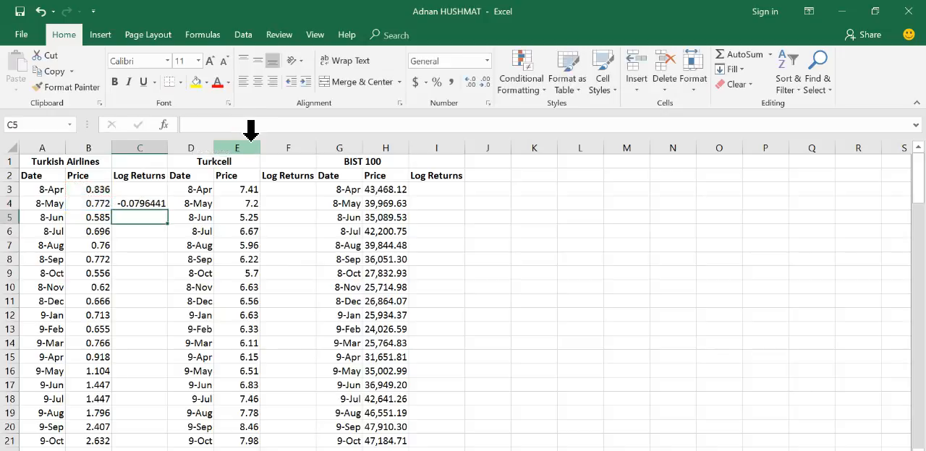
Step: Fill the log return formula from C4 down column C alongside all Turkish Airlines prices
{"action": "left_click", "coordinate": [149, 201]}
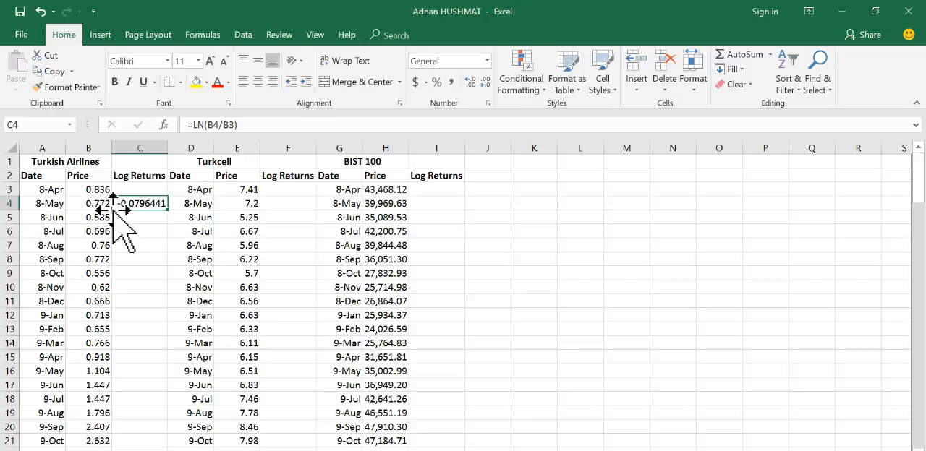
{"action": "left_click", "coordinate": [89, 204]}
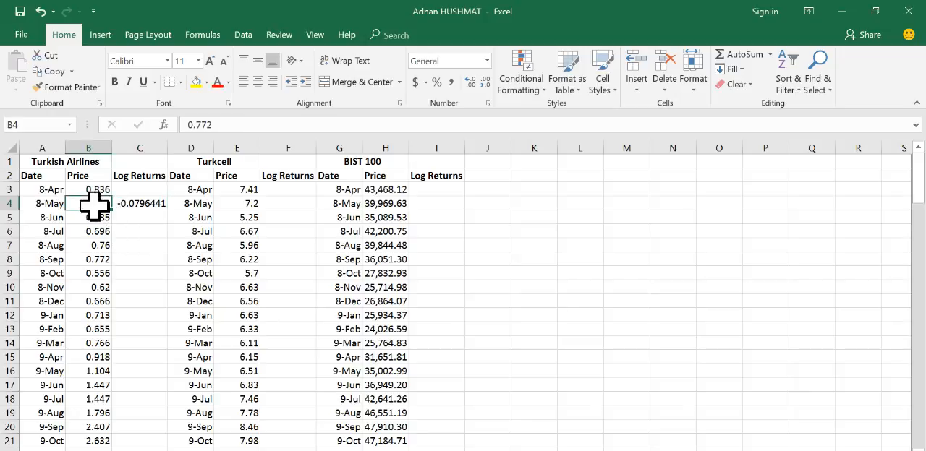
{"action": "key", "text": "ctrl+Down"}
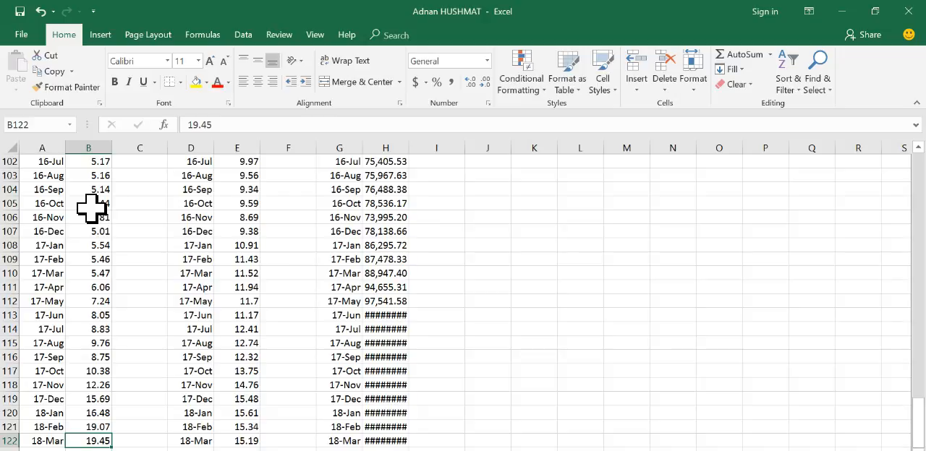
{"action": "key", "text": "ctrl+Up"}
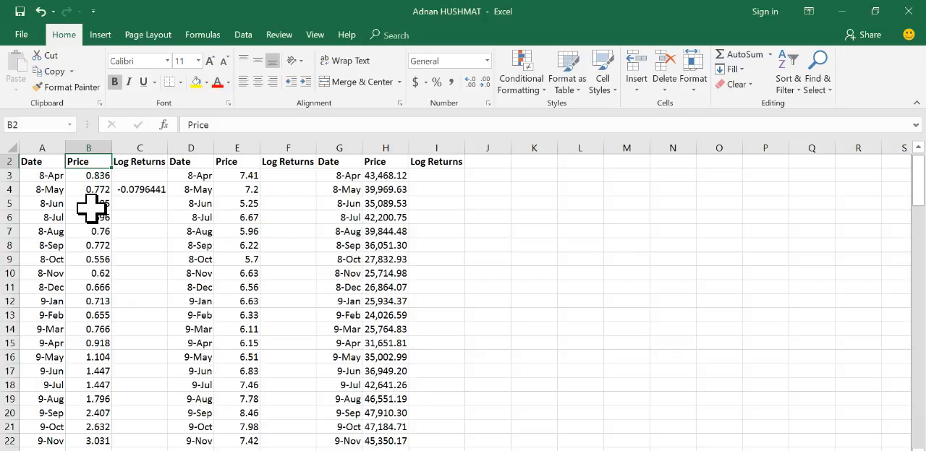
{"action": "left_click", "coordinate": [140, 191]}
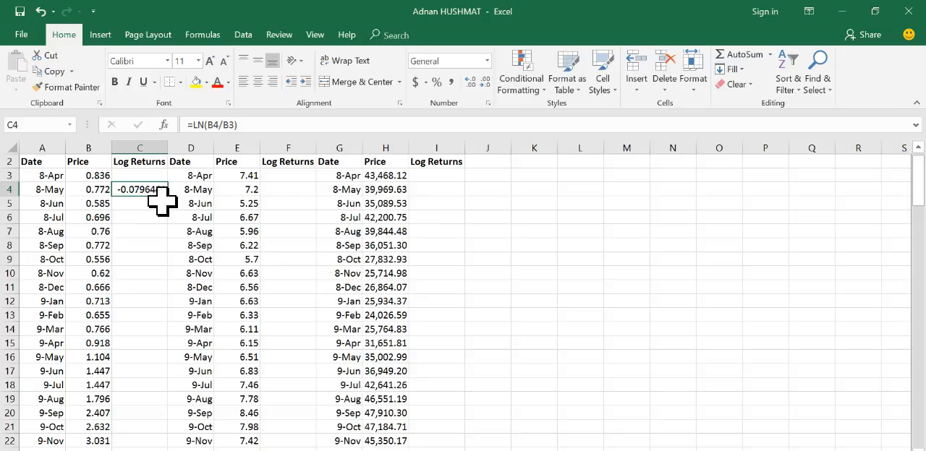
{"action": "left_click", "coordinate": [296, 190]}
{"action": "left_click", "coordinate": [141, 193]}
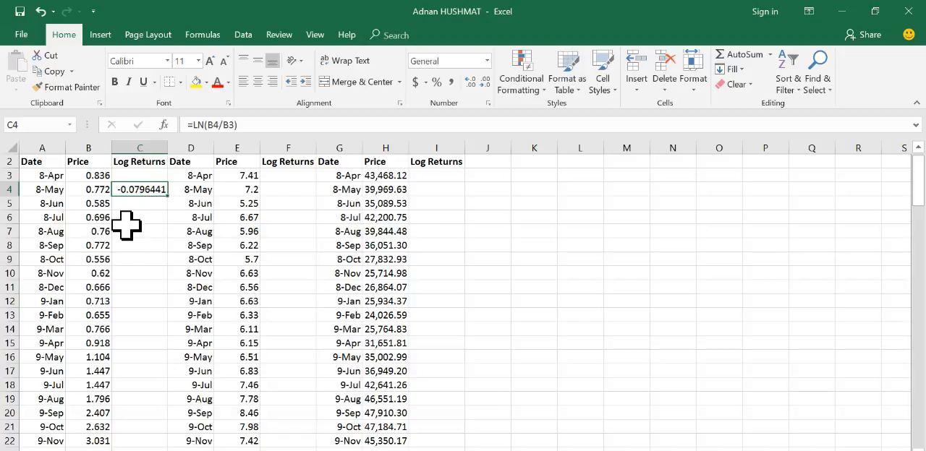
{"action": "left_click", "coordinate": [129, 204]}
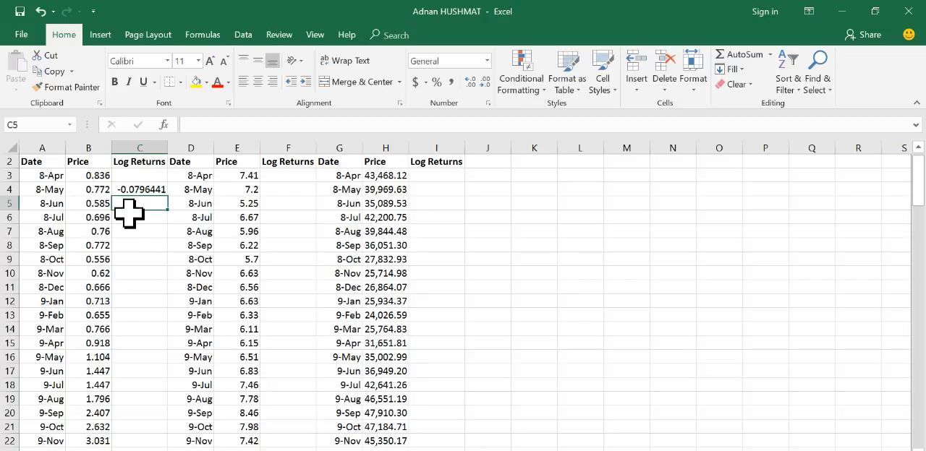
{"action": "left_click", "coordinate": [145, 191]}
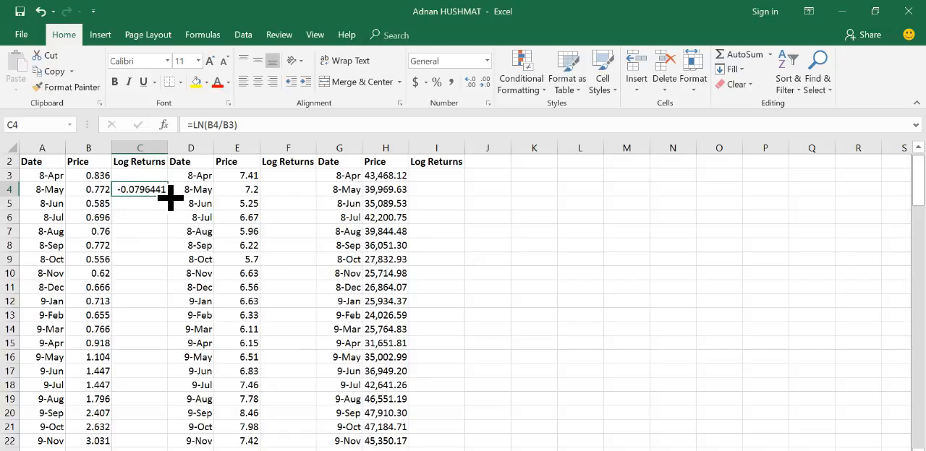
{"action": "double_click", "coordinate": [168, 196]}
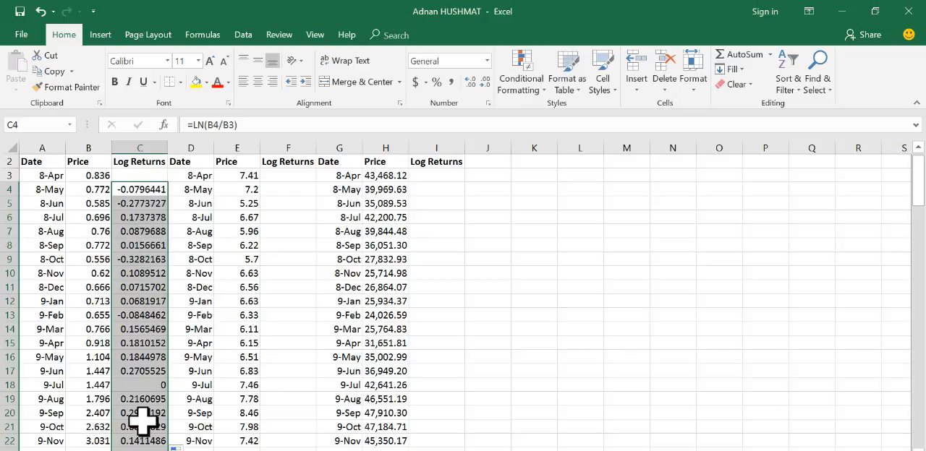
Step: Check the filled Turkish Airlines log returns down to the last month in row 122 and return to the top of the sheet
{"action": "scroll", "coordinate": [145, 356], "scroll_direction": "down", "scroll_amount": 10}
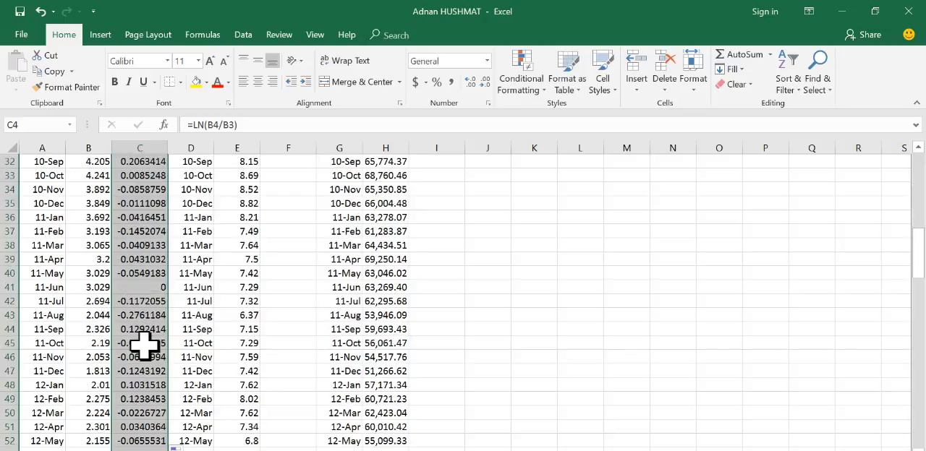
{"action": "left_click", "coordinate": [143, 343]}
{"action": "key", "text": "ctrl+Down"}
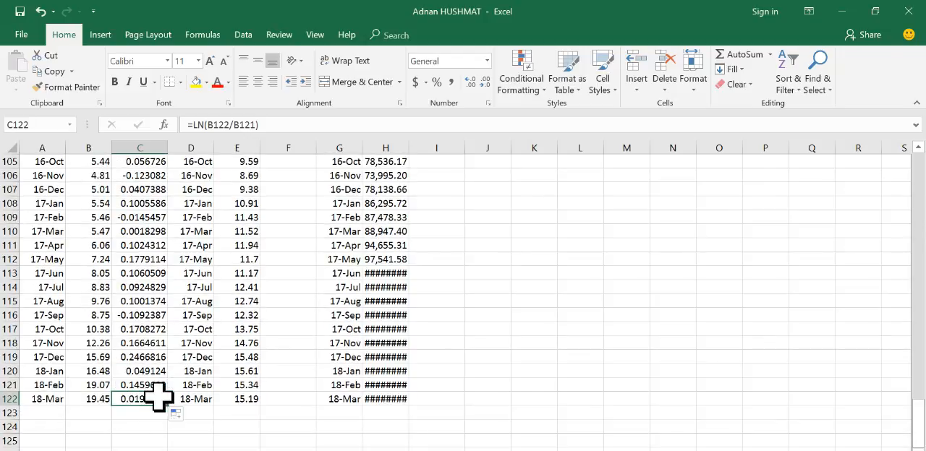
{"action": "key", "text": "ctrl+Up"}
{"action": "key", "text": "ctrl+Up"}
{"action": "key", "text": "ctrl+Up"}
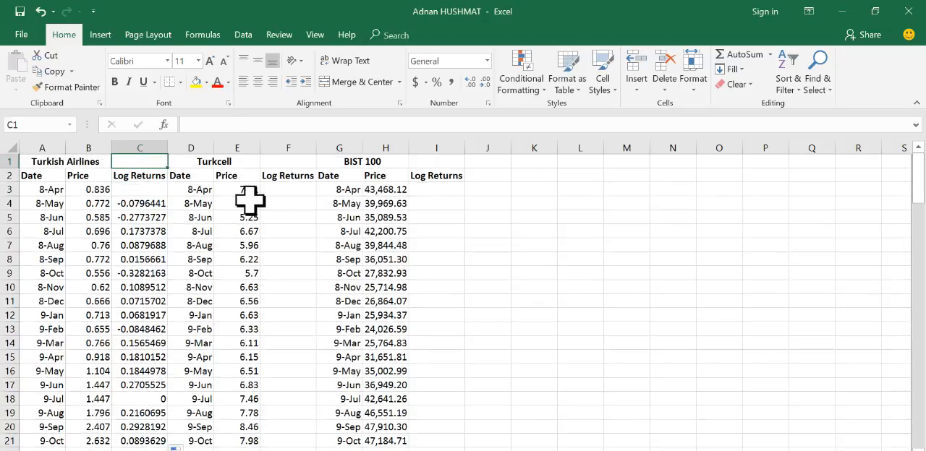
Step: Calculate the Turkcell log returns by entering =LN(E4/E3) in F4 and filling it down column F
{"action": "left_click", "coordinate": [284, 203]}
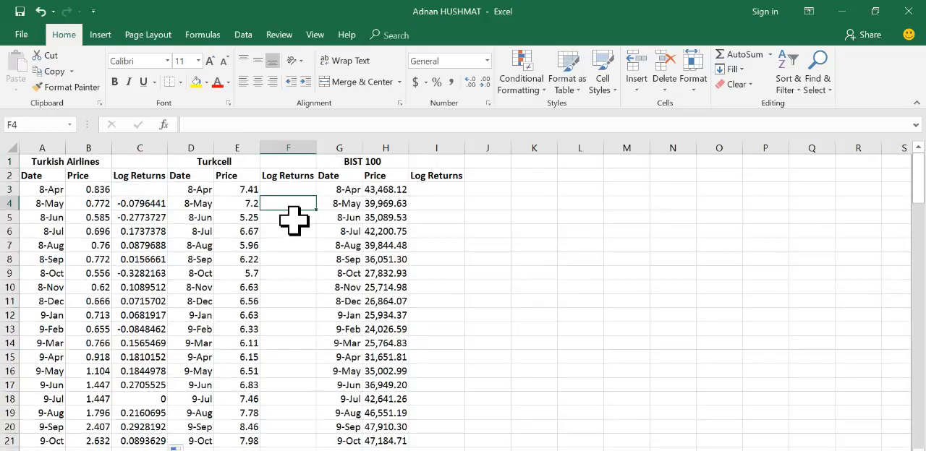
{"action": "type", "text": "=ln"}
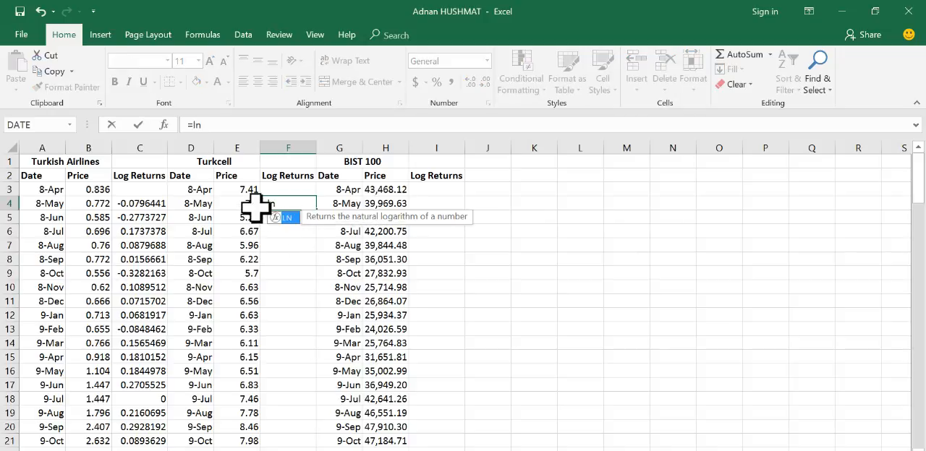
{"action": "type", "text": "("}
{"action": "left_click", "coordinate": [242, 203]}
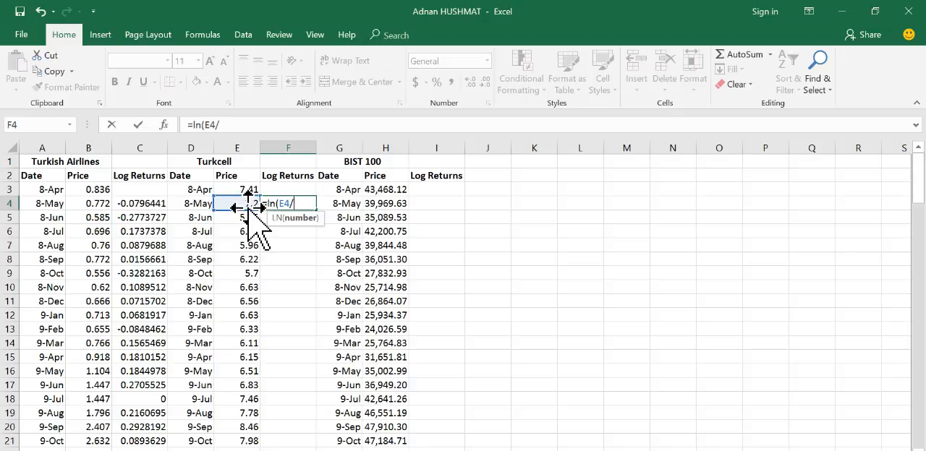
{"action": "type", "text": "/"}
{"action": "left_click", "coordinate": [246, 188]}
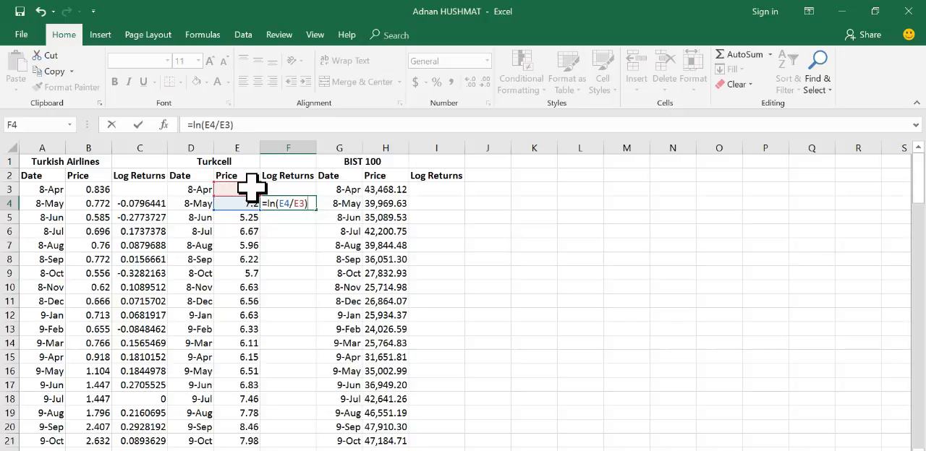
{"action": "key", "text": "Return"}
{"action": "left_click", "coordinate": [290, 204]}
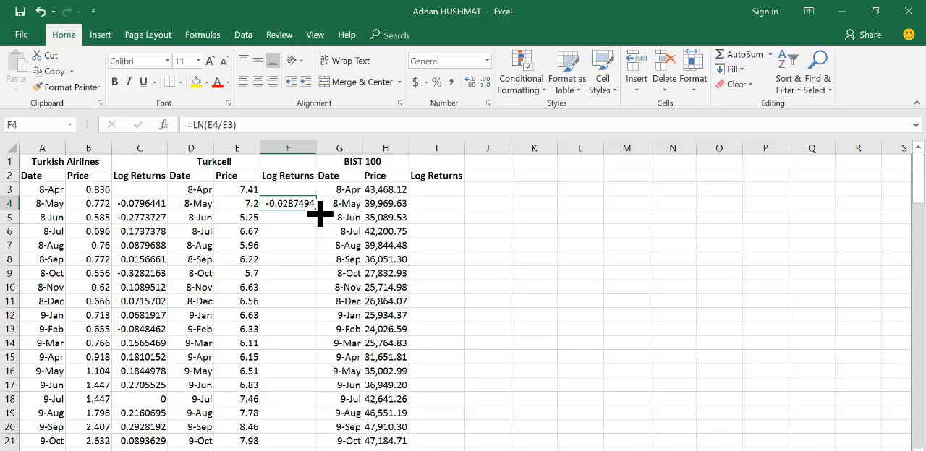
{"action": "double_click", "coordinate": [316, 210]}
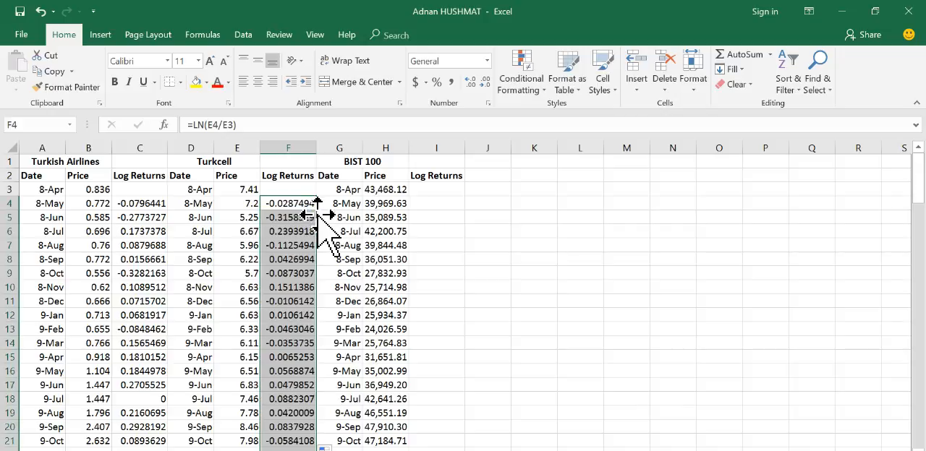
Step: Copy the log return formula from F4 into I4 for BIST 100 and fill it down column I
{"action": "left_click", "coordinate": [432, 205]}
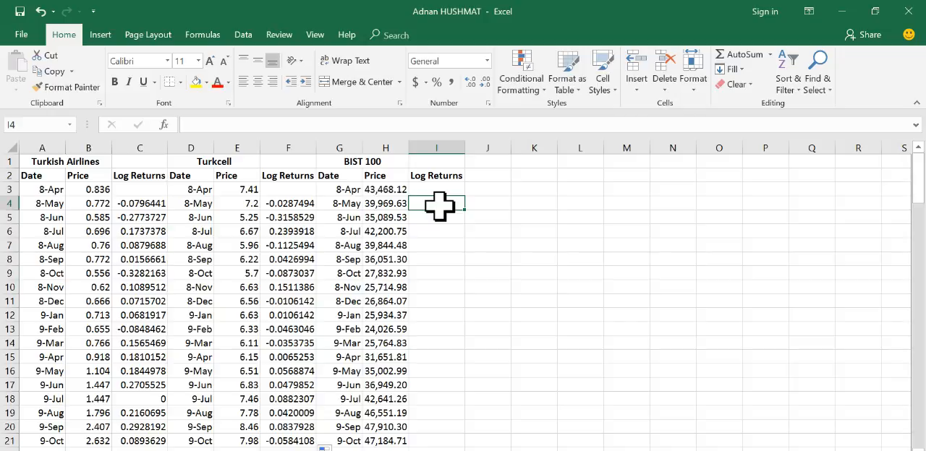
{"action": "left_click", "coordinate": [296, 200]}
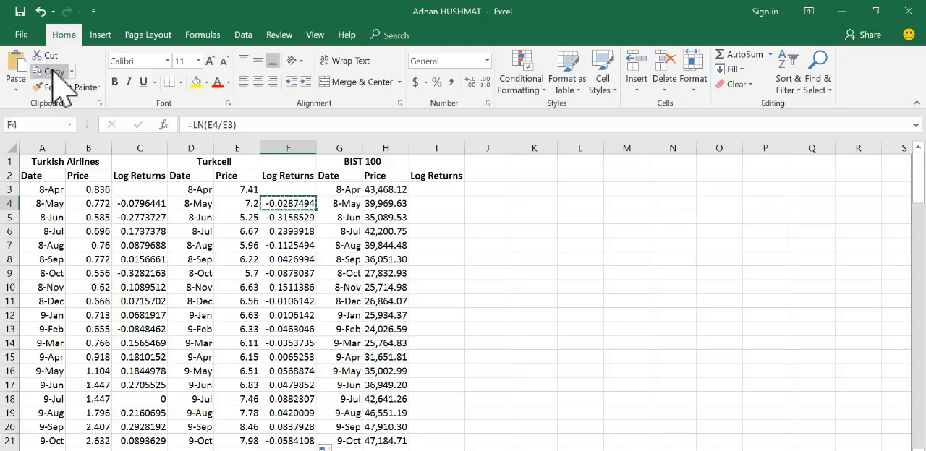
{"action": "left_click", "coordinate": [421, 204]}
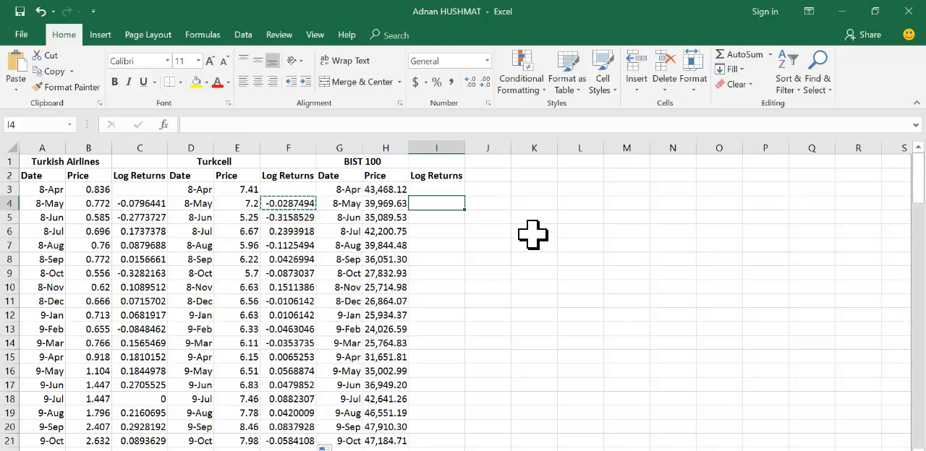
{"action": "key", "text": "ctrl+v"}
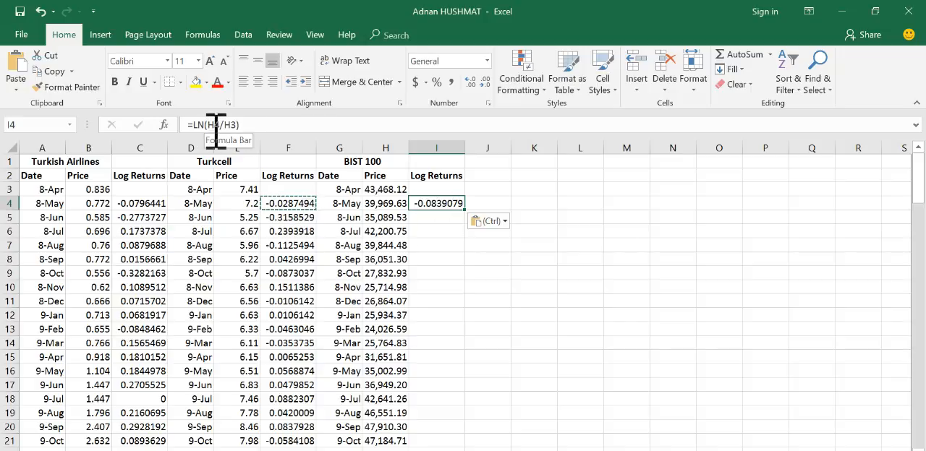
{"action": "left_click", "coordinate": [275, 125]}
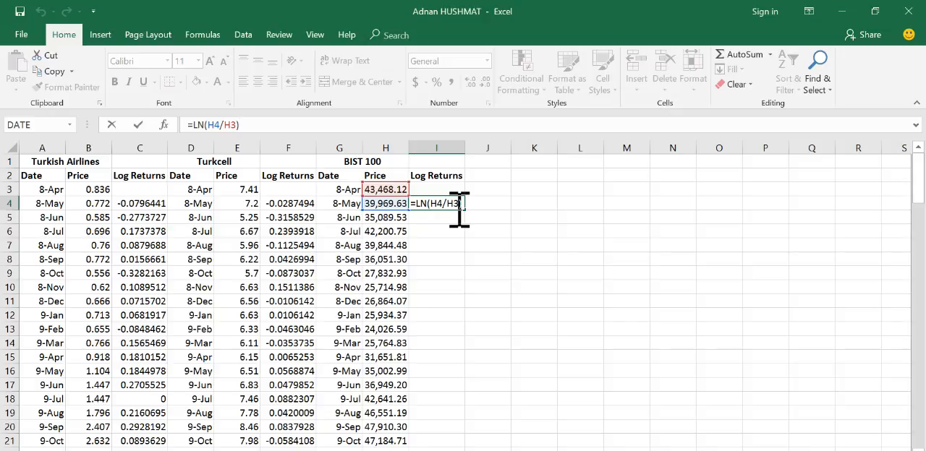
{"action": "key", "text": "Return"}
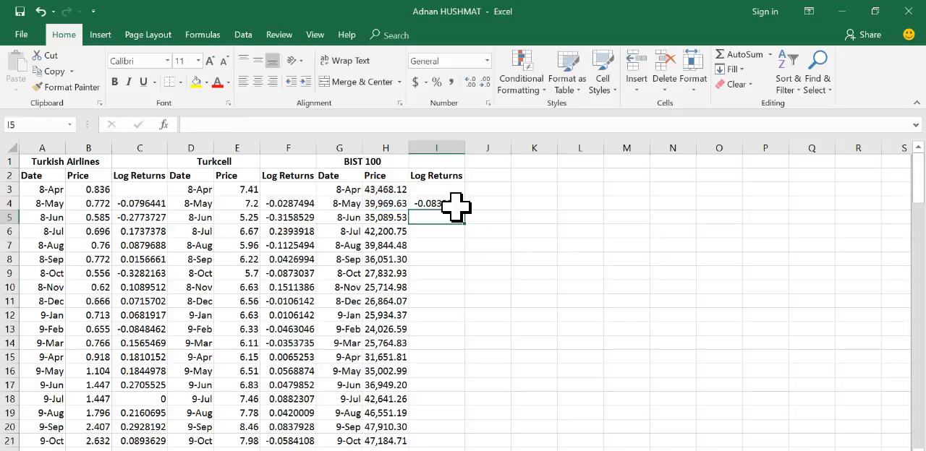
{"action": "left_click", "coordinate": [451, 208]}
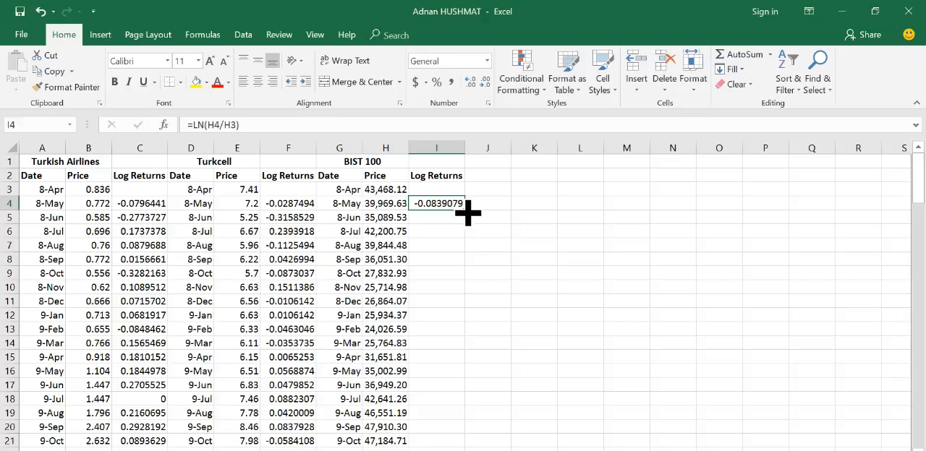
{"action": "double_click", "coordinate": [467, 210]}
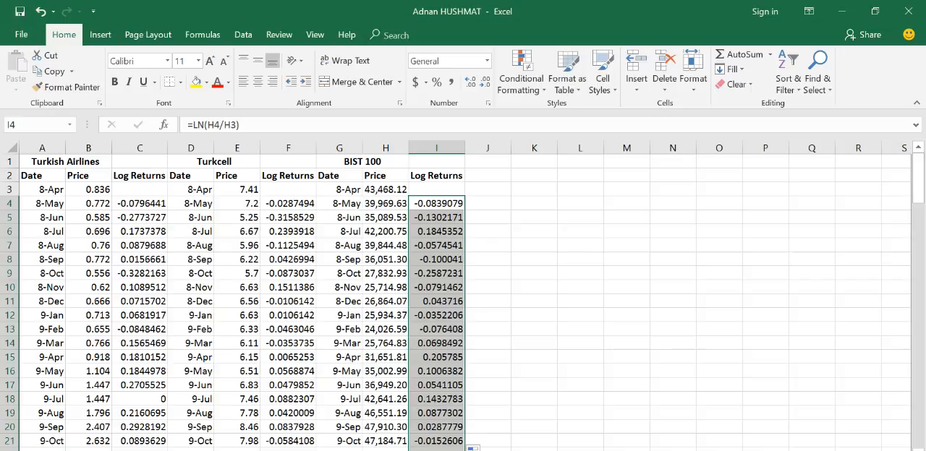
Step: Switch to the Word assignment to read task 4 on arithmetic average returns, then return to the Excel workbook with the log returns
{"action": "key", "text": "alt+Tab"}
{"action": "key", "text": "alt+Tab"}
{"action": "key", "text": "alt+Tab"}
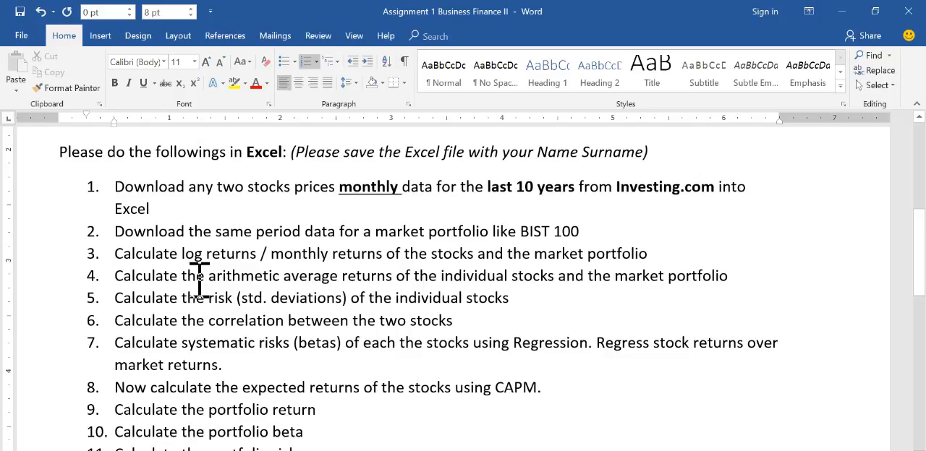
{"action": "left_click", "coordinate": [117, 277]}
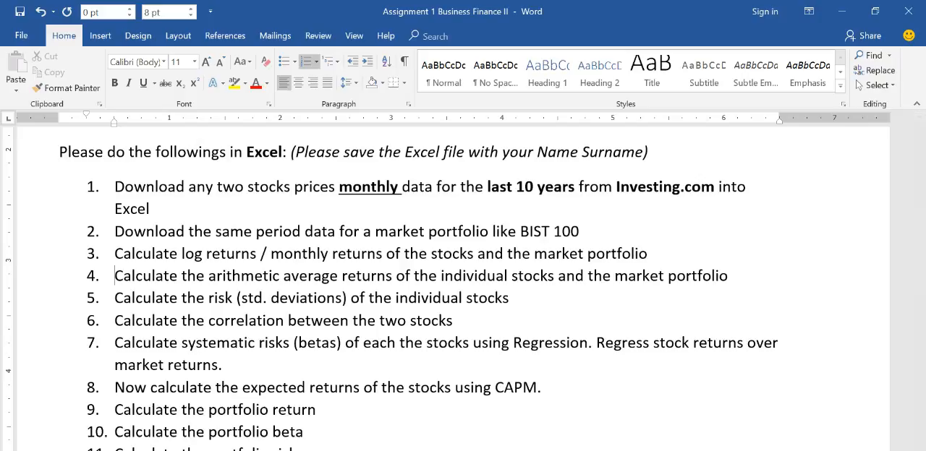
{"action": "mouse_move", "coordinate": [556, 448]}
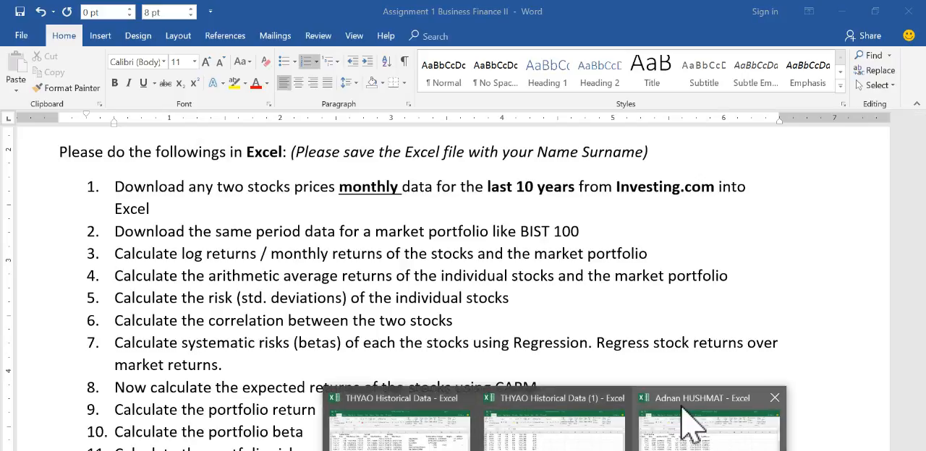
{"action": "left_click", "coordinate": [699, 434]}
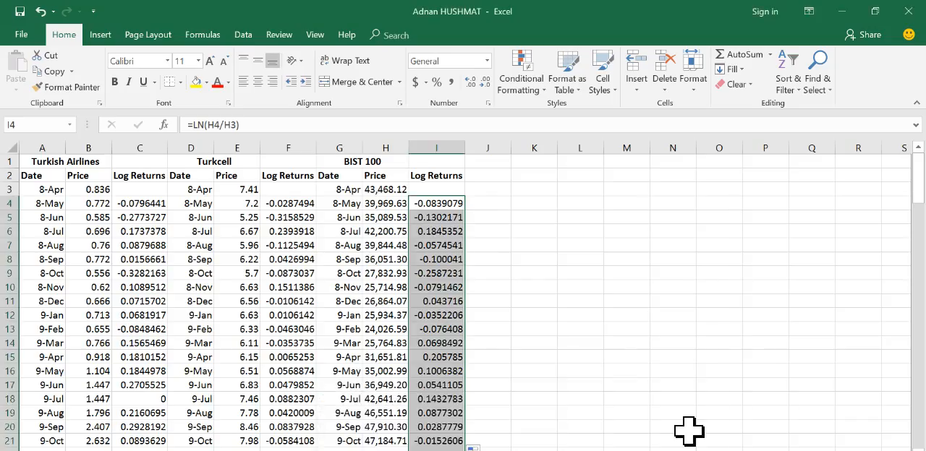
Step: Enter the heading Turkish Airlines in L2 and fit column L to its width
{"action": "left_click", "coordinate": [547, 186]}
{"action": "left_click", "coordinate": [569, 180]}
{"action": "left_click", "coordinate": [553, 191]}
{"action": "left_click", "coordinate": [597, 172]}
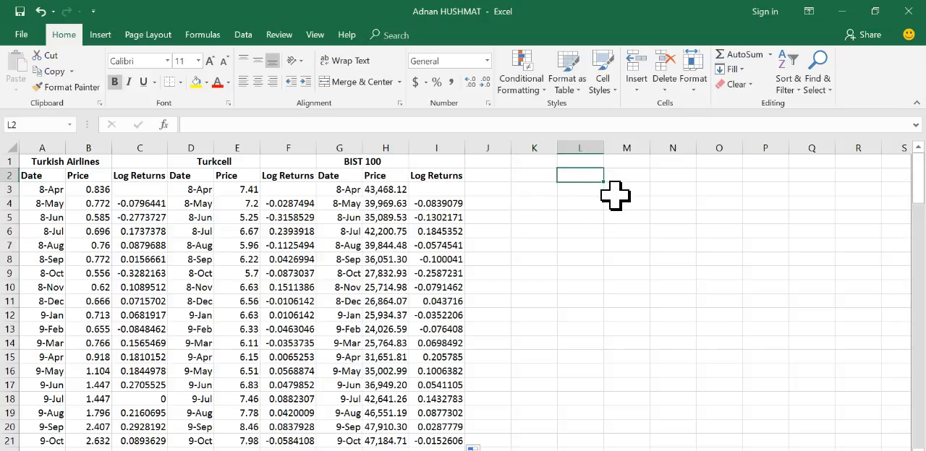
{"action": "type", "text": "Tu"}
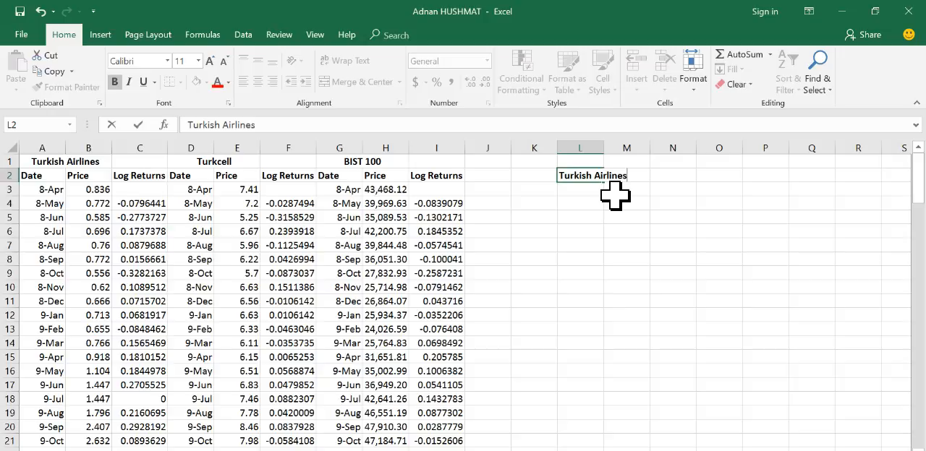
{"action": "type", "text": "rkish Airlines"}
{"action": "key", "text": "Return"}
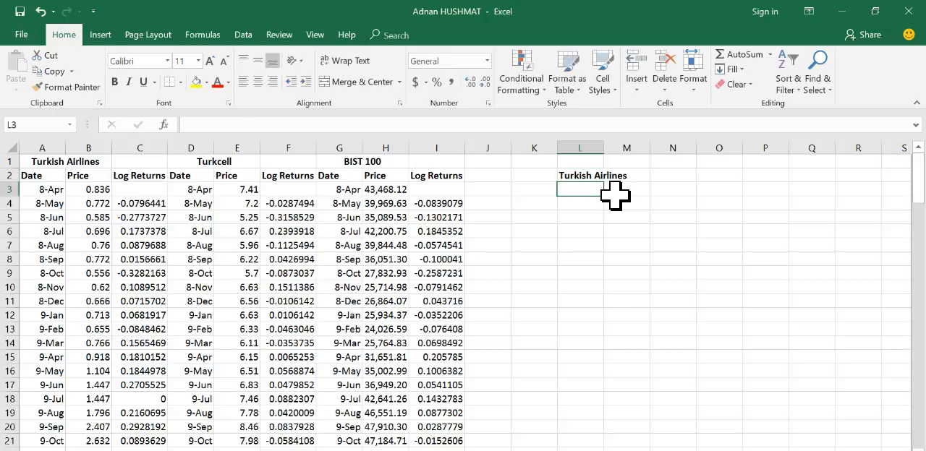
{"action": "double_click", "coordinate": [604, 148]}
Step: Add the headings Turkcell in M2 and BIST 100 in N2
{"action": "left_click", "coordinate": [654, 175]}
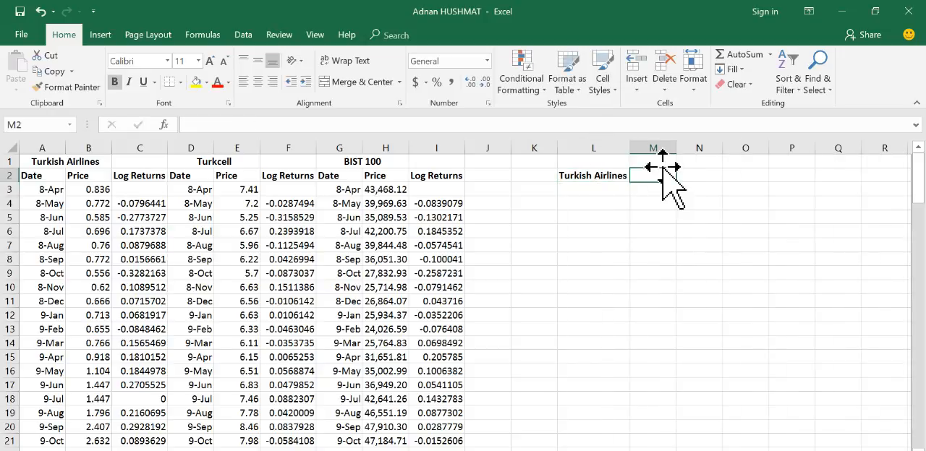
{"action": "type", "text": "Turkcell"}
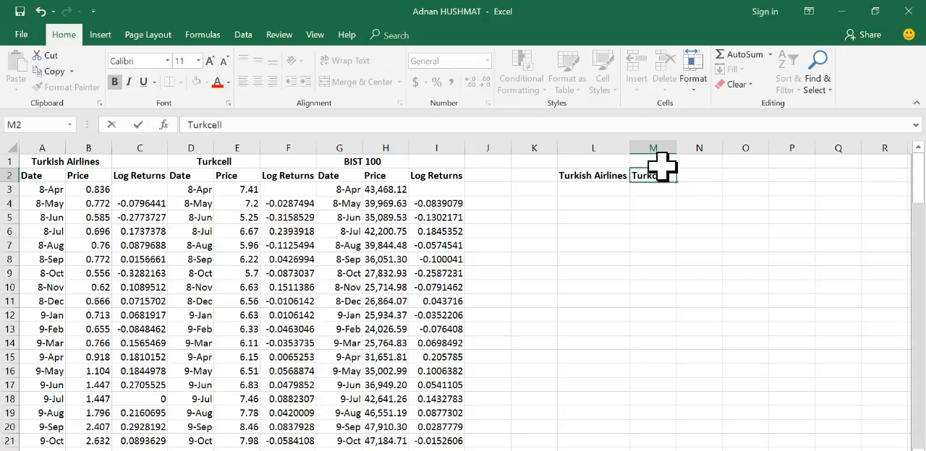
{"action": "key", "text": "Return"}
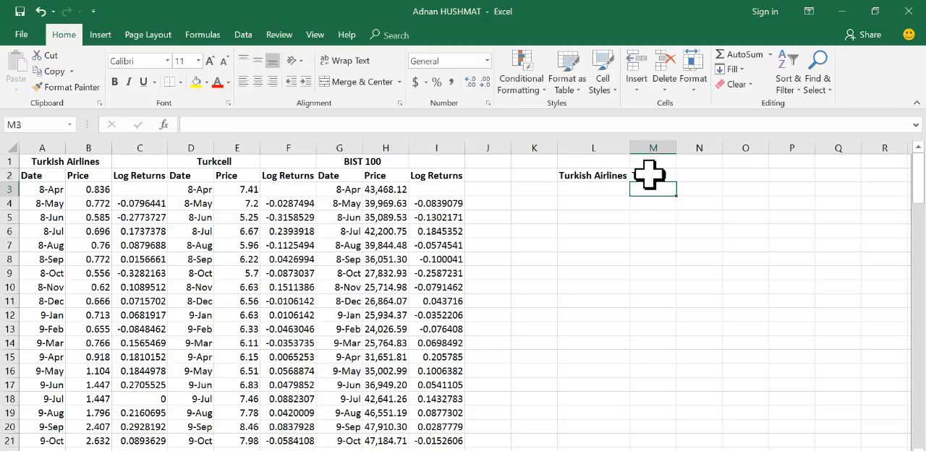
{"action": "left_click", "coordinate": [705, 174]}
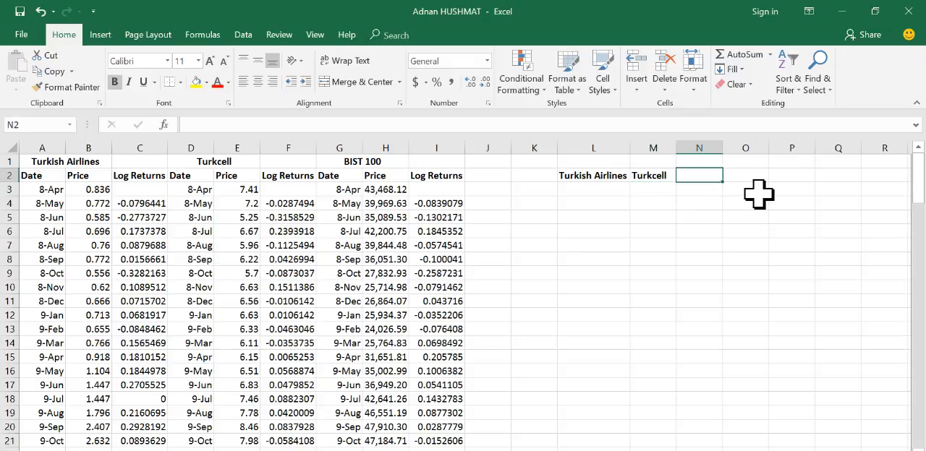
{"action": "type", "text": "Bi"}
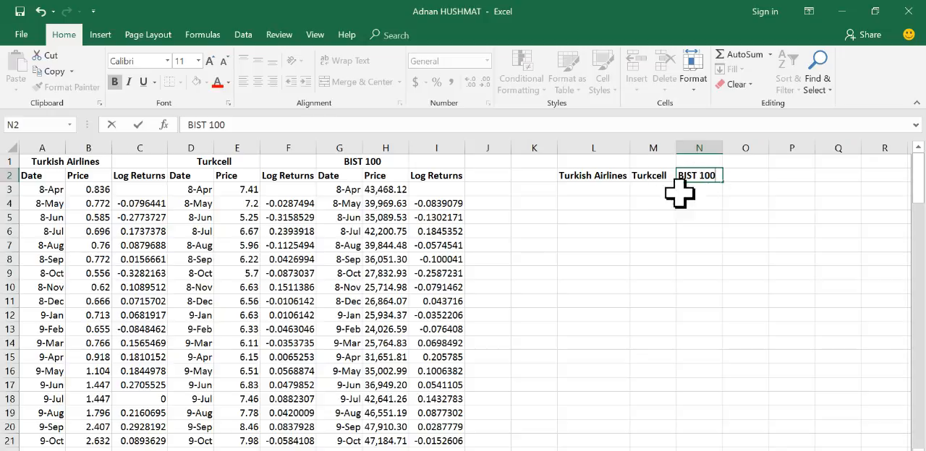
{"action": "left_click", "coordinate": [637, 201]}
Step: Enter the row label Avg. Returns in K3 and fit column K to its width
{"action": "left_click", "coordinate": [533, 203]}
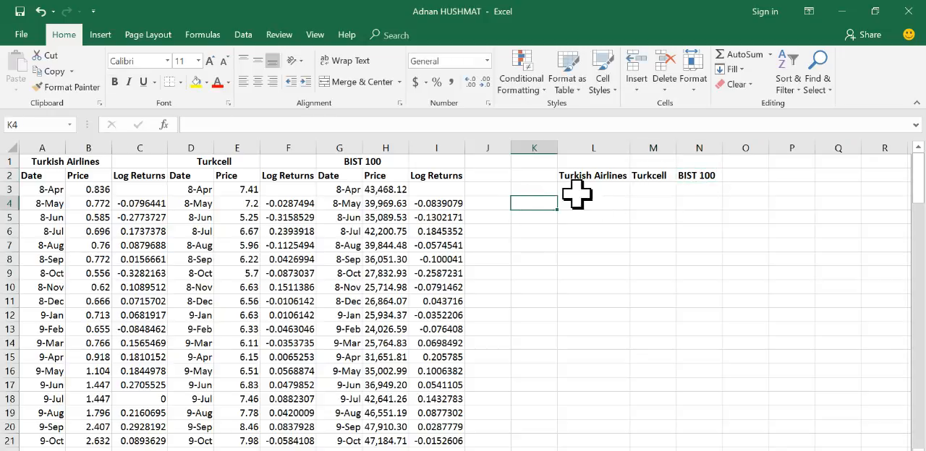
{"action": "left_click", "coordinate": [539, 188]}
{"action": "type", "text": "Returns"}
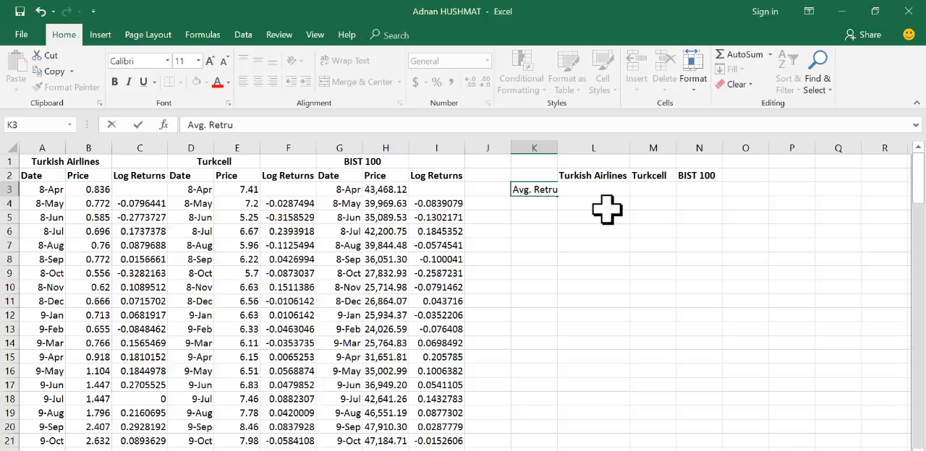
{"action": "left_click", "coordinate": [536, 195]}
{"action": "double_click", "coordinate": [557, 148]}
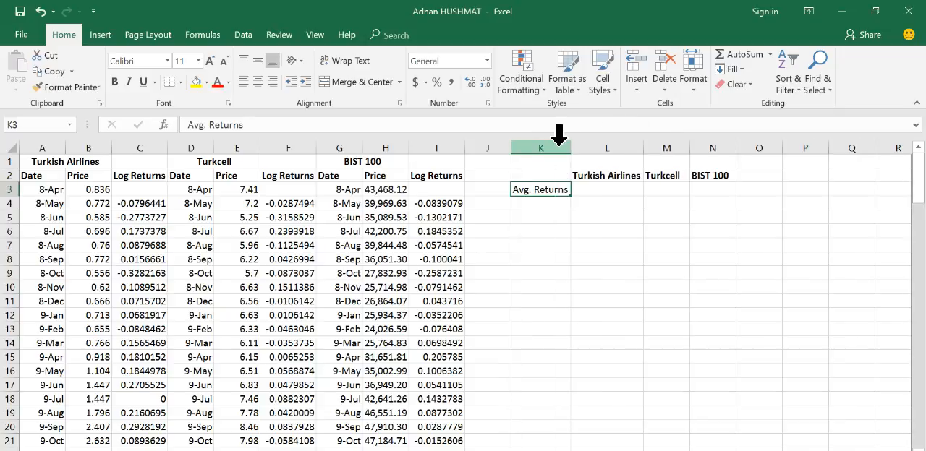
Step: Calculate the Turkish Airlines average return in L3 with the formula =AVERAGE(C4:C122)
{"action": "left_click", "coordinate": [599, 189]}
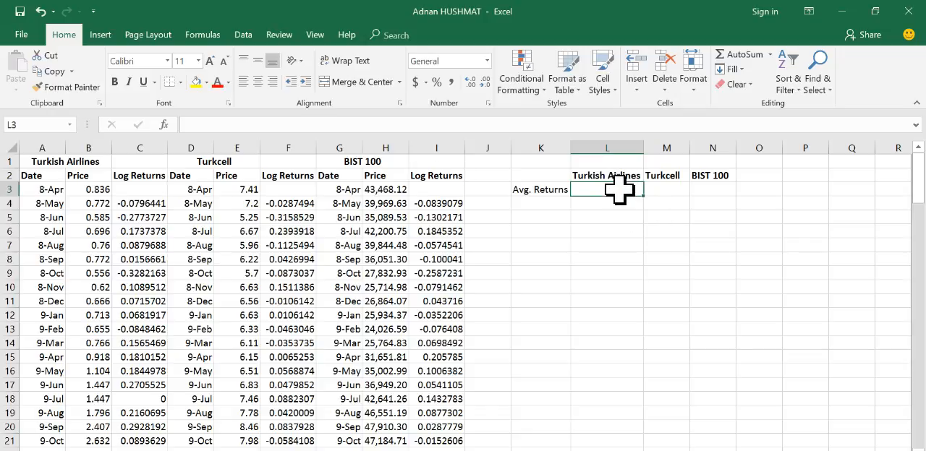
{"action": "type", "text": "="}
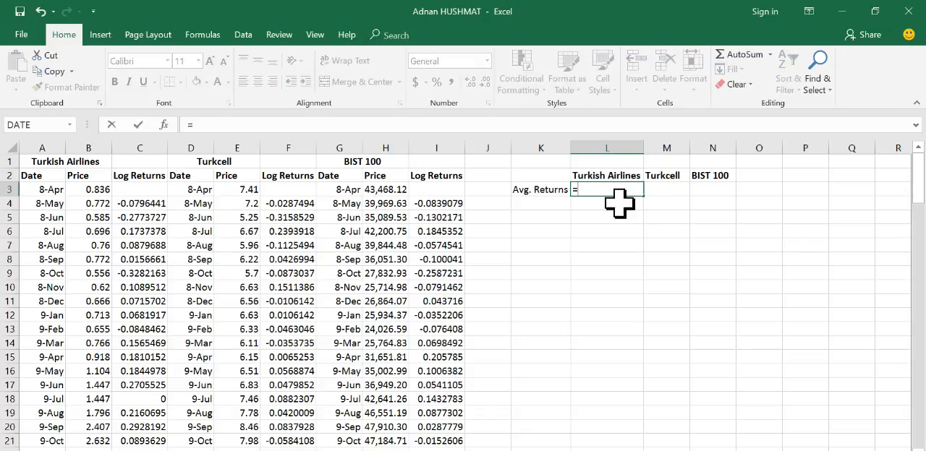
{"action": "type", "text": "ver"}
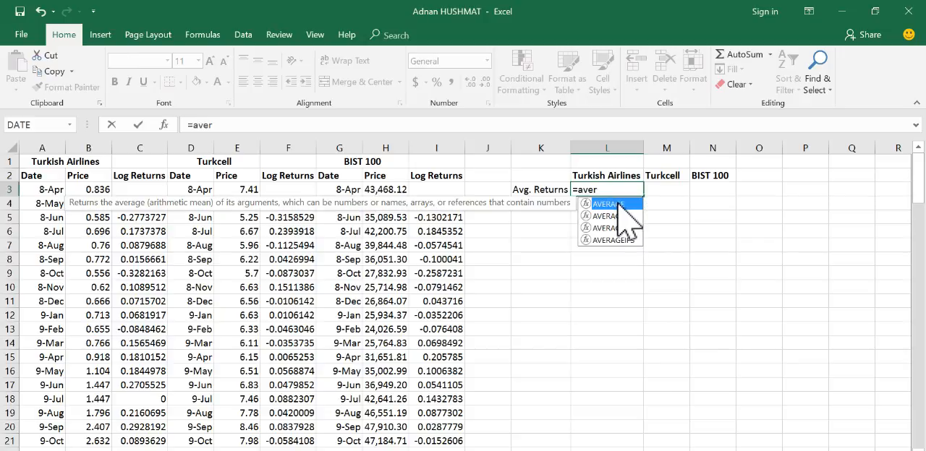
{"action": "double_click", "coordinate": [614, 205]}
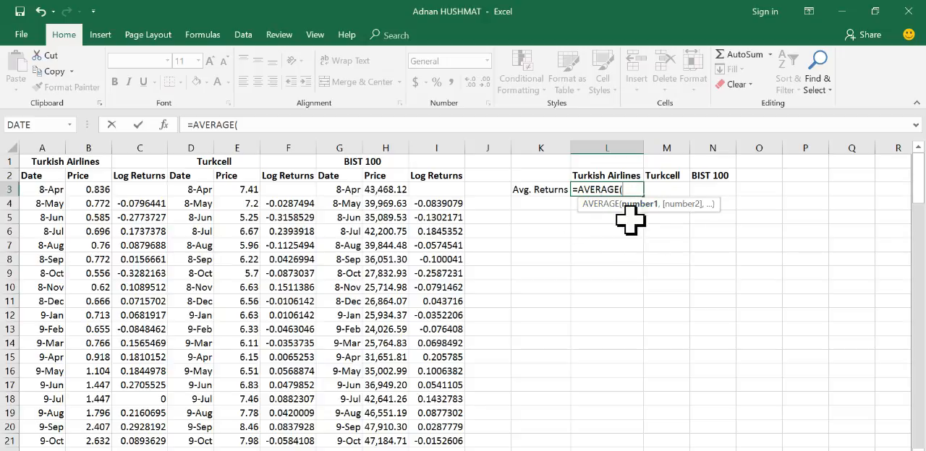
{"action": "left_click", "coordinate": [140, 206]}
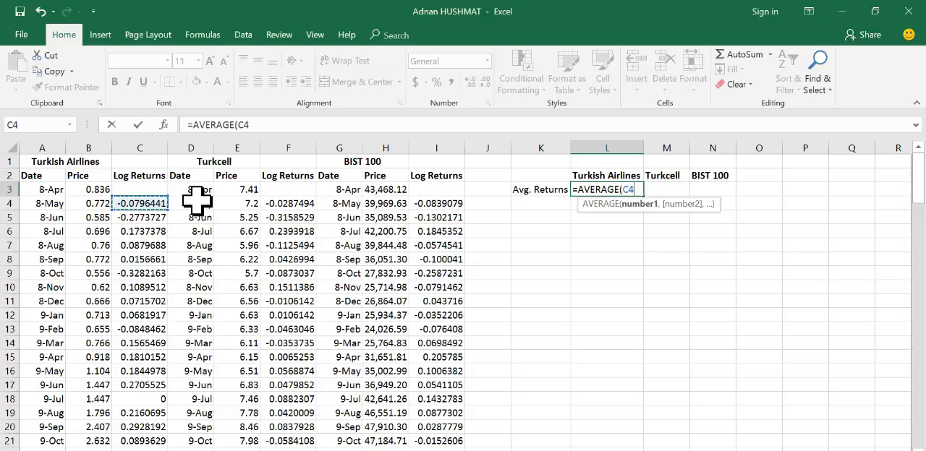
{"action": "key", "text": "ctrl+shift+Down"}
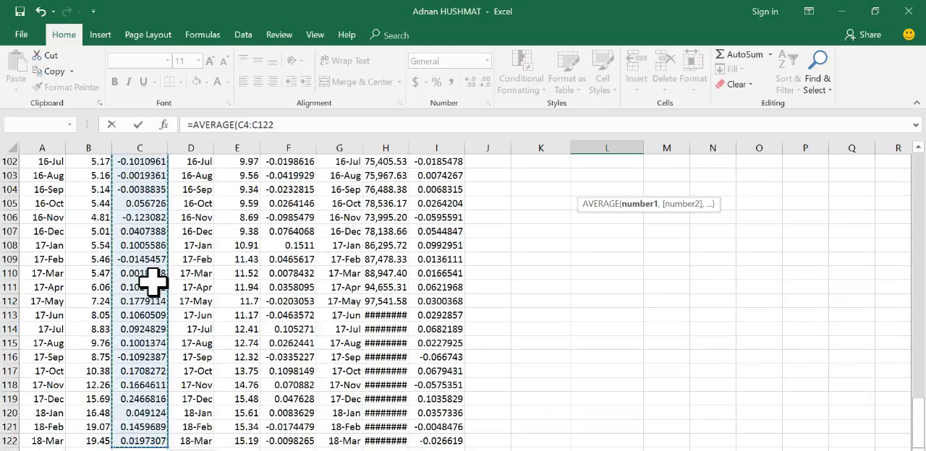
{"action": "left_click", "coordinate": [294, 124]}
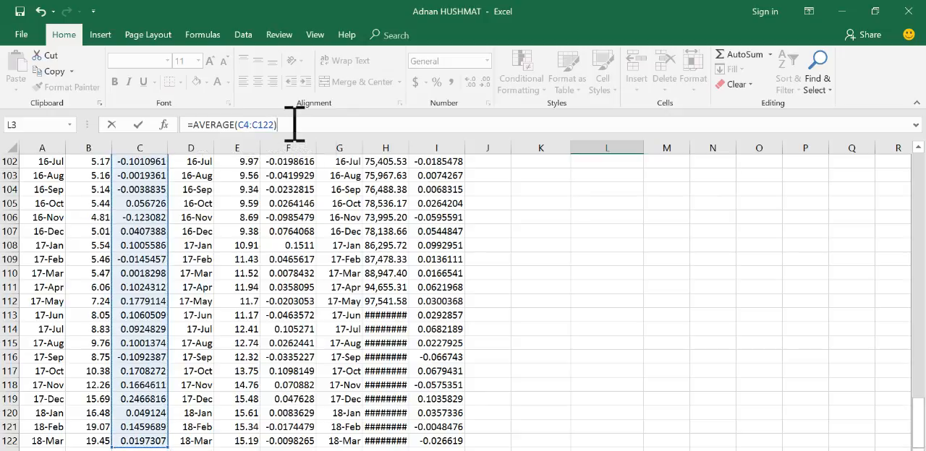
{"action": "left_click_drag", "start_coordinate": [918, 427], "coordinate": [921, 120]}
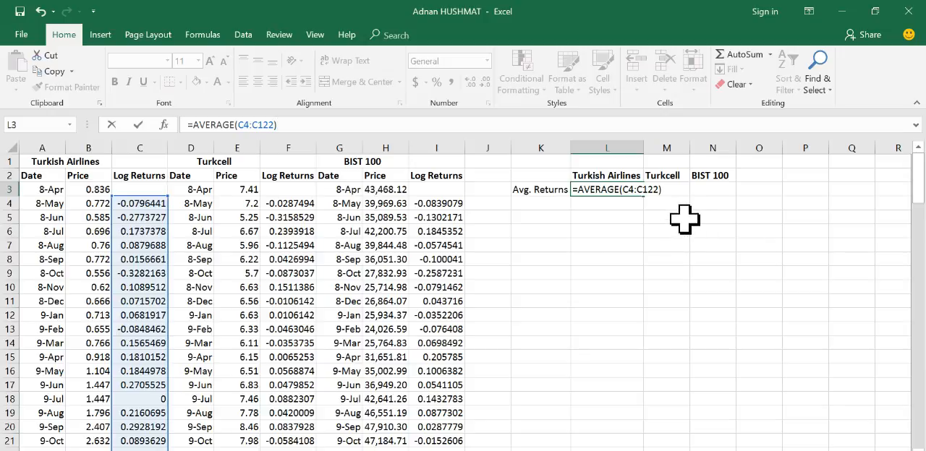
{"action": "key", "text": "ctrl+Return"}
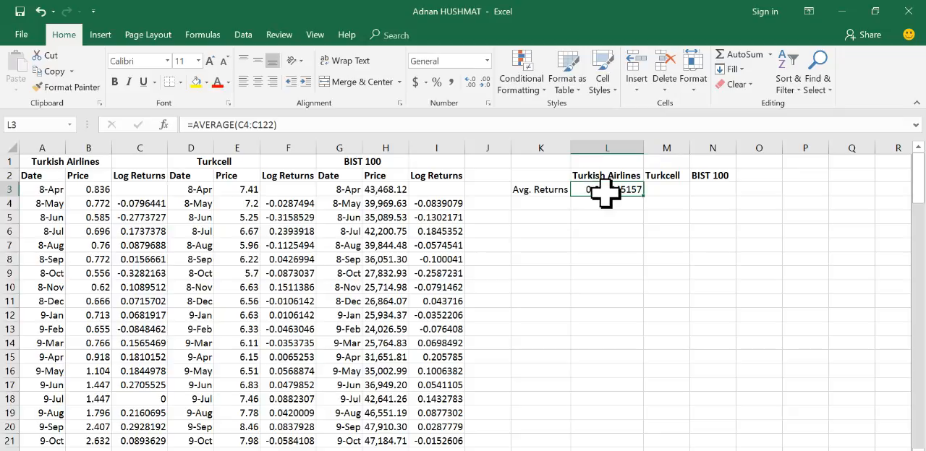
Step: Calculate the Turkcell average return in M3 with the formula =AVERAGE(F4:F122) and check it against the first and last Turkcell prices in column E
{"action": "left_click", "coordinate": [665, 191]}
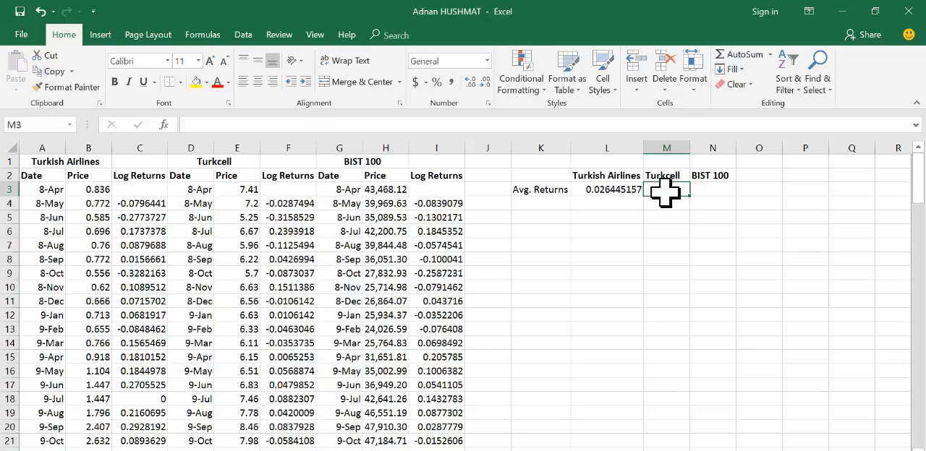
{"action": "type", "text": "="}
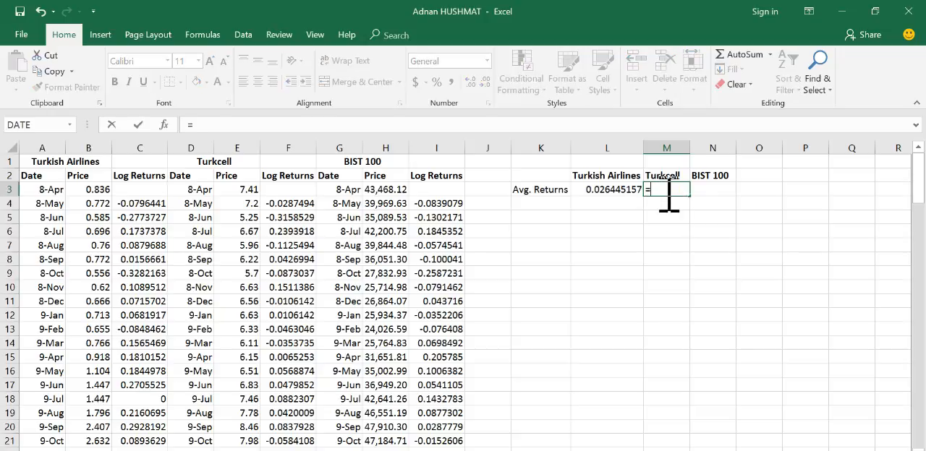
{"action": "type", "text": "averag"}
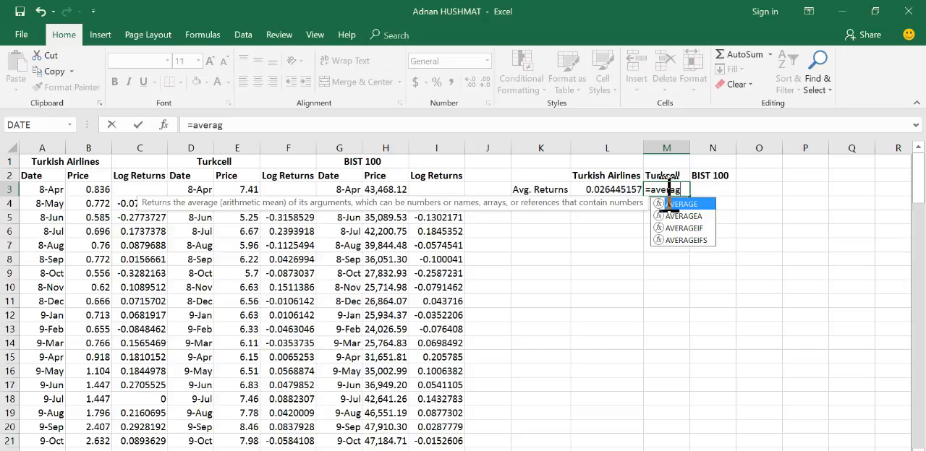
{"action": "type", "text": "e("}
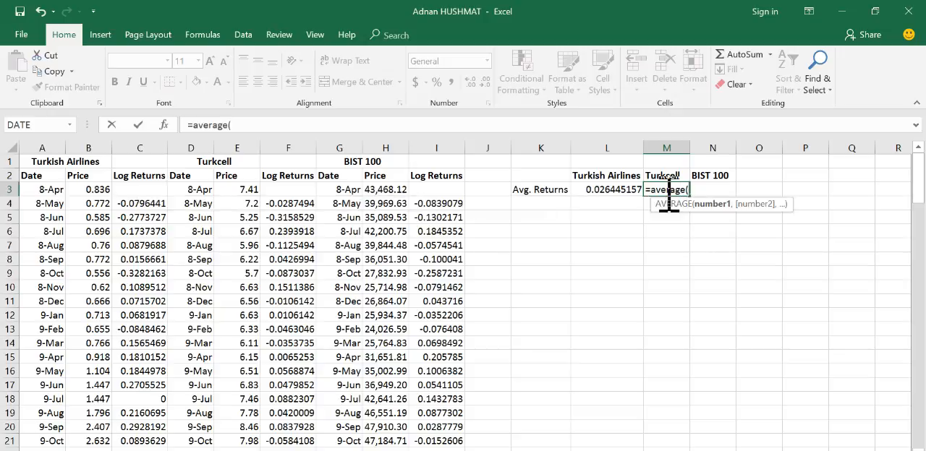
{"action": "left_click", "coordinate": [296, 205]}
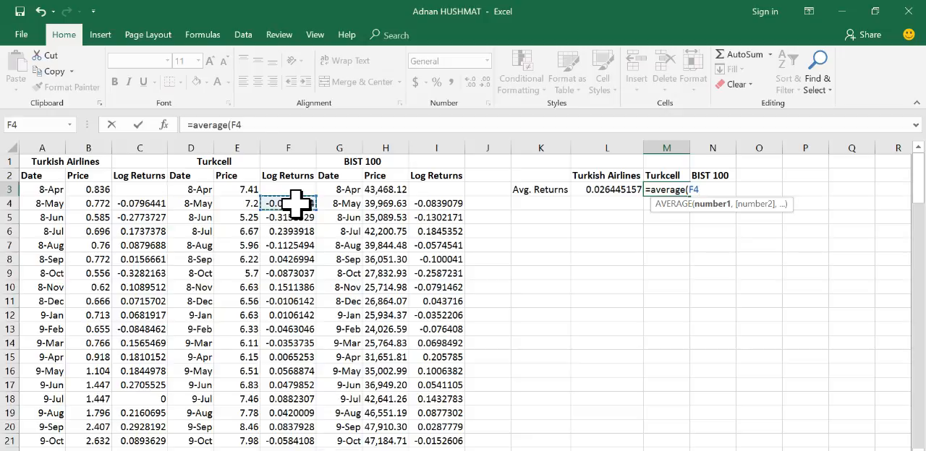
{"action": "key", "text": "ctrl+shift+Down"}
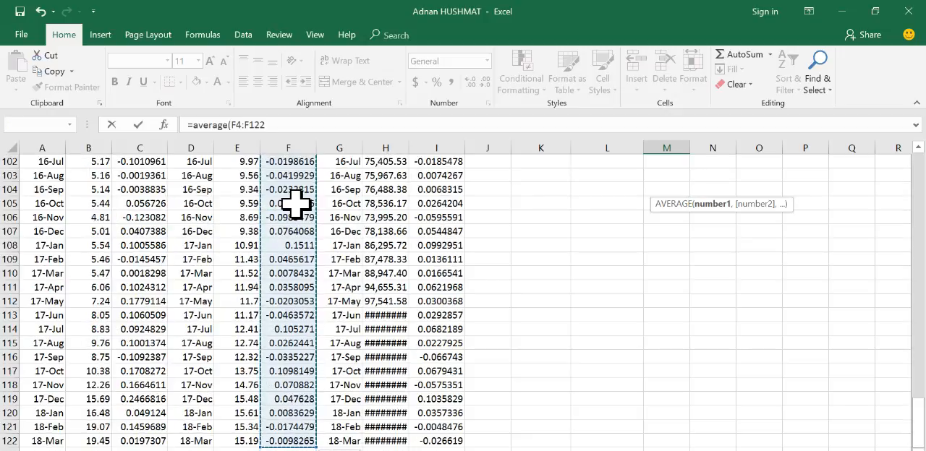
{"action": "left_click", "coordinate": [317, 125]}
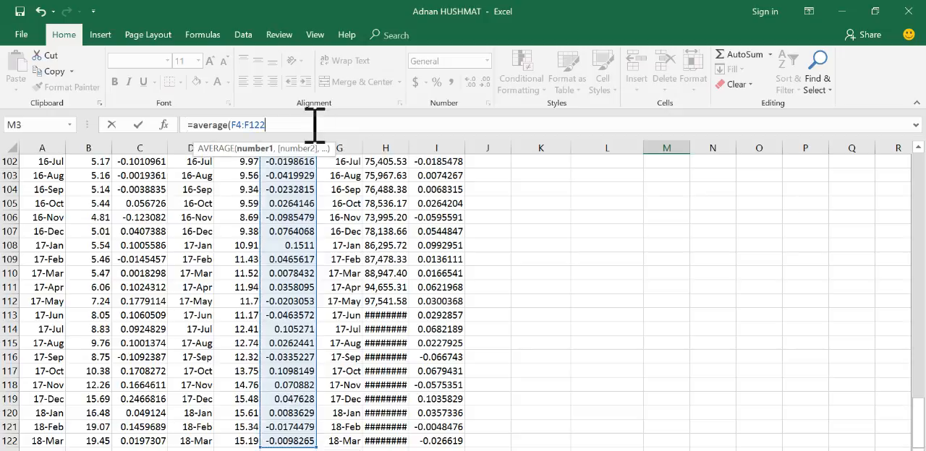
{"action": "type", "text": ")"}
{"action": "key", "text": "Return"}
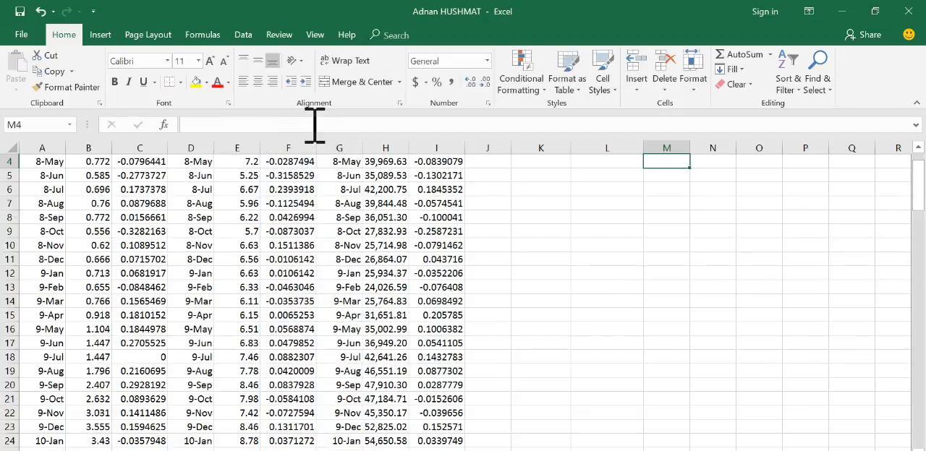
{"action": "scroll", "coordinate": [728, 314], "scroll_direction": "up", "scroll_amount": 1}
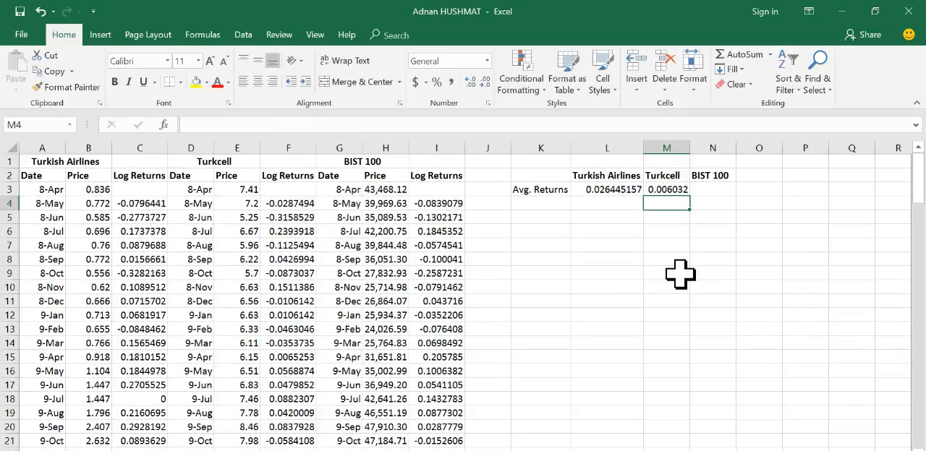
{"action": "left_click", "coordinate": [671, 189]}
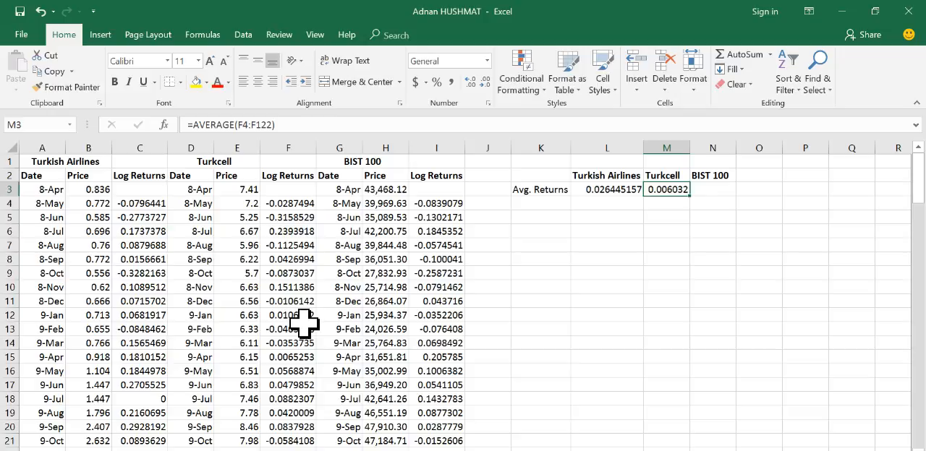
{"action": "left_click", "coordinate": [242, 190]}
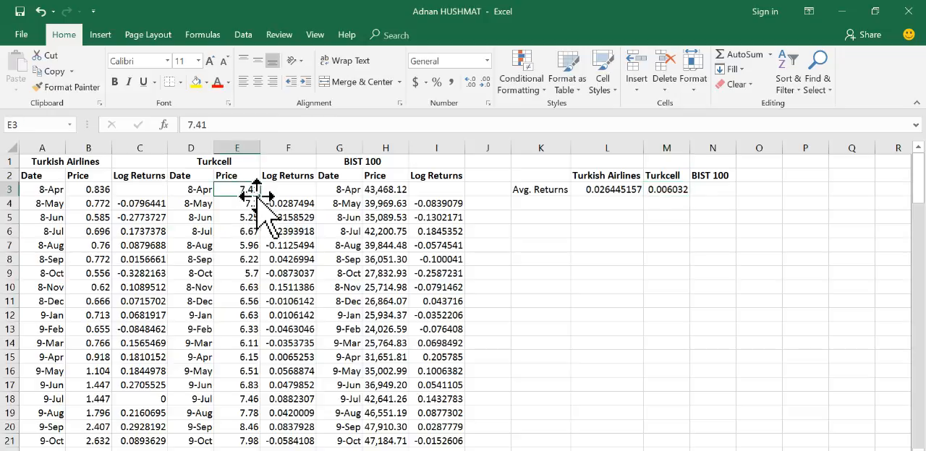
{"action": "key", "text": "ctrl+Down"}
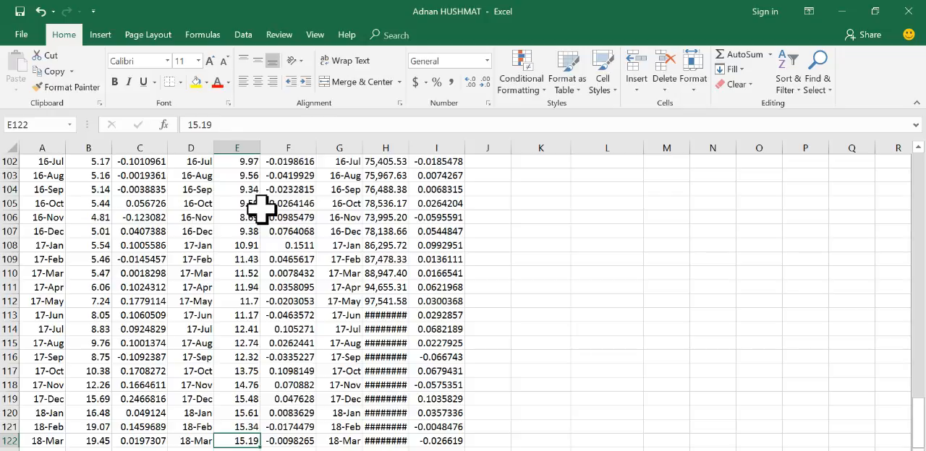
{"action": "key", "text": "ctrl+Up"}
Step: Calculate the BIST 100 average return in N3 with the formula =AVERAGE(I4:I122)
{"action": "left_click", "coordinate": [629, 188]}
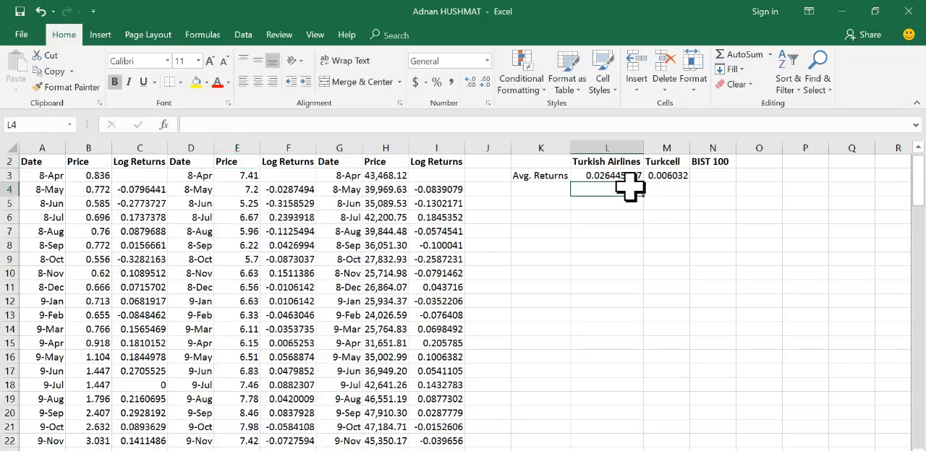
{"action": "left_click", "coordinate": [707, 176]}
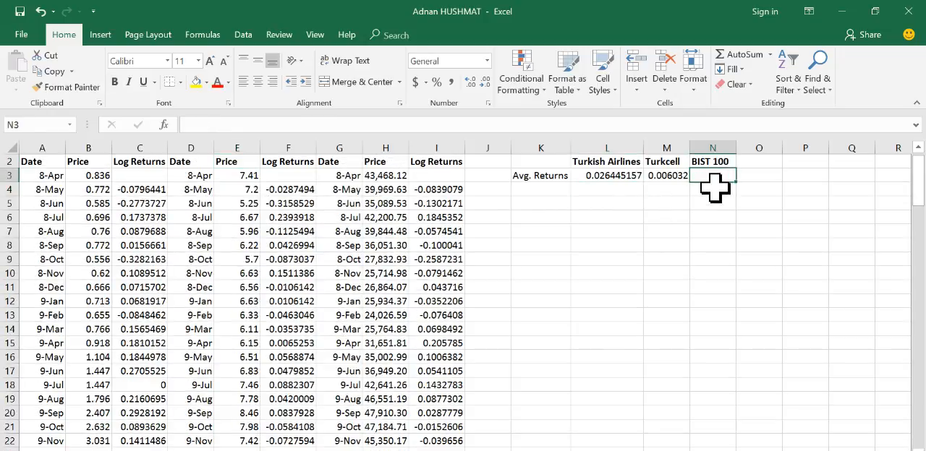
{"action": "type", "text": "="}
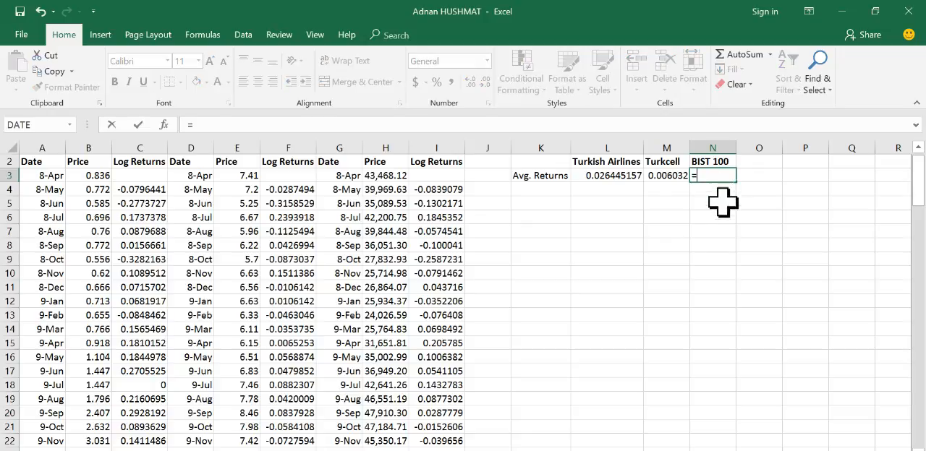
{"action": "type", "text": "a"}
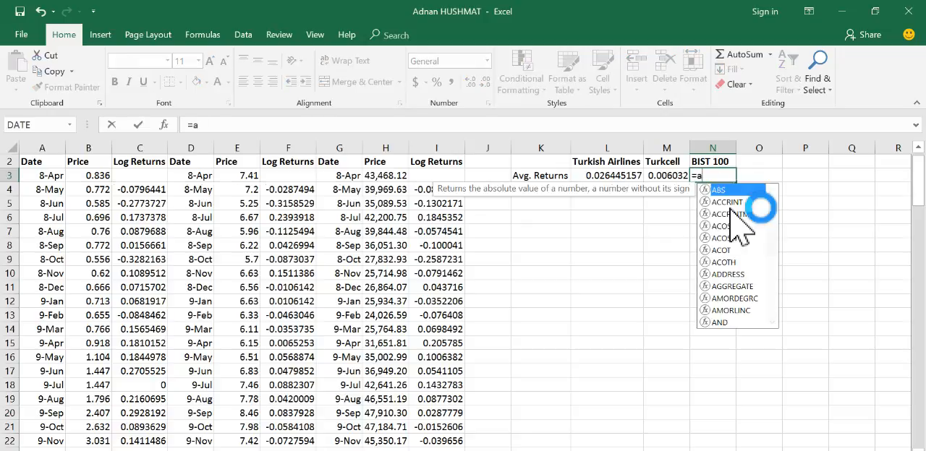
{"action": "type", "text": "verage"}
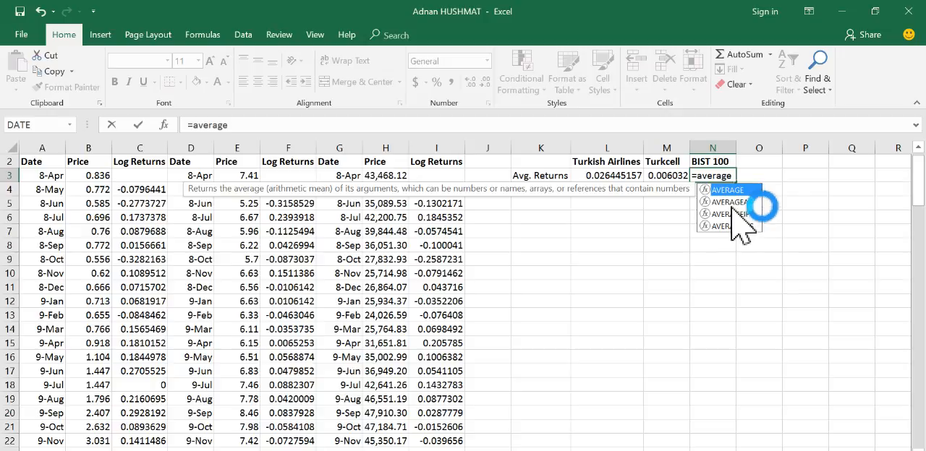
{"action": "left_click", "coordinate": [271, 127]}
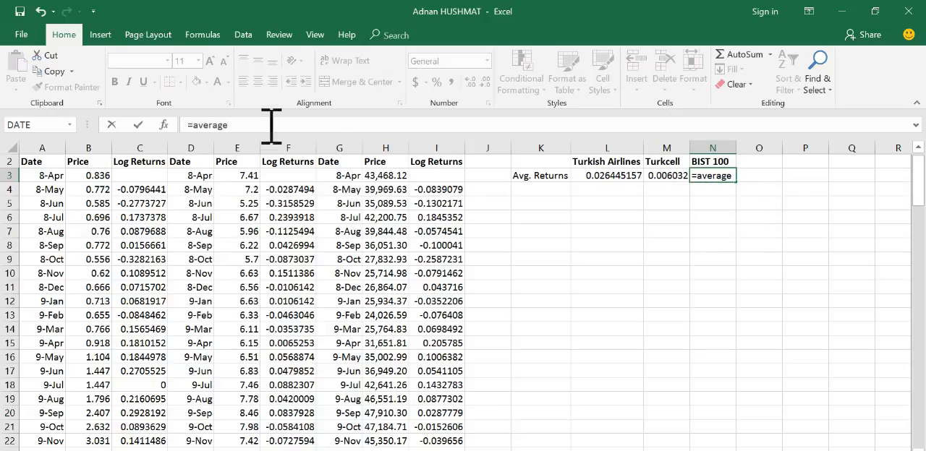
{"action": "type", "text": "("}
{"action": "left_click", "coordinate": [435, 191]}
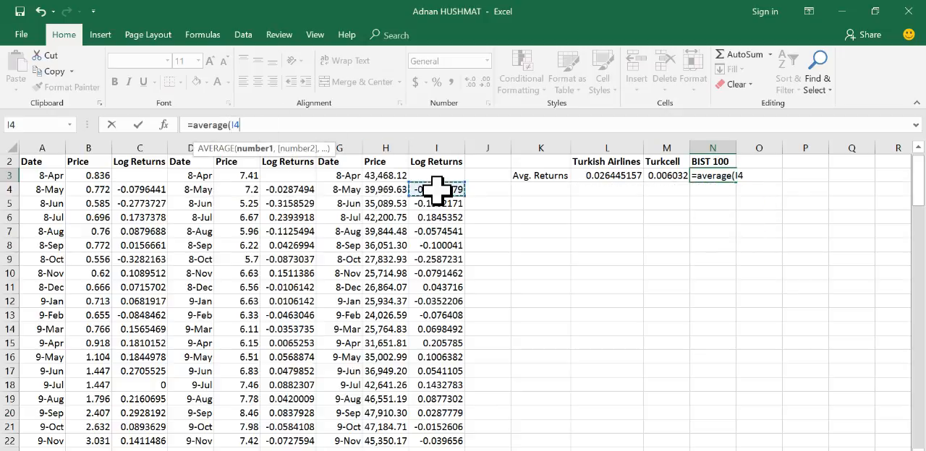
{"action": "key", "text": "ctrl+shift+Down"}
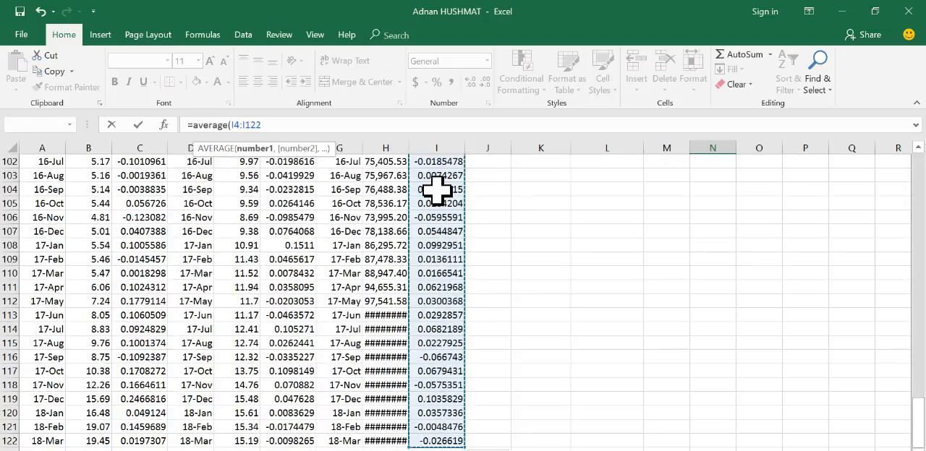
{"action": "type", "text": ")"}
{"action": "key", "text": "Return"}
{"action": "scroll", "coordinate": [717, 217], "scroll_direction": "up", "scroll_amount": 1}
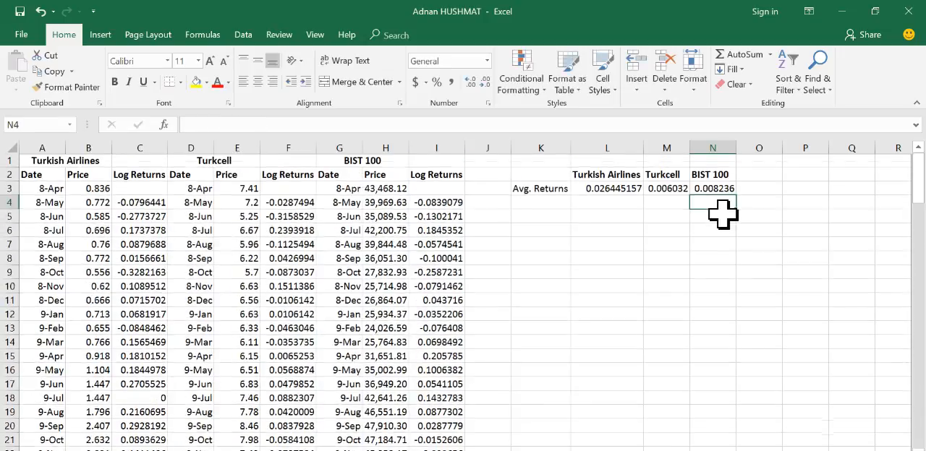
{"action": "left_click", "coordinate": [713, 189]}
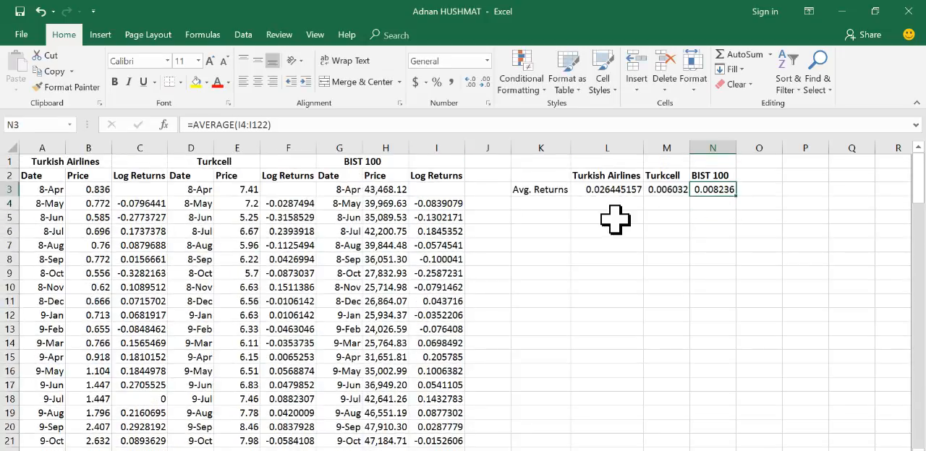
Step: Make the Avg. Returns label in K3 bold and switch to the assignment document in Word
{"action": "left_click", "coordinate": [544, 190]}
{"action": "left_click", "coordinate": [115, 82]}
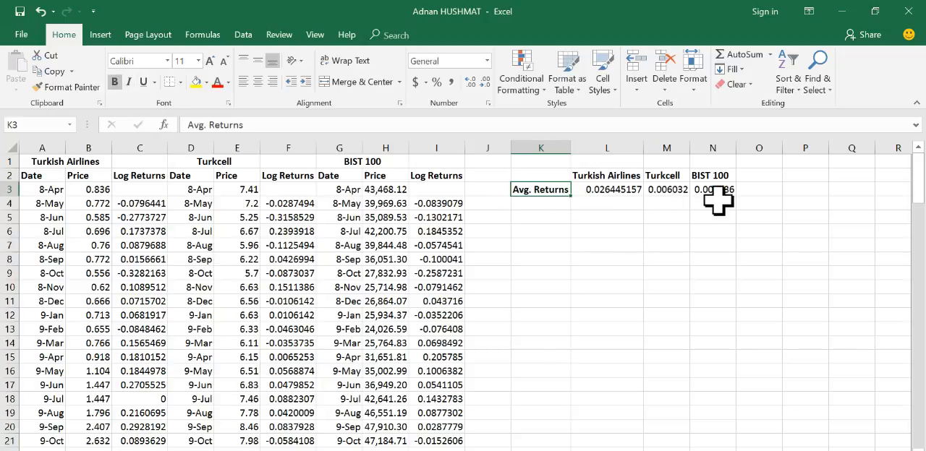
{"action": "key", "text": "alt+Tab"}
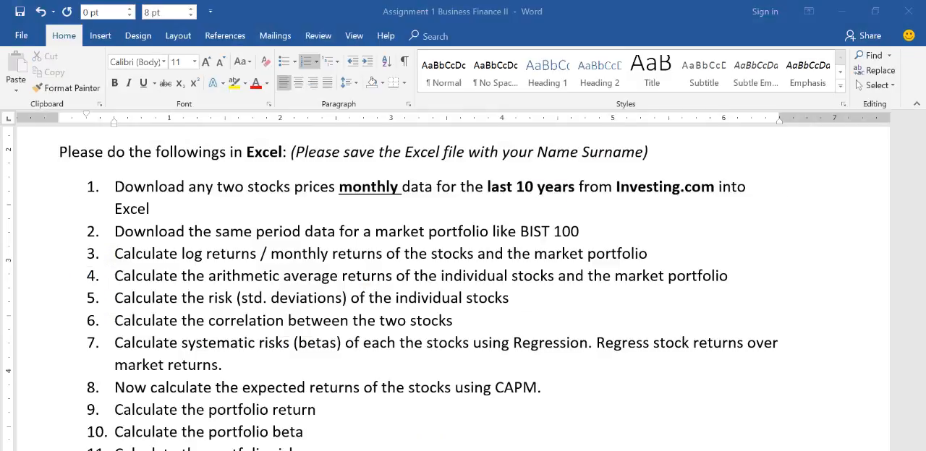
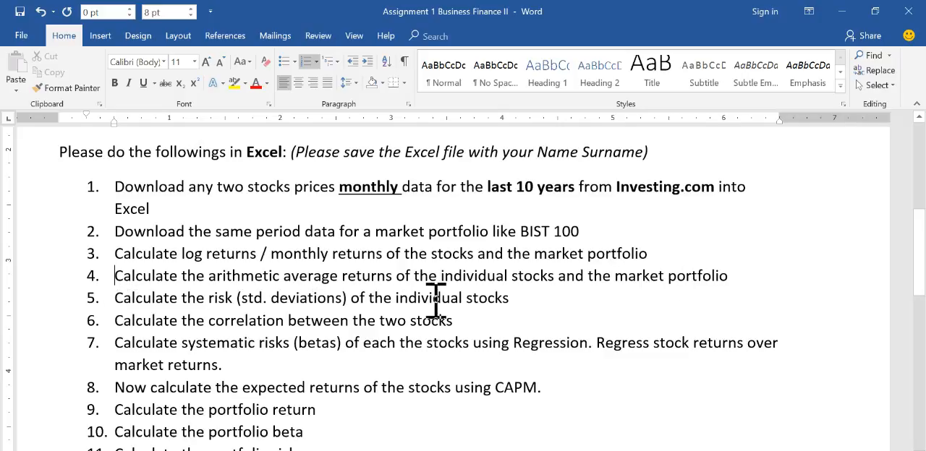
Step: Return to the Excel workbook and add a bold Risk label in K4 under Avg. Returns
{"action": "left_click", "coordinate": [839, 13]}
{"action": "left_click", "coordinate": [548, 203]}
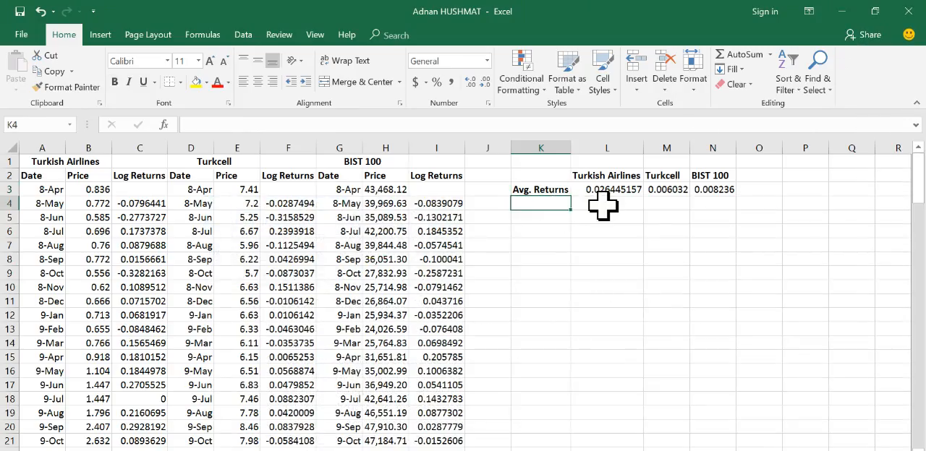
{"action": "type", "text": "R"}
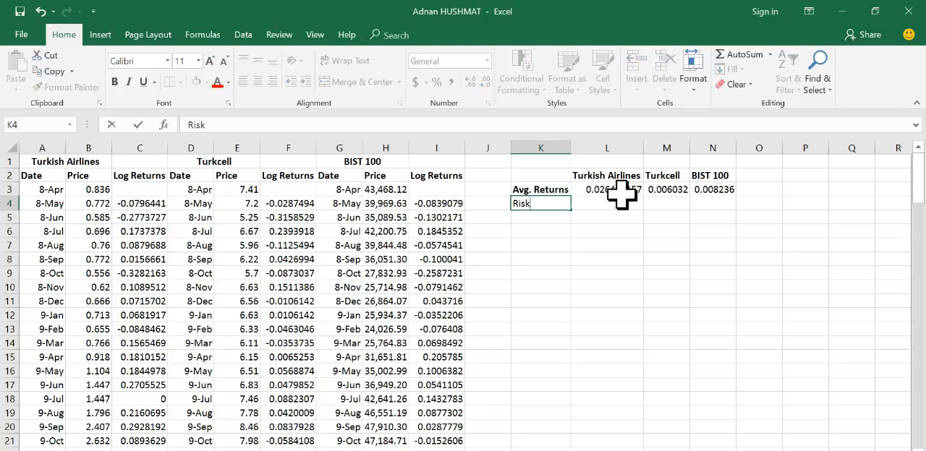
{"action": "type", "text": "isk"}
{"action": "key", "text": "Return"}
{"action": "left_click", "coordinate": [533, 203]}
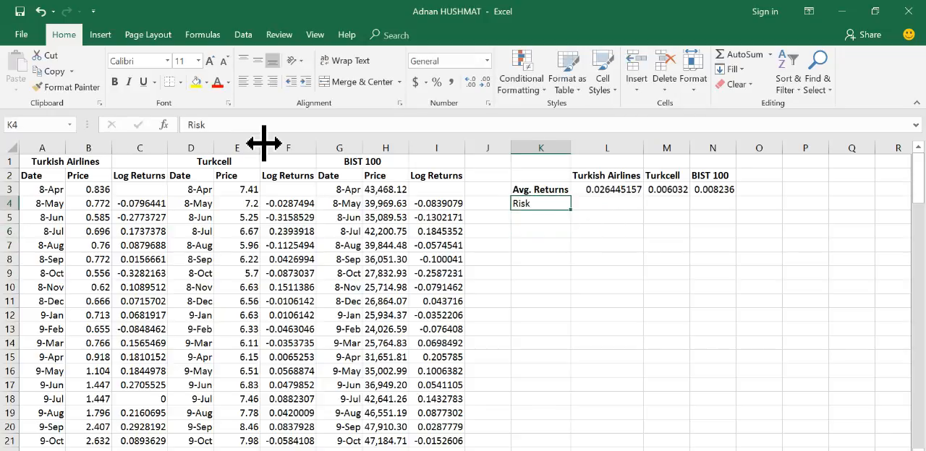
{"action": "left_click", "coordinate": [114, 82]}
Step: Calculate the Turkish Airlines risk in L4 with the formula =STDEV.S(C4:C122)
{"action": "left_click", "coordinate": [609, 203]}
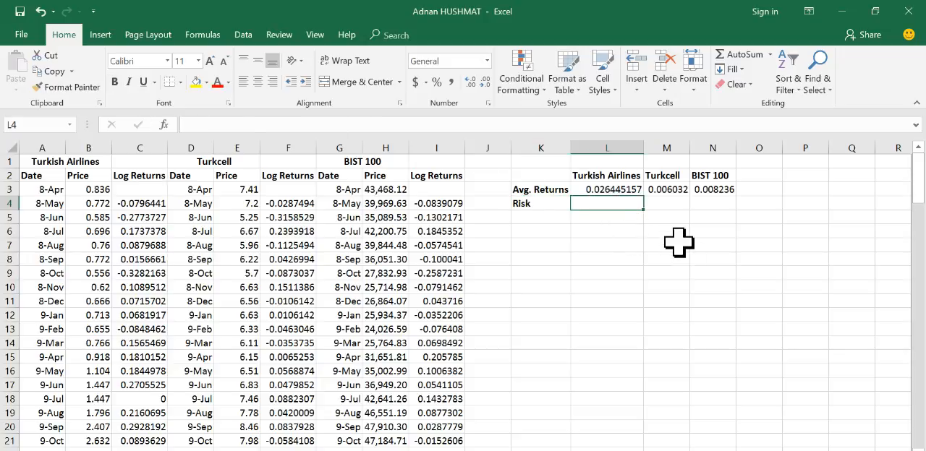
{"action": "type", "text": "st"}
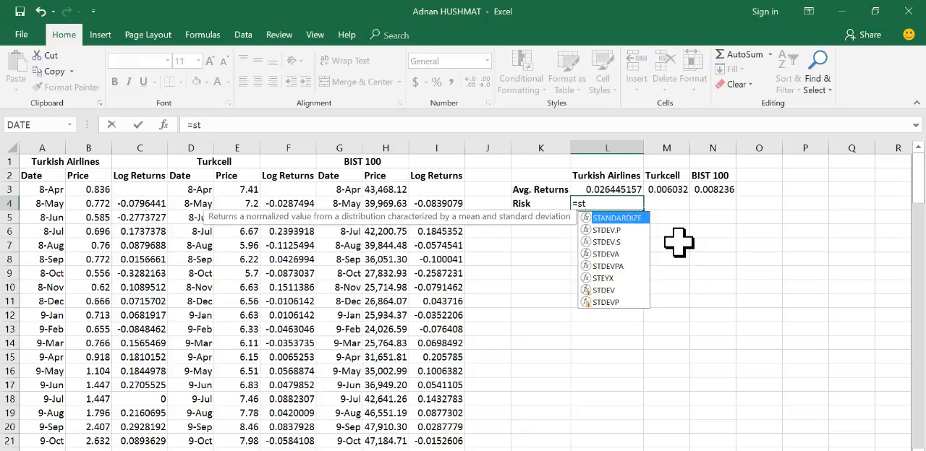
{"action": "type", "text": "d"}
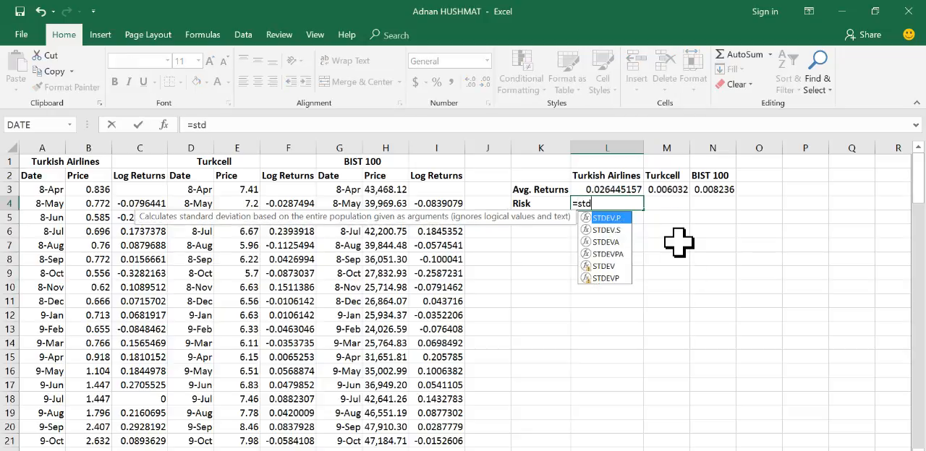
{"action": "double_click", "coordinate": [609, 231]}
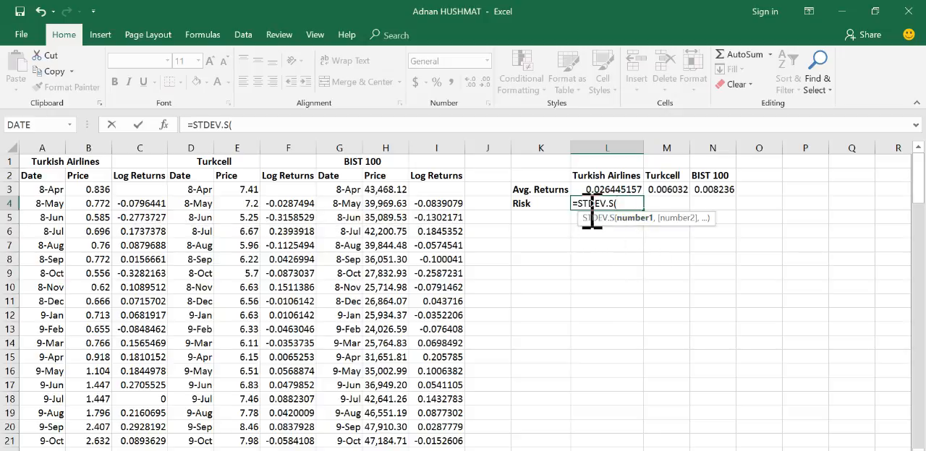
{"action": "left_click", "coordinate": [143, 205]}
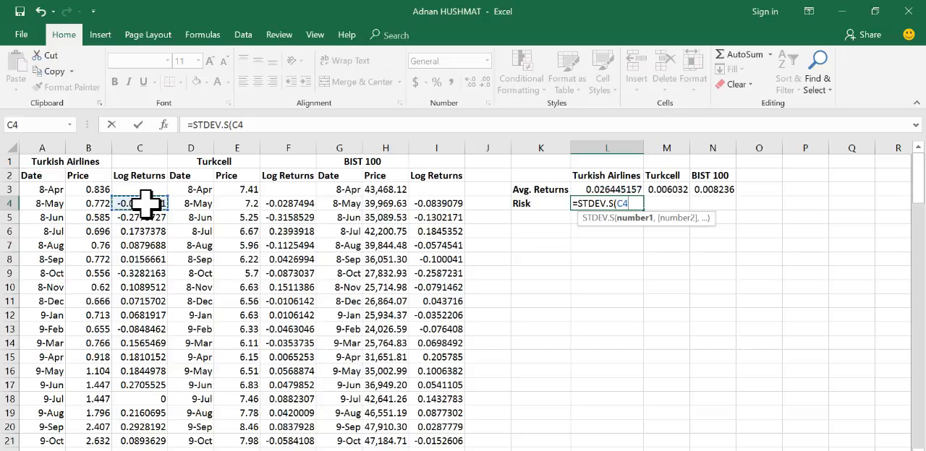
{"action": "key", "text": "ctrl+shift+Down"}
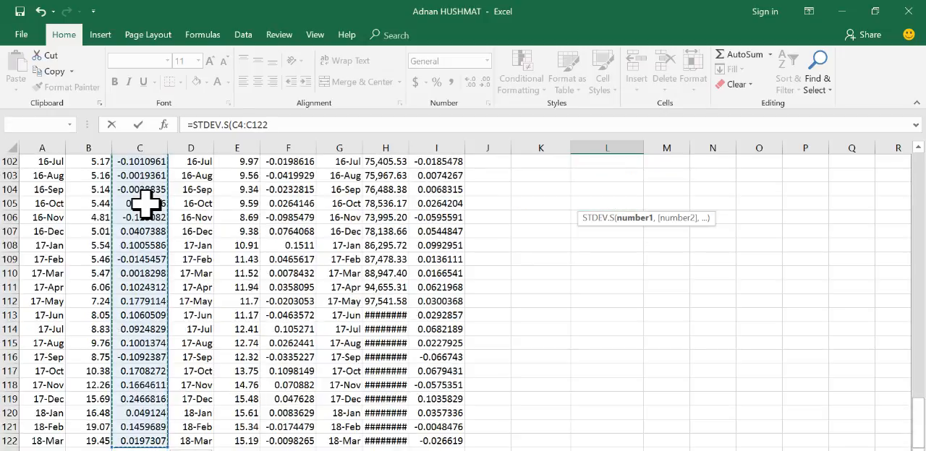
{"action": "type", "text": ")"}
{"action": "key", "text": "Return"}
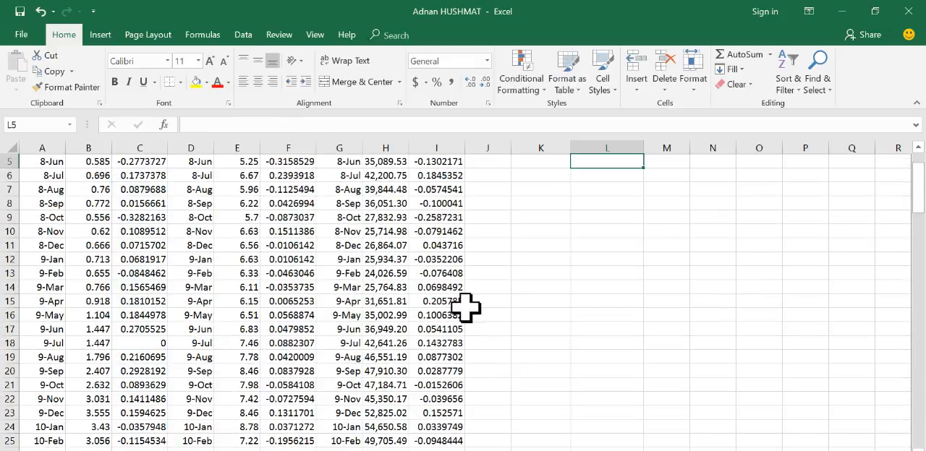
{"action": "left_click", "coordinate": [605, 205]}
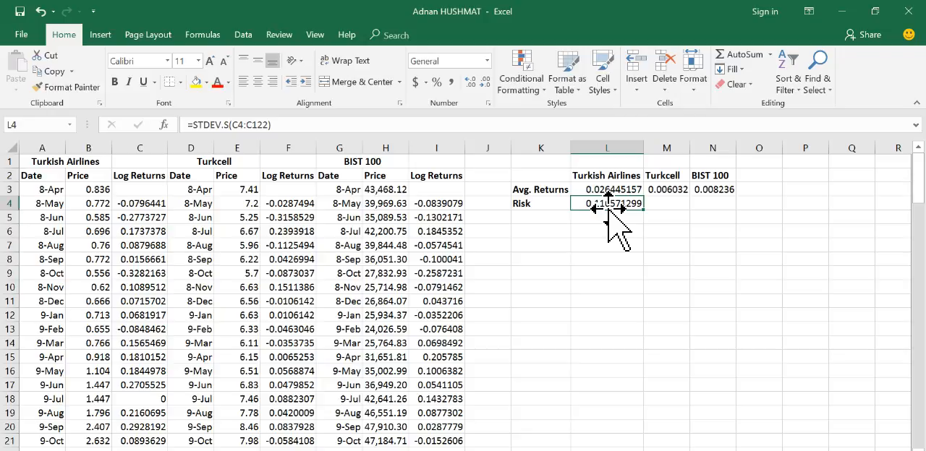
Step: Calculate the Turkcell risk in M4 with the formula =STDEV.S(F4:F122)
{"action": "left_click", "coordinate": [667, 203]}
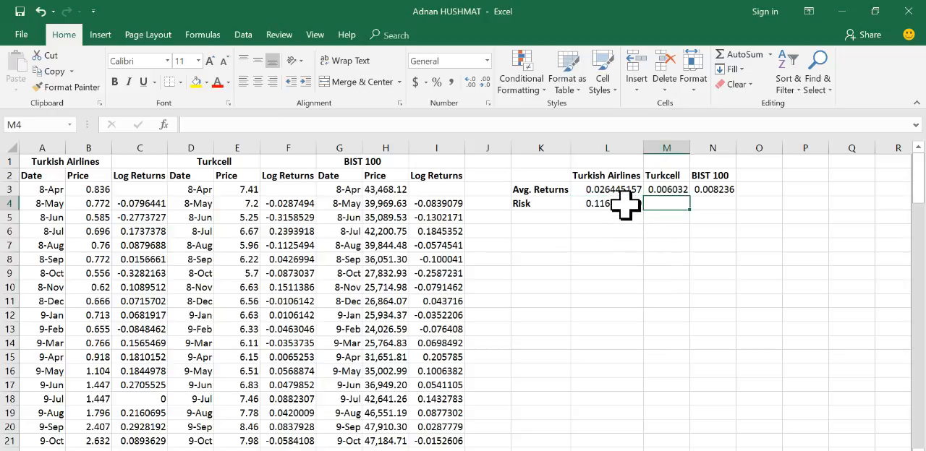
{"action": "type", "text": "="}
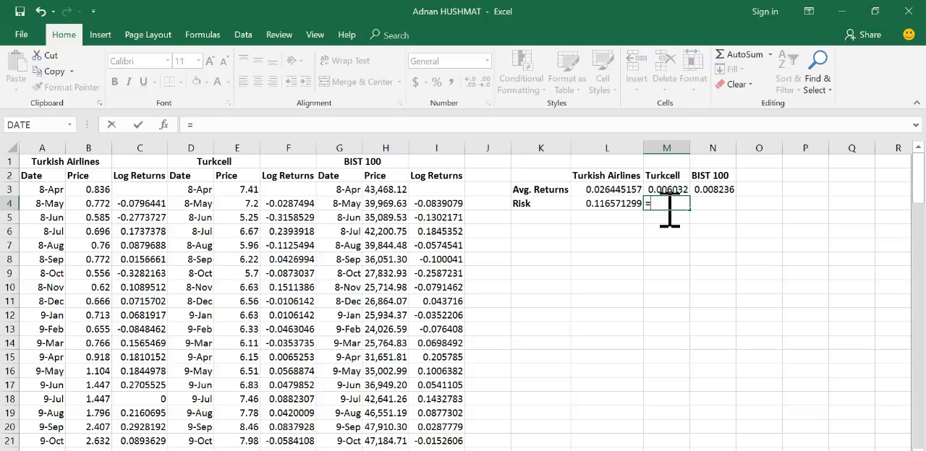
{"action": "type", "text": "std"}
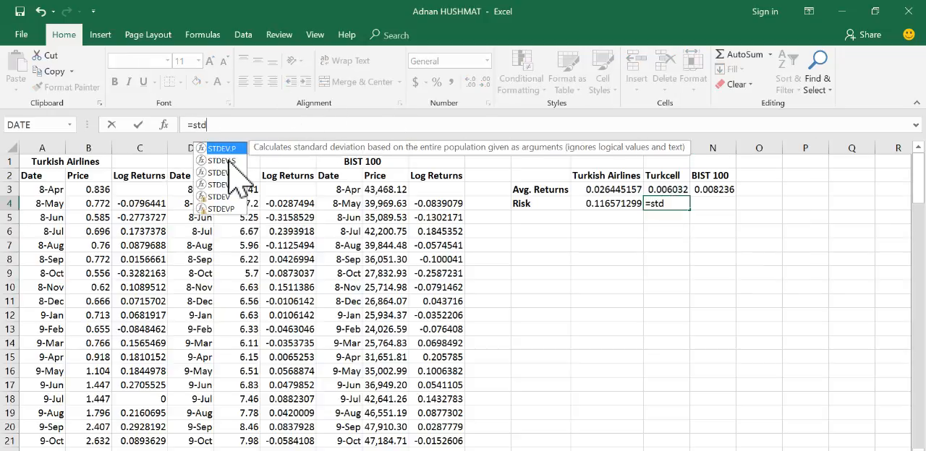
{"action": "double_click", "coordinate": [229, 160]}
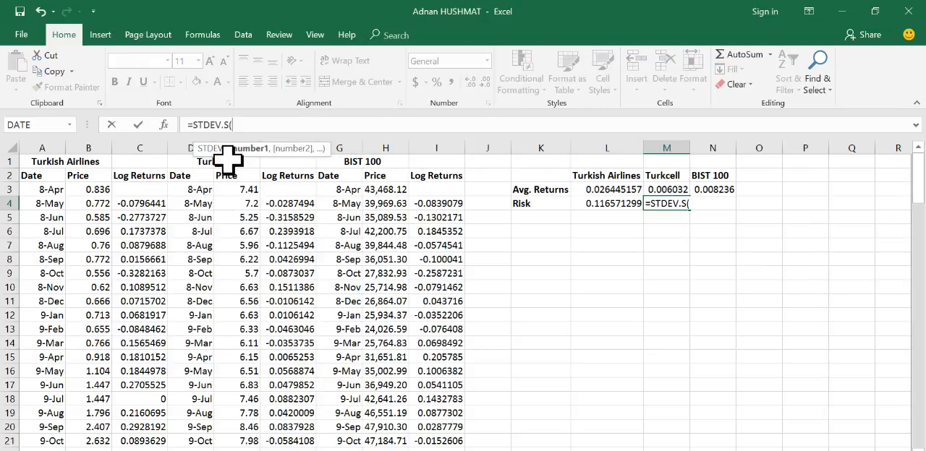
{"action": "left_click", "coordinate": [290, 205]}
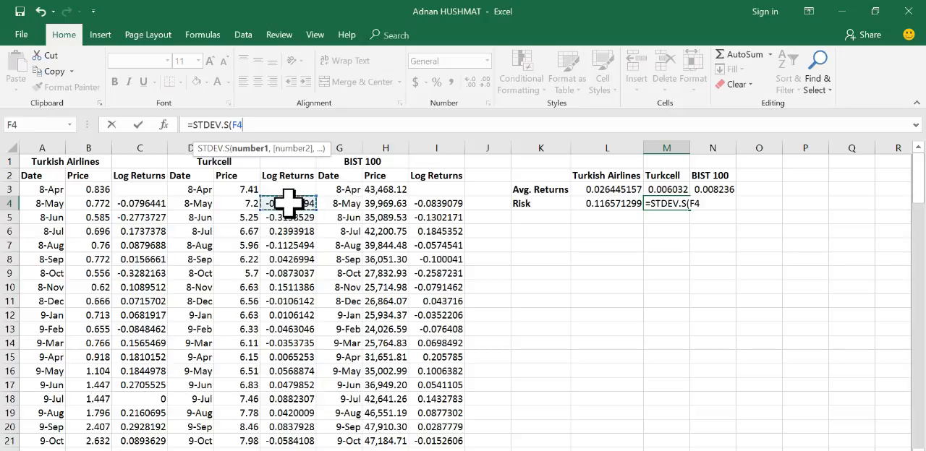
{"action": "key", "text": "ctrl+shift+Down"}
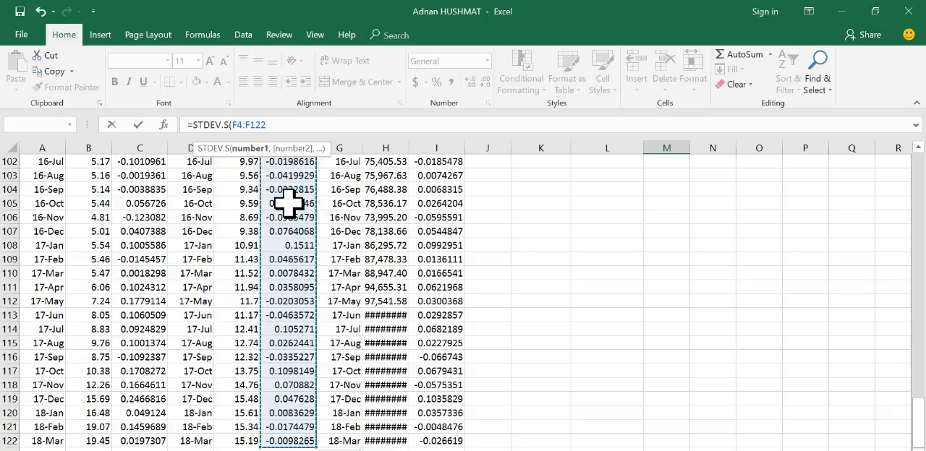
{"action": "type", "text": ")"}
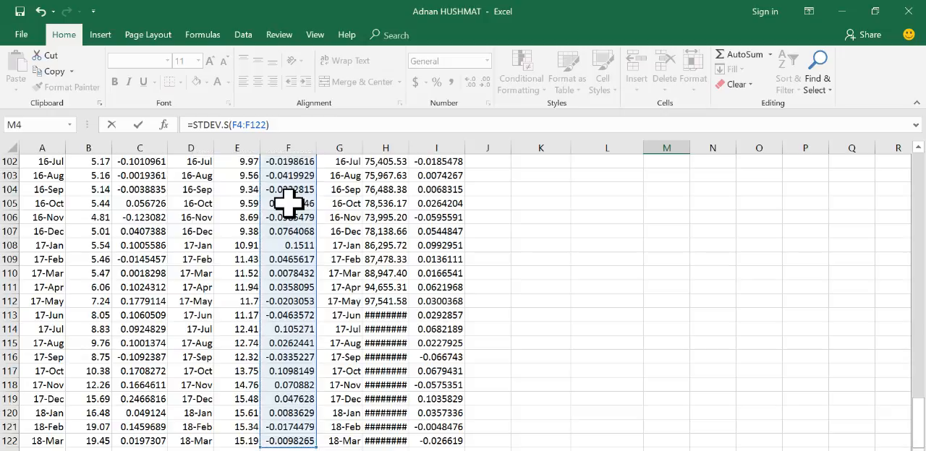
{"action": "key", "text": "Return"}
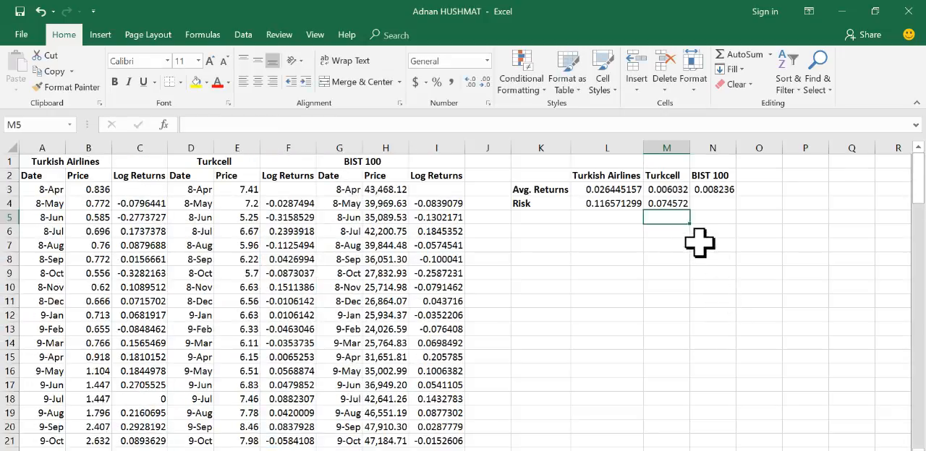
Step: Compare the Turkish Airlines and Turkcell risks in L4 and M4, and check the task list in the Word assignment document
{"action": "left_click", "coordinate": [663, 204]}
{"action": "left_click", "coordinate": [605, 206]}
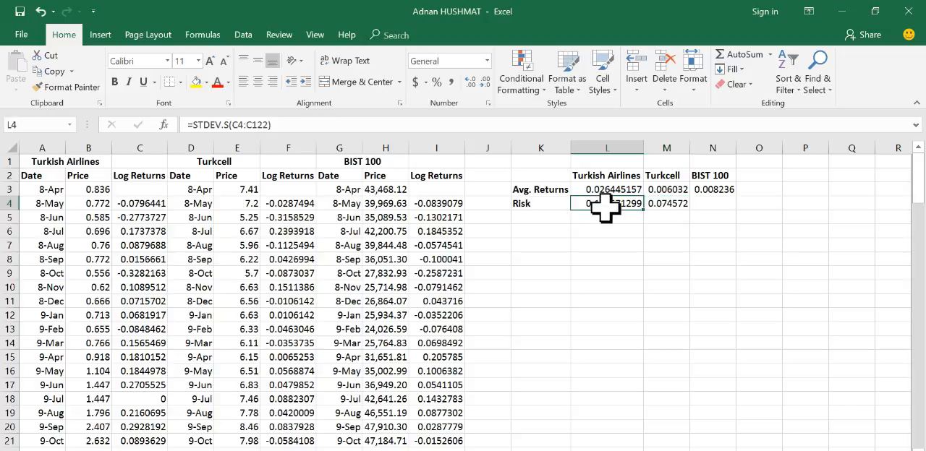
{"action": "left_click", "coordinate": [662, 208]}
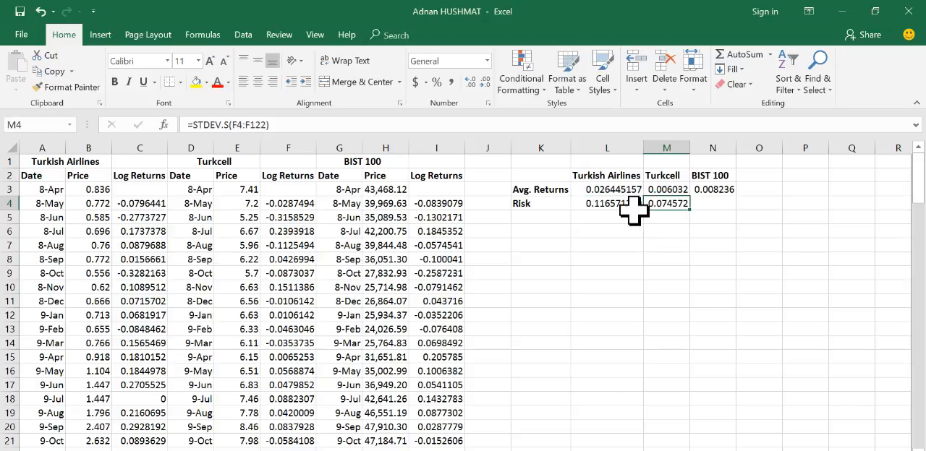
{"action": "left_click", "coordinate": [599, 211]}
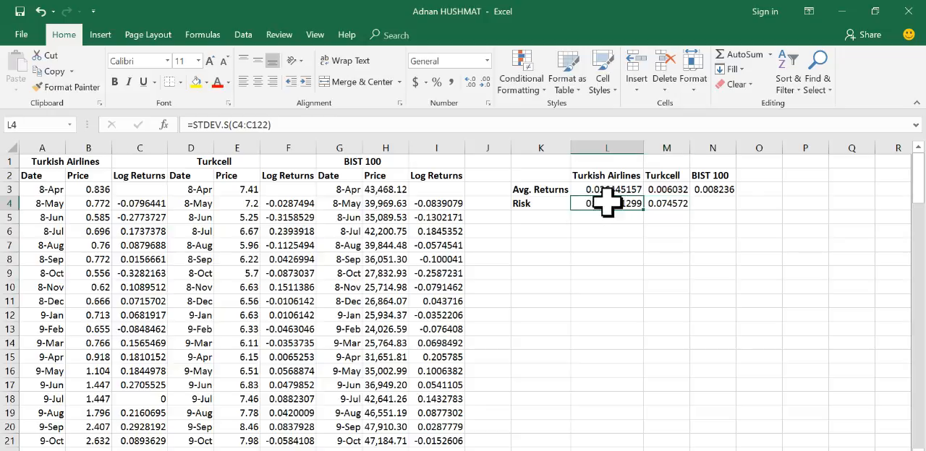
{"action": "left_click", "coordinate": [670, 204]}
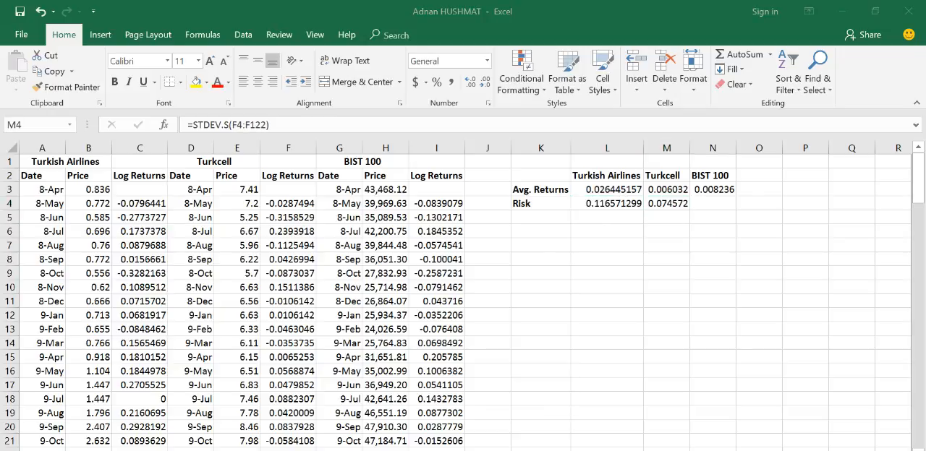
{"action": "key", "text": "alt+Tab"}
{"action": "left_click", "coordinate": [118, 302]}
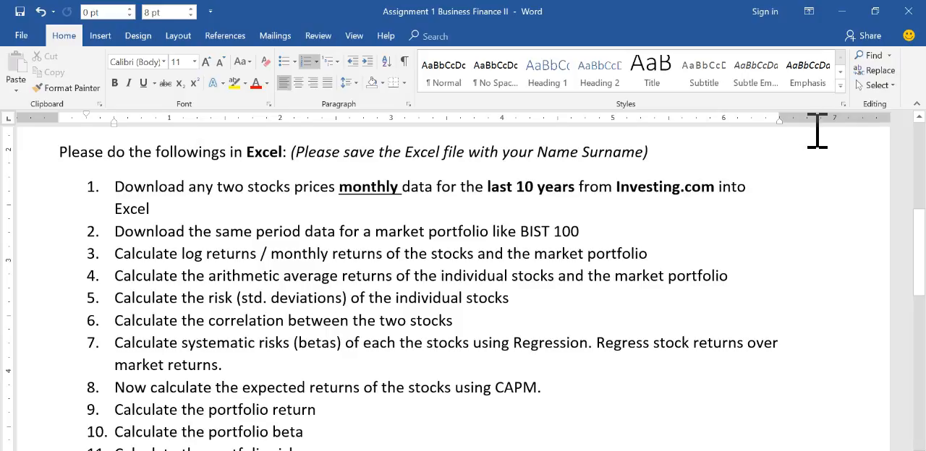
Step: Return to the Excel workbook and add a bold Correlation label in K5
{"action": "left_click", "coordinate": [843, 12]}
{"action": "left_click", "coordinate": [542, 217]}
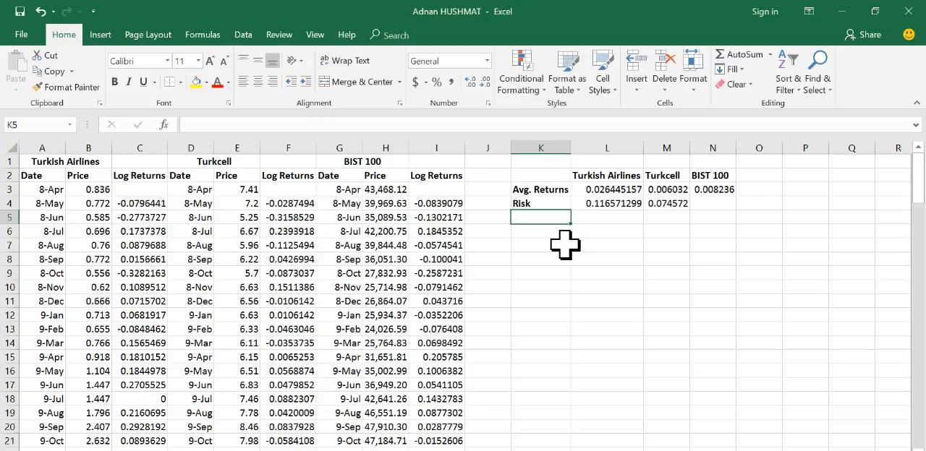
{"action": "type", "text": "Correla"}
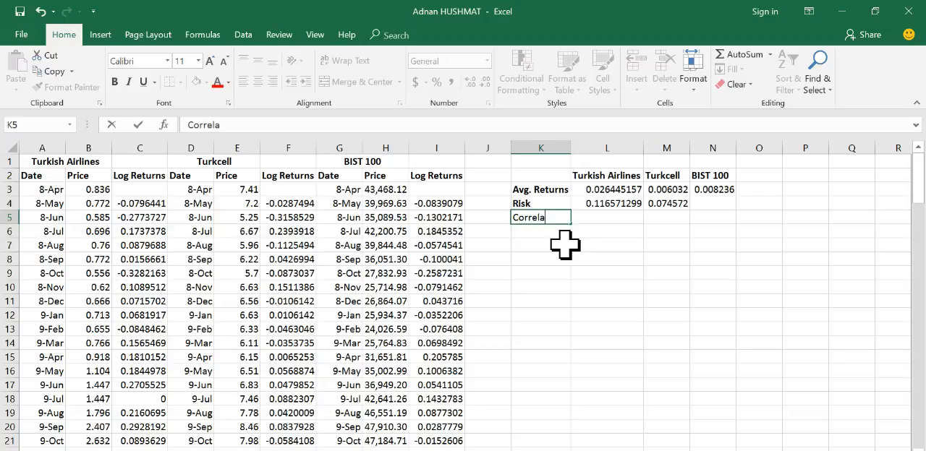
{"action": "key", "text": "Return"}
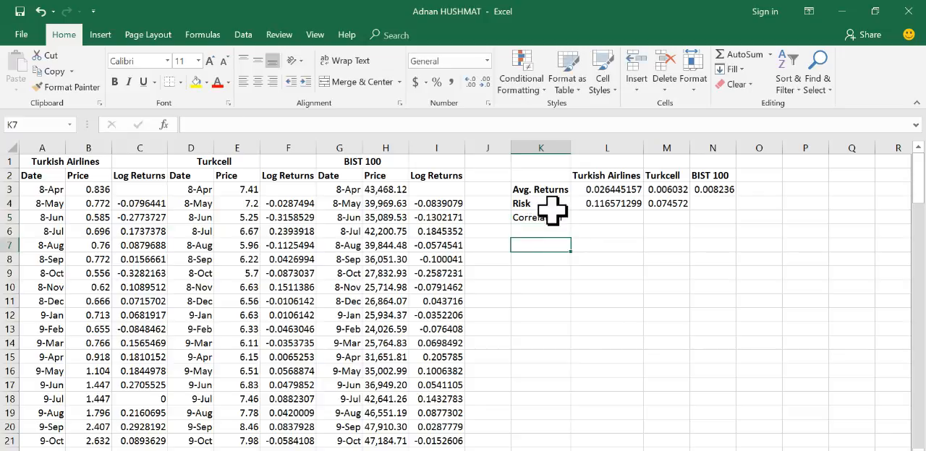
{"action": "left_click", "coordinate": [548, 216]}
{"action": "left_click", "coordinate": [114, 82]}
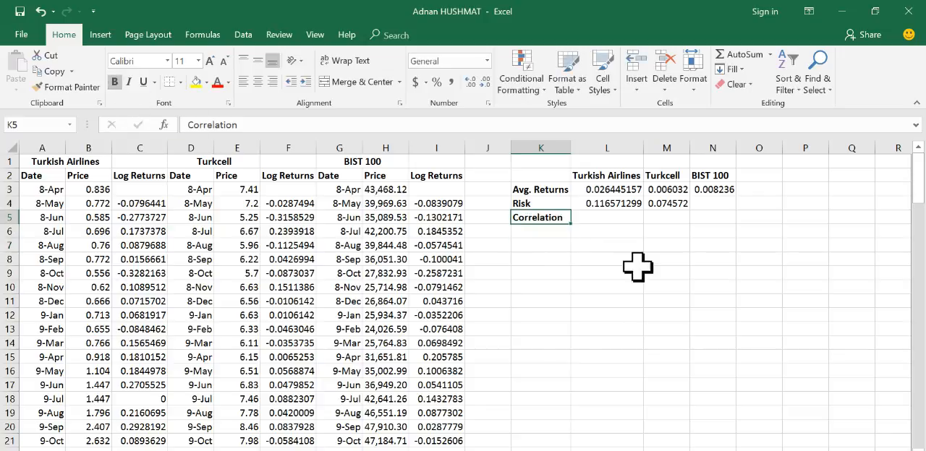
Step: Calculate the correlation between the Turkish Airlines and Turkcell log returns in L5 with the formula =CORREL(C4:C122,F4:F122)
{"action": "left_click", "coordinate": [603, 217]}
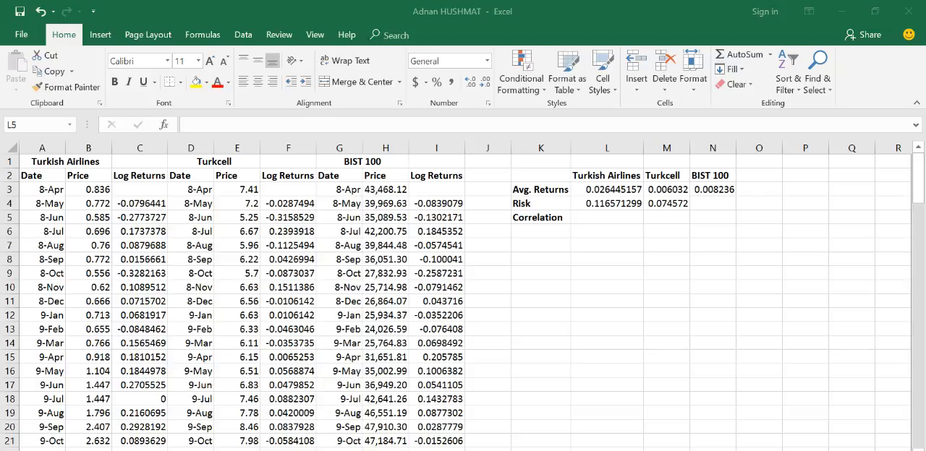
{"action": "left_click", "coordinate": [607, 220]}
{"action": "type", "text": "="}
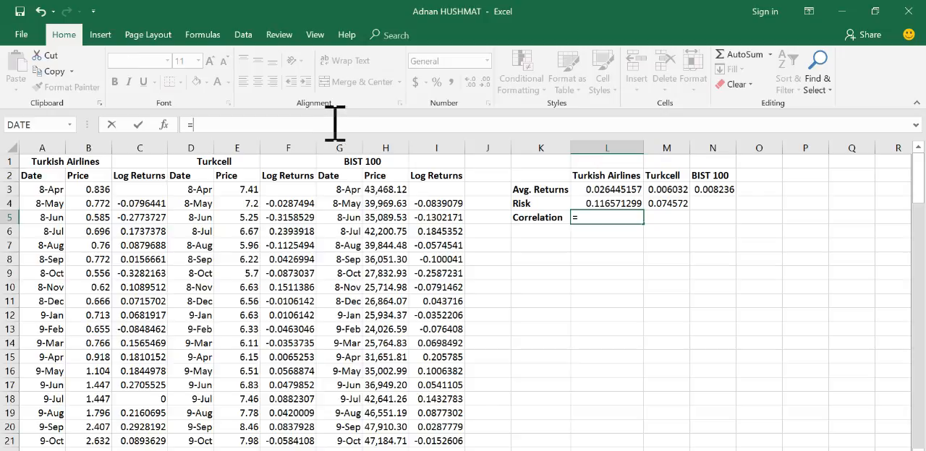
{"action": "type", "text": "corr"}
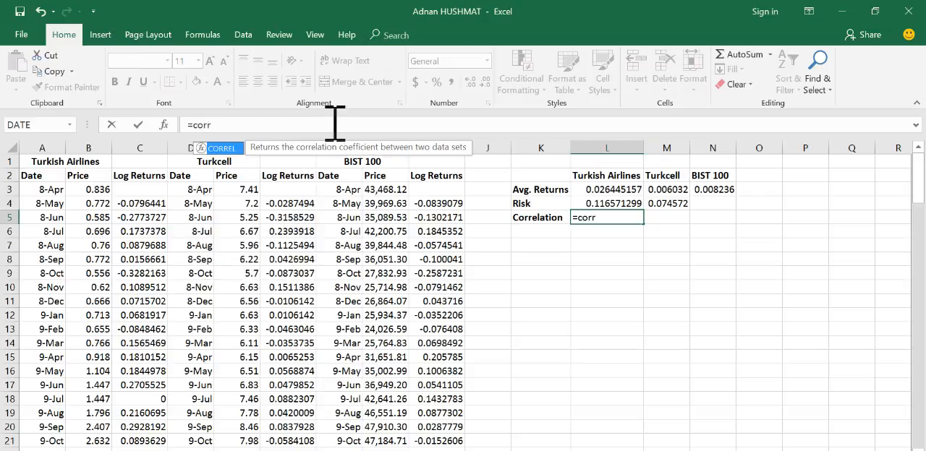
{"action": "double_click", "coordinate": [221, 149]}
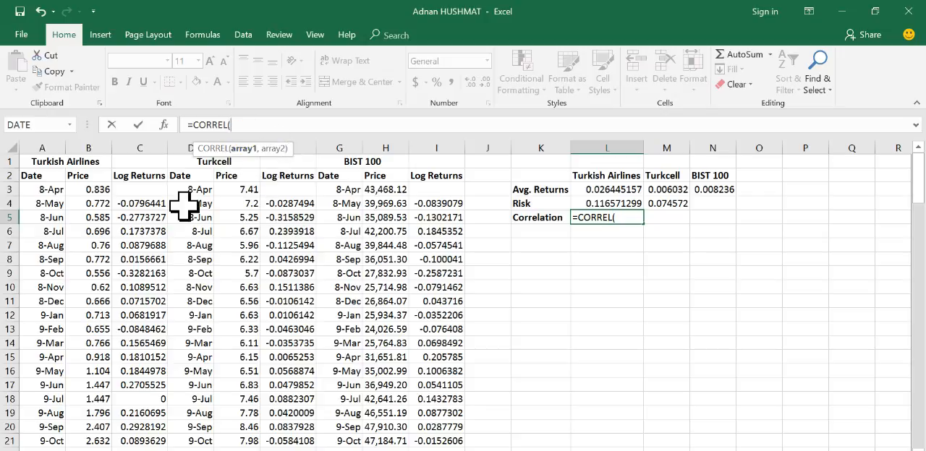
{"action": "left_click", "coordinate": [139, 203]}
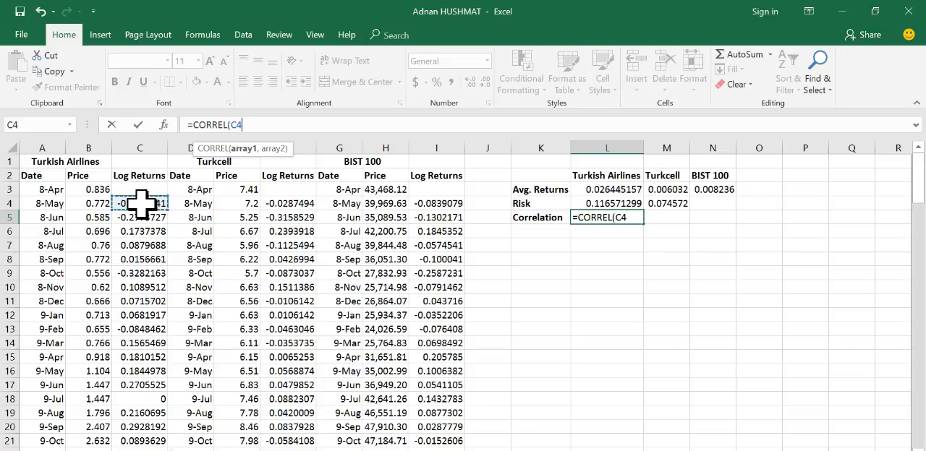
{"action": "key", "text": "ctrl+shift+Down"}
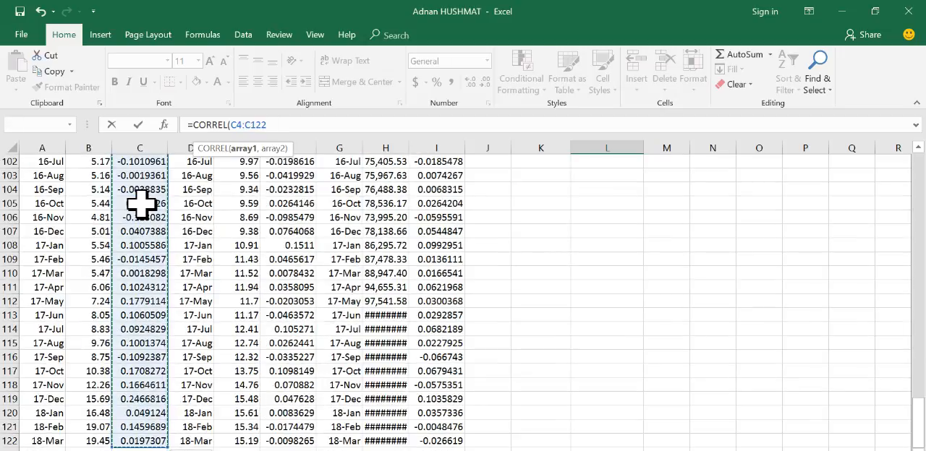
{"action": "type", "text": ","}
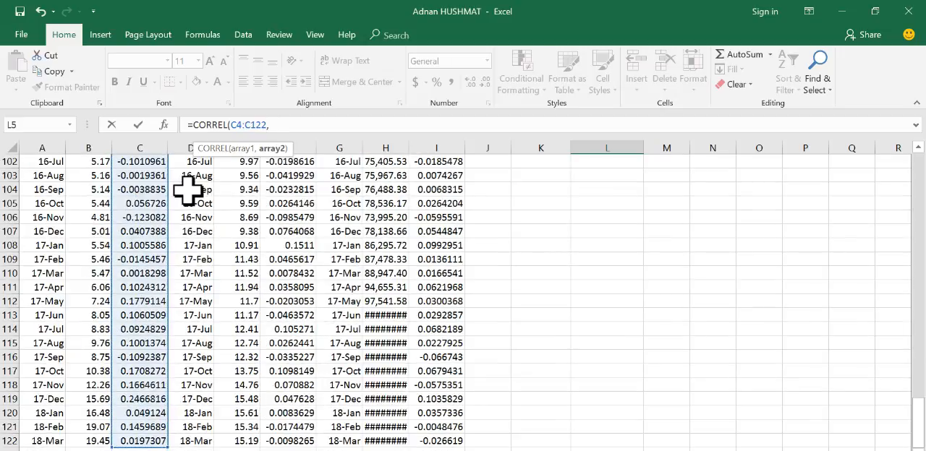
{"action": "left_click_drag", "start_coordinate": [918, 423], "coordinate": [916, 139]}
{"action": "left_click", "coordinate": [291, 205]}
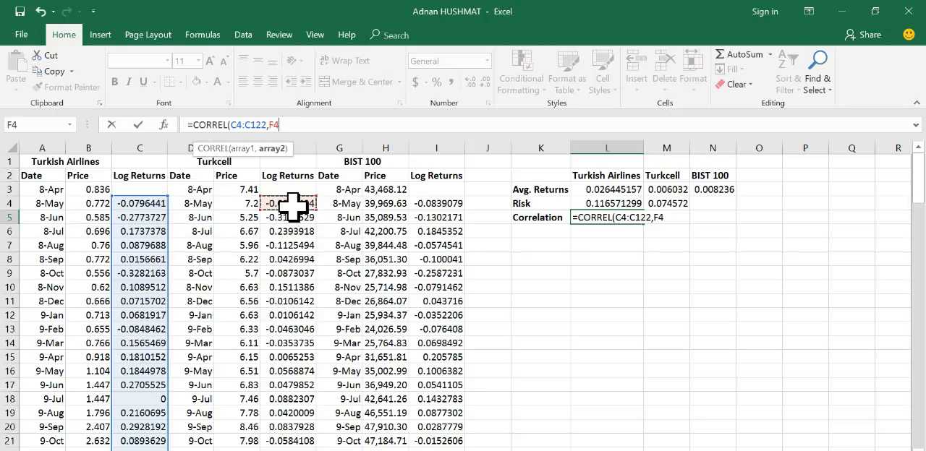
{"action": "key", "text": "ctrl+shift+Down"}
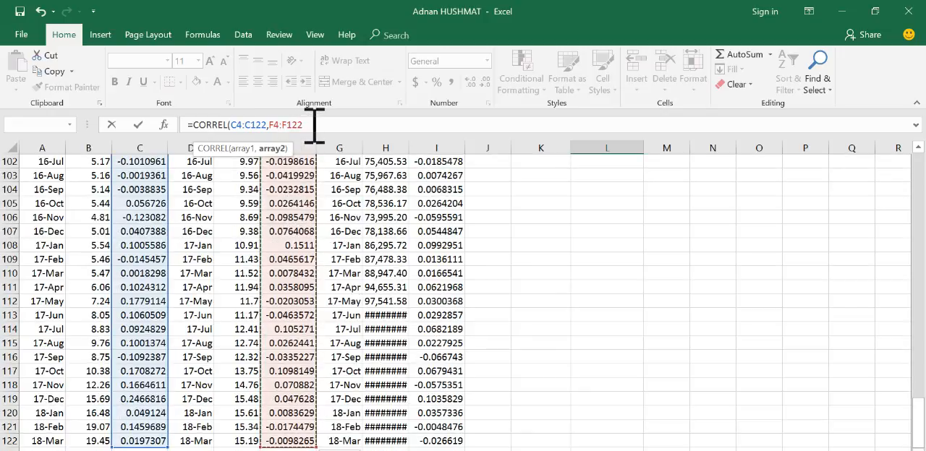
{"action": "type", "text": ")"}
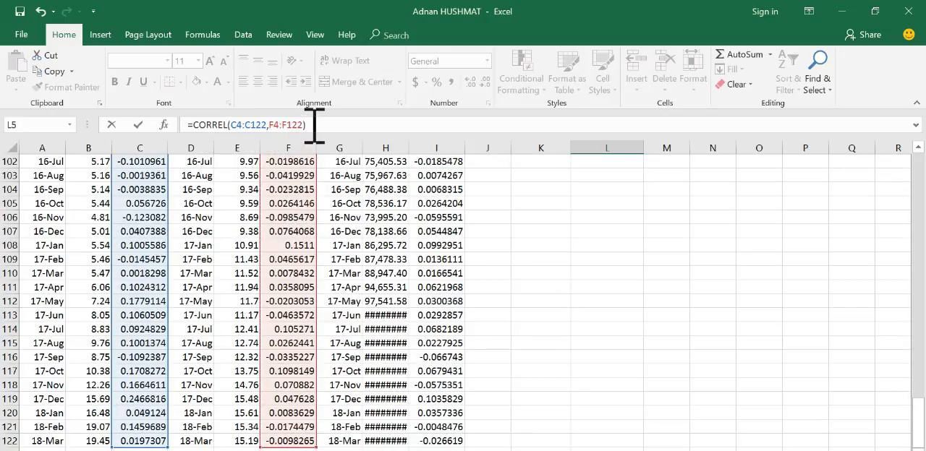
{"action": "key", "text": "Return"}
{"action": "left_click", "coordinate": [616, 220]}
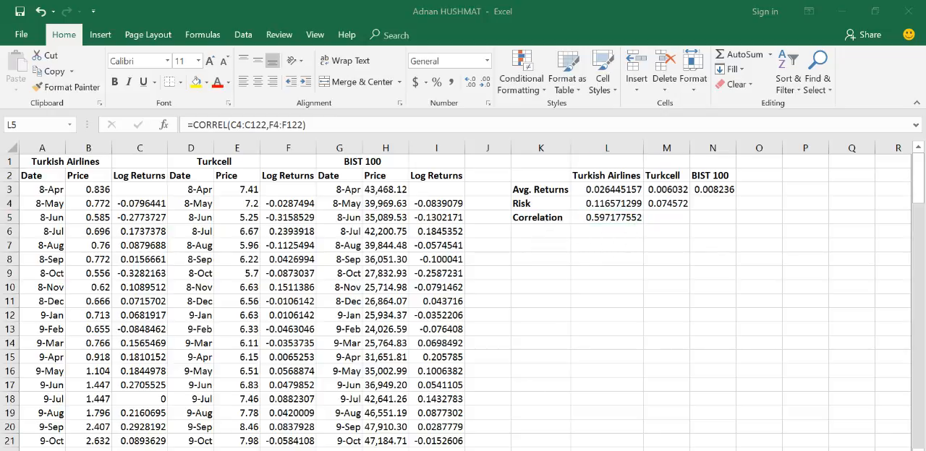
Step: Check the next task in the Word assignment, then switch to the Titman_PPT_CH08 PowerPoint presentation and view slide 37 on estimating Home Depot's beta
{"action": "key", "text": "alt+Tab"}
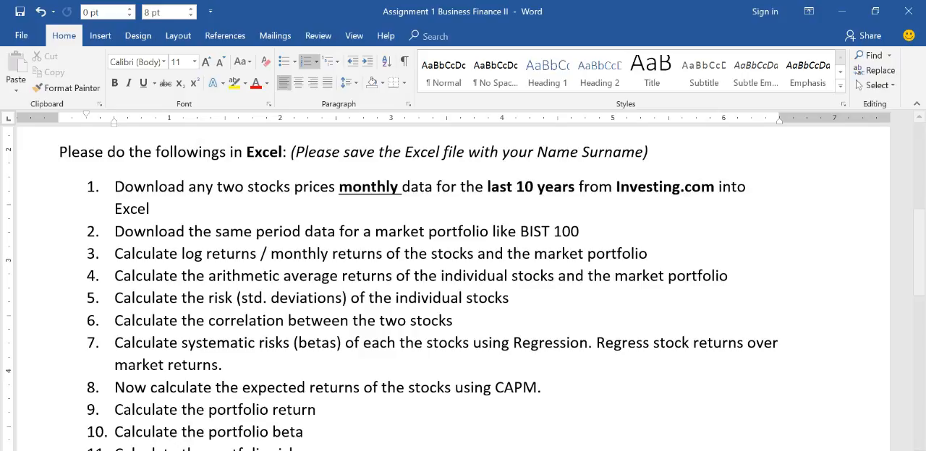
{"action": "key", "text": "alt+Tab"}
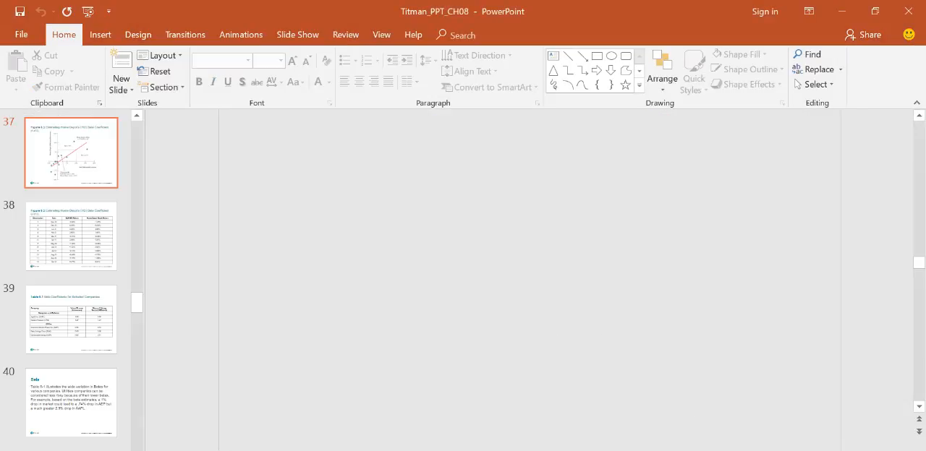
{"action": "key", "text": "alt+Tab"}
{"action": "key", "text": "alt+Tab"}
{"action": "left_click", "coordinate": [44, 162]}
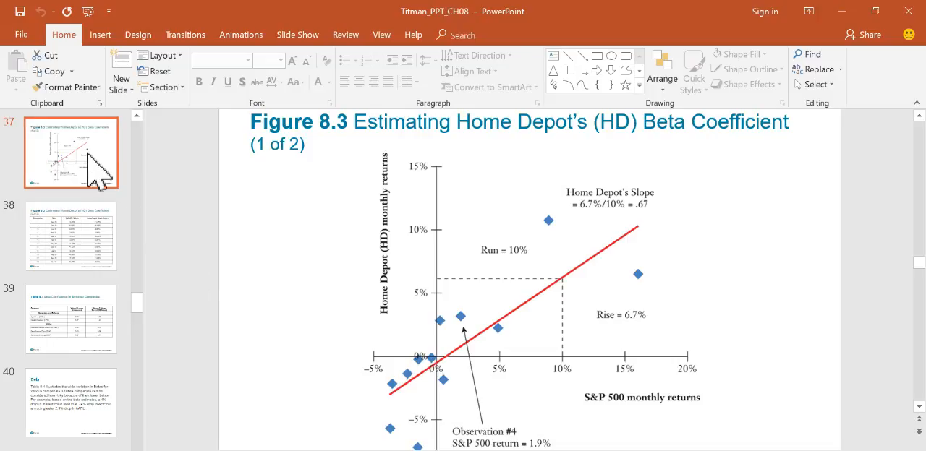
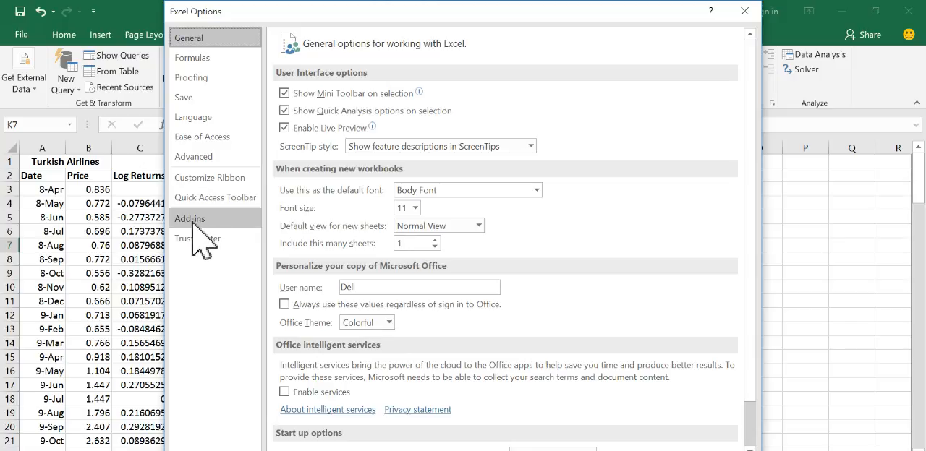
Step: Review the installed Excel add-ins, including Analysis ToolPak, in the Excel options and close them without changes
{"action": "left_click", "coordinate": [191, 222]}
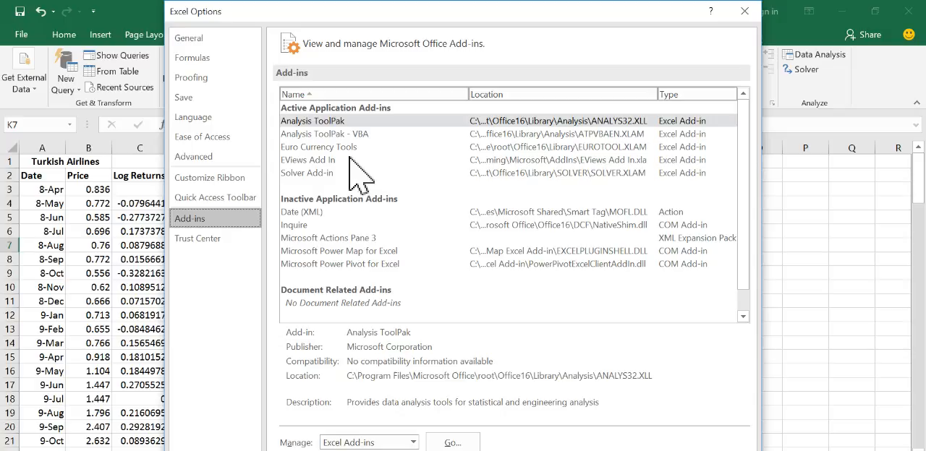
{"action": "left_click", "coordinate": [307, 214]}
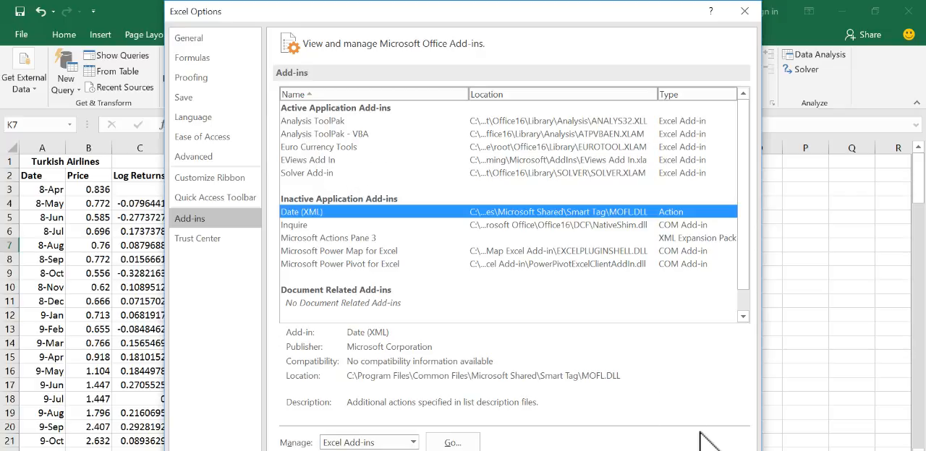
{"action": "key", "text": "Escape"}
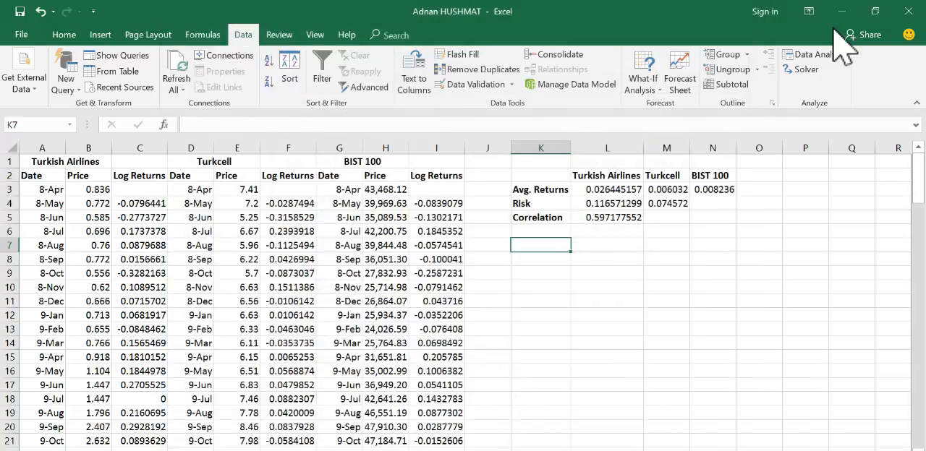
{"action": "left_click", "coordinate": [814, 56]}
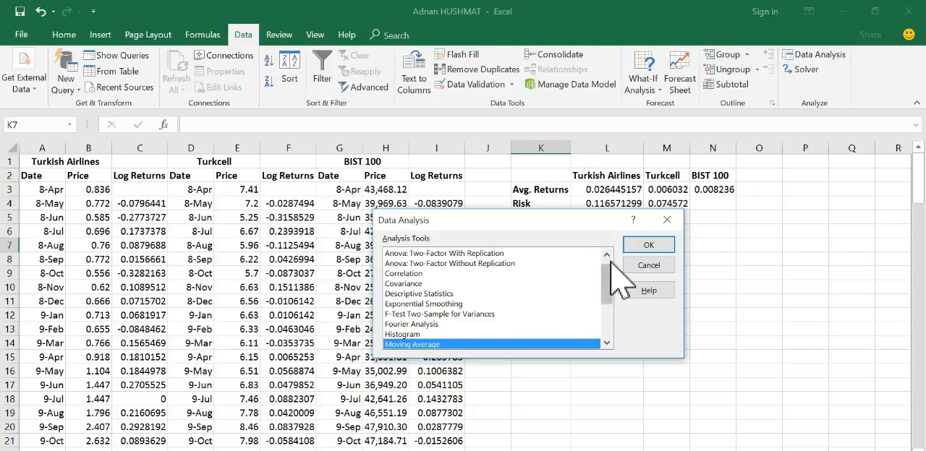
{"action": "left_click_drag", "start_coordinate": [603, 286], "coordinate": [615, 338]}
{"action": "left_click", "coordinate": [407, 295]}
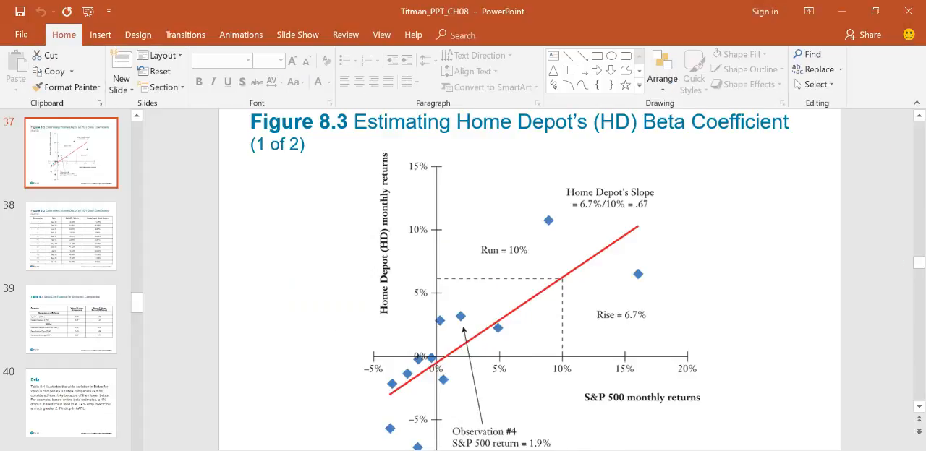
{"action": "left_click", "coordinate": [591, 450]}
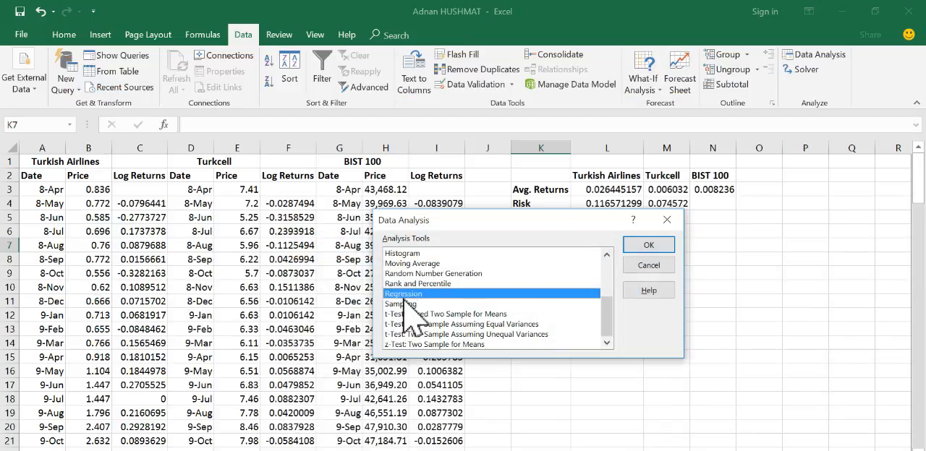
{"action": "left_click", "coordinate": [648, 244]}
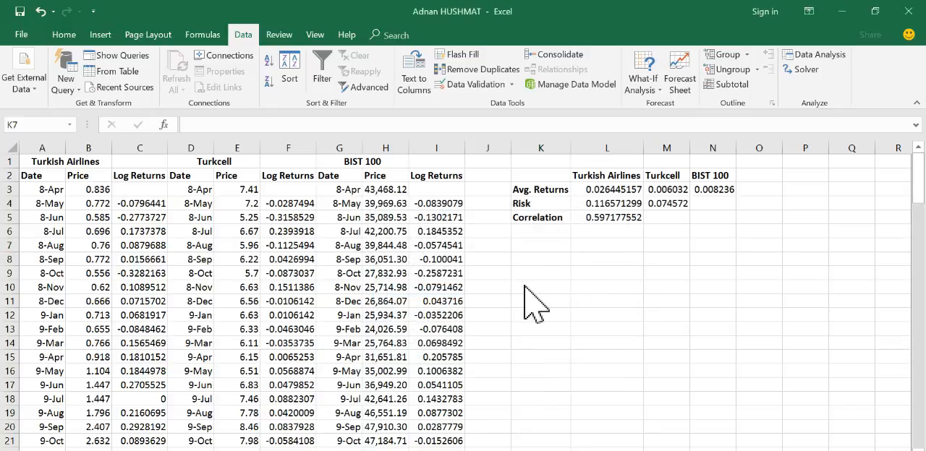
{"action": "mouse_move", "coordinate": [558, 445]}
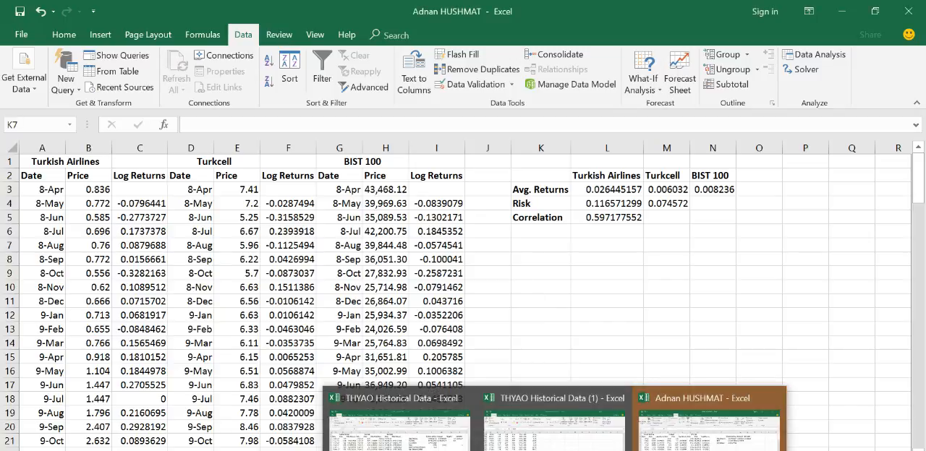
{"action": "left_click", "coordinate": [691, 411]}
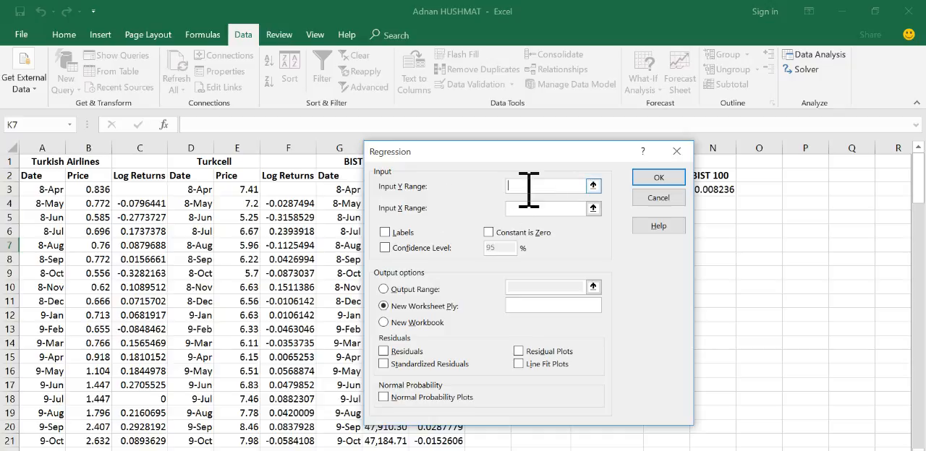
Step: Set the regression's Y range to the Turkish Airlines log returns in C4:C122
{"action": "left_click", "coordinate": [593, 187]}
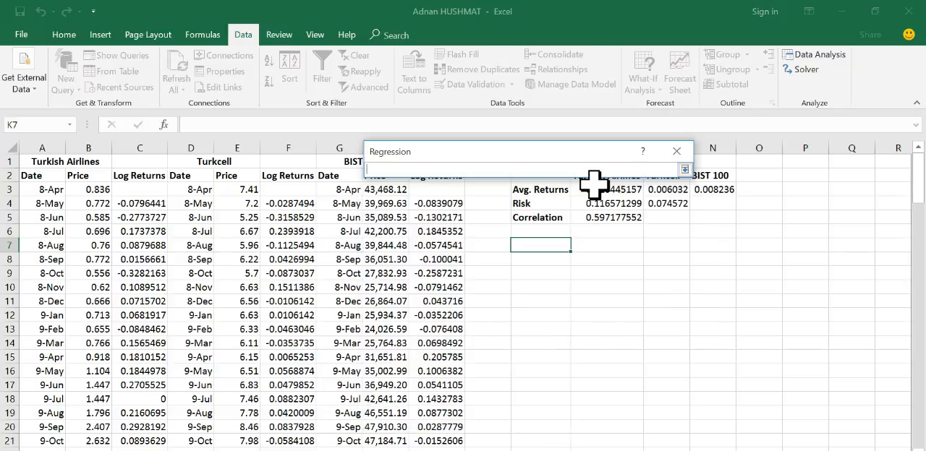
{"action": "left_click", "coordinate": [698, 158]}
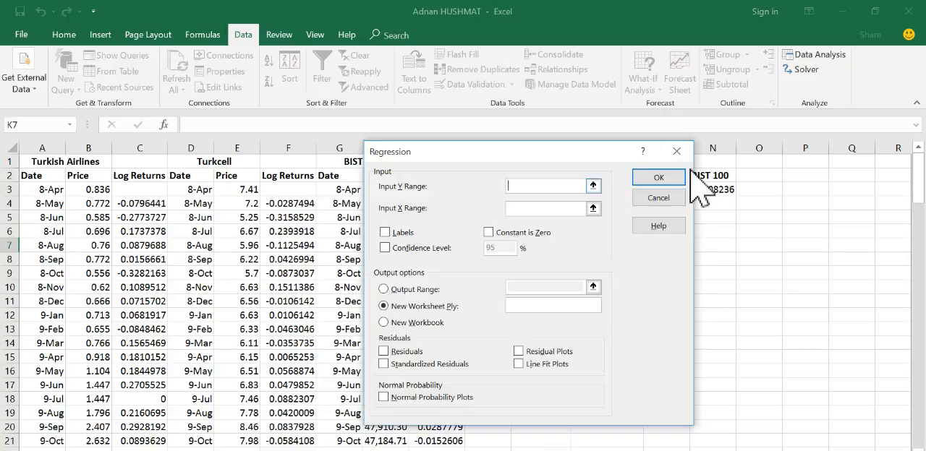
{"action": "left_click", "coordinate": [593, 186]}
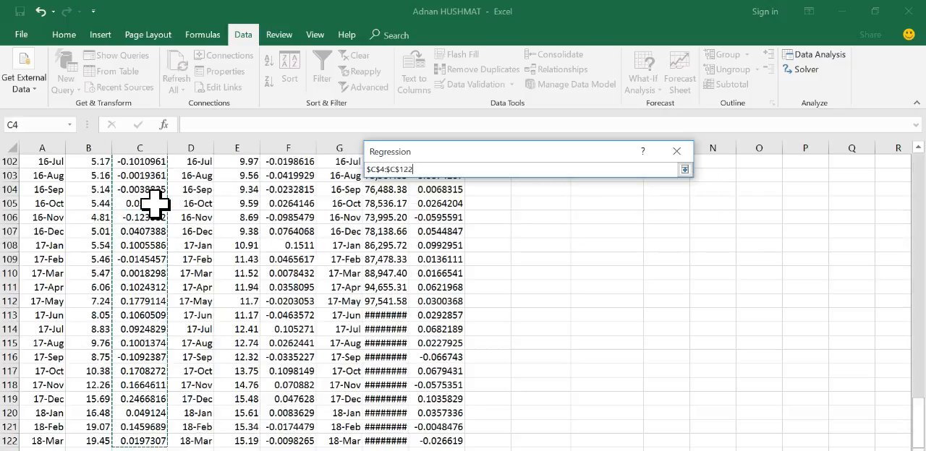
{"action": "left_click", "coordinate": [685, 169]}
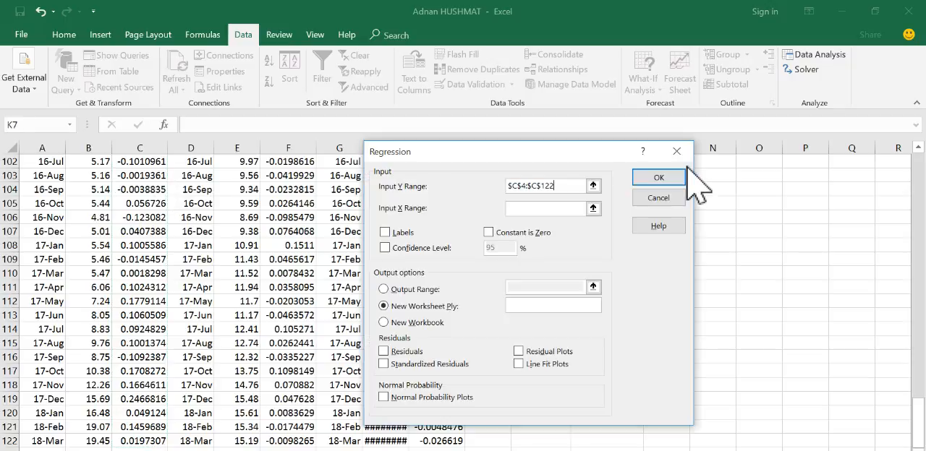
Step: Set the X range to the BIST 100 log returns in I4:I122 and run the regression with output to a new worksheet
{"action": "left_click", "coordinate": [524, 209]}
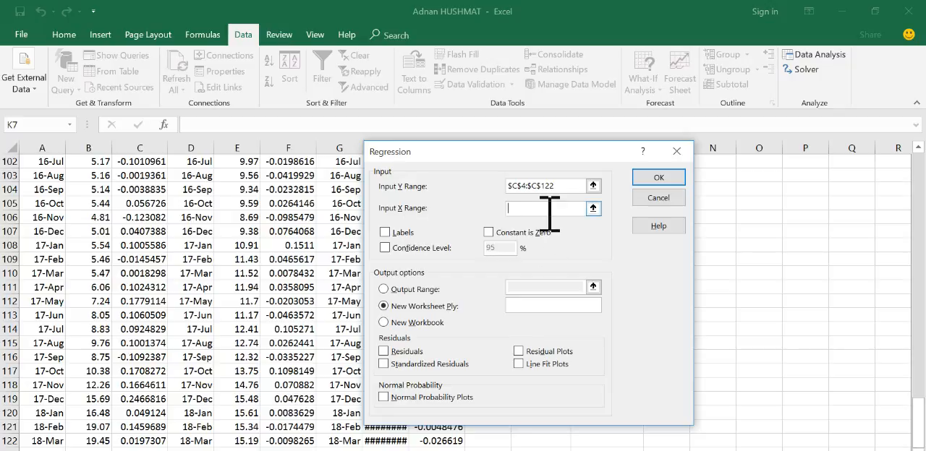
{"action": "left_click_drag", "start_coordinate": [536, 156], "coordinate": [688, 145]}
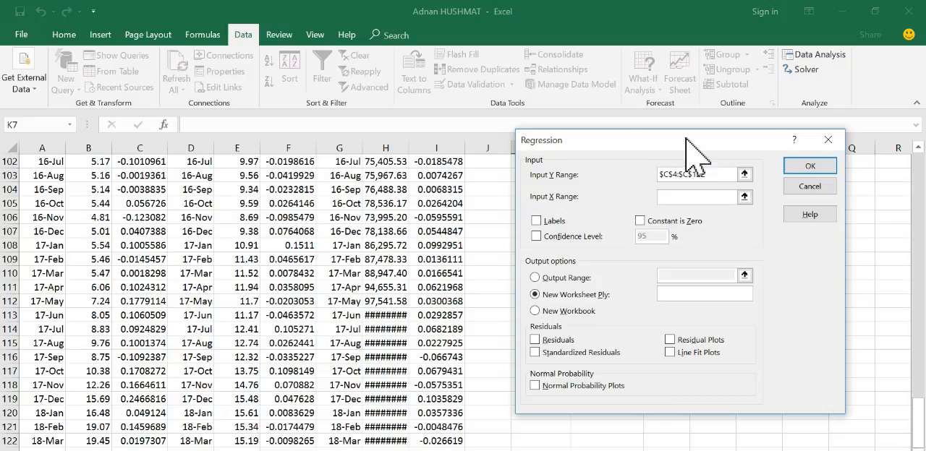
{"action": "left_click", "coordinate": [745, 197]}
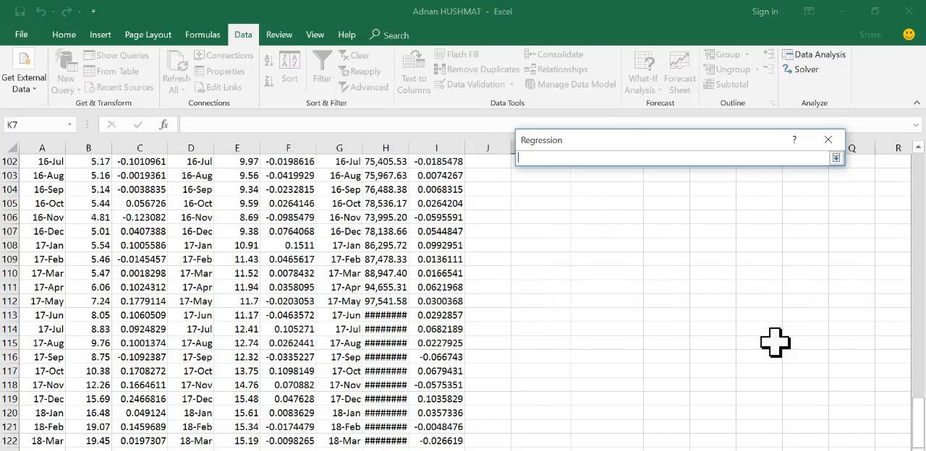
{"action": "scroll", "coordinate": [922, 427], "scroll_direction": "up", "scroll_amount": 1}
{"action": "left_click_drag", "start_coordinate": [922, 427], "coordinate": [920, 174]}
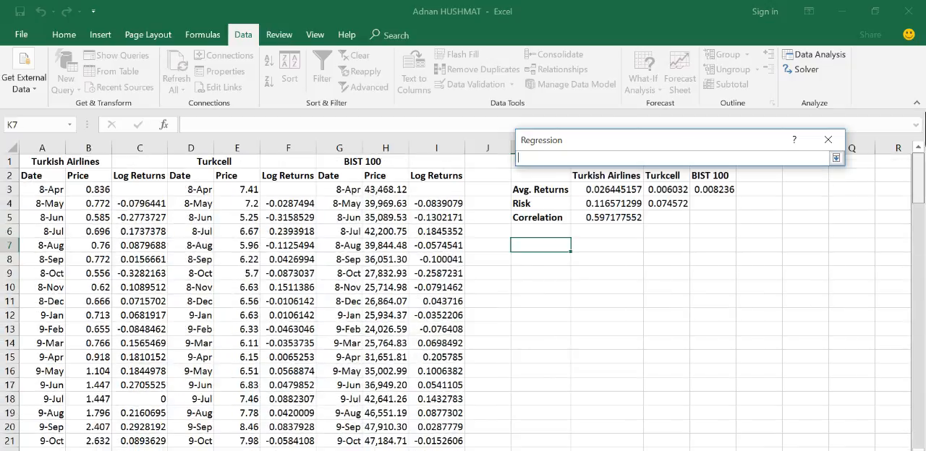
{"action": "left_click", "coordinate": [423, 204]}
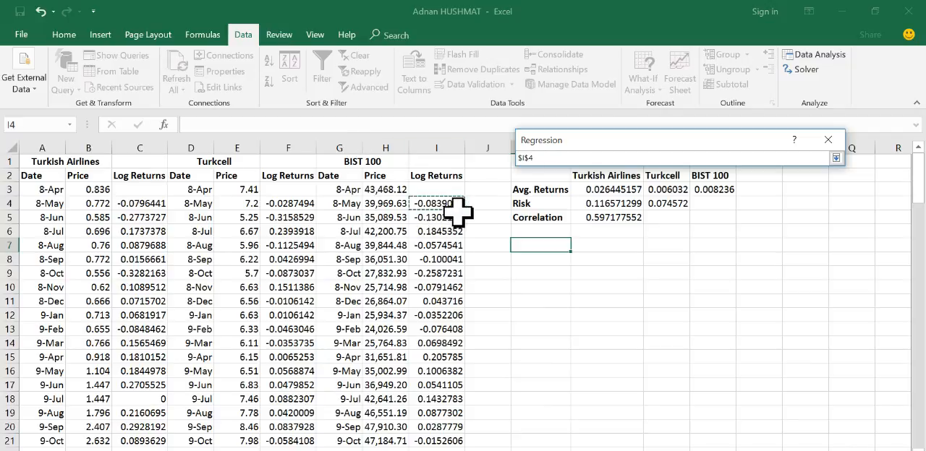
{"action": "key", "text": "ctrl+shift+Down"}
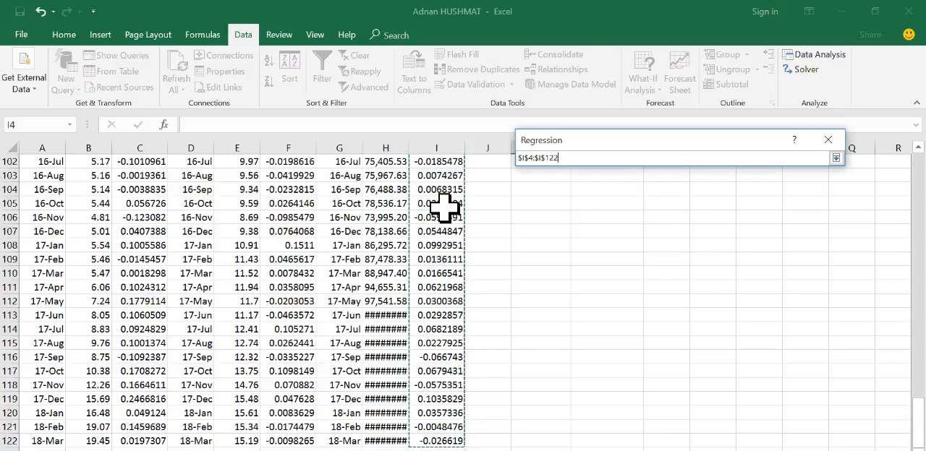
{"action": "left_click", "coordinate": [835, 157]}
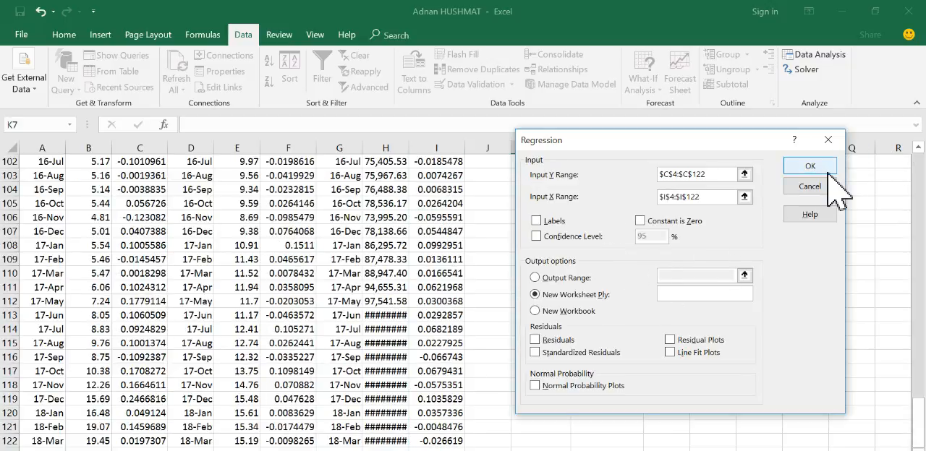
{"action": "left_click", "coordinate": [810, 166]}
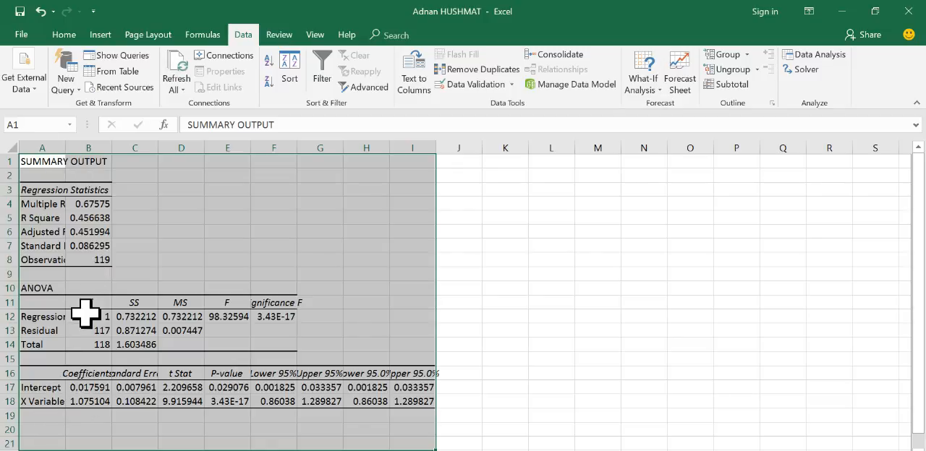
Step: Examine the X Variable coefficient in B18 of the regression output, switching between the output and returns worksheets
{"action": "left_click", "coordinate": [38, 403]}
{"action": "left_click", "coordinate": [86, 403]}
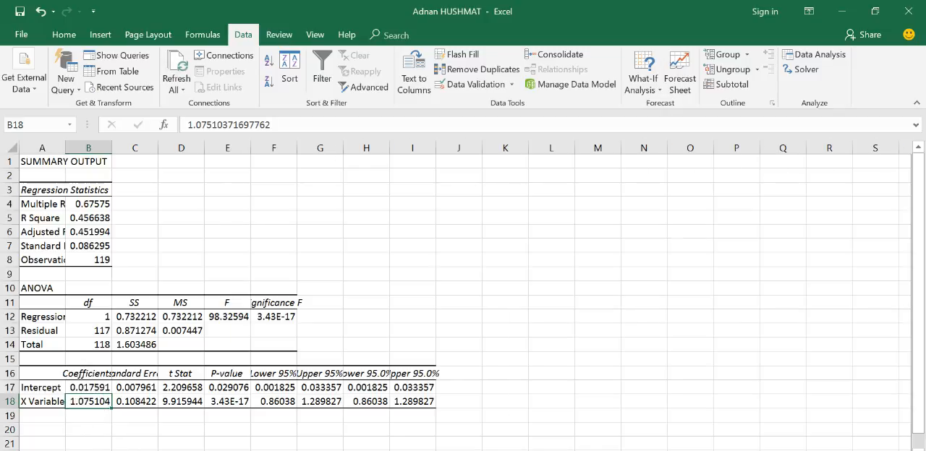
{"action": "left_click", "coordinate": [108, 450]}
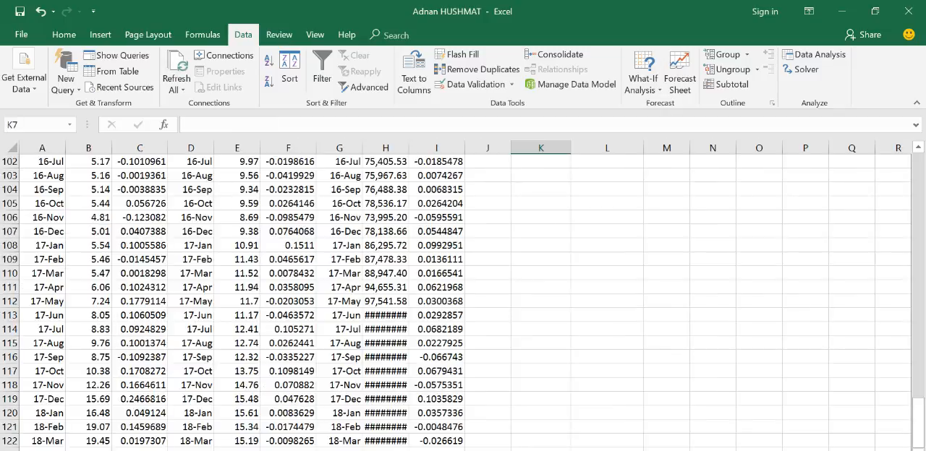
{"action": "key", "text": "ctrl+Page_Up"}
{"action": "key", "text": "ctrl+Page_Down"}
{"action": "key", "text": "ctrl+Page_Up"}
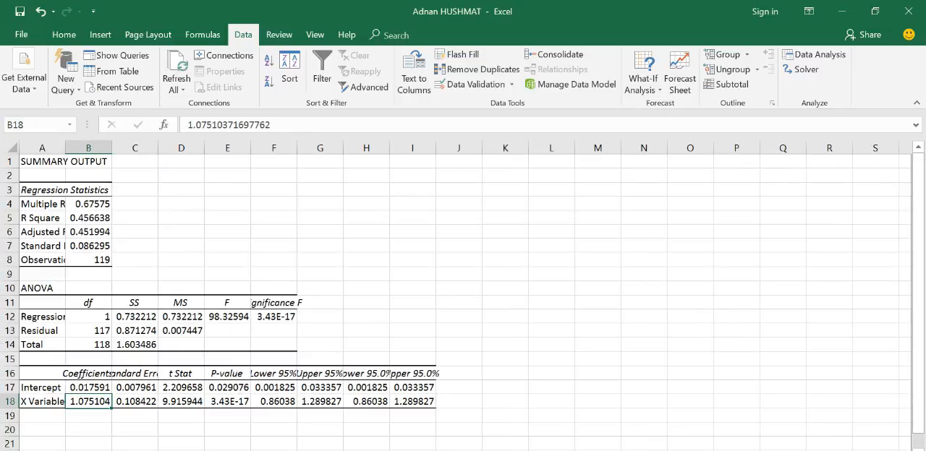
{"action": "key", "text": "ctrl+Page_Down"}
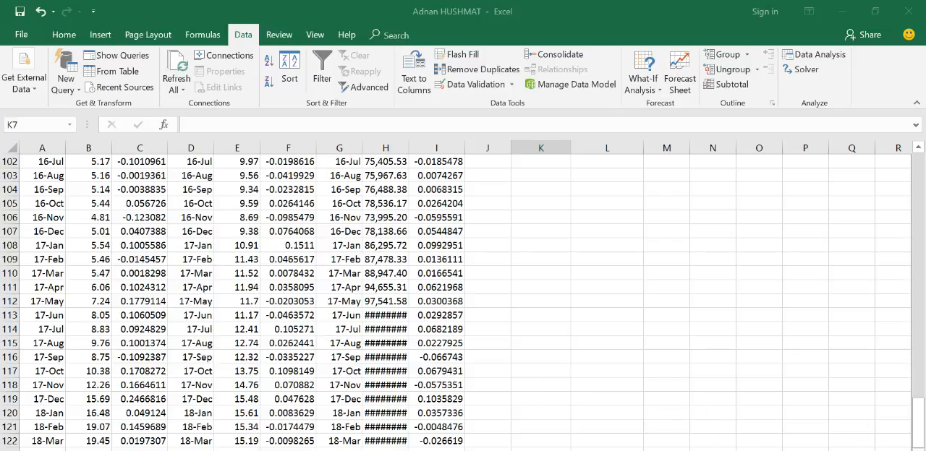
{"action": "left_click", "coordinate": [81, 450]}
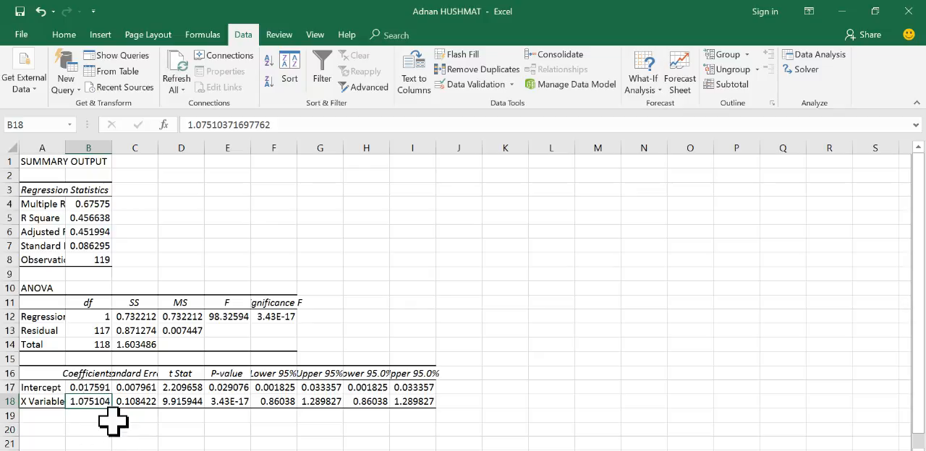
Step: On the returns worksheet, add the label Bets in K6 and enter the Turkish Airlines beta 1.075 in L6
{"action": "left_click", "coordinate": [128, 450]}
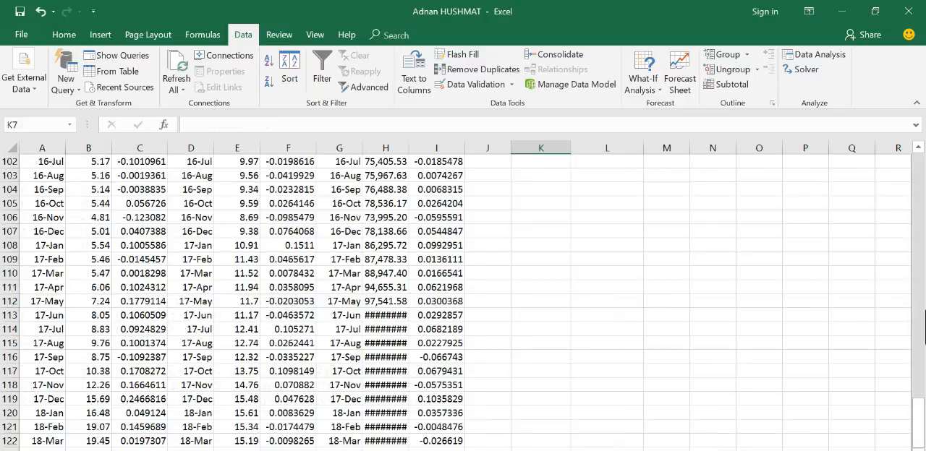
{"action": "left_click_drag", "start_coordinate": [919, 421], "coordinate": [885, 108]}
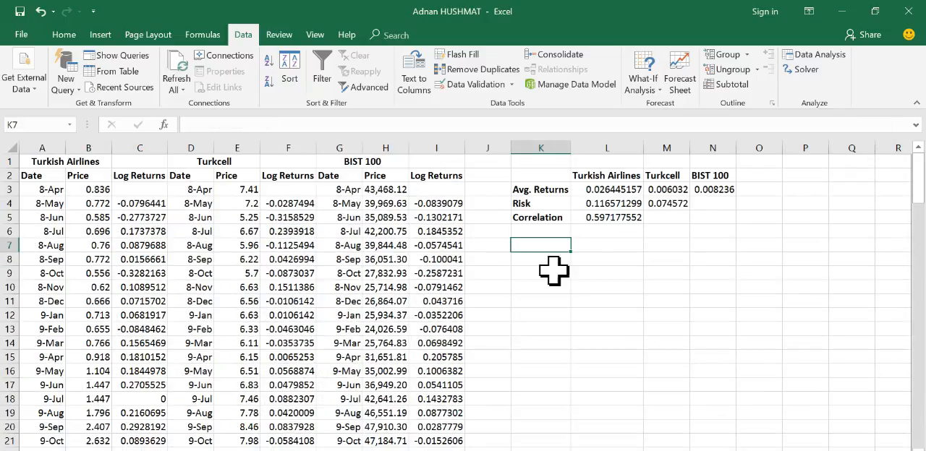
{"action": "left_click", "coordinate": [543, 229]}
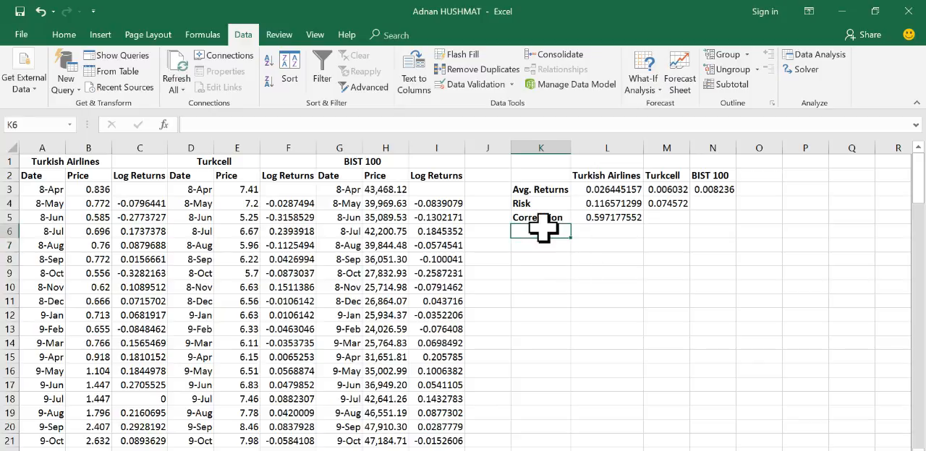
{"action": "type", "text": "Bets"}
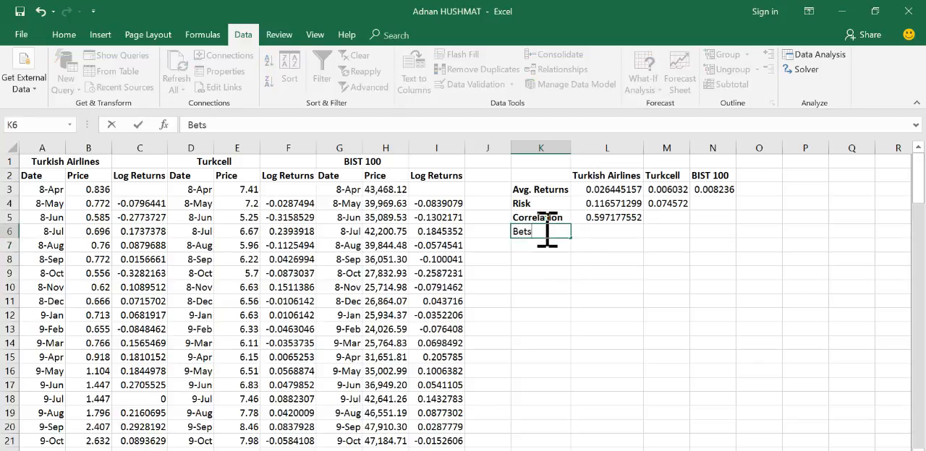
{"action": "left_click", "coordinate": [602, 233]}
{"action": "type", "text": "1.075"}
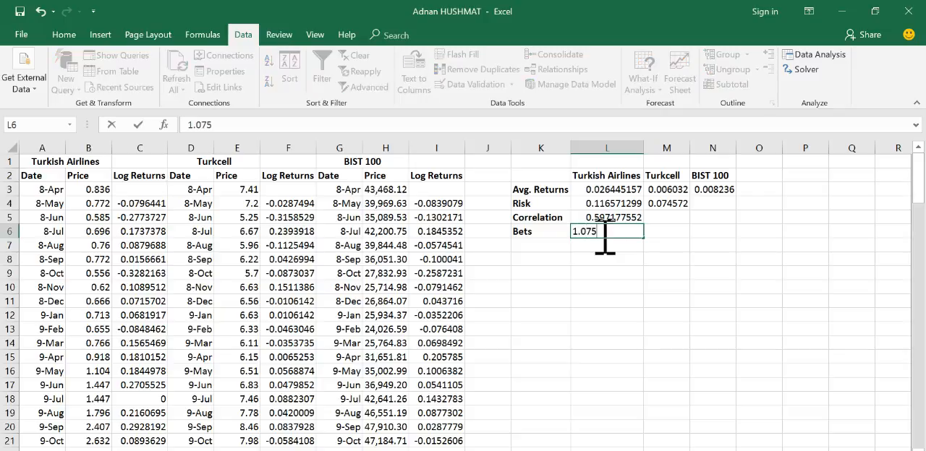
{"action": "key", "text": "ctrl+Return"}
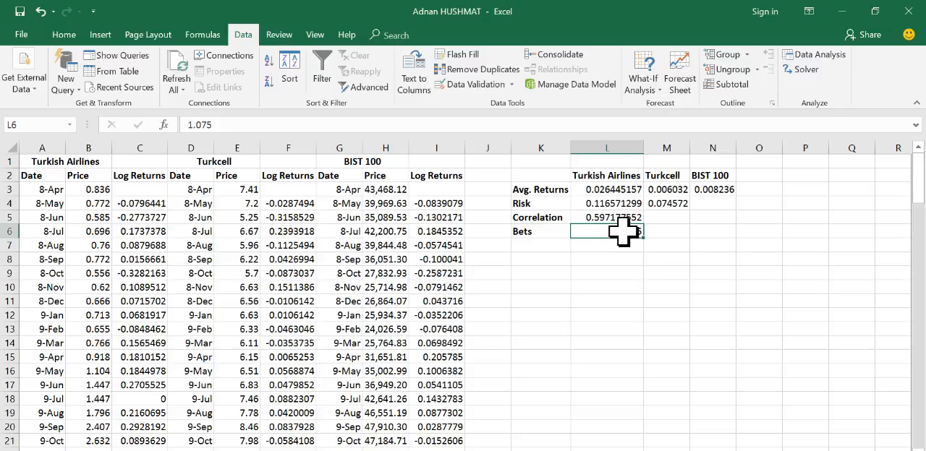
Step: Run a regression of the Turkcell log returns in F4:F122 on the BIST 100 log returns in I4:I122, with output to a new worksheet
{"action": "left_click", "coordinate": [666, 232]}
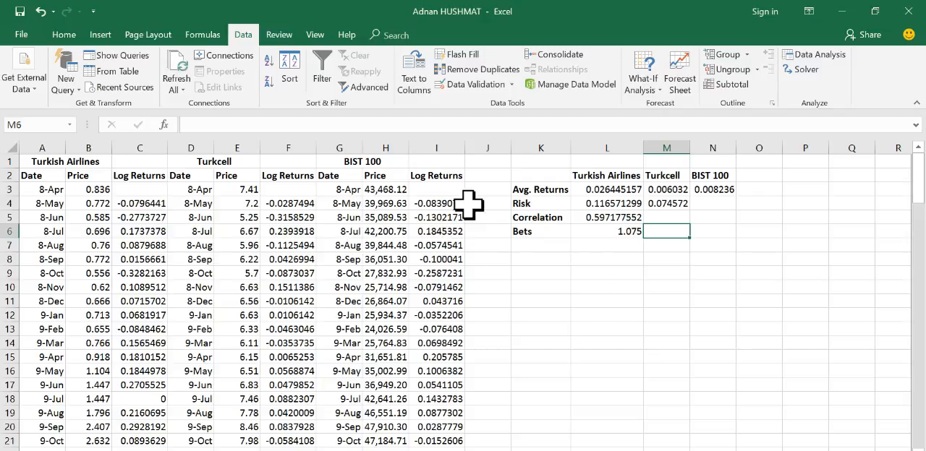
{"action": "left_click", "coordinate": [811, 56]}
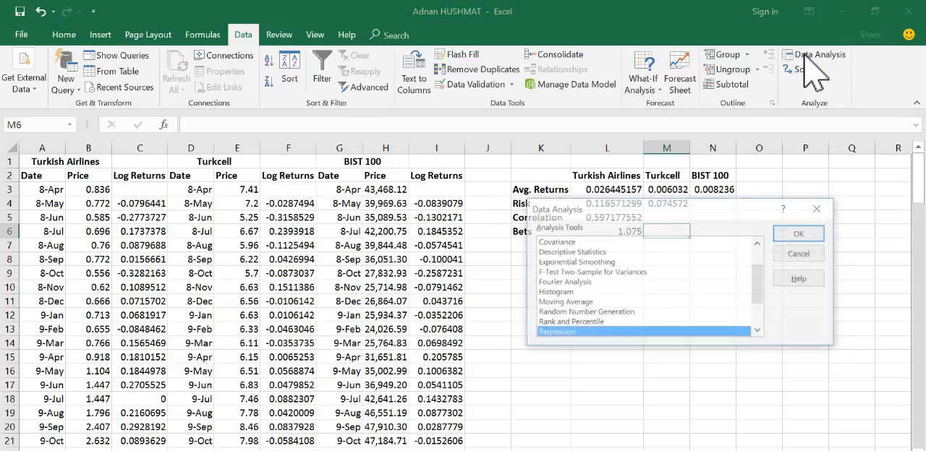
{"action": "left_click", "coordinate": [800, 234]}
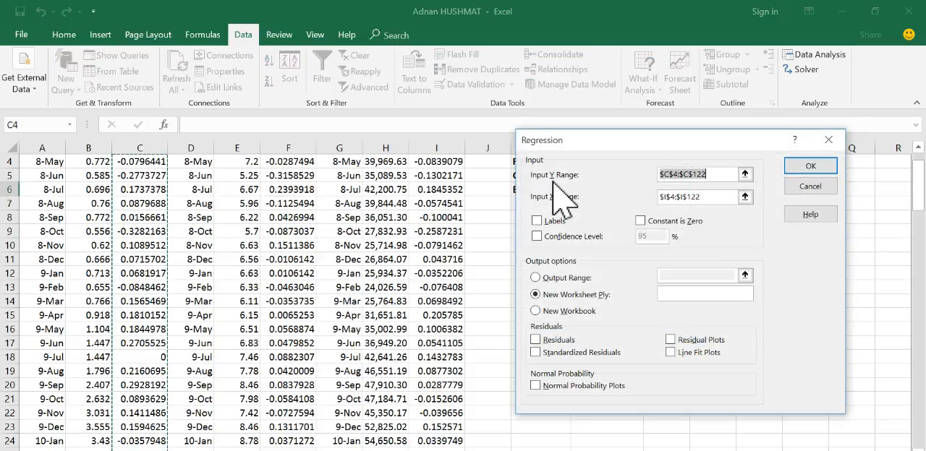
{"action": "left_click", "coordinate": [745, 174]}
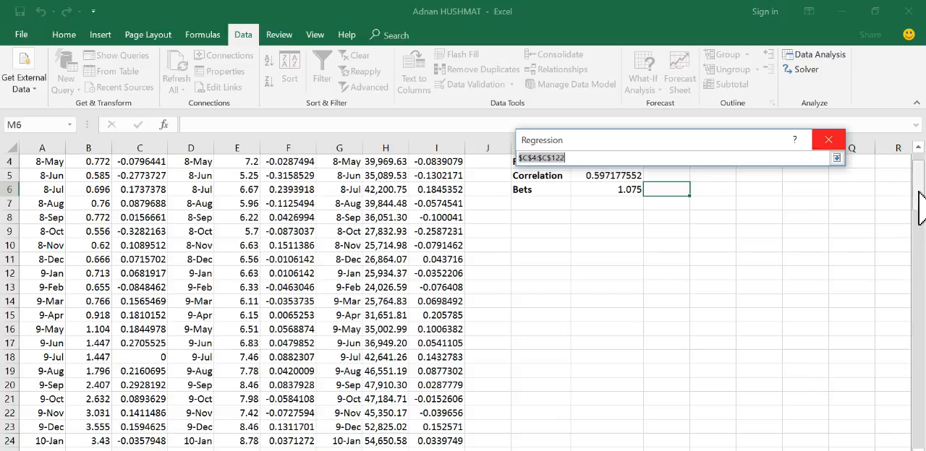
{"action": "scroll", "coordinate": [919, 207], "scroll_direction": "up", "scroll_amount": 1}
{"action": "left_click", "coordinate": [291, 203]}
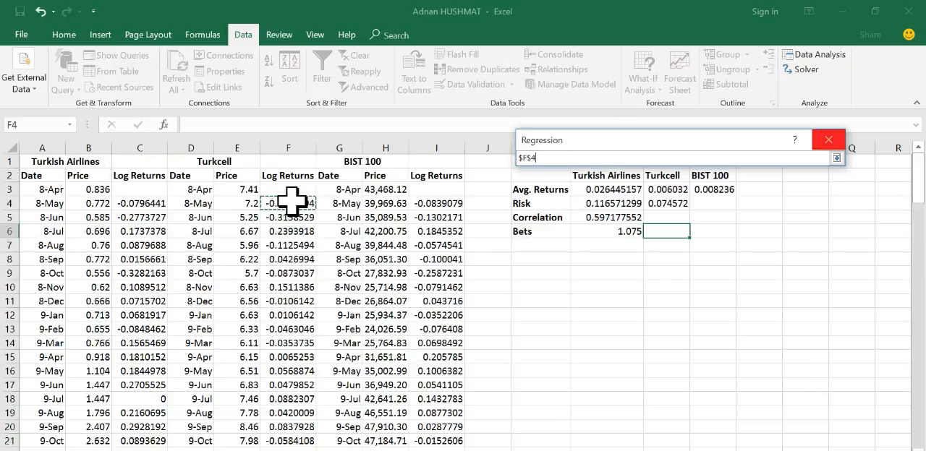
{"action": "key", "text": "ctrl+shift+Down"}
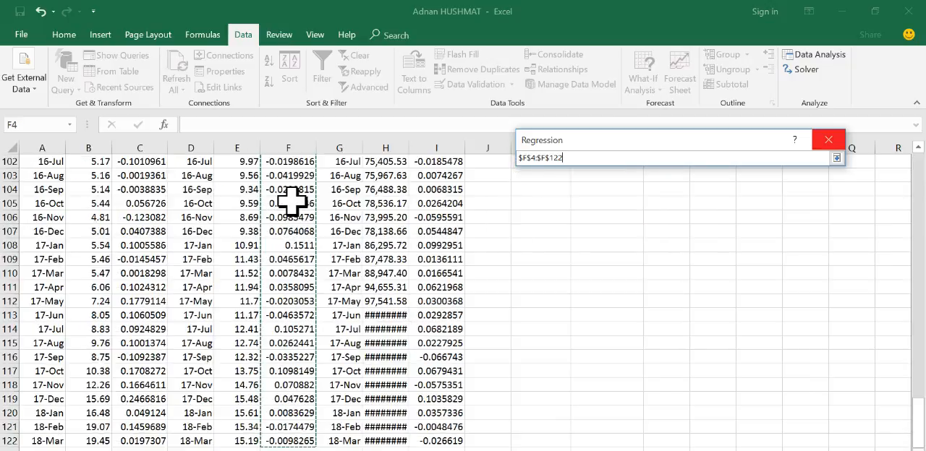
{"action": "left_click", "coordinate": [836, 158]}
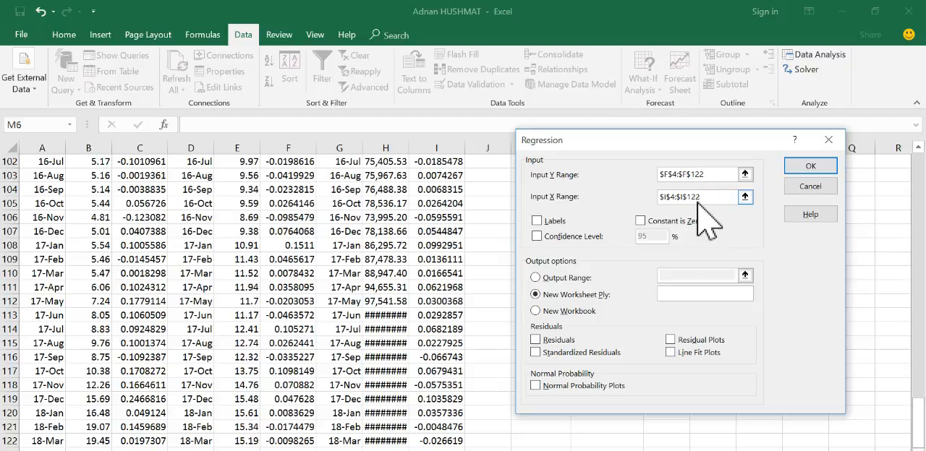
{"action": "left_click_drag", "start_coordinate": [920, 425], "coordinate": [922, 144]}
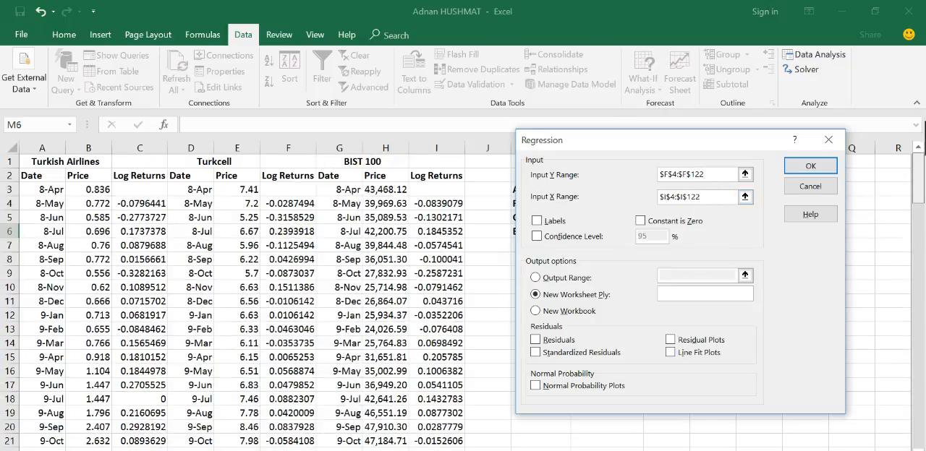
{"action": "left_click", "coordinate": [812, 166]}
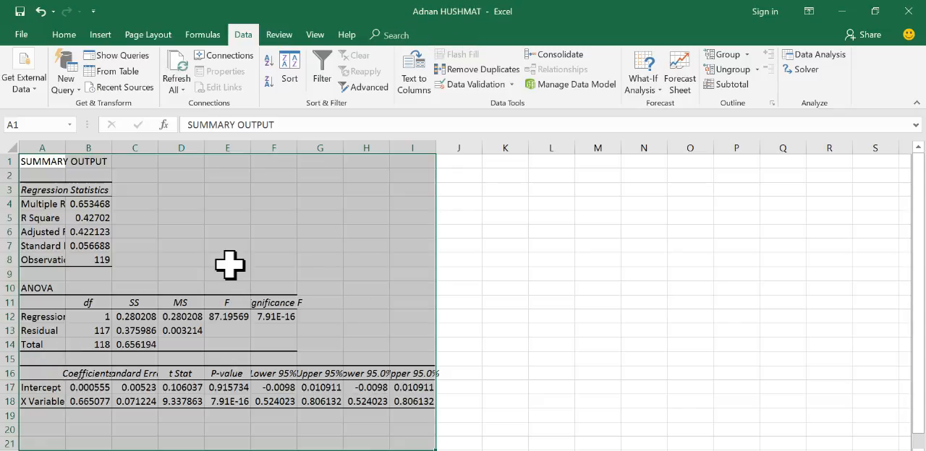
Step: Take Turkcell's beta from the X Variable coefficient in B18 of the regression output and enter 0.665 in M6 of the returns worksheet
{"action": "left_click", "coordinate": [40, 404]}
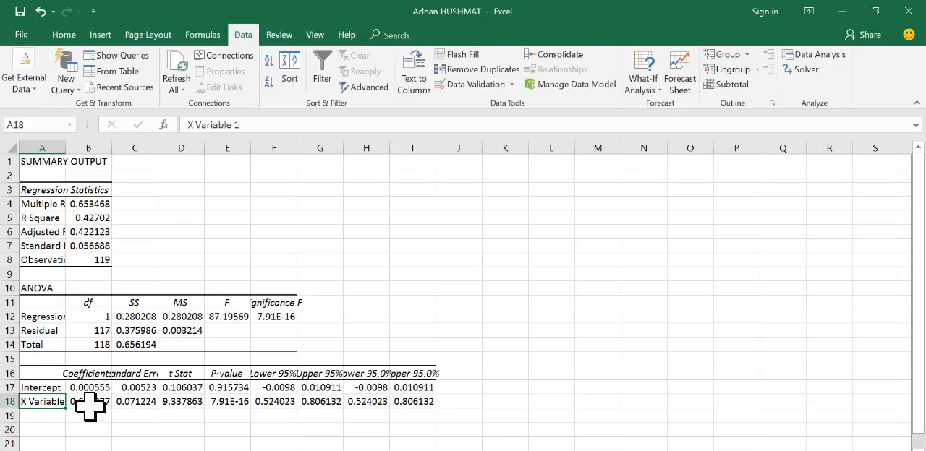
{"action": "left_click", "coordinate": [87, 406]}
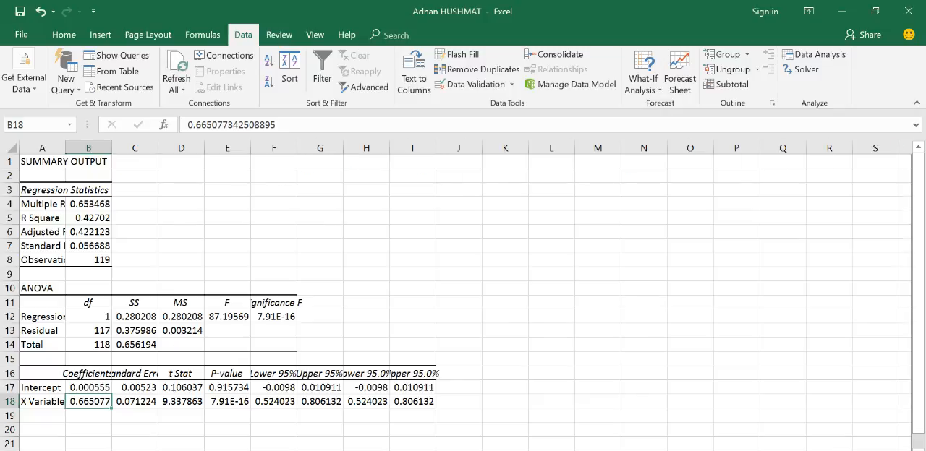
{"action": "key", "text": "ctrl+Page_Down"}
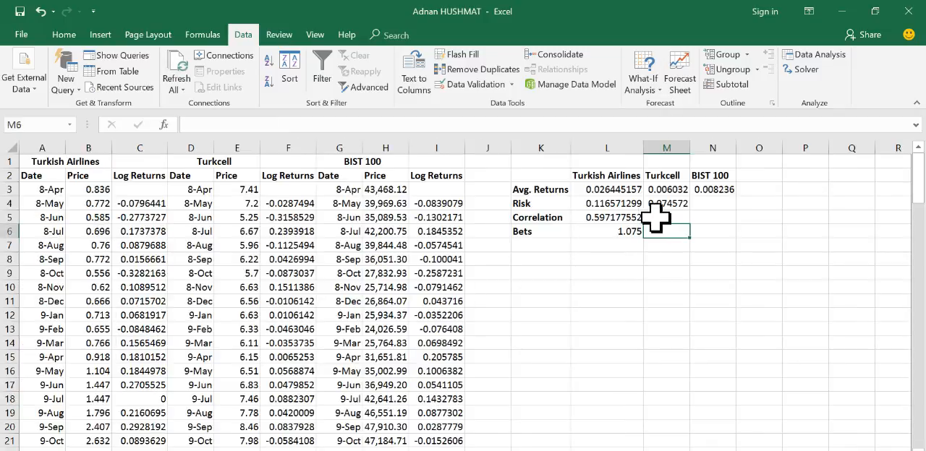
{"action": "type", "text": "0.665"}
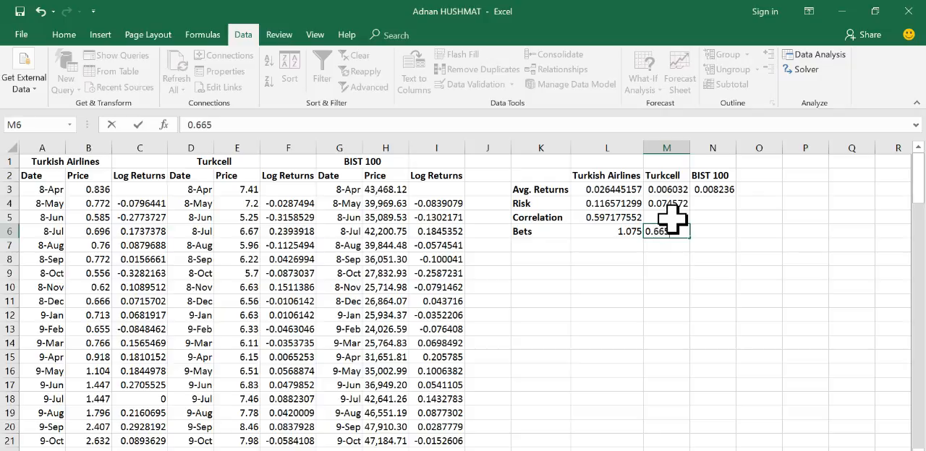
{"action": "key", "text": "Return"}
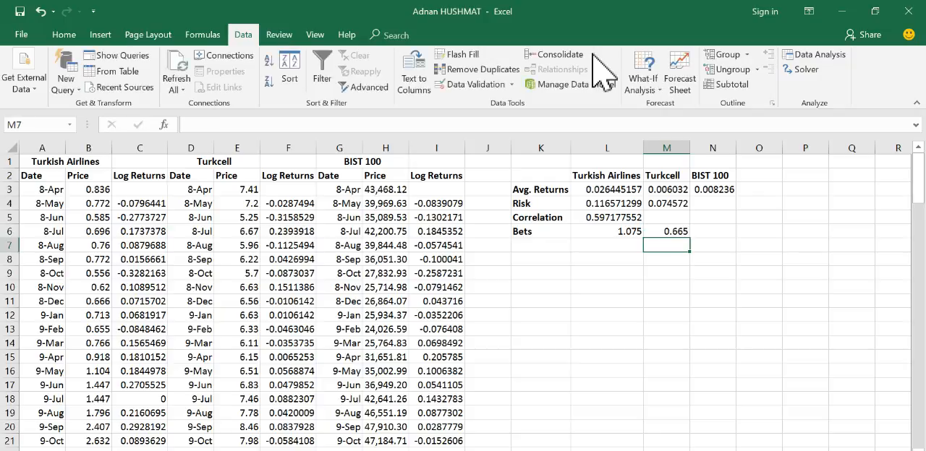
{"action": "left_click", "coordinate": [613, 230]}
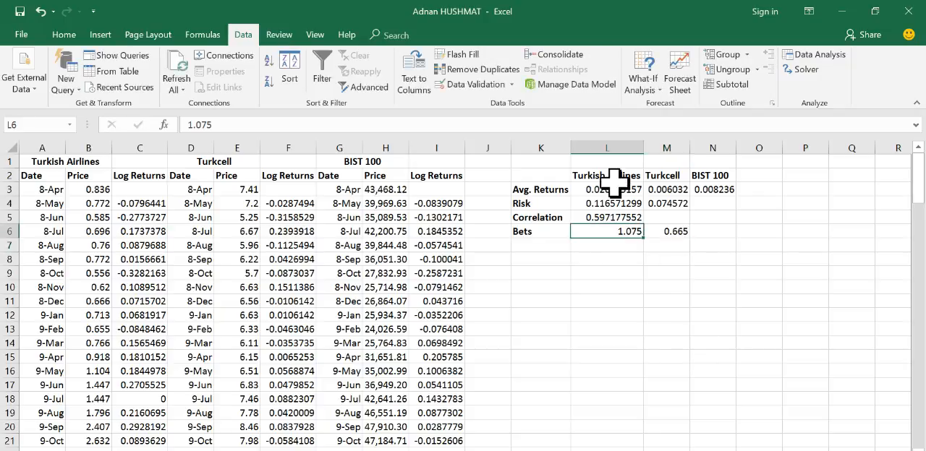
{"action": "left_click", "coordinate": [670, 231]}
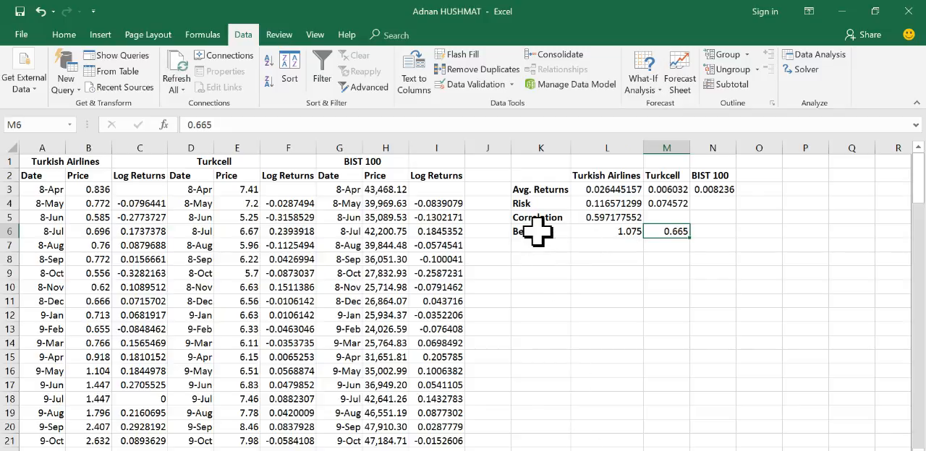
Step: Correct the label in K6 to Beta
{"action": "double_click", "coordinate": [544, 231]}
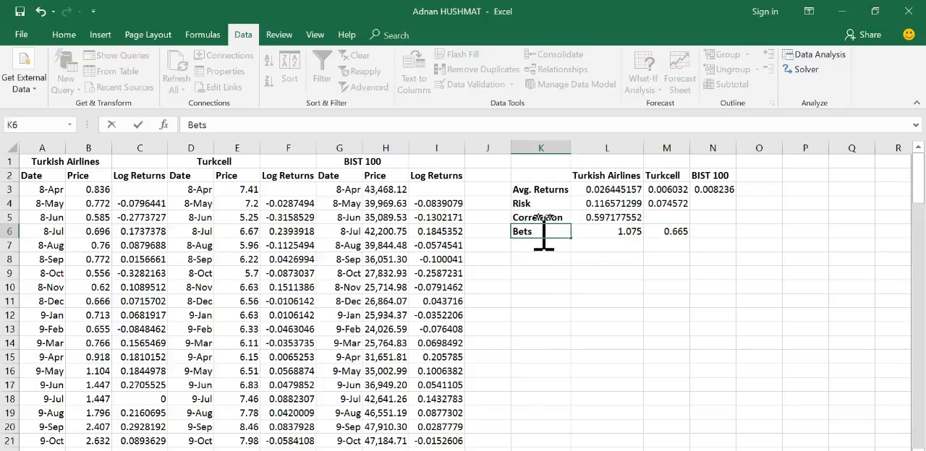
{"action": "type", "text": "a"}
{"action": "left_click", "coordinate": [595, 300]}
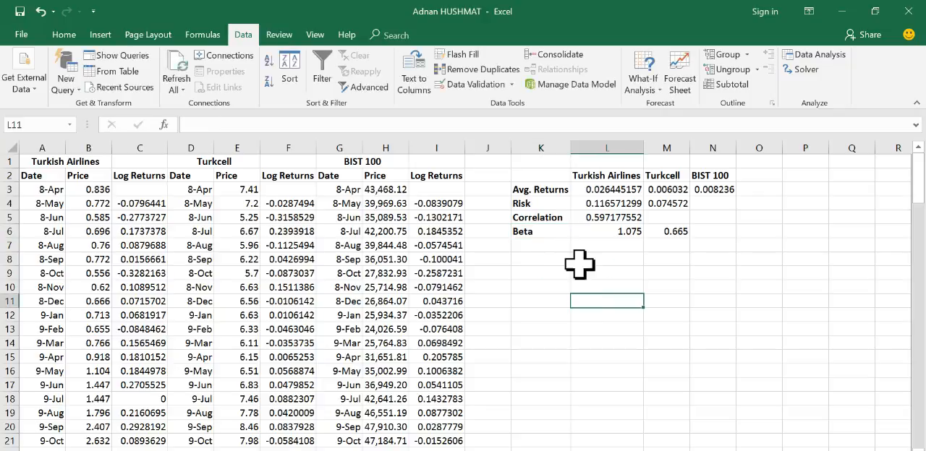
{"action": "left_click", "coordinate": [552, 233]}
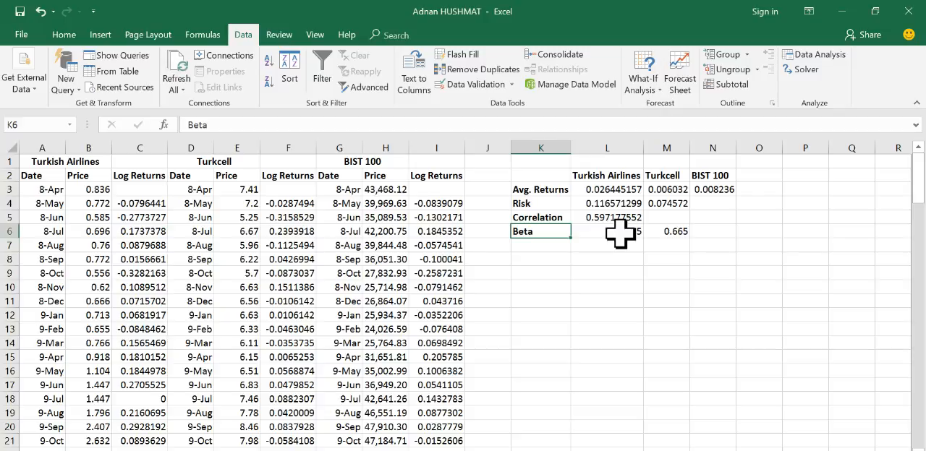
{"action": "left_click", "coordinate": [672, 232]}
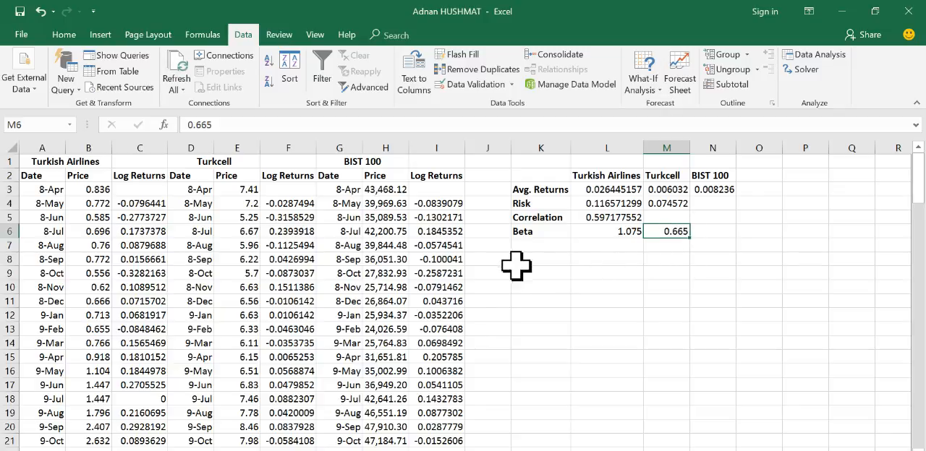
Step: Switch to the assignment document in Word, read the remaining tasks from the CAPM expected returns onward, and return to the Excel workbook
{"action": "key", "text": "alt+Tab"}
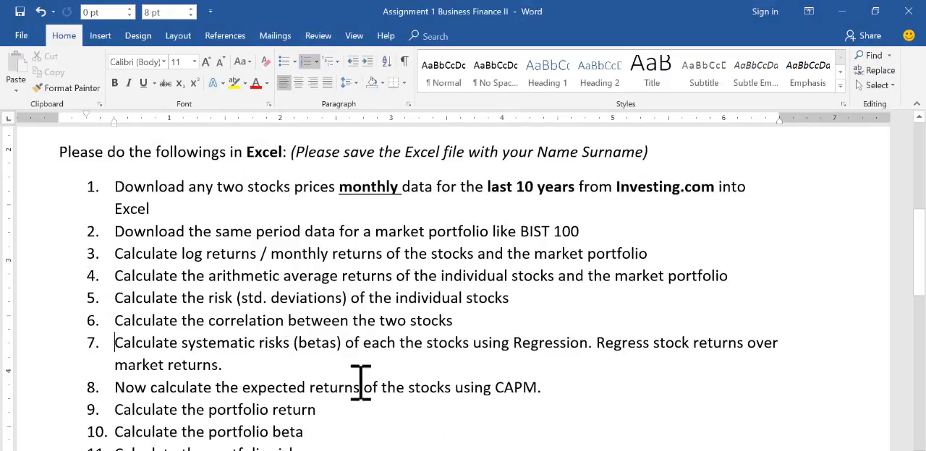
{"action": "scroll", "coordinate": [128, 320], "scroll_direction": "down", "scroll_amount": 2}
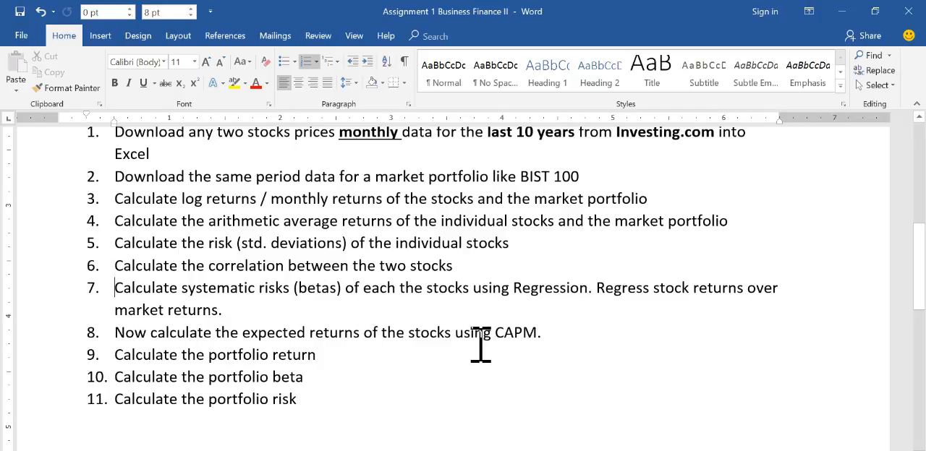
{"action": "left_click", "coordinate": [544, 450]}
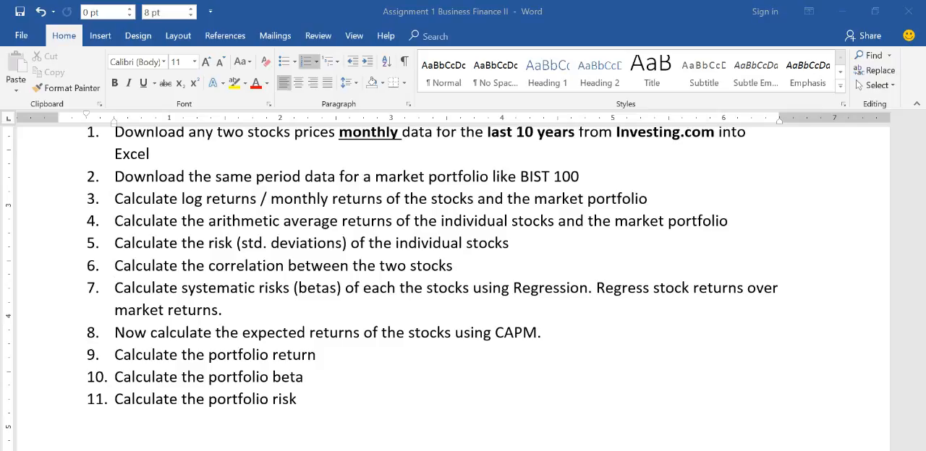
{"action": "left_click", "coordinate": [703, 424]}
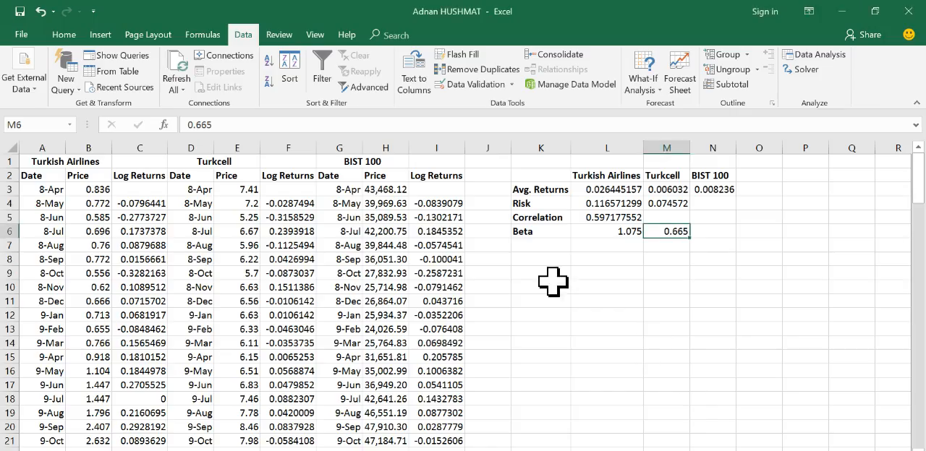
Step: Add the label Risk-free Rate in K7 and widen column K to fit it
{"action": "left_click", "coordinate": [526, 259]}
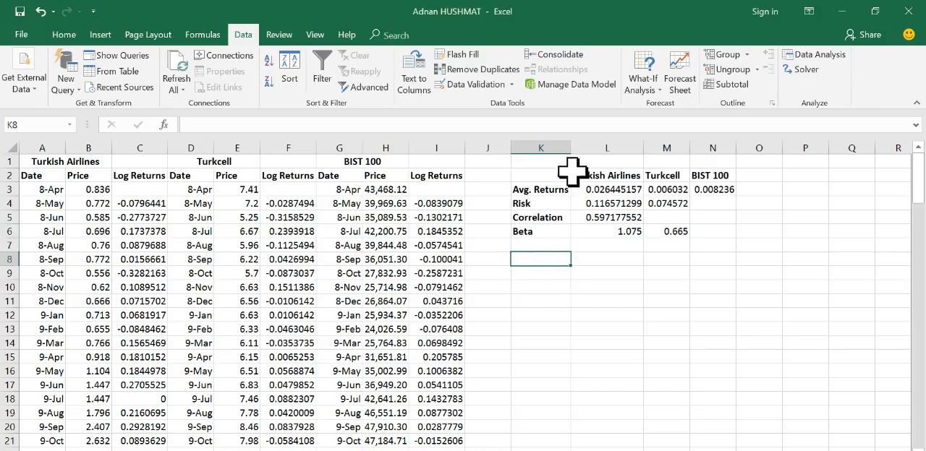
{"action": "left_click", "coordinate": [541, 244]}
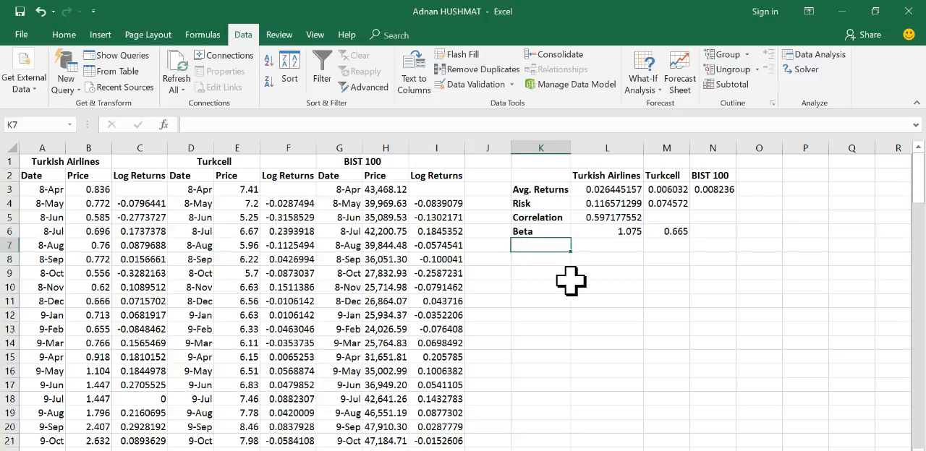
{"action": "type", "text": "Risk-free Rate"}
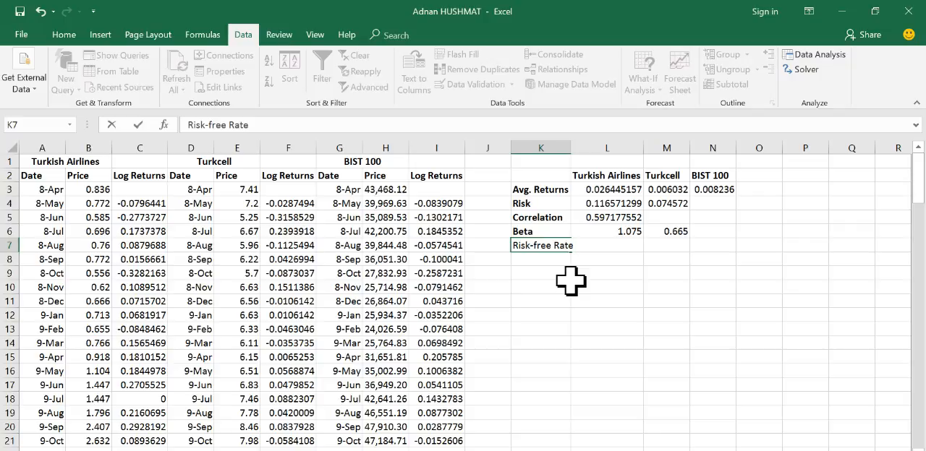
{"action": "key", "text": "Return"}
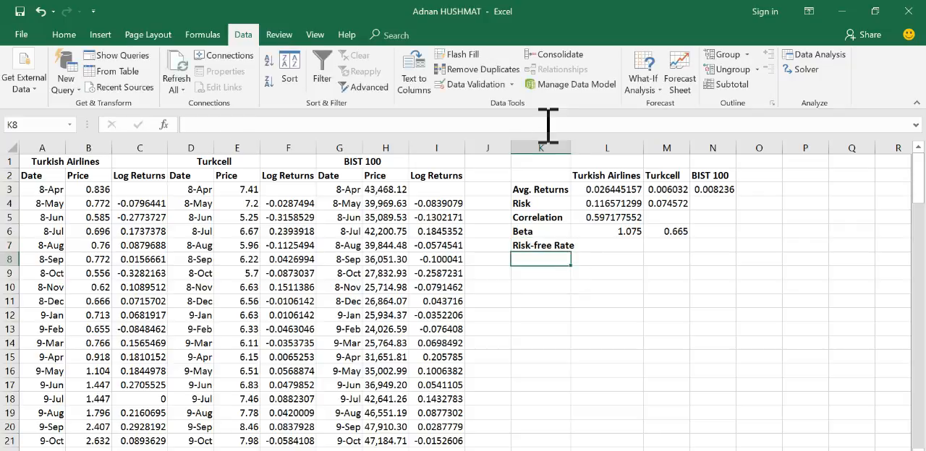
{"action": "left_click_drag", "start_coordinate": [574, 147], "coordinate": [579, 148]}
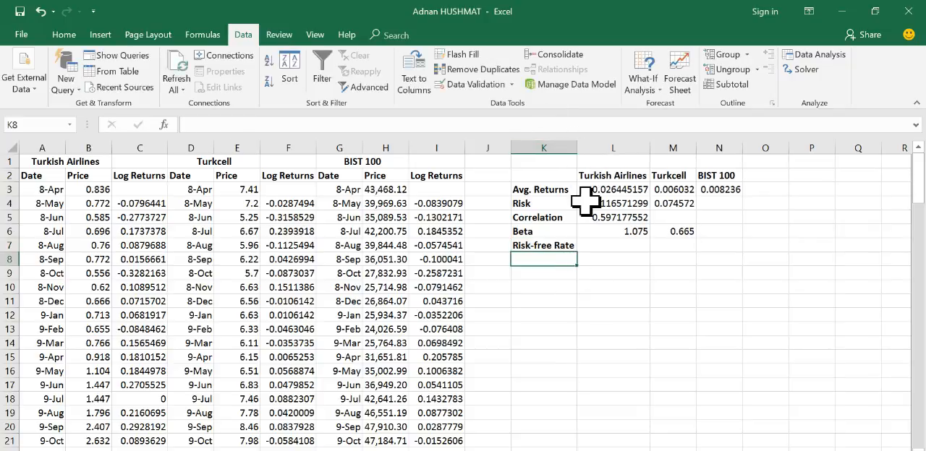
Step: Enter 1.02 as the risk-free rate in L7
{"action": "left_click", "coordinate": [612, 246]}
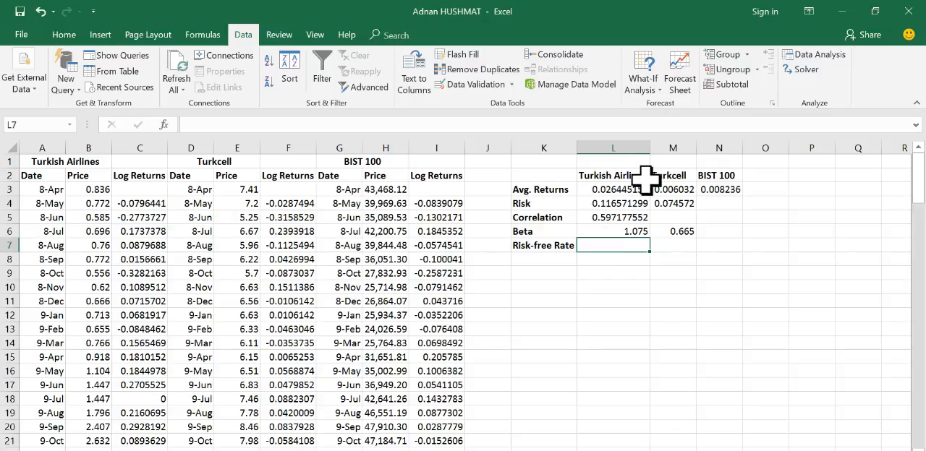
{"action": "left_click", "coordinate": [546, 246]}
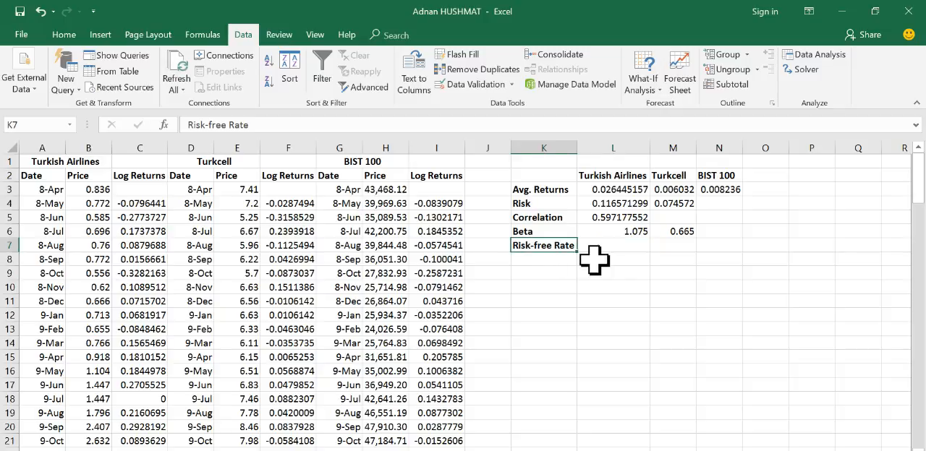
{"action": "left_click", "coordinate": [605, 248]}
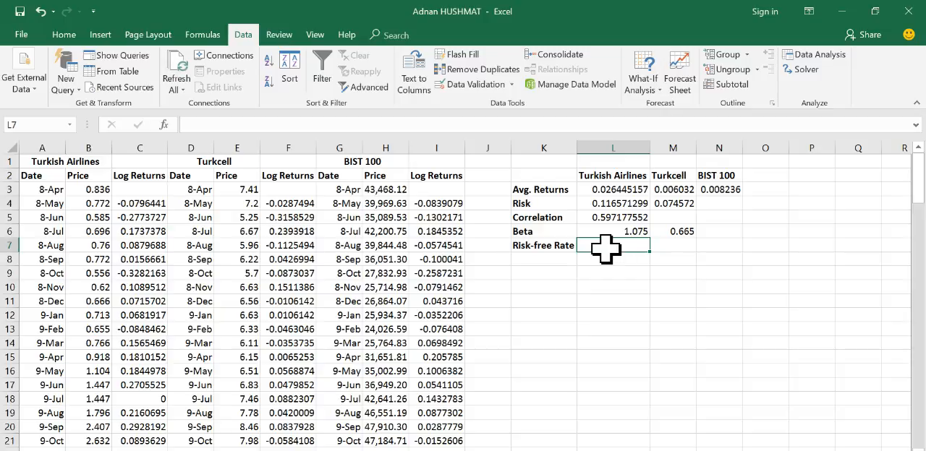
{"action": "type", "text": "1"}
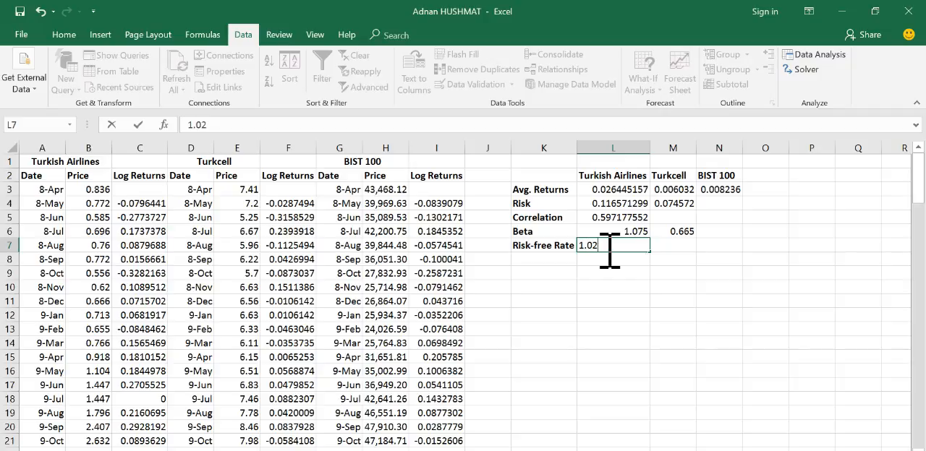
{"action": "type", "text": ".02"}
{"action": "key", "text": "Return"}
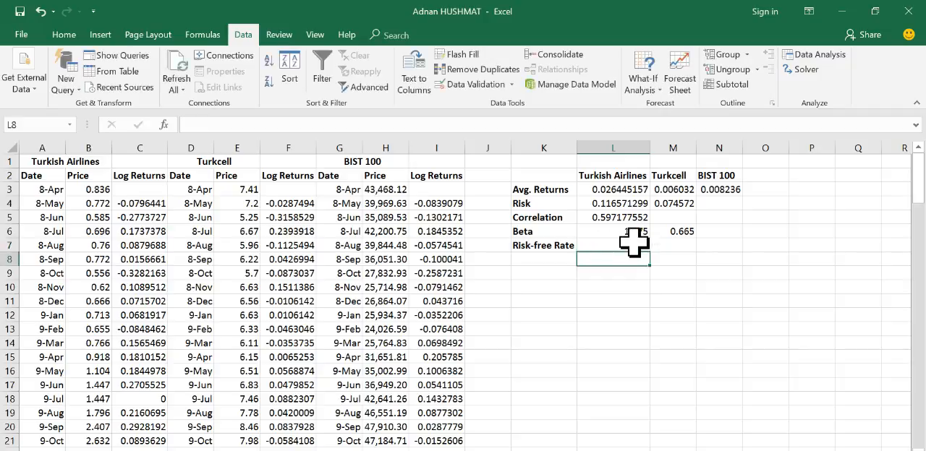
{"action": "left_click", "coordinate": [635, 245]}
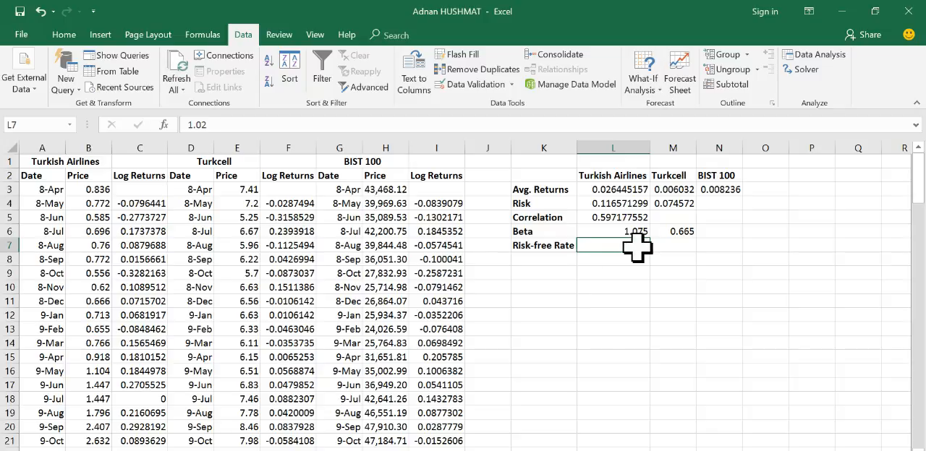
Step: Add the label Exp. Return CAPM in K8 and widen column K to fit it
{"action": "left_click", "coordinate": [544, 271]}
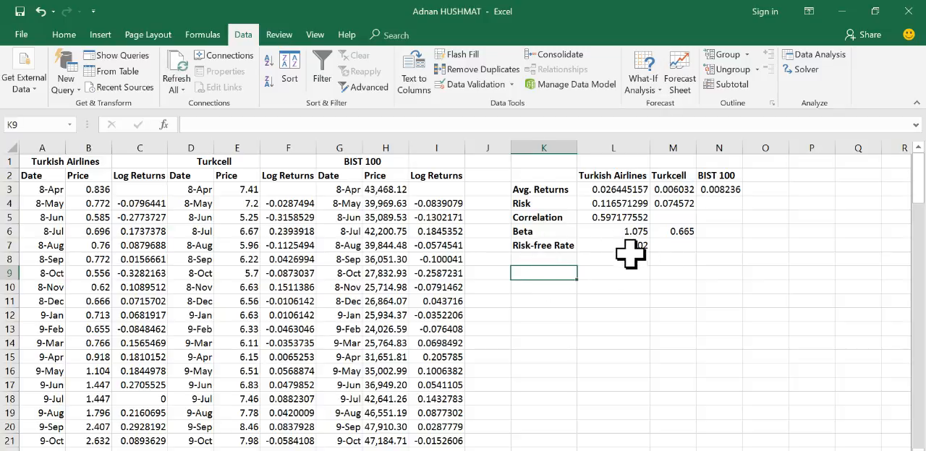
{"action": "left_click", "coordinate": [542, 258]}
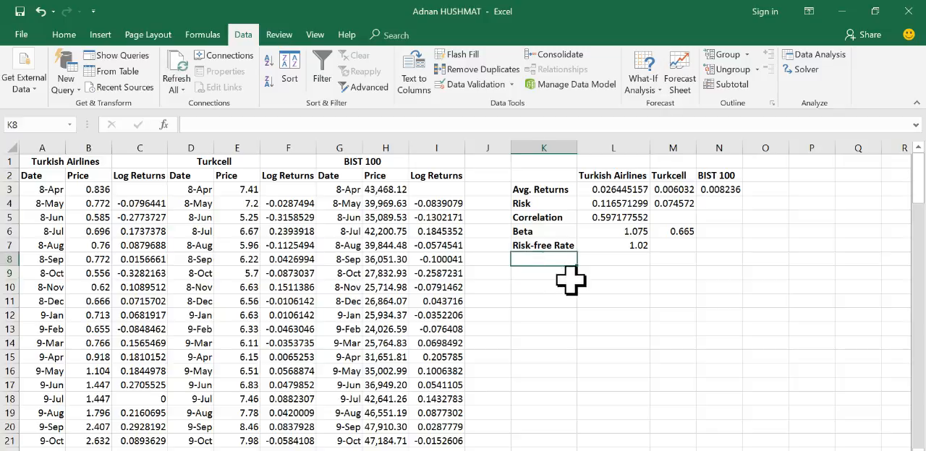
{"action": "type", "text": "Exp. Return CAPM"}
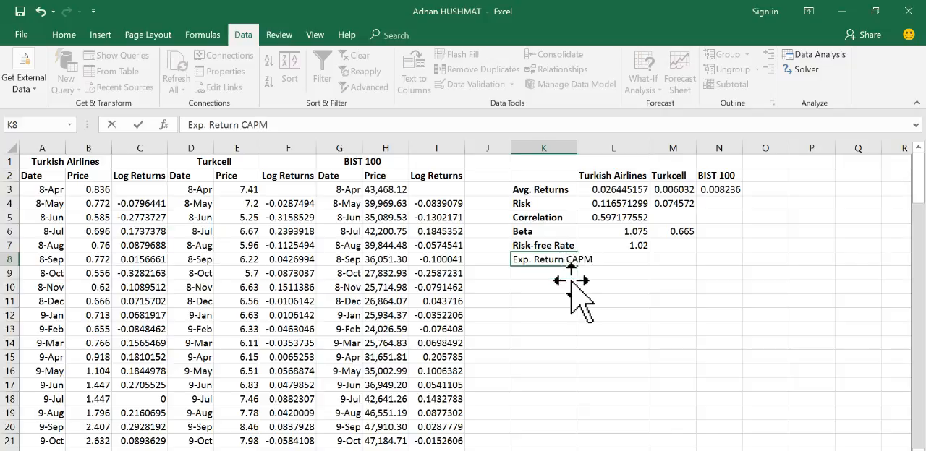
{"action": "key", "text": "Return"}
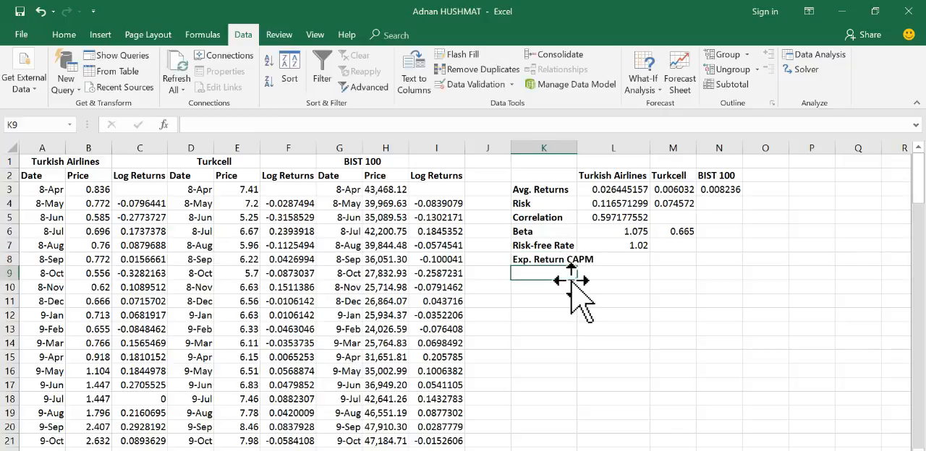
{"action": "double_click", "coordinate": [579, 149]}
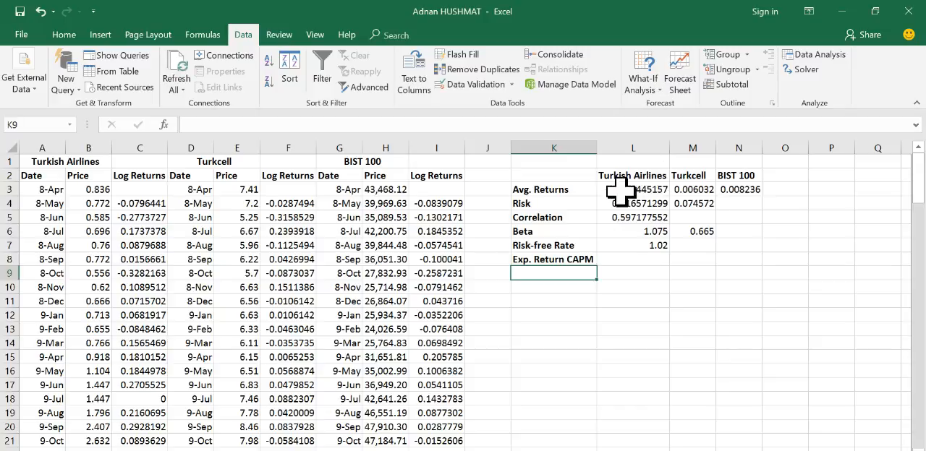
Step: Calculate the CAPM expected return for Turkish Airlines in L8 with the formula =L7+L6*(N3-L7)
{"action": "left_click", "coordinate": [606, 260]}
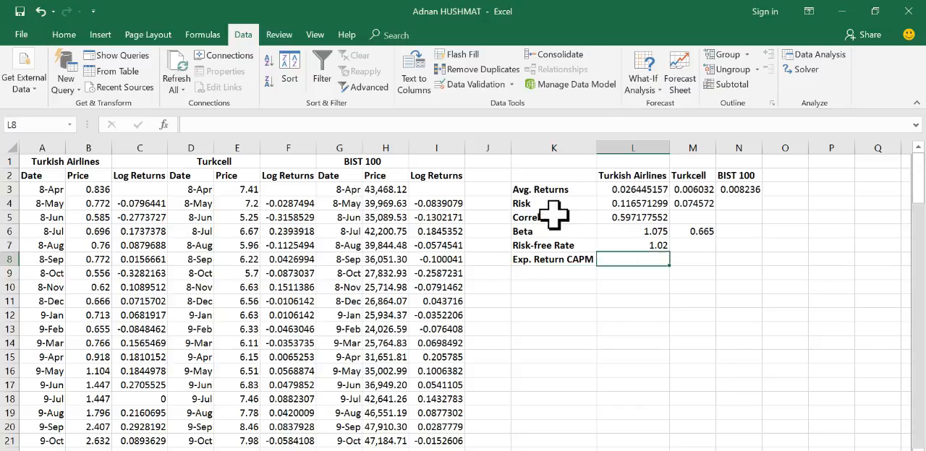
{"action": "left_click", "coordinate": [625, 189]}
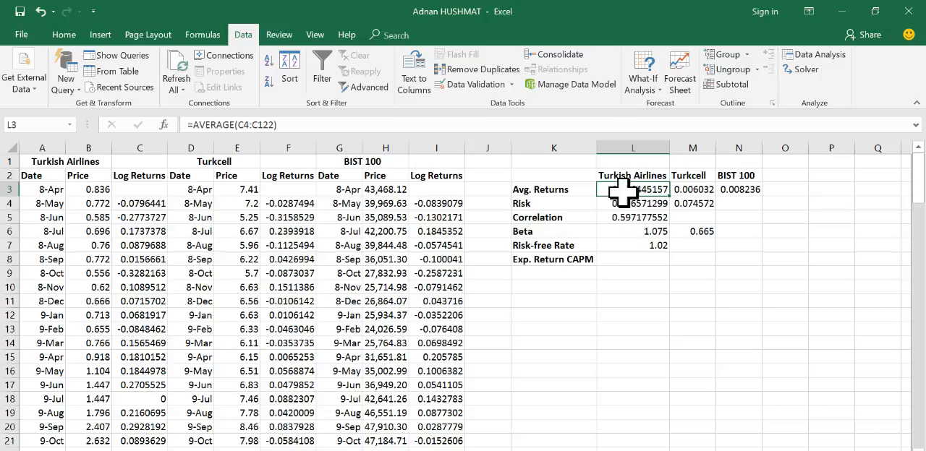
{"action": "left_click", "coordinate": [536, 257]}
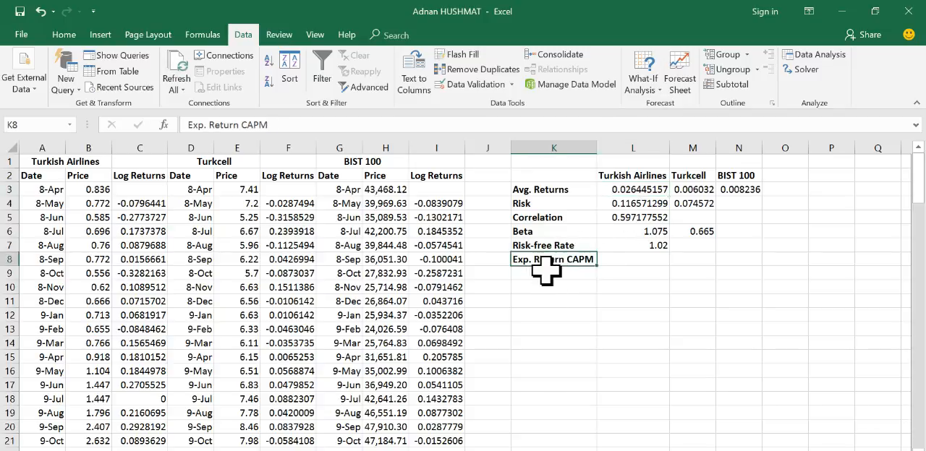
{"action": "left_click", "coordinate": [608, 264]}
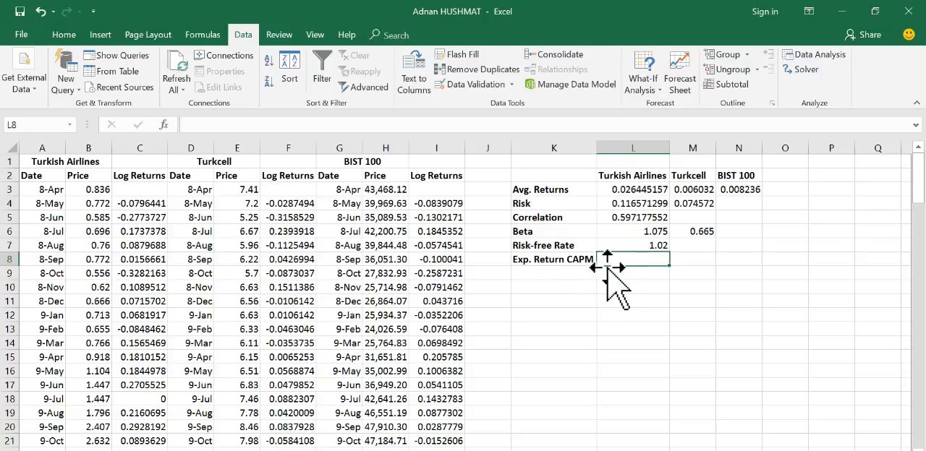
{"action": "left_click", "coordinate": [248, 124]}
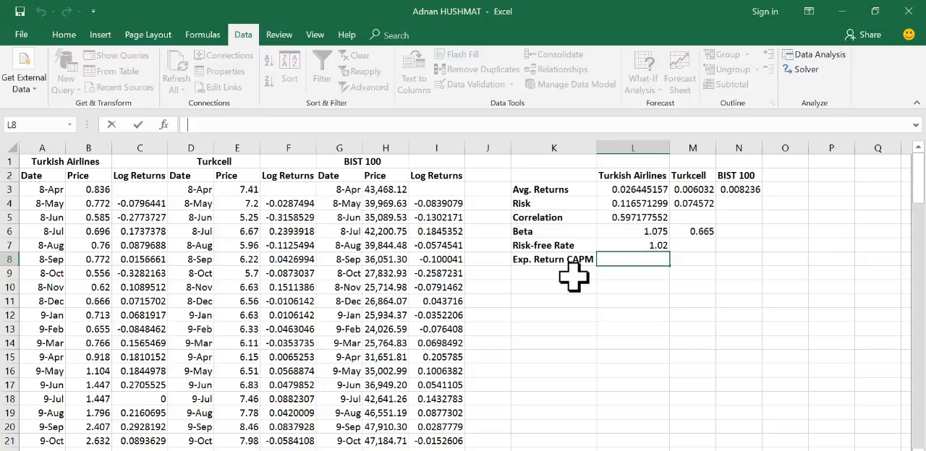
{"action": "type", "text": "="}
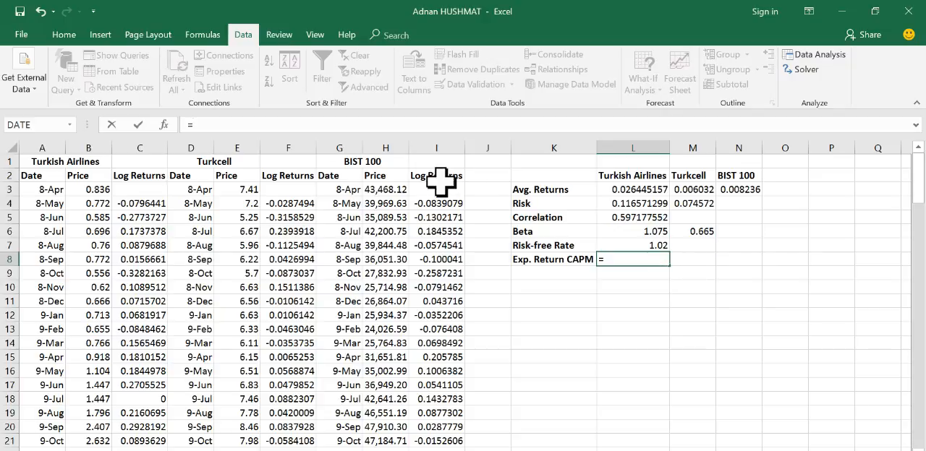
{"action": "left_click", "coordinate": [654, 245]}
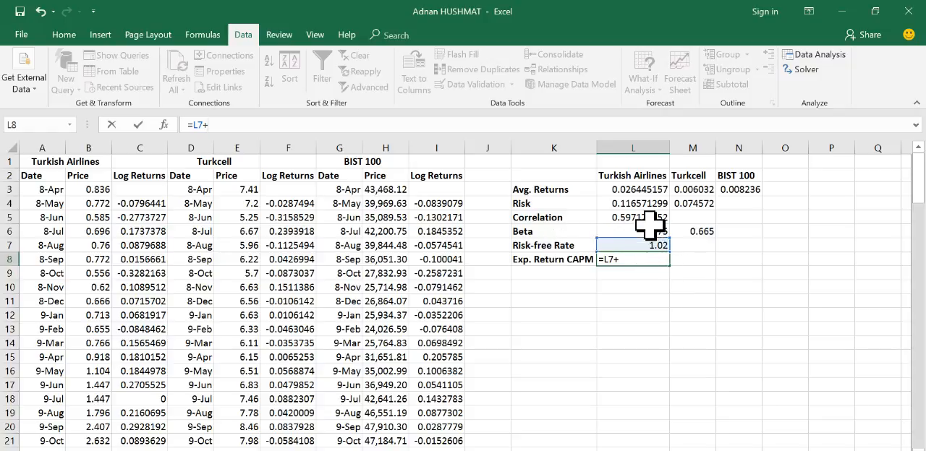
{"action": "left_click", "coordinate": [652, 230]}
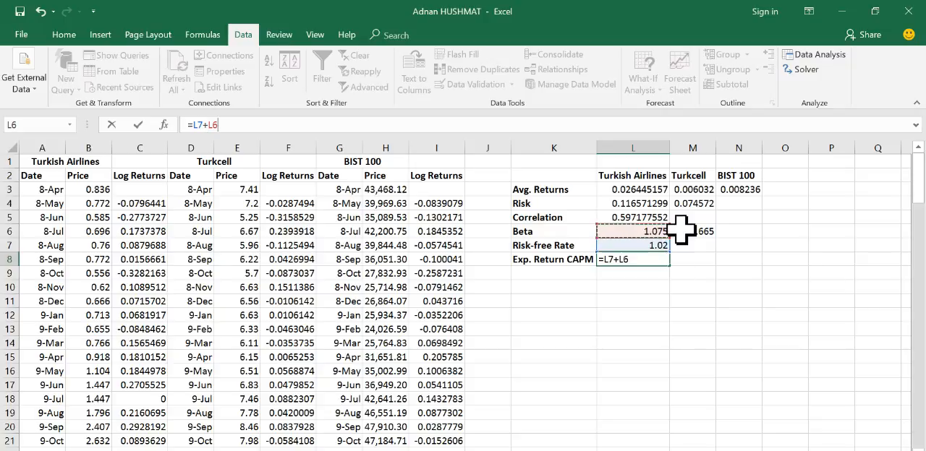
{"action": "type", "text": "*"}
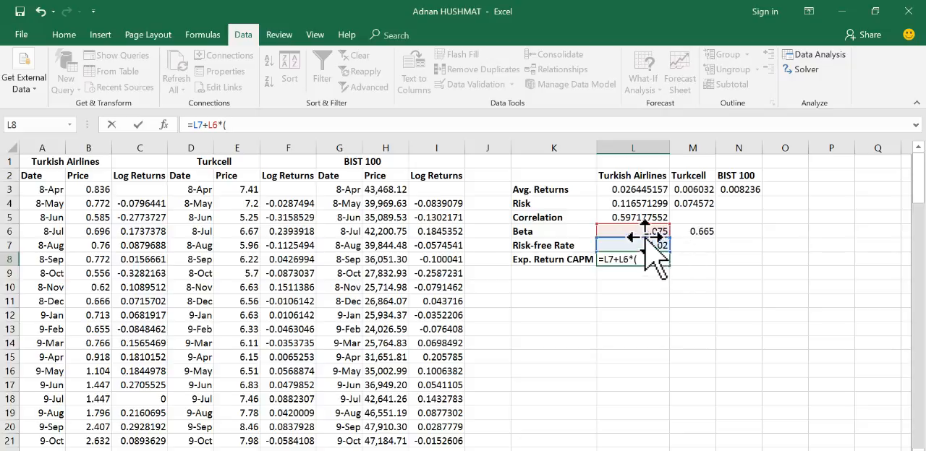
{"action": "left_click", "coordinate": [749, 189]}
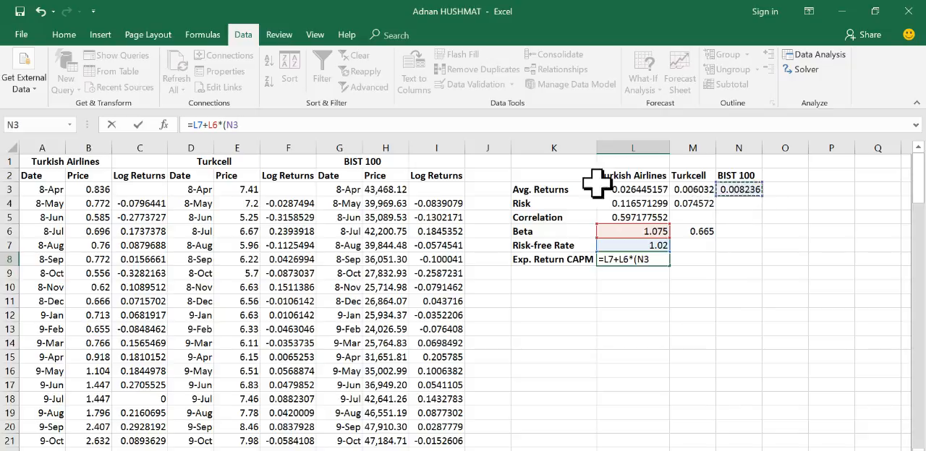
{"action": "type", "text": "-"}
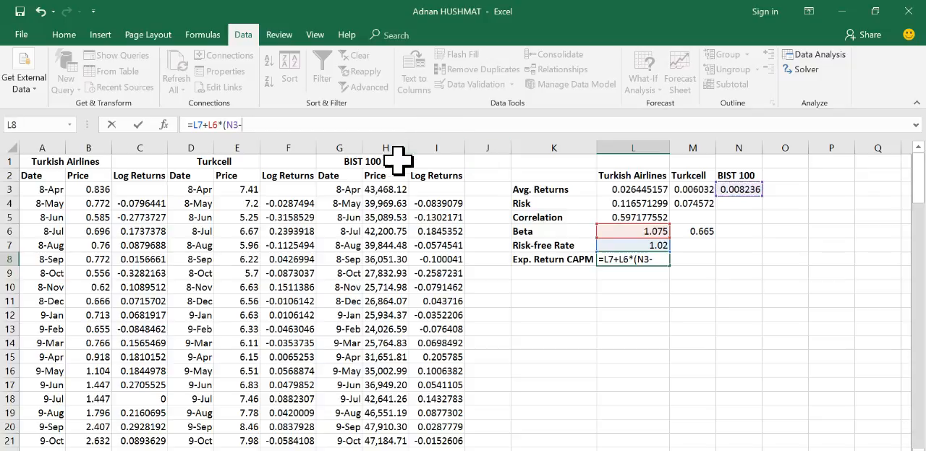
{"action": "left_click", "coordinate": [654, 246]}
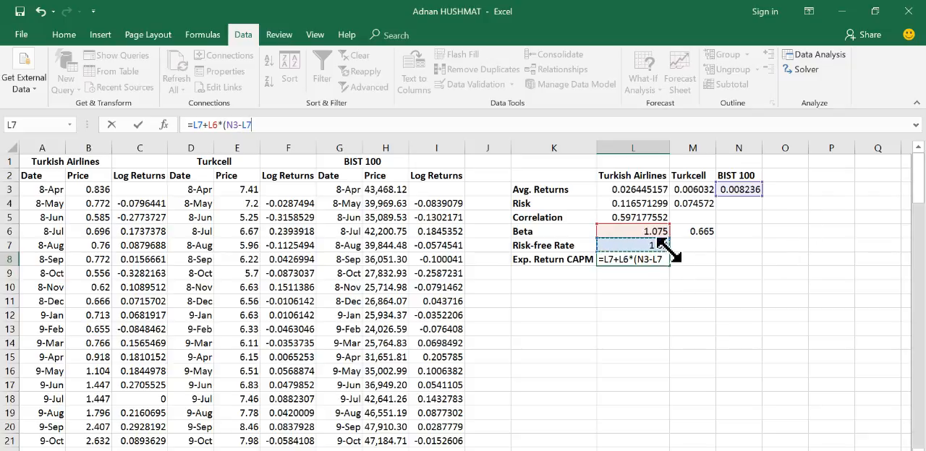
{"action": "type", "text": ")"}
{"action": "key", "text": "Return"}
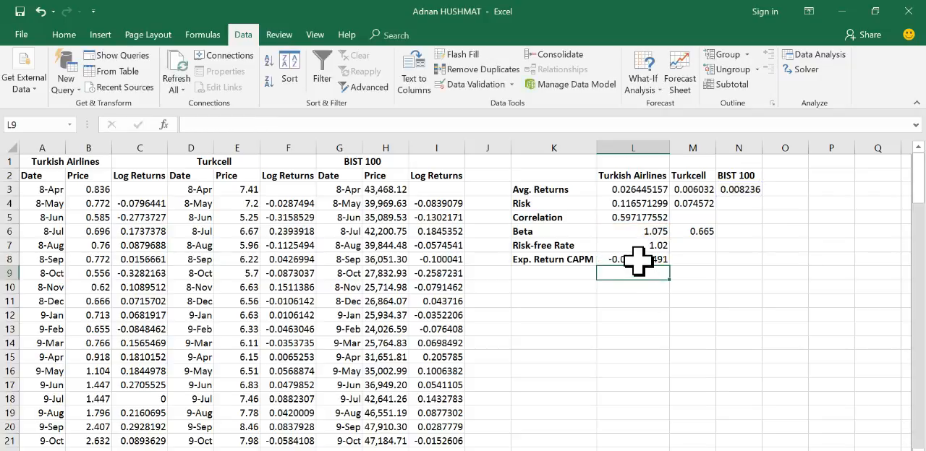
{"action": "left_click", "coordinate": [637, 261]}
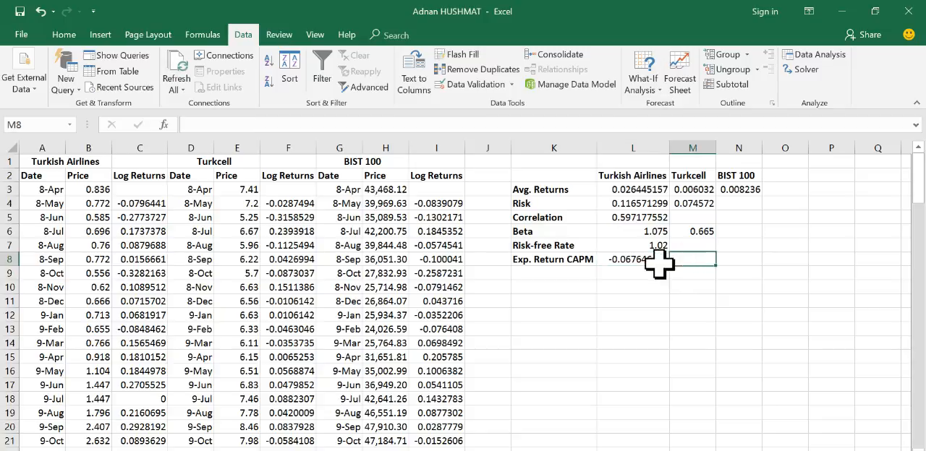
Step: Calculate the CAPM expected return for Turkcell in M8 with the formula =L7+M6*(N3-L7)
{"action": "left_click", "coordinate": [696, 259]}
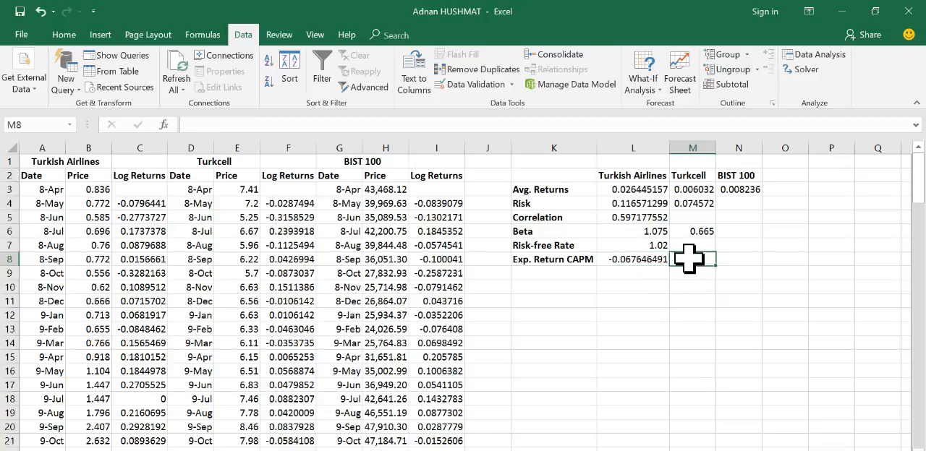
{"action": "left_click", "coordinate": [411, 126]}
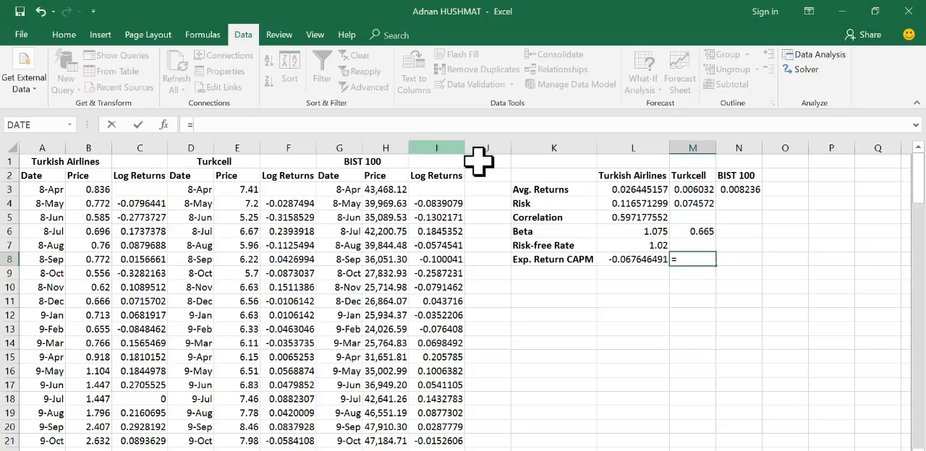
{"action": "type", "text": "="}
{"action": "left_click", "coordinate": [649, 246]}
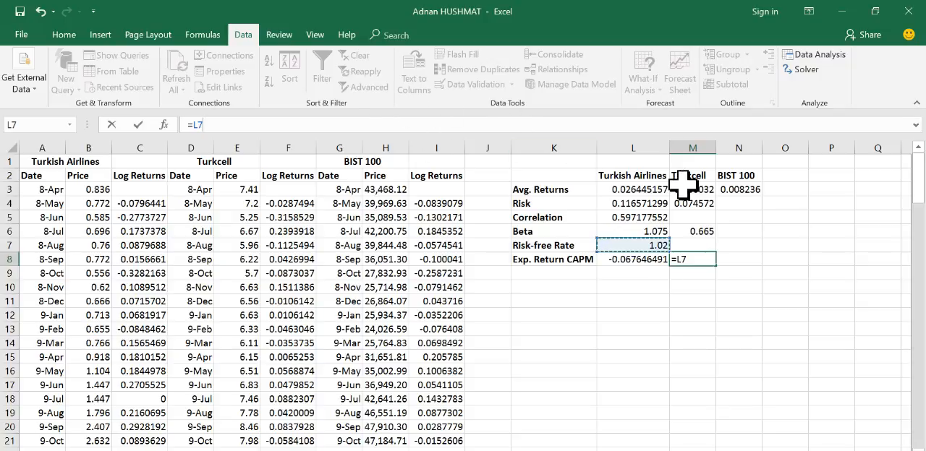
{"action": "type", "text": "+"}
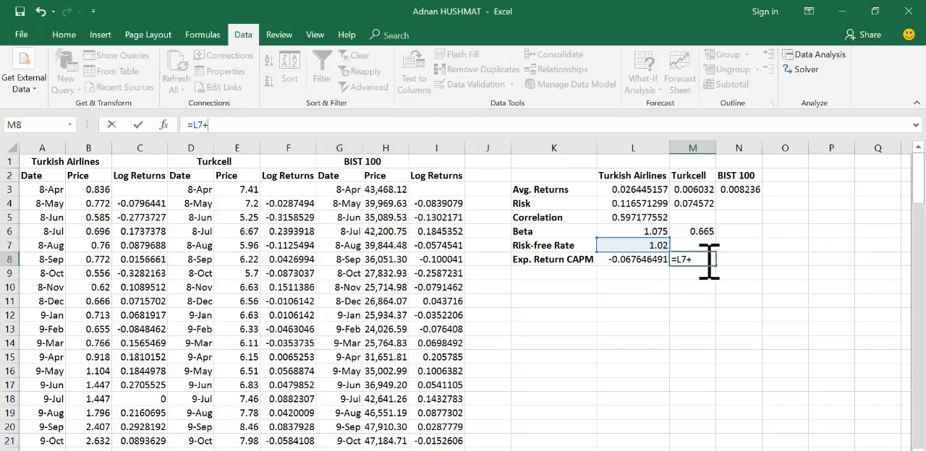
{"action": "left_click", "coordinate": [703, 231]}
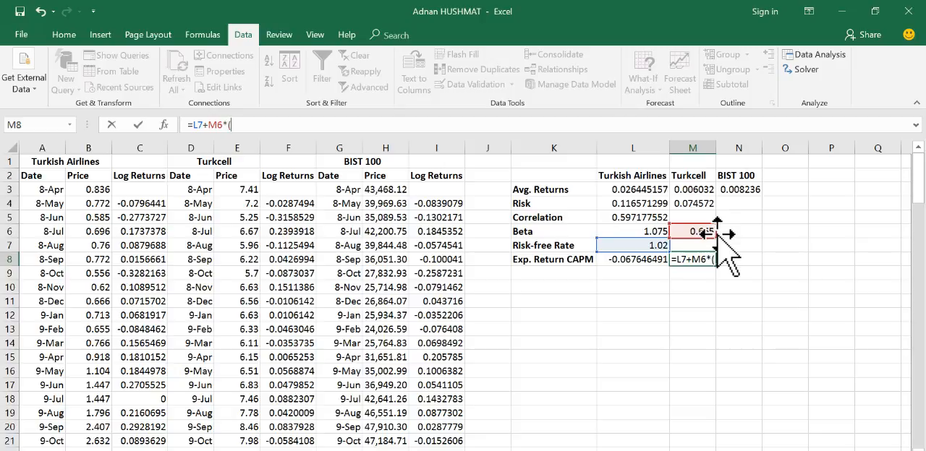
{"action": "left_click", "coordinate": [738, 190]}
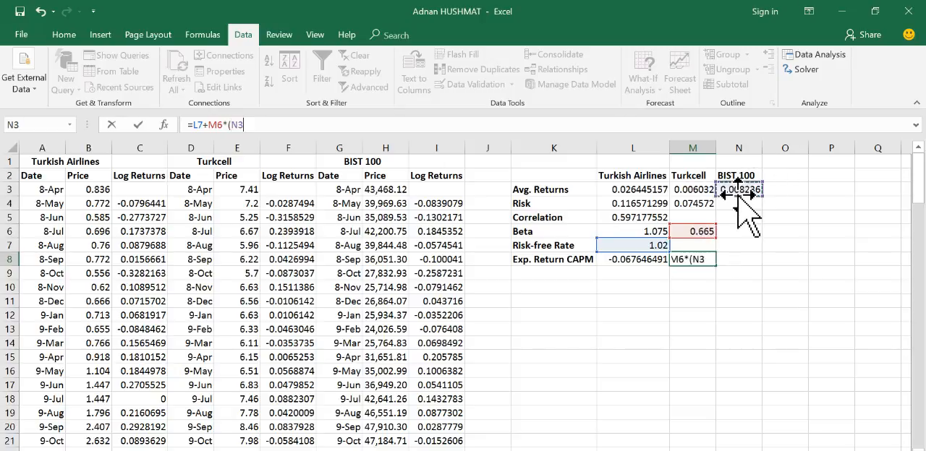
{"action": "type", "text": "-"}
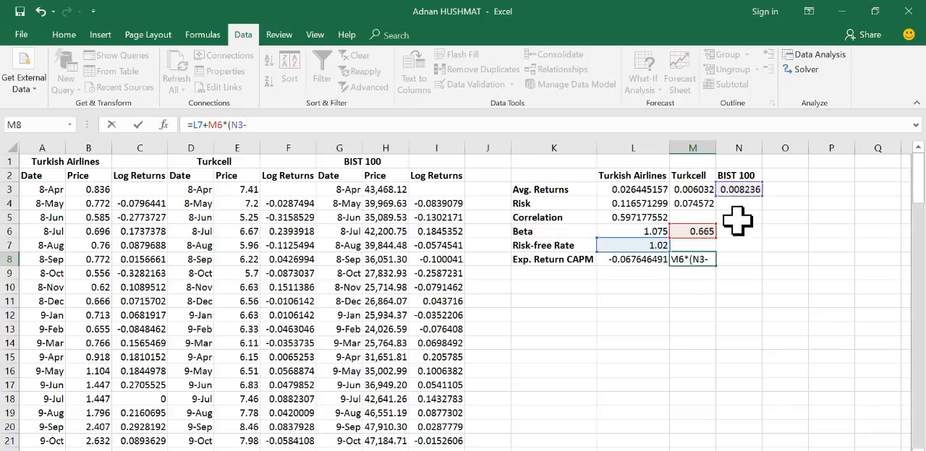
{"action": "left_click", "coordinate": [654, 246]}
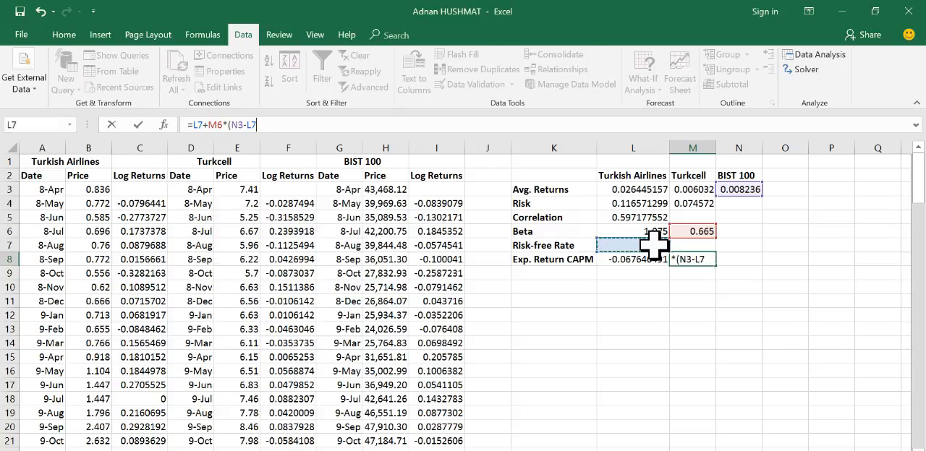
{"action": "type", "text": ")"}
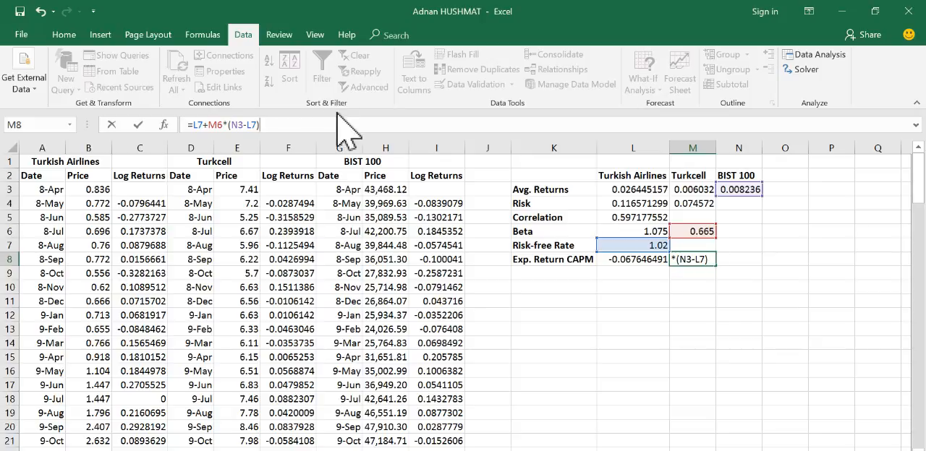
{"action": "key", "text": "Return"}
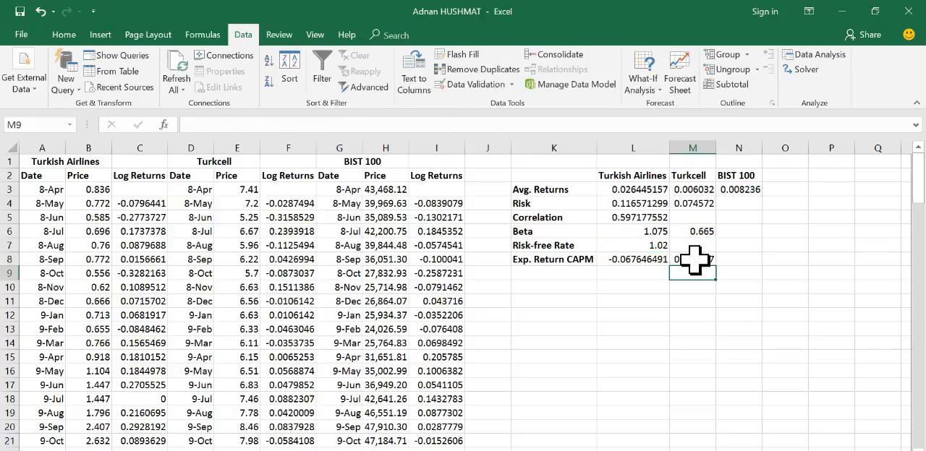
Step: Review the average returns used with the risk-free rate, and change the risk-free rate in L7 to 0.001
{"action": "left_click", "coordinate": [693, 259]}
{"action": "left_click", "coordinate": [650, 246]}
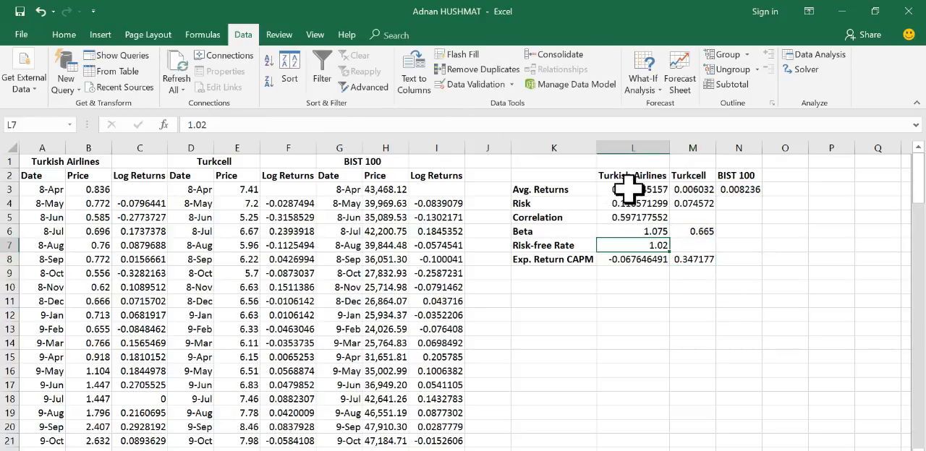
{"action": "left_click", "coordinate": [629, 189]}
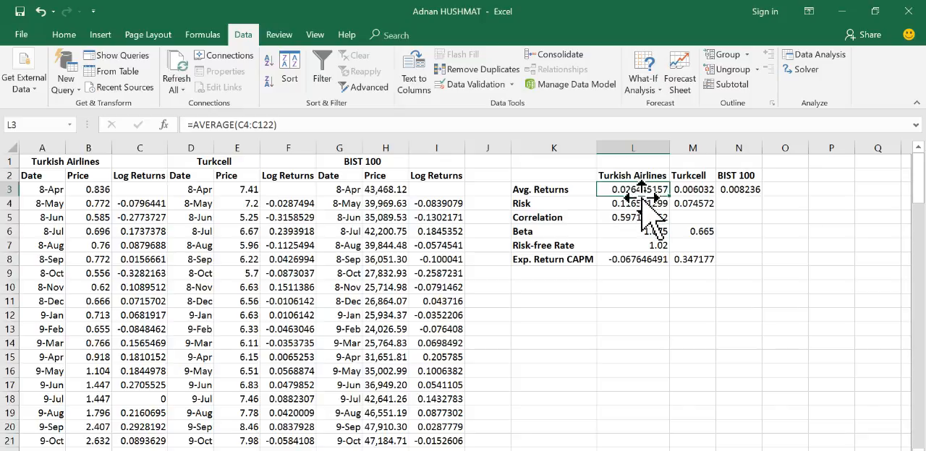
{"action": "left_click", "coordinate": [738, 190]}
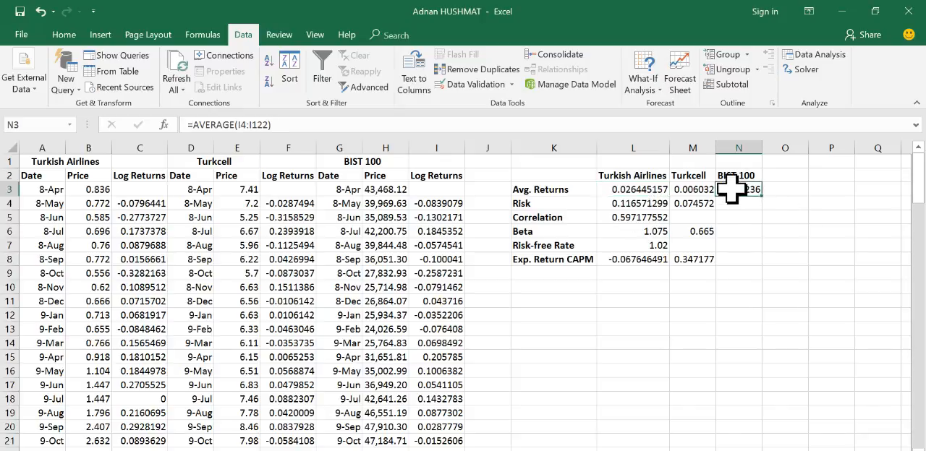
{"action": "left_click", "coordinate": [655, 245]}
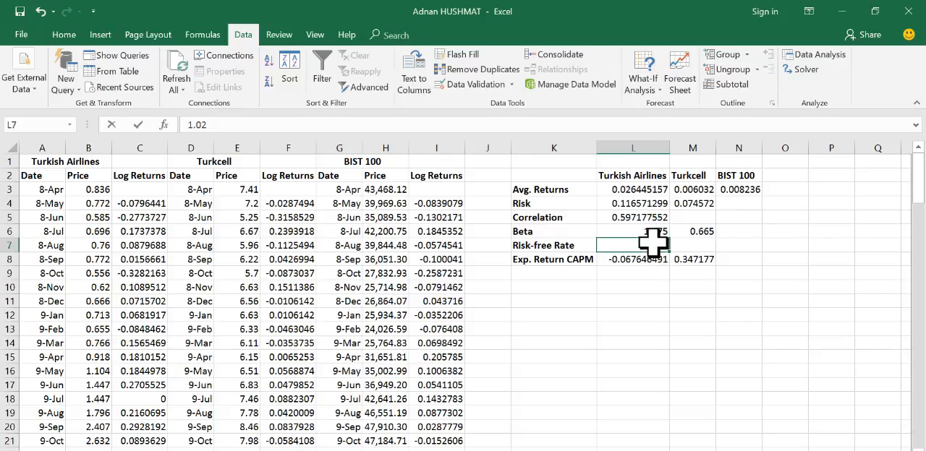
{"action": "double_click", "coordinate": [654, 245]}
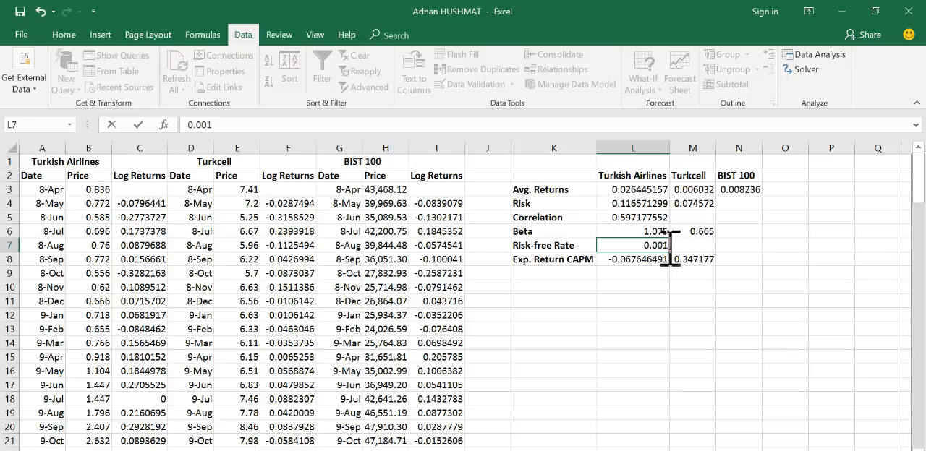
{"action": "key", "text": "Return"}
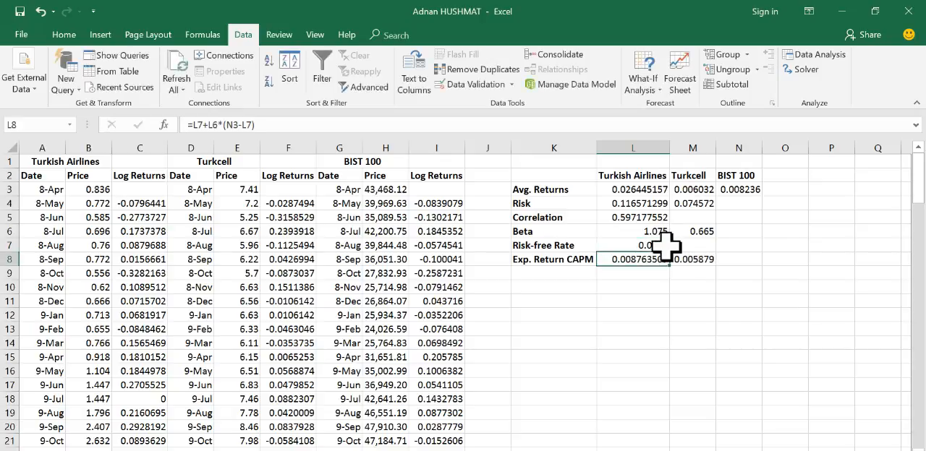
Step: Set the risk-free rate in L7 to 0.012
{"action": "left_click", "coordinate": [657, 244]}
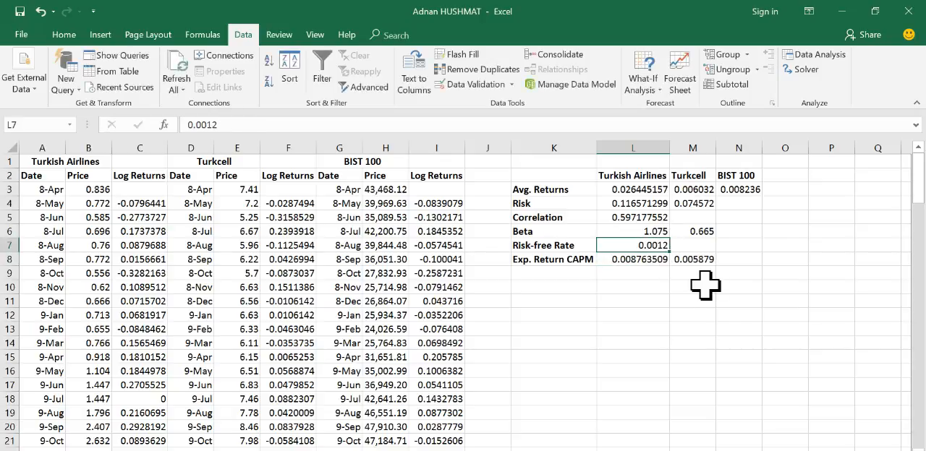
{"action": "left_click", "coordinate": [636, 261]}
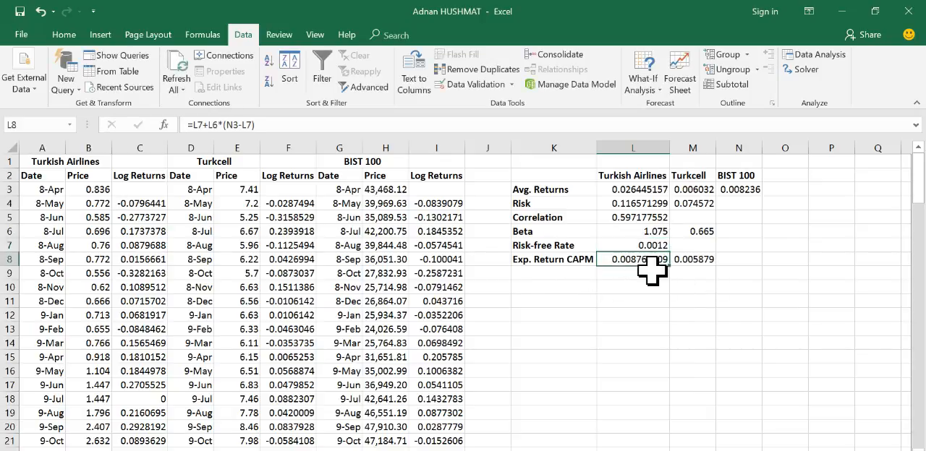
{"action": "left_click", "coordinate": [652, 247]}
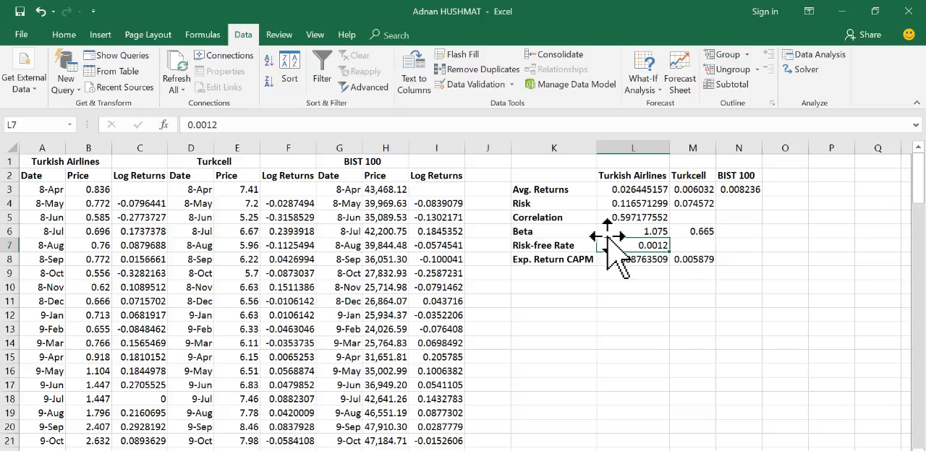
{"action": "left_click", "coordinate": [206, 124]}
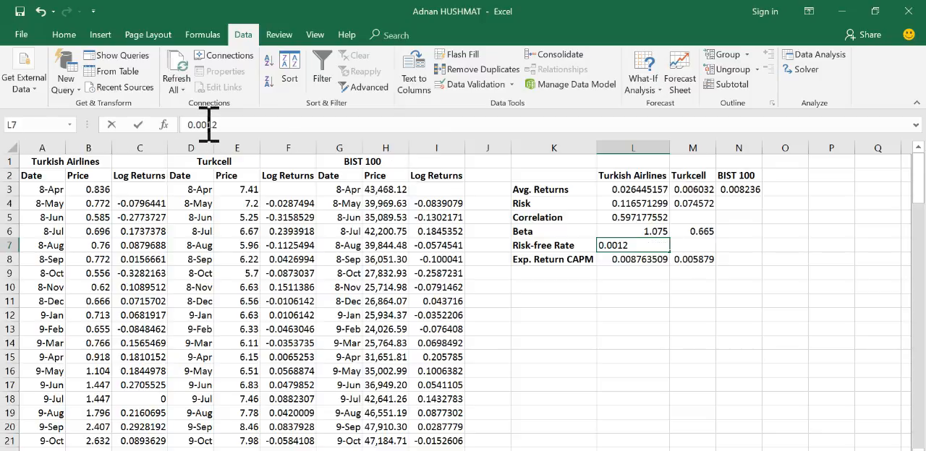
{"action": "key", "text": "Return"}
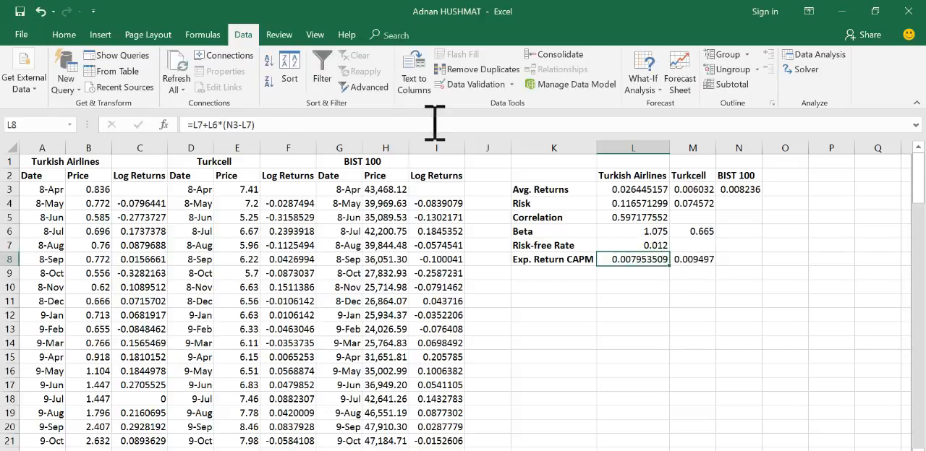
Step: Review the risk-free rate and CAPM expected returns against the task list in the Word assignment document, and return to the Excel workbook
{"action": "left_click", "coordinate": [655, 246]}
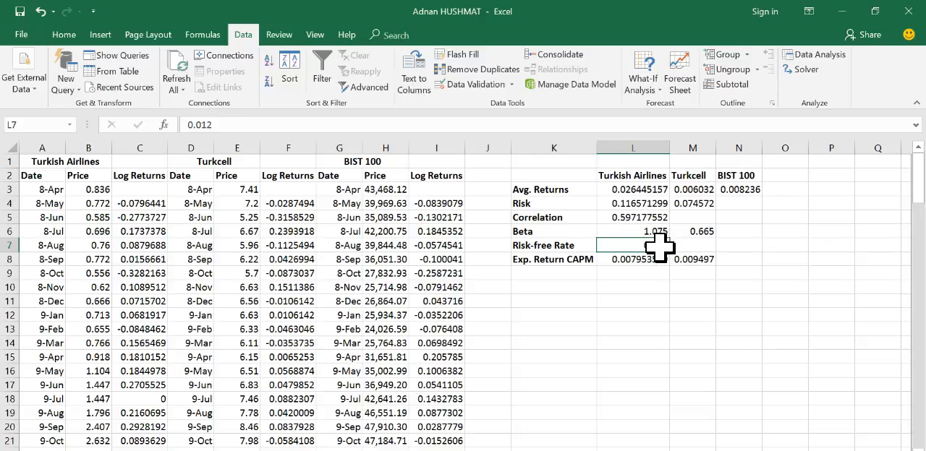
{"action": "left_click", "coordinate": [550, 274]}
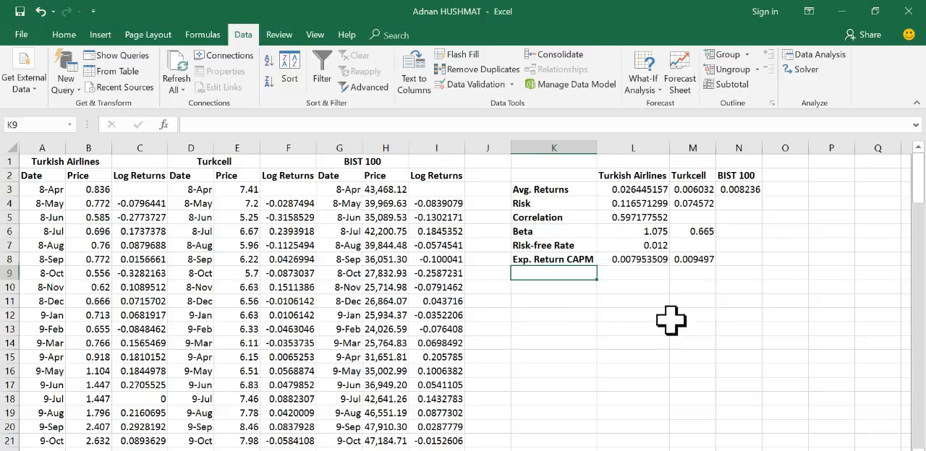
{"action": "left_click", "coordinate": [651, 246]}
{"action": "left_click", "coordinate": [531, 246]}
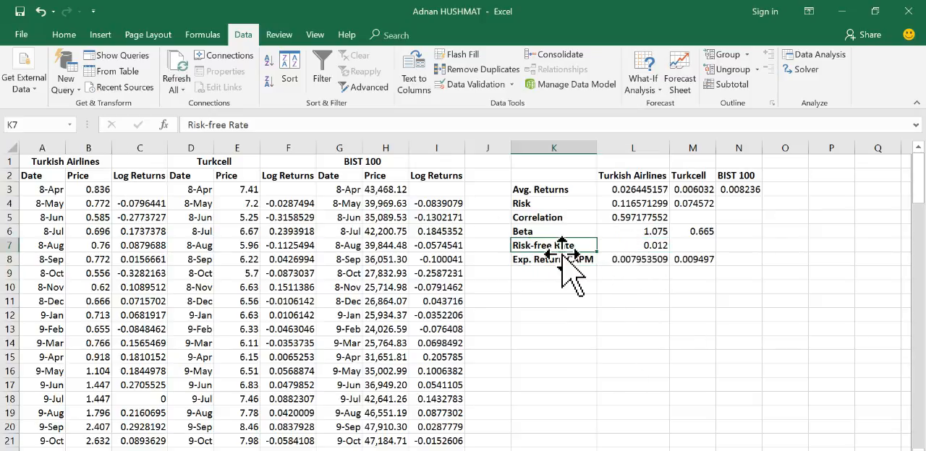
{"action": "left_click", "coordinate": [656, 246]}
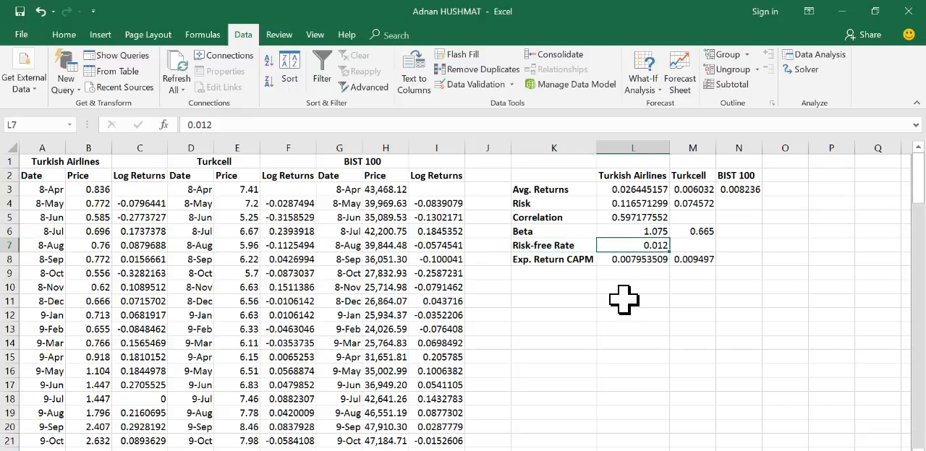
{"action": "key", "text": "alt+Tab"}
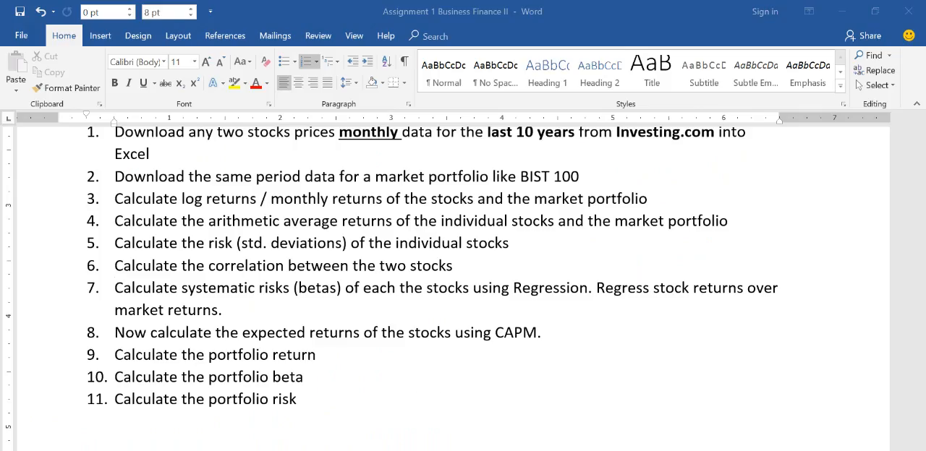
{"action": "left_click", "coordinate": [158, 332]}
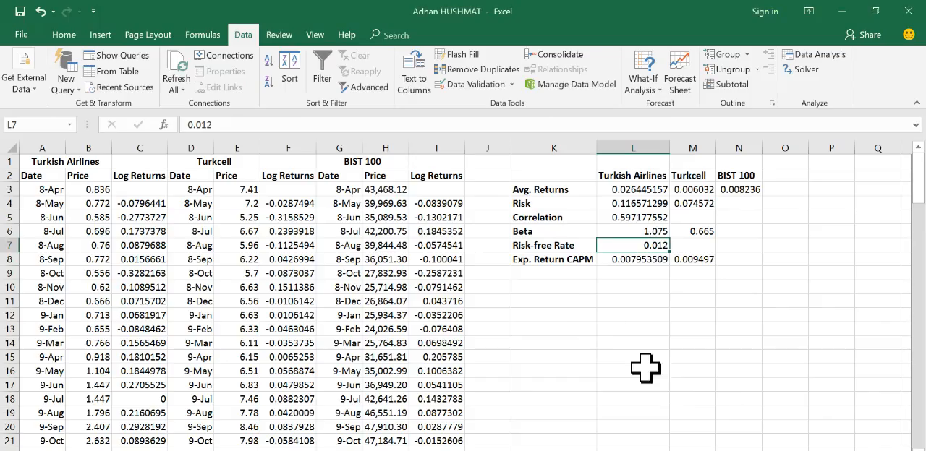
{"action": "left_click", "coordinate": [672, 370]}
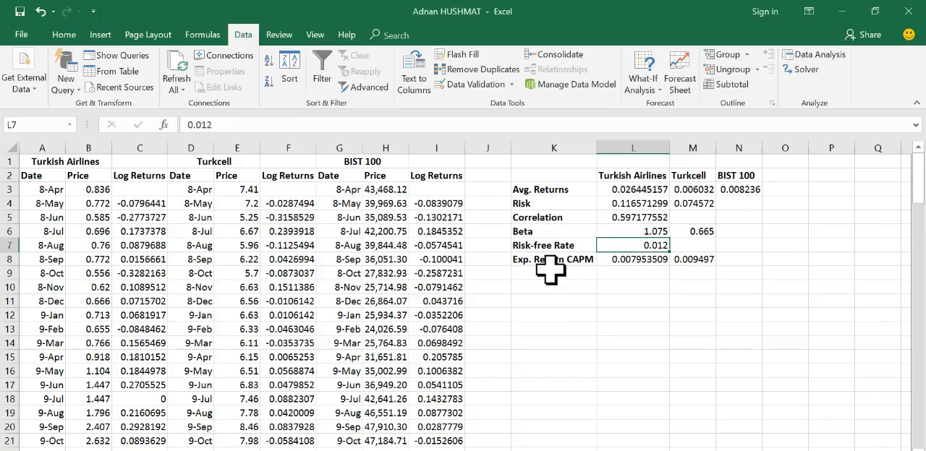
{"action": "left_click", "coordinate": [626, 261]}
{"action": "left_click", "coordinate": [693, 259]}
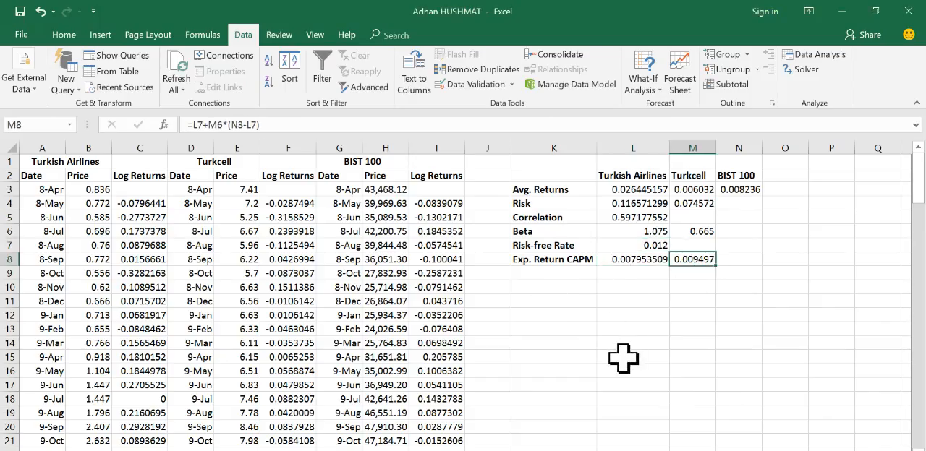
{"action": "key", "text": "alt+Tab"}
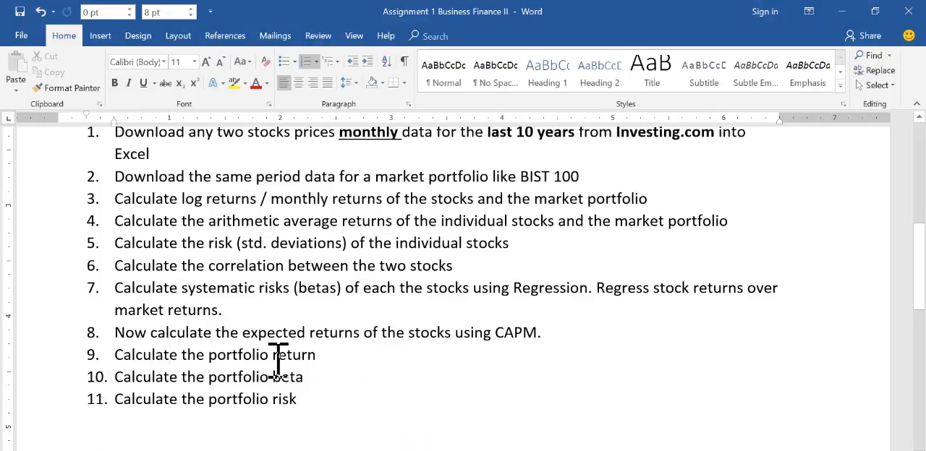
{"action": "left_click", "coordinate": [842, 10]}
Step: Add the label Portfolio Return in K10
{"action": "left_click", "coordinate": [554, 287]}
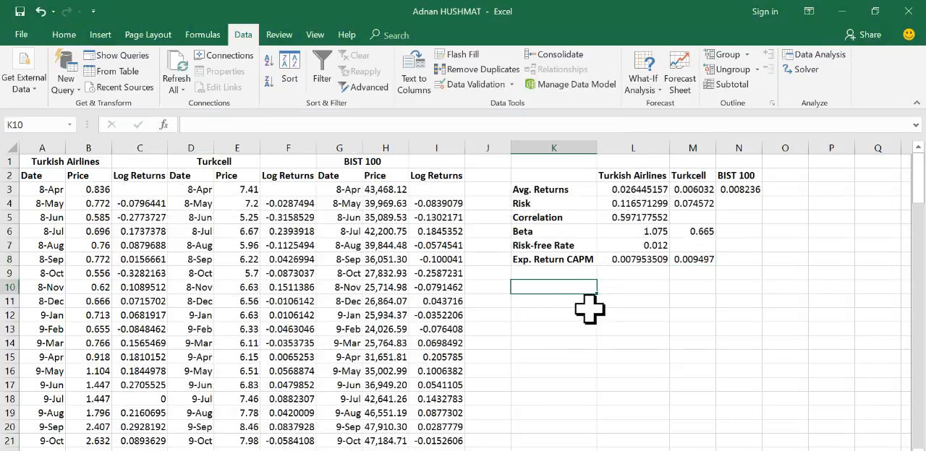
{"action": "type", "text": "Portfolio Return"}
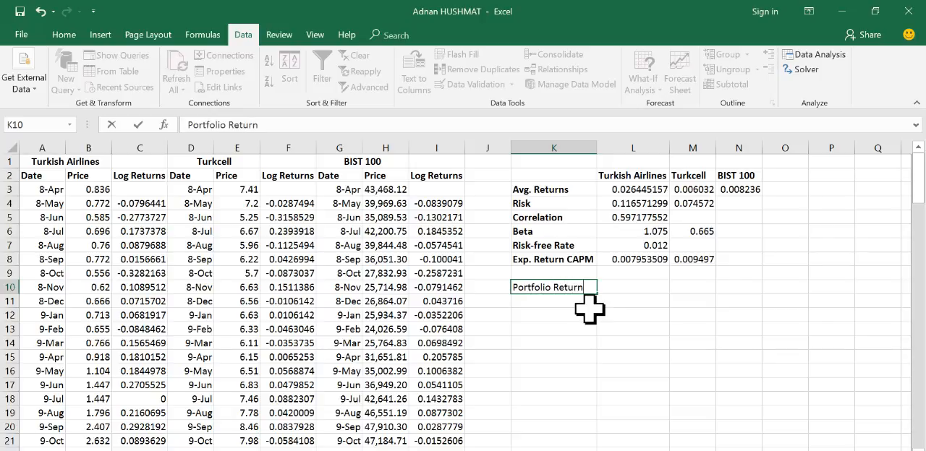
{"action": "key", "text": "Return"}
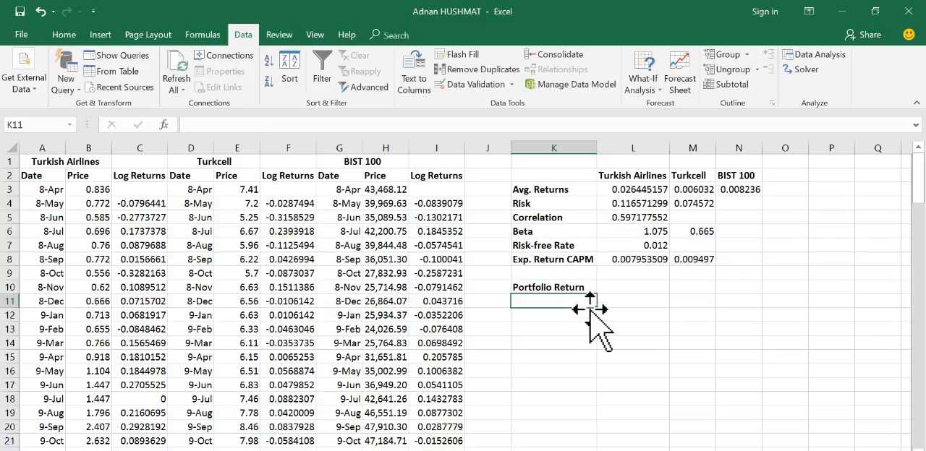
{"action": "left_click", "coordinate": [623, 285]}
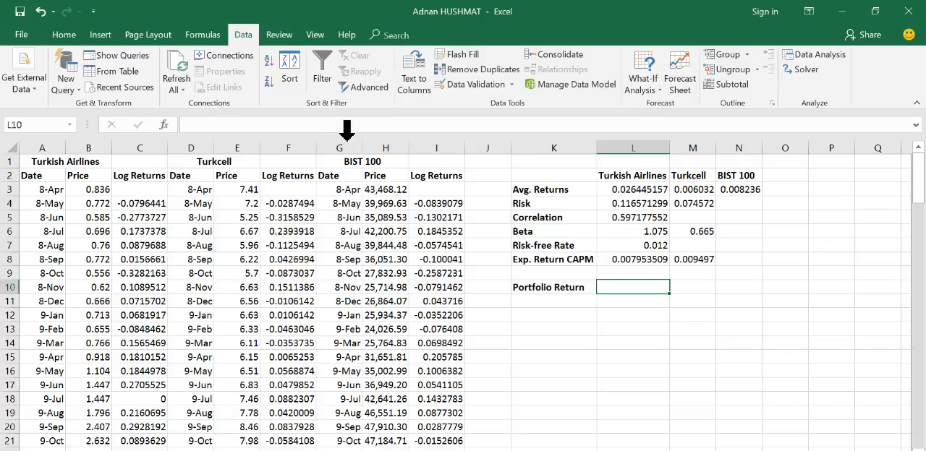
{"action": "left_click", "coordinate": [275, 124]}
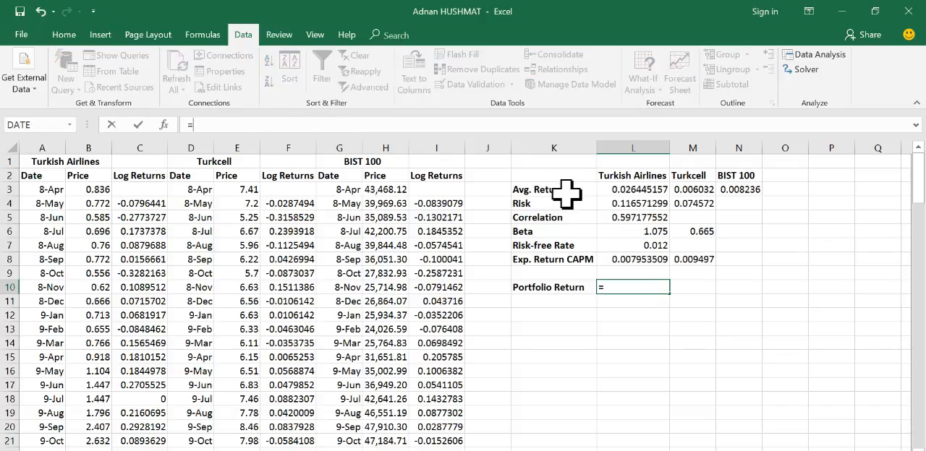
{"action": "left_click", "coordinate": [691, 301]}
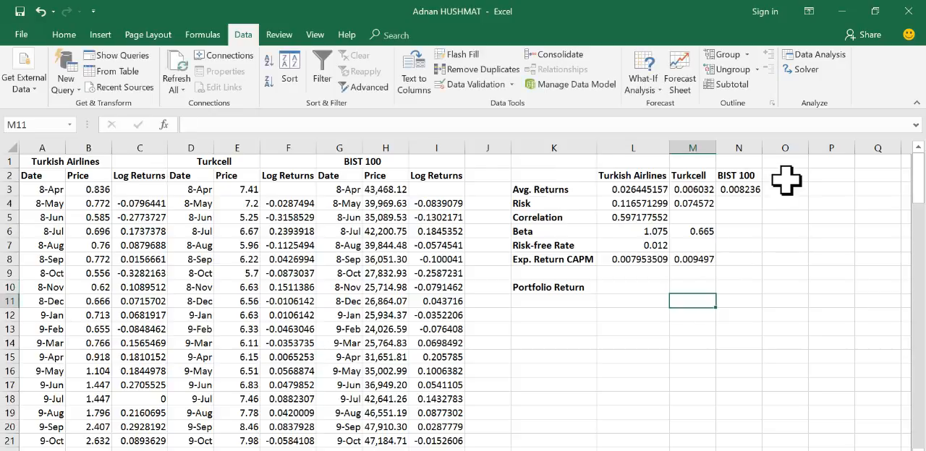
Step: Add a Weight column headed in O2, with a weight of 0.5 in both O3 and O4
{"action": "left_click", "coordinate": [794, 173]}
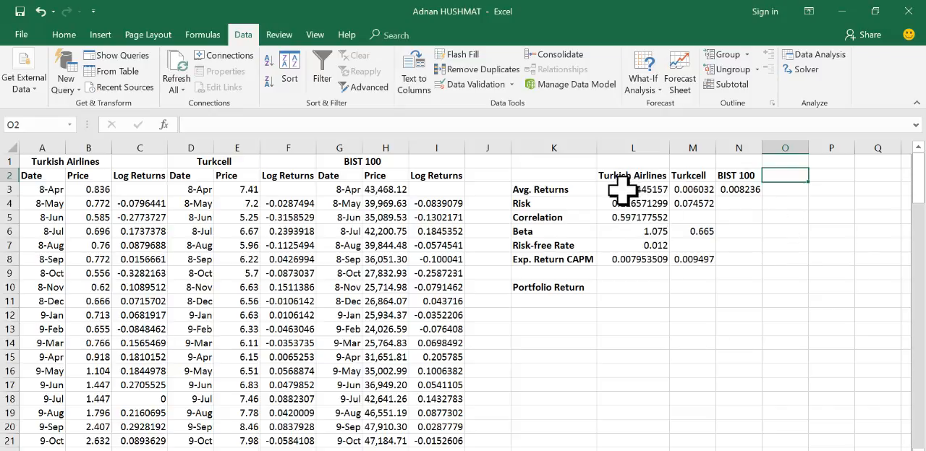
{"action": "type", "text": "Weight"}
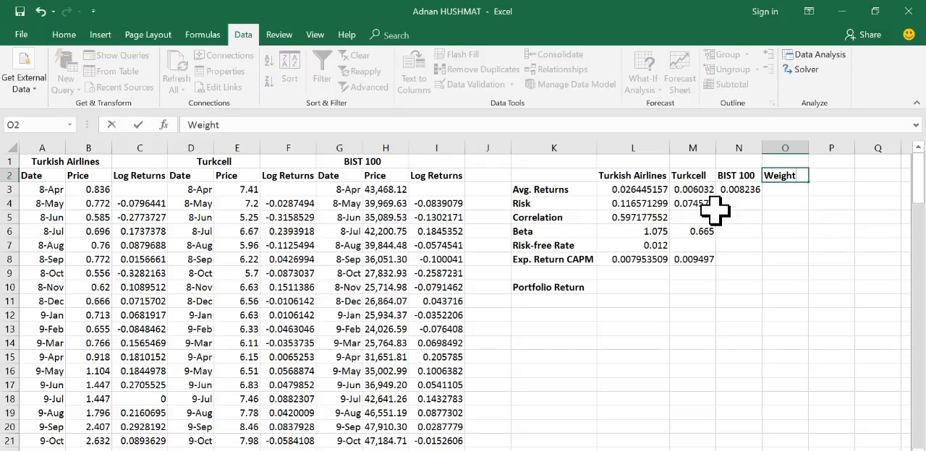
{"action": "key", "text": "Return"}
{"action": "type", "text": "0.5"}
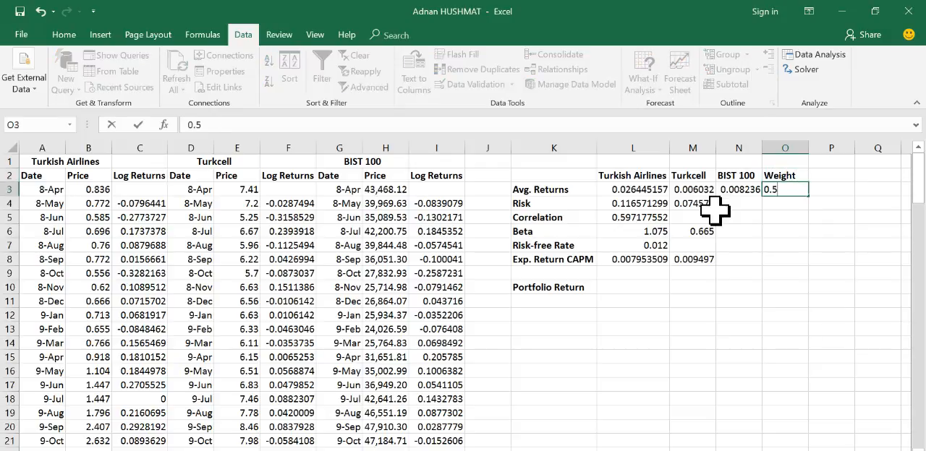
{"action": "key", "text": "Return"}
{"action": "type", "text": "0.5"}
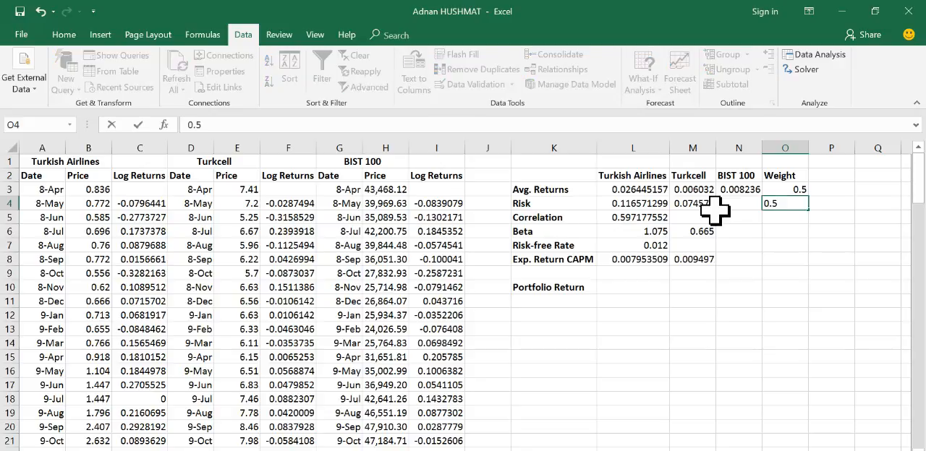
{"action": "key", "text": "Return"}
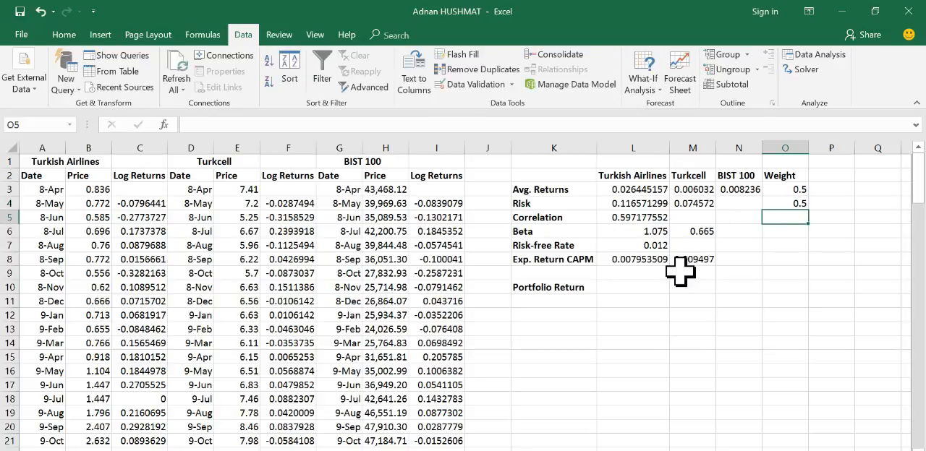
Step: Calculate the portfolio return in L10 with the formula =O3*L8+O4*M8 and review it with the expected returns it uses
{"action": "left_click", "coordinate": [621, 288]}
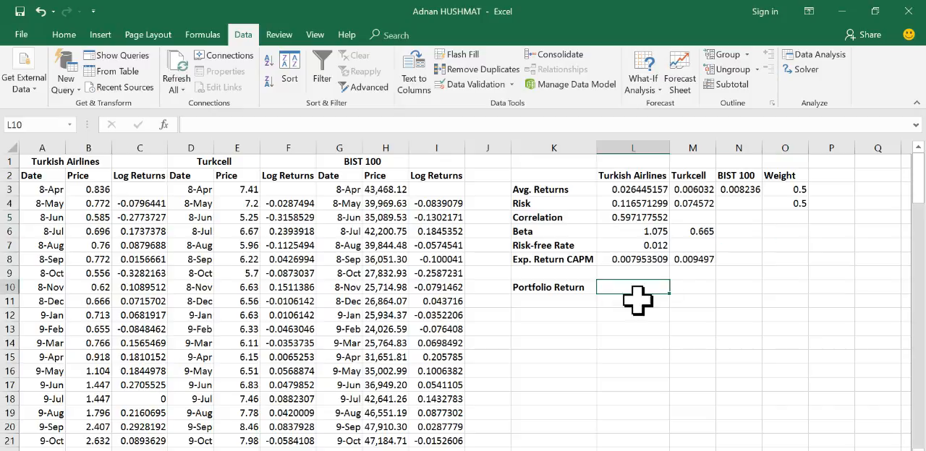
{"action": "left_click", "coordinate": [246, 125]}
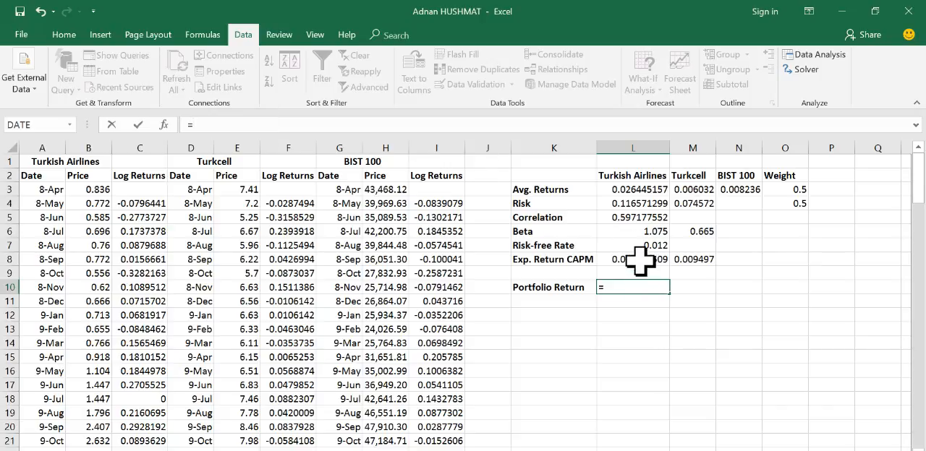
{"action": "left_click", "coordinate": [790, 188]}
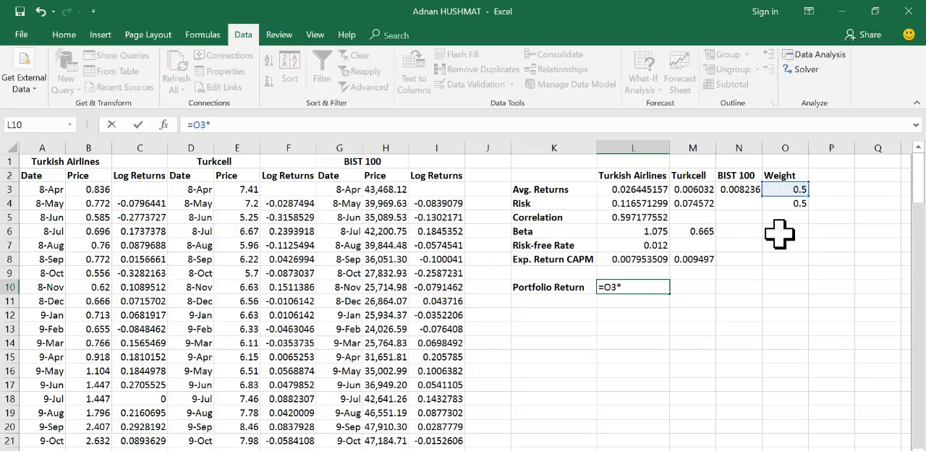
{"action": "left_click", "coordinate": [642, 259]}
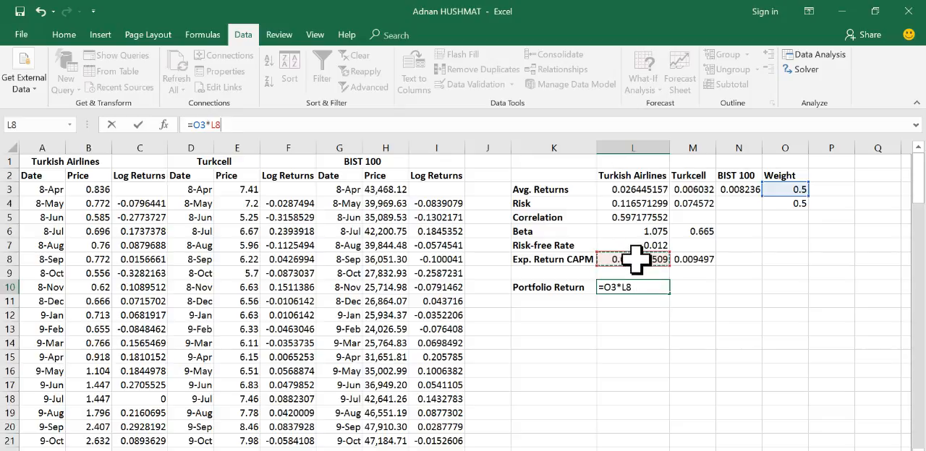
{"action": "left_click", "coordinate": [787, 205]}
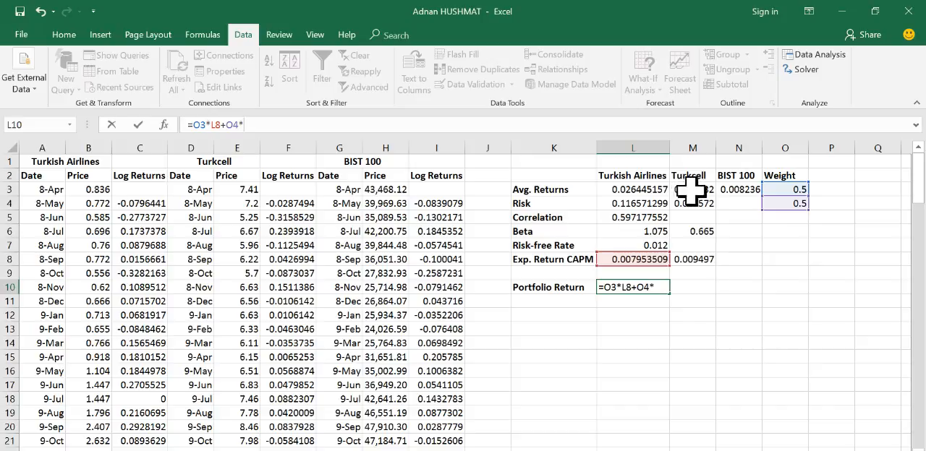
{"action": "left_click", "coordinate": [695, 260]}
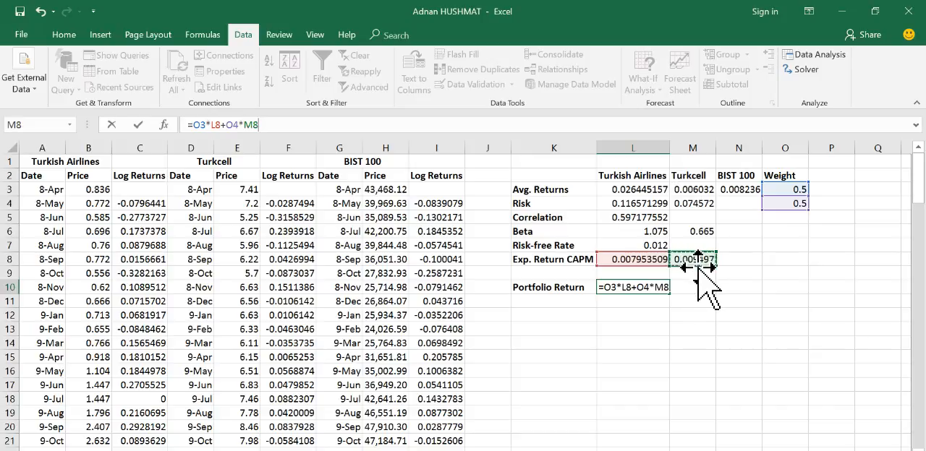
{"action": "key", "text": "Return"}
{"action": "left_click", "coordinate": [633, 287]}
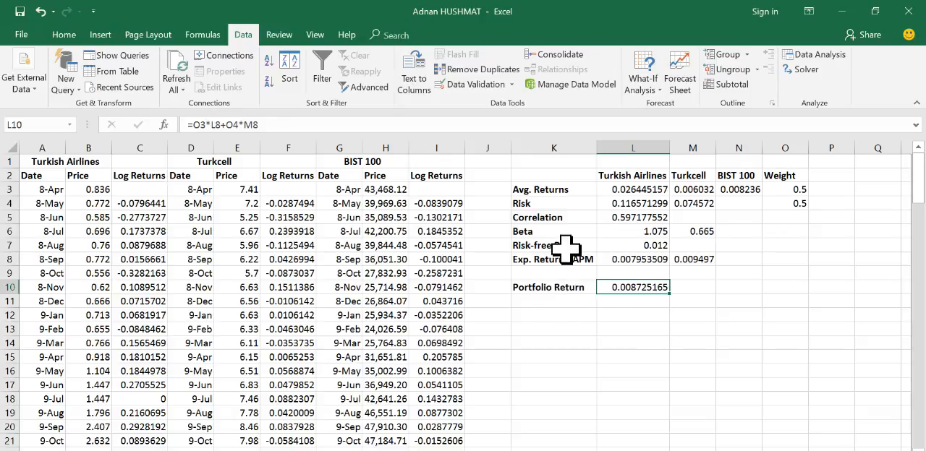
{"action": "left_click", "coordinate": [629, 259]}
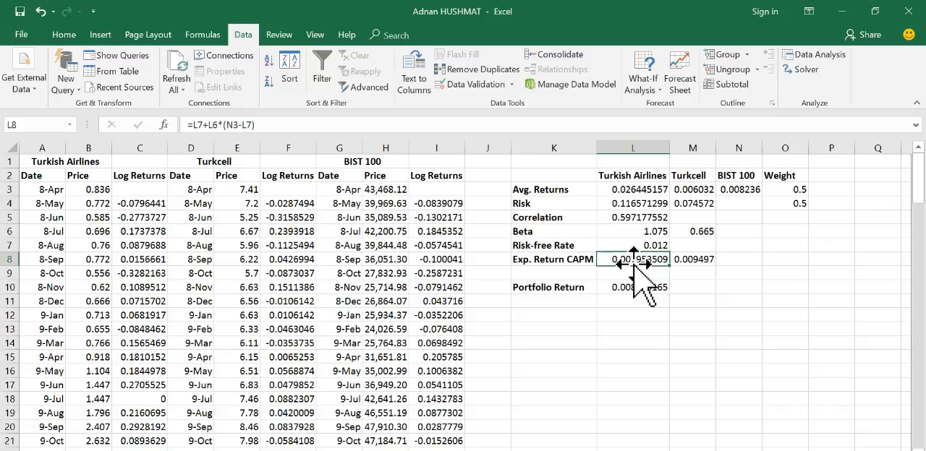
{"action": "left_click", "coordinate": [694, 260]}
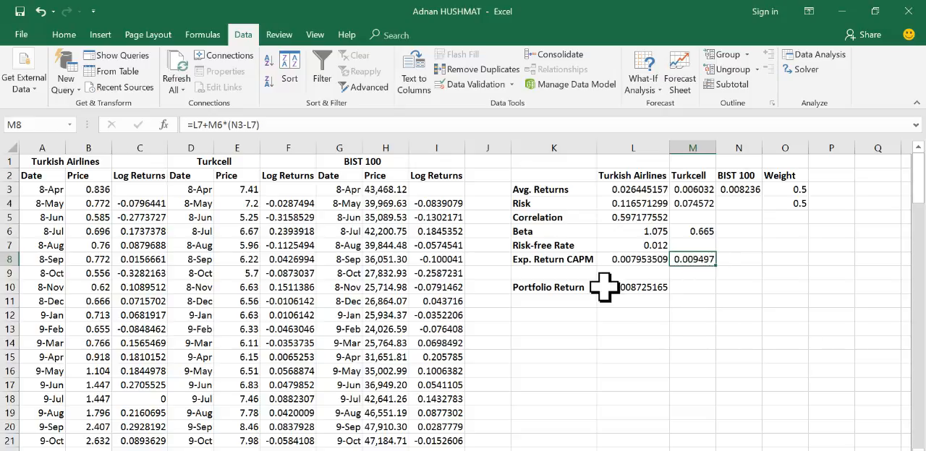
{"action": "left_click", "coordinate": [546, 293]}
{"action": "left_click", "coordinate": [616, 294]}
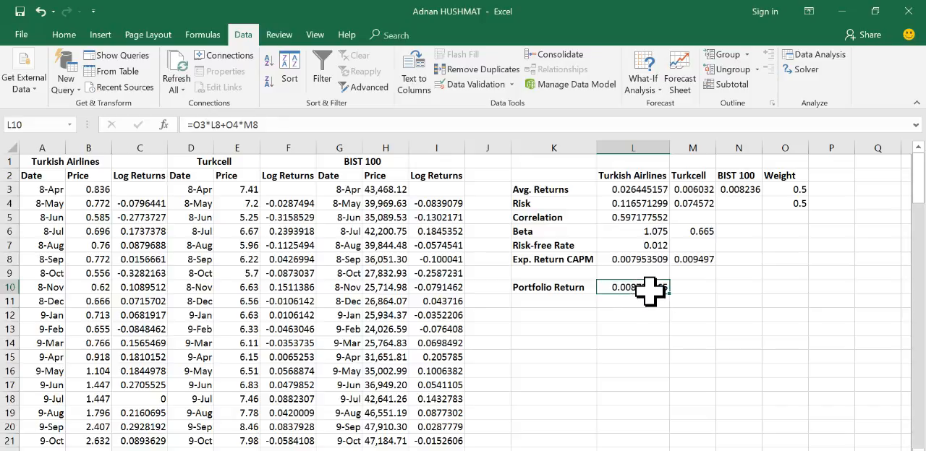
Step: Review the CAPM expected returns in L8 and M8, check the portfolio tasks in the Word assignment document, and return to the Excel workbook
{"action": "left_click", "coordinate": [637, 260]}
{"action": "left_click", "coordinate": [696, 261]}
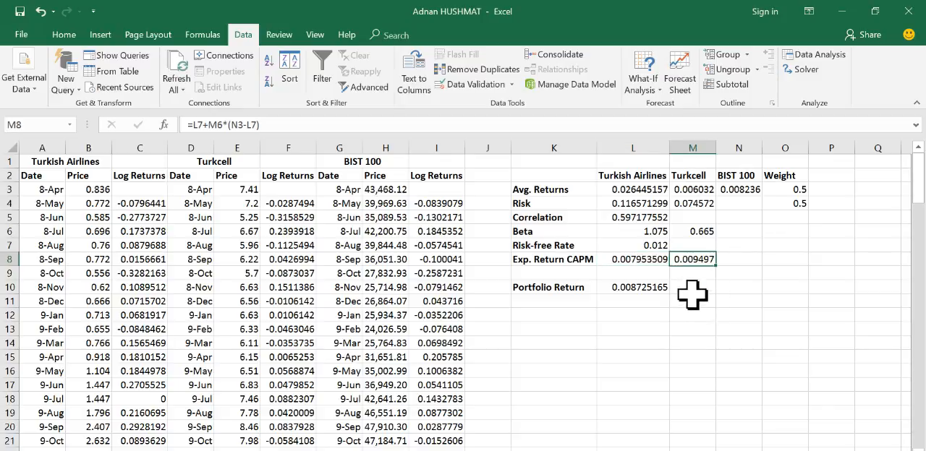
{"action": "left_click", "coordinate": [556, 301]}
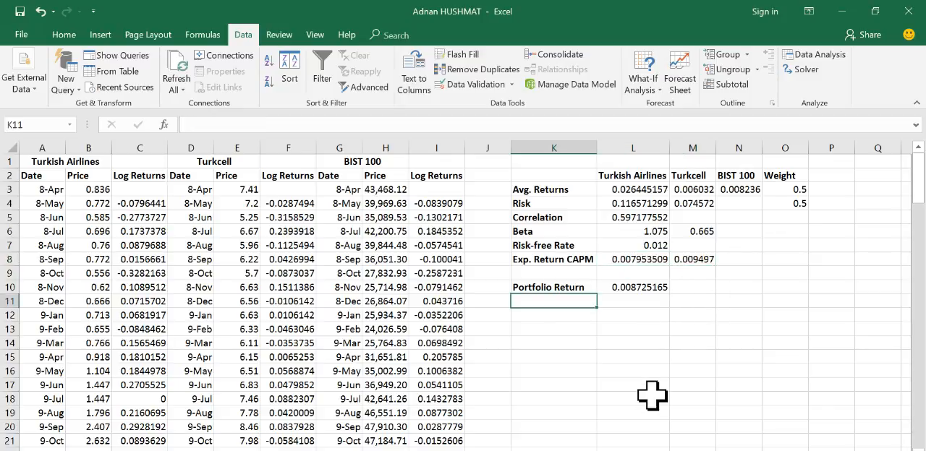
{"action": "key", "text": "alt+Tab"}
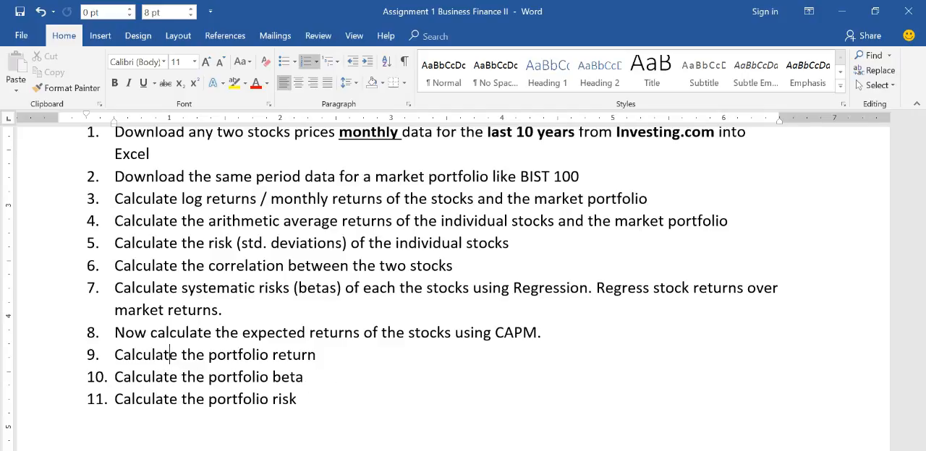
{"action": "left_click", "coordinate": [703, 393]}
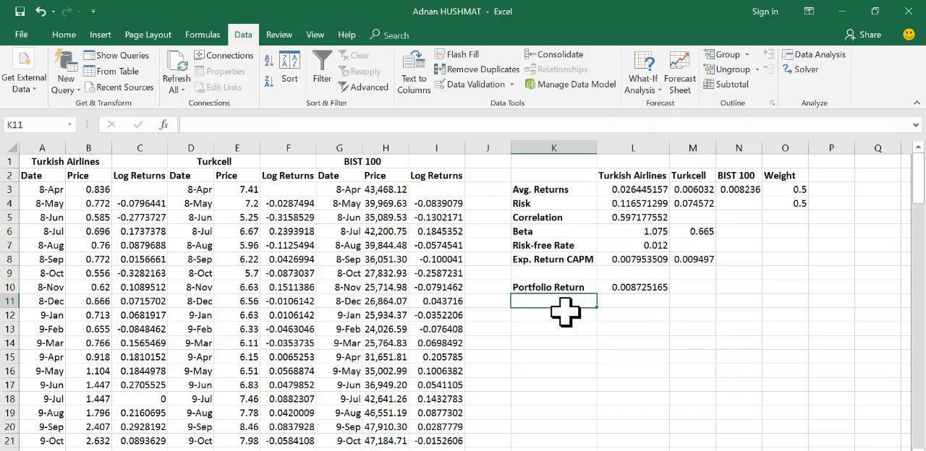
Step: Add the label Portfolio Beta in K11
{"action": "type", "text": "Pro"}
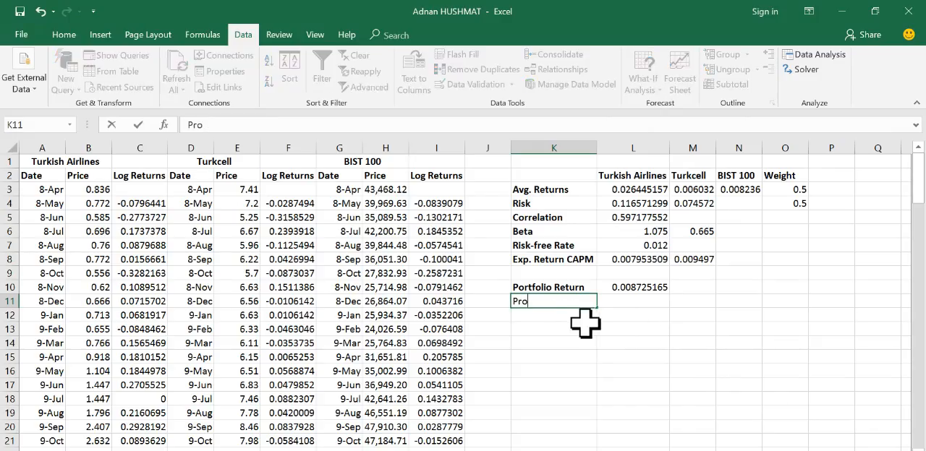
{"action": "key", "text": "BackSpace"}
{"action": "type", "text": "ortfolio Return"}
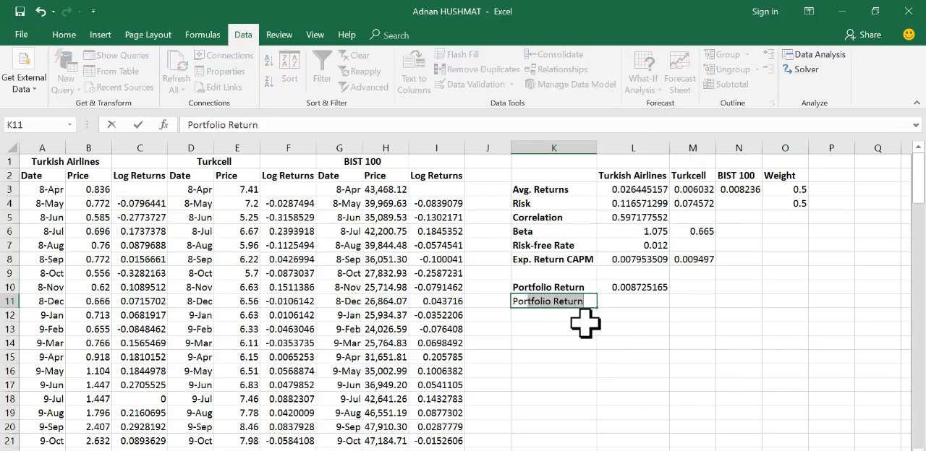
{"action": "key", "text": "Tab"}
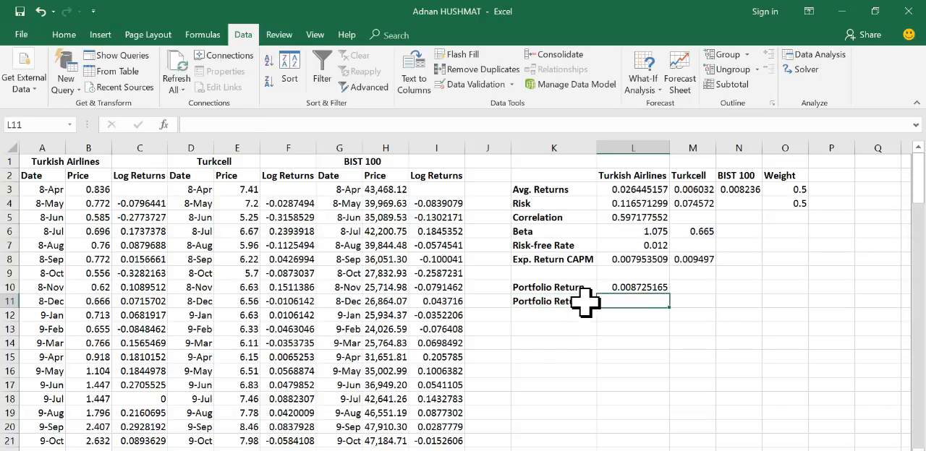
{"action": "double_click", "coordinate": [590, 306]}
{"action": "key", "text": "BackSpace"}
{"action": "key", "text": "BackSpace"}
{"action": "key", "text": "BackSpace"}
{"action": "key", "text": "BackSpace"}
{"action": "key", "text": "BackSpace"}
{"action": "key", "text": "BackSpace"}
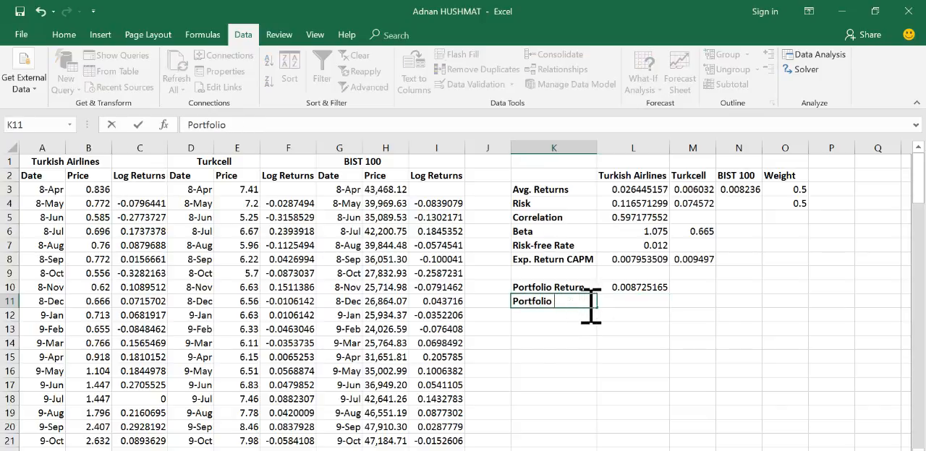
{"action": "type", "text": "Beta"}
{"action": "left_click", "coordinate": [620, 298]}
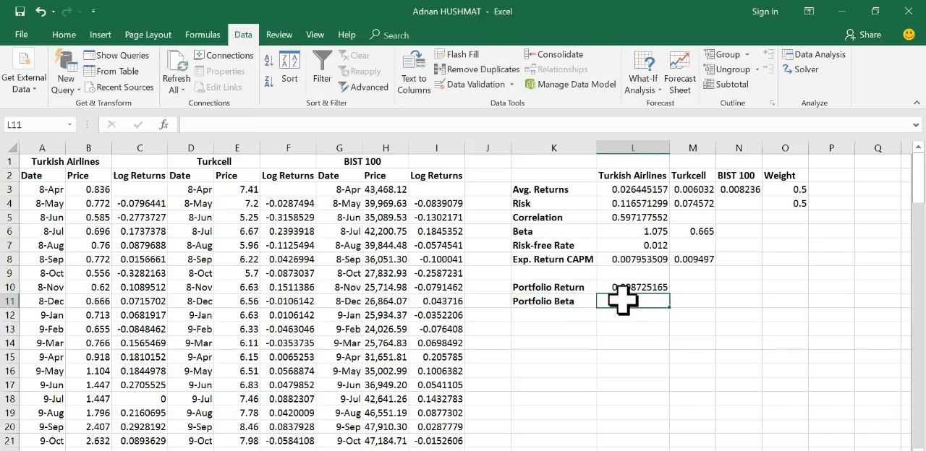
Step: Calculate the portfolio beta in L11 from the weights and stock betas with the formula =O3*L6+O4*M6
{"action": "left_click", "coordinate": [647, 231]}
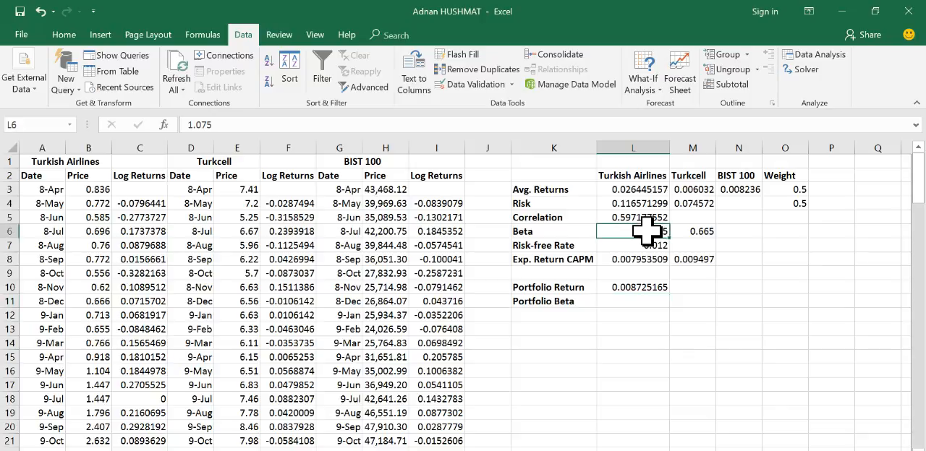
{"action": "left_click", "coordinate": [632, 307]}
{"action": "left_click", "coordinate": [264, 126]}
{"action": "type", "text": "="}
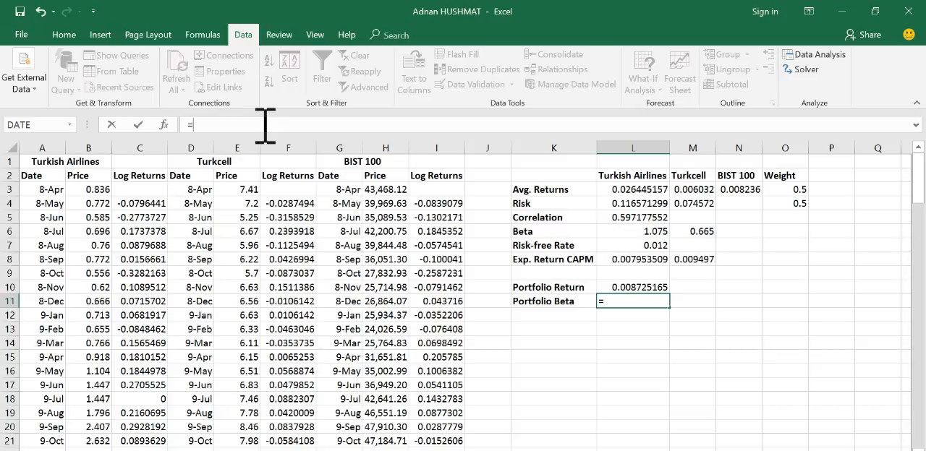
{"action": "left_click", "coordinate": [794, 189]}
{"action": "type", "text": "*"}
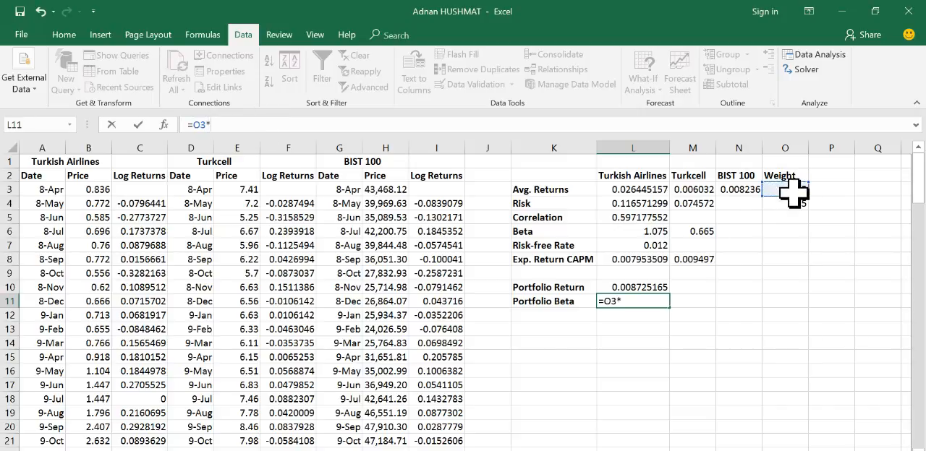
{"action": "left_click", "coordinate": [646, 232]}
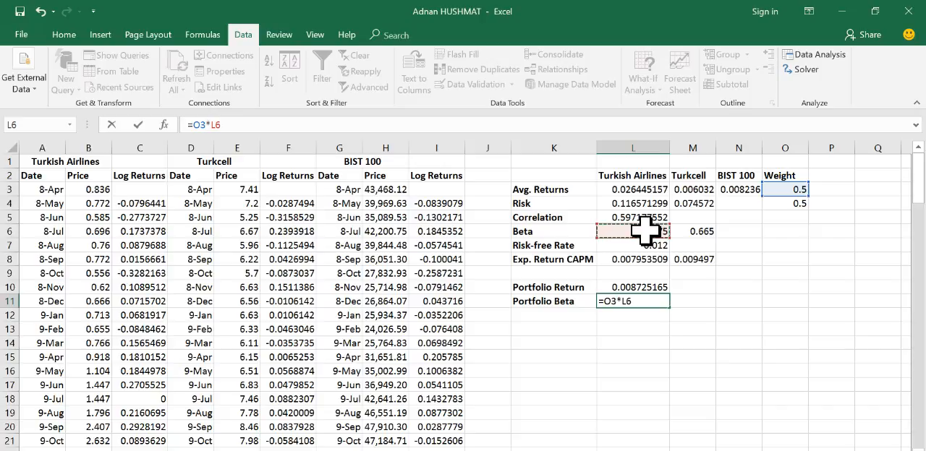
{"action": "type", "text": "+"}
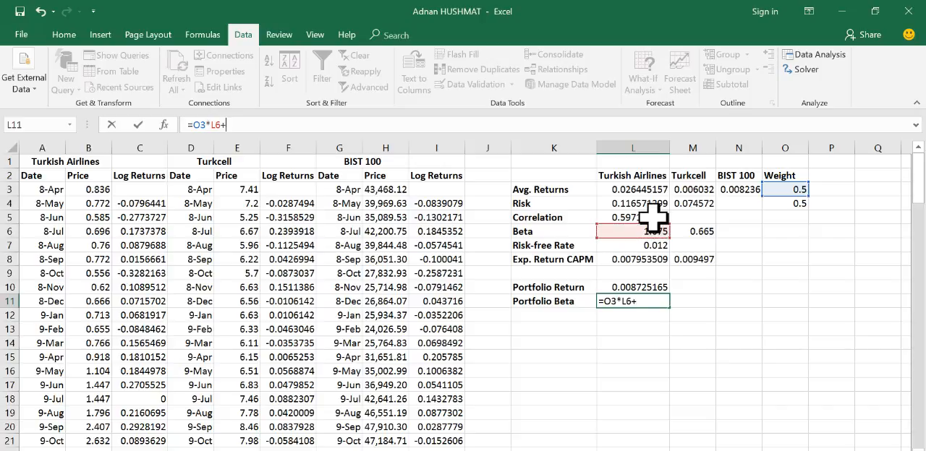
{"action": "left_click", "coordinate": [793, 203]}
{"action": "type", "text": "*"}
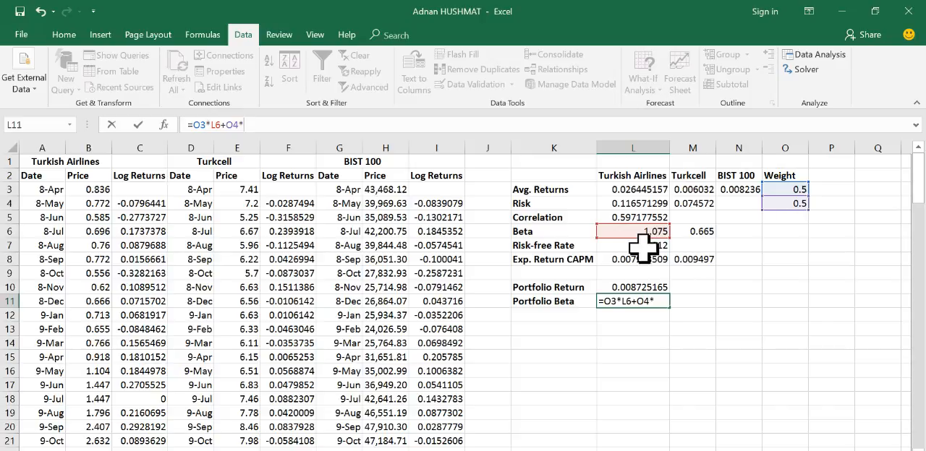
{"action": "left_click", "coordinate": [701, 230]}
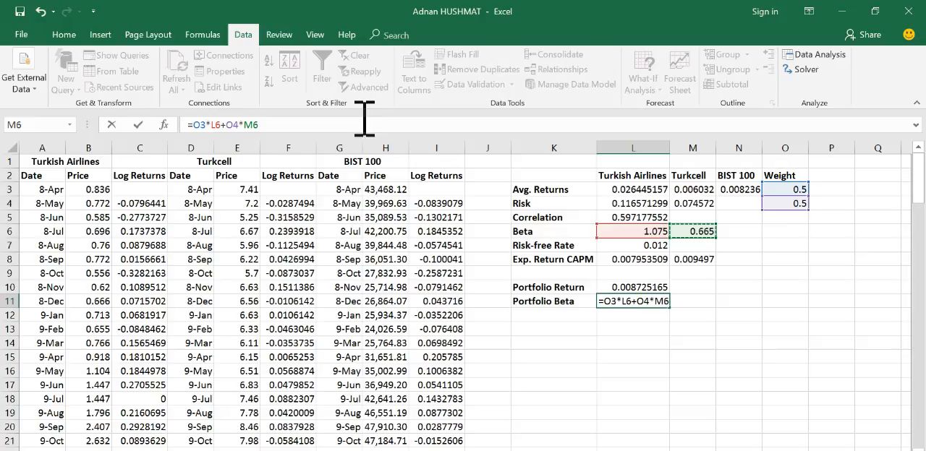
{"action": "key", "text": "Return"}
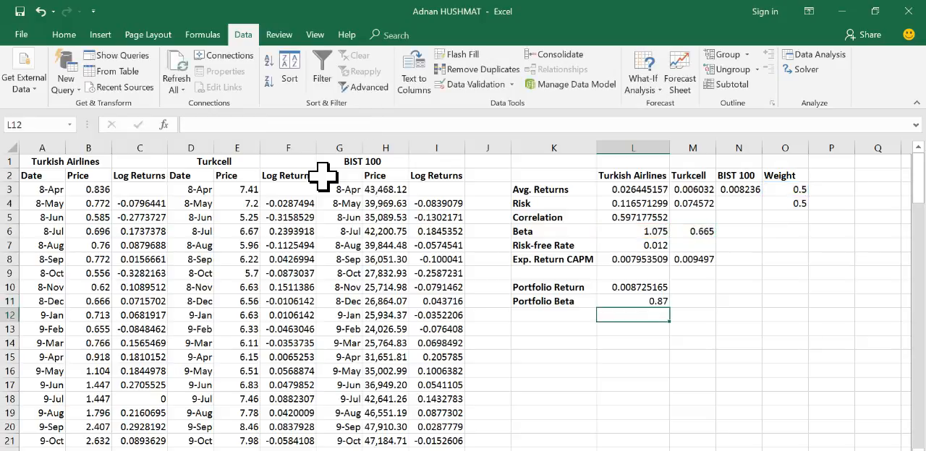
{"action": "left_click", "coordinate": [653, 300]}
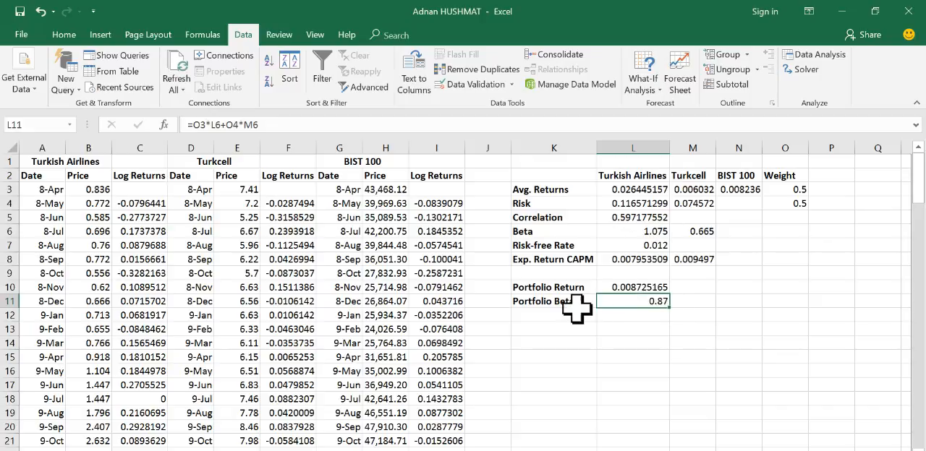
Step: Check the portfolio beta and portfolio risk tasks in the Word assignment document, and return to the Excel workbook
{"action": "left_click", "coordinate": [555, 314]}
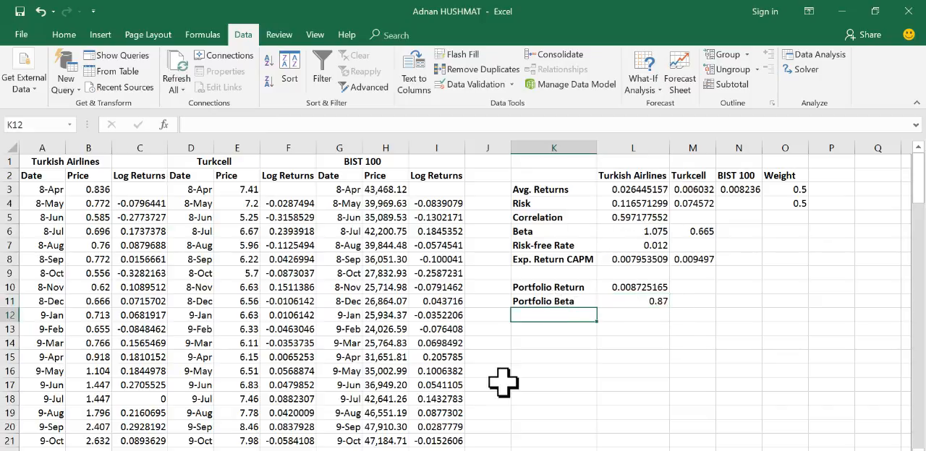
{"action": "left_click", "coordinate": [256, 450]}
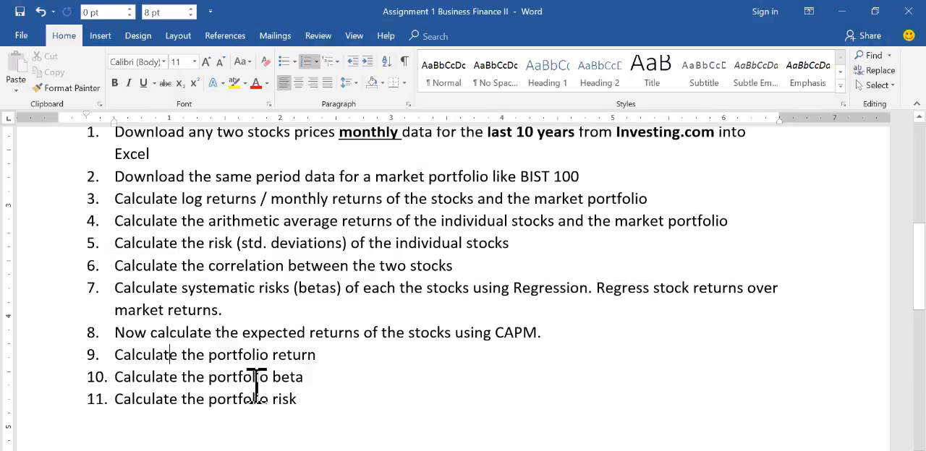
{"action": "left_click", "coordinate": [156, 378]}
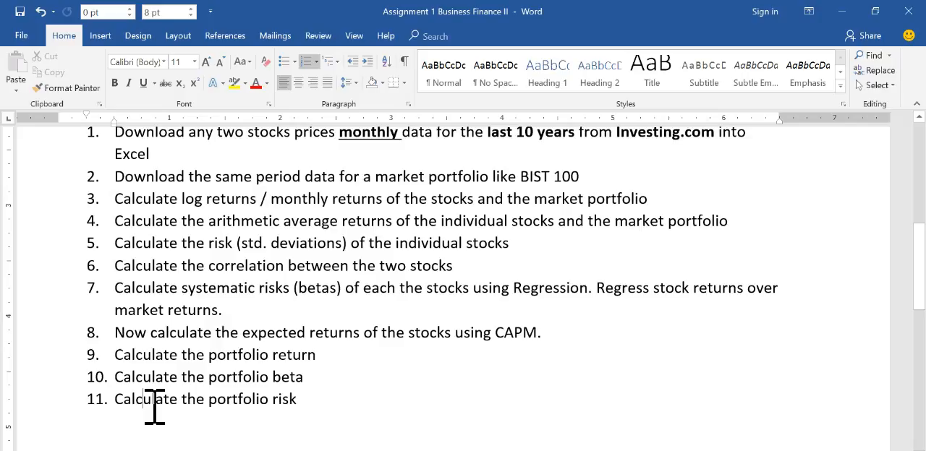
{"action": "left_click", "coordinate": [144, 402]}
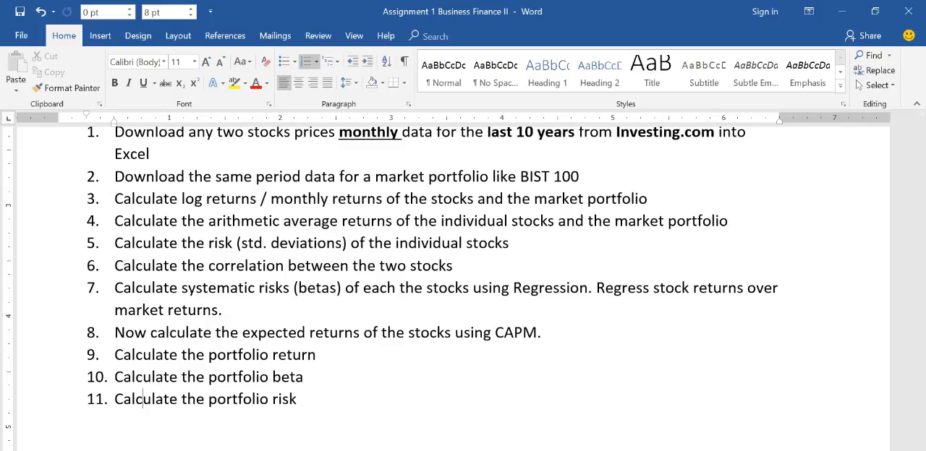
{"action": "left_click", "coordinate": [693, 368]}
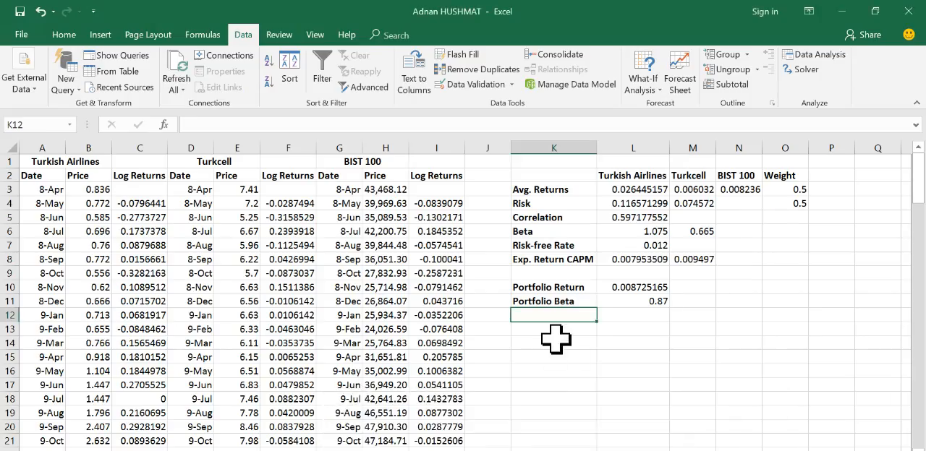
Step: Add the label Portfolio Risk in K12
{"action": "type", "text": "Portfolio Risk"}
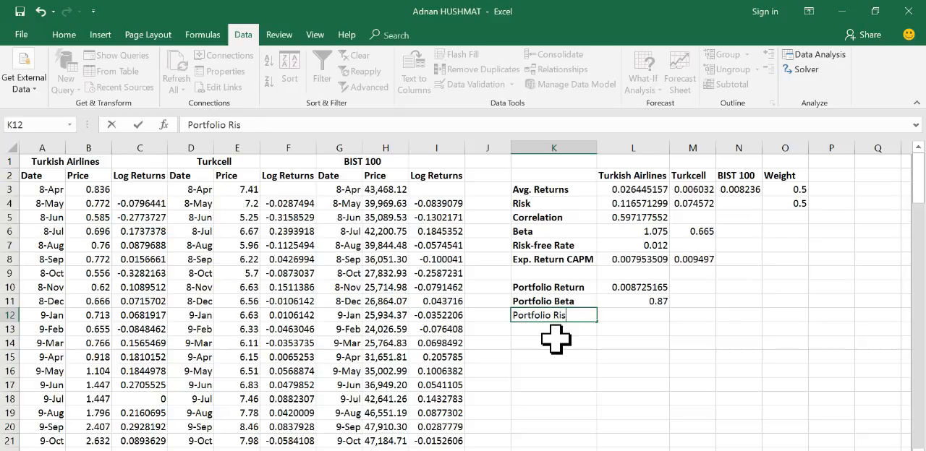
{"action": "key", "text": "Return"}
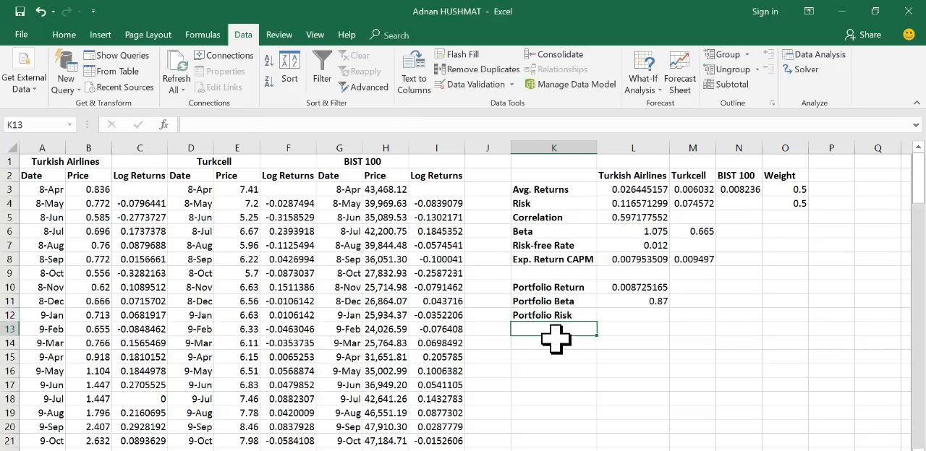
Step: Start the portfolio risk formula in L12 with the squared Turkish Airlines weight and risk term, =(O3^2)*(L4^2)
{"action": "left_click", "coordinate": [619, 316]}
{"action": "left_click", "coordinate": [227, 127]}
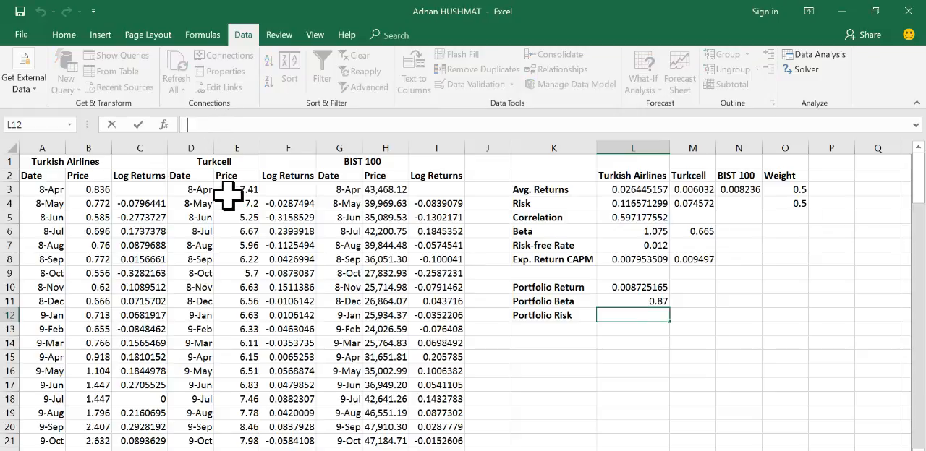
{"action": "type", "text": "="}
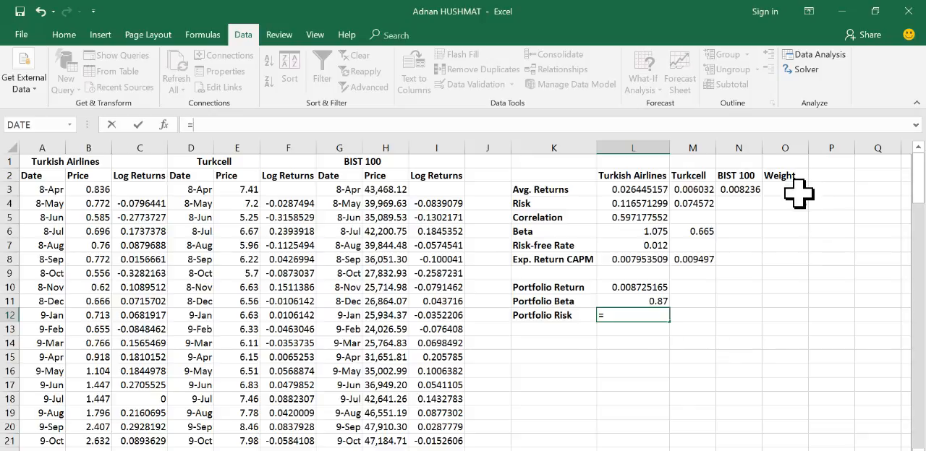
{"action": "left_click", "coordinate": [796, 191]}
{"action": "type", "text": "3"}
{"action": "key", "text": "BackSpace"}
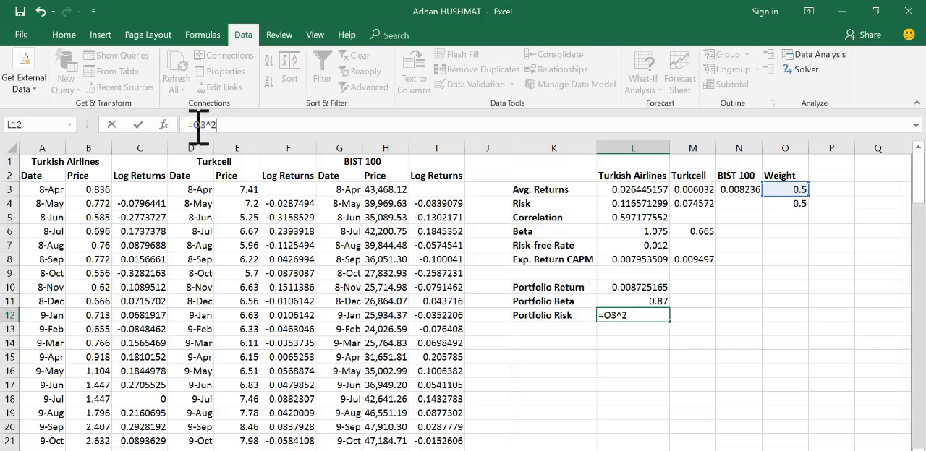
{"action": "type", "text": "("}
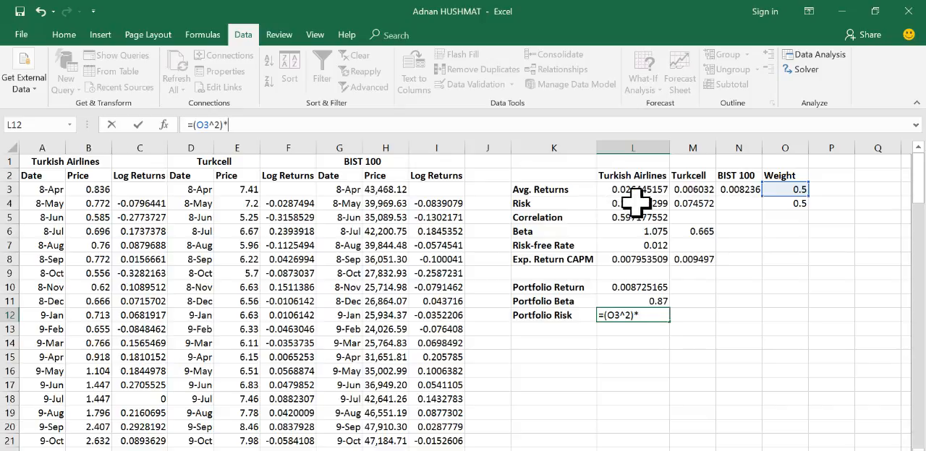
{"action": "left_click", "coordinate": [635, 207]}
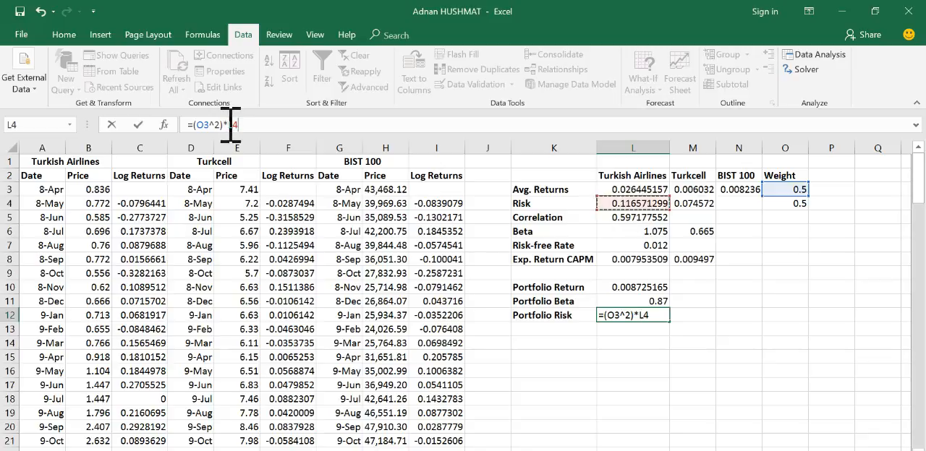
{"action": "type", "text": "("}
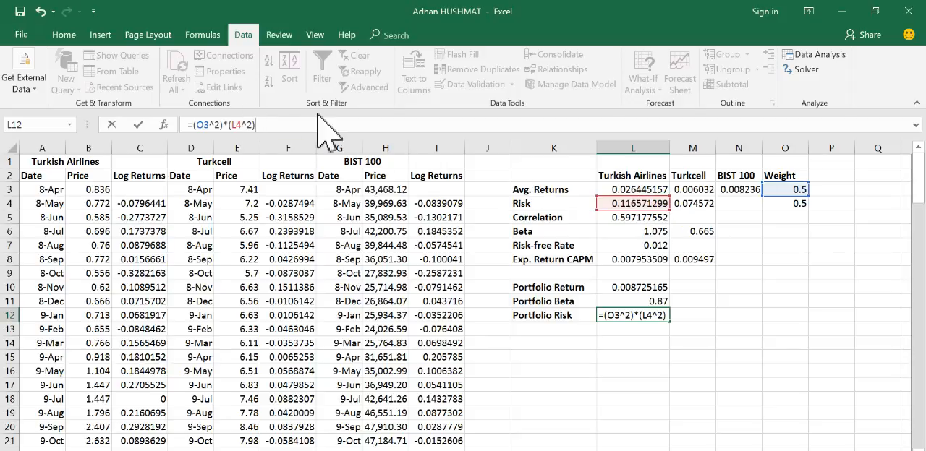
Step: Extend the portfolio risk formula in L12 with the squared Turkcell weight and risk term, +(O4^2)*(M4^2)
{"action": "type", "text": "+"}
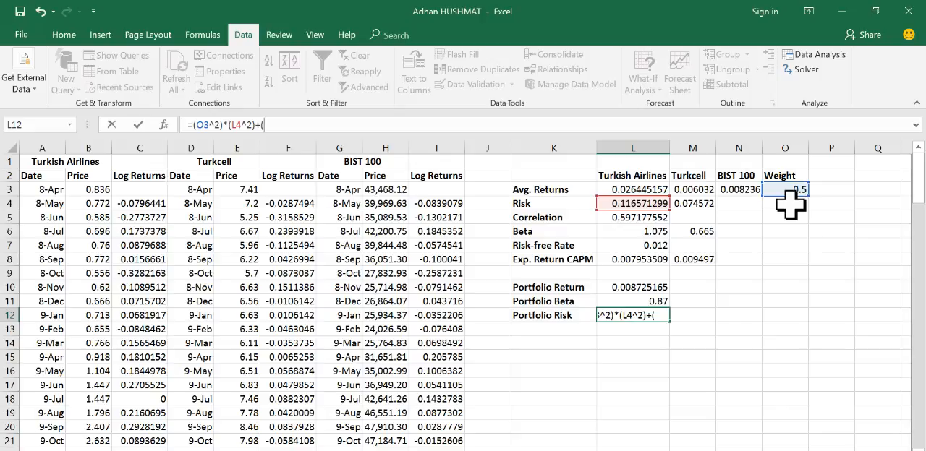
{"action": "type", "text": "("}
{"action": "left_click", "coordinate": [792, 204]}
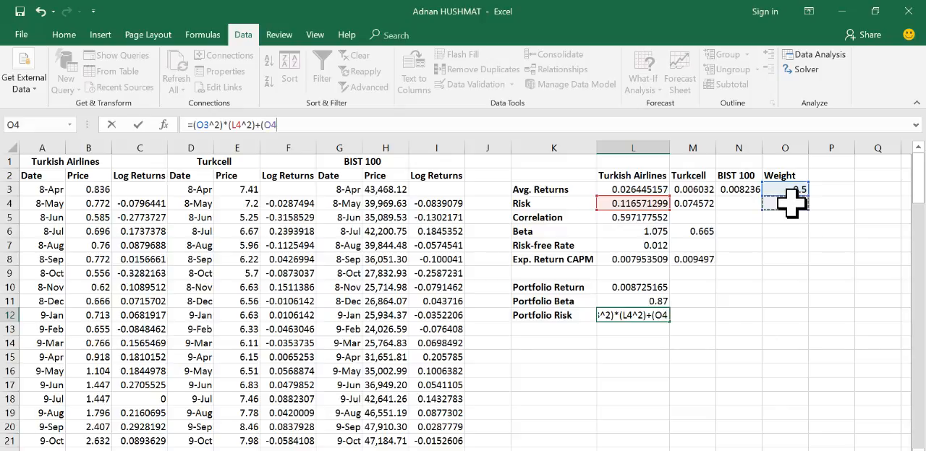
{"action": "type", "text": "^2)*("}
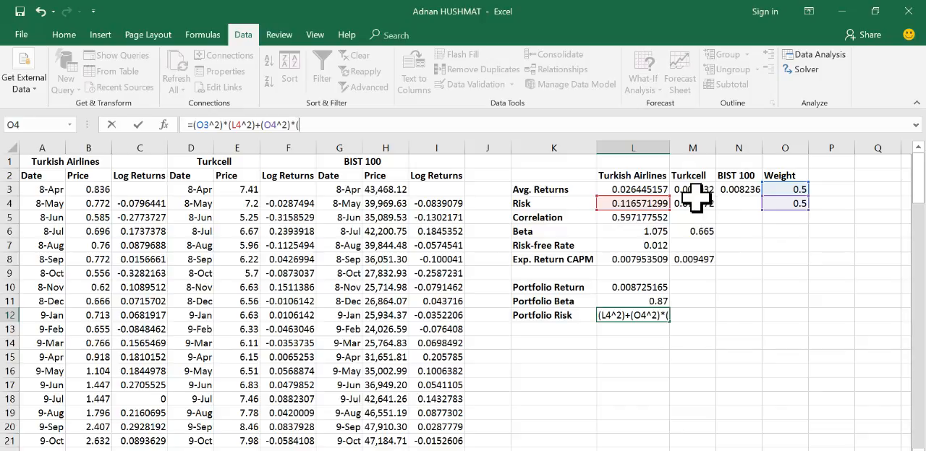
{"action": "left_click", "coordinate": [697, 204]}
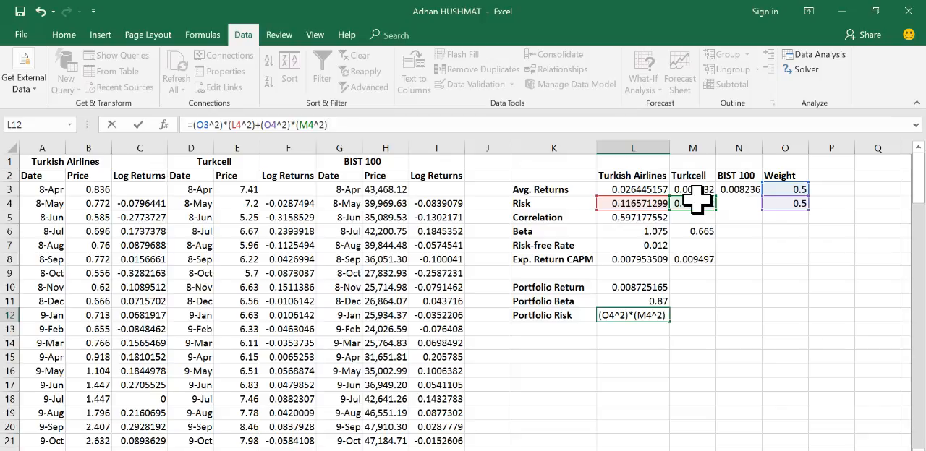
Step: Extend the portfolio risk formula in L12 with twice the product of both weights, +2*O3*O4
{"action": "type", "text": "+"}
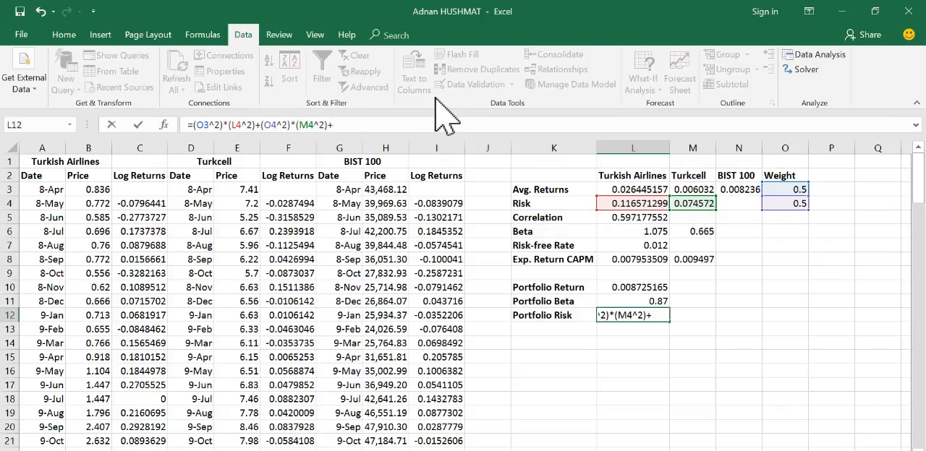
{"action": "type", "text": "c"}
{"action": "key", "text": "BackSpace"}
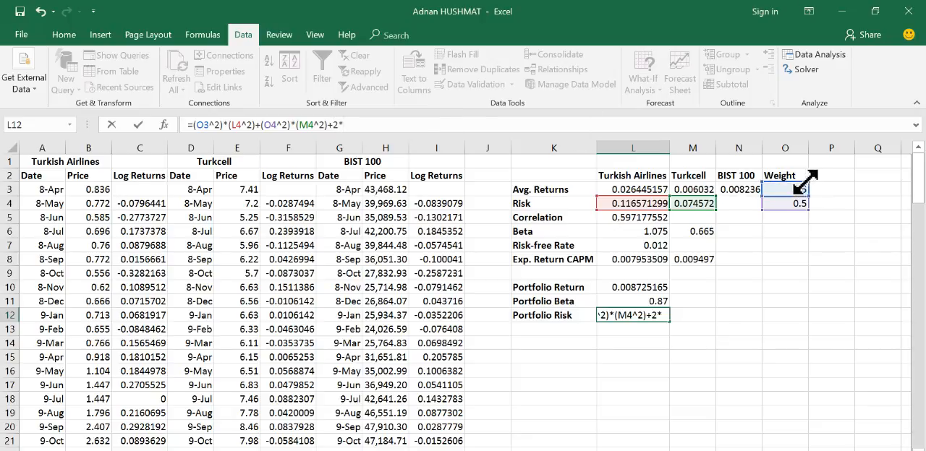
{"action": "left_click", "coordinate": [794, 188]}
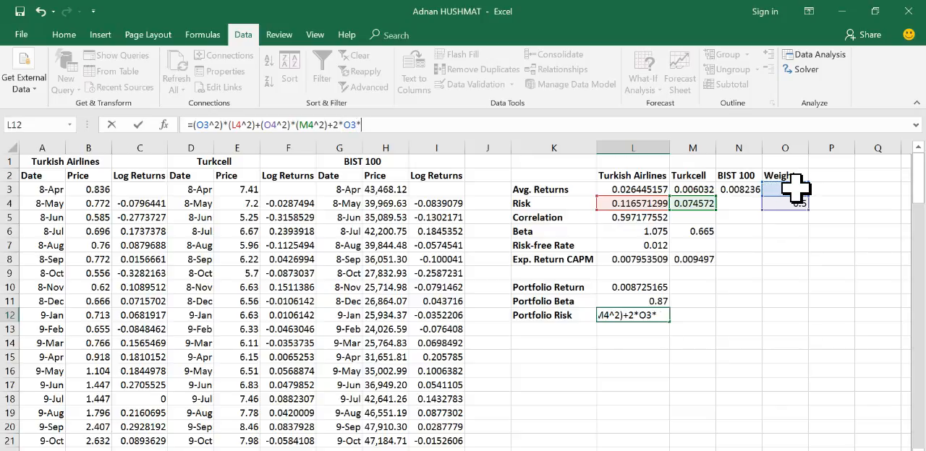
{"action": "left_click", "coordinate": [793, 205]}
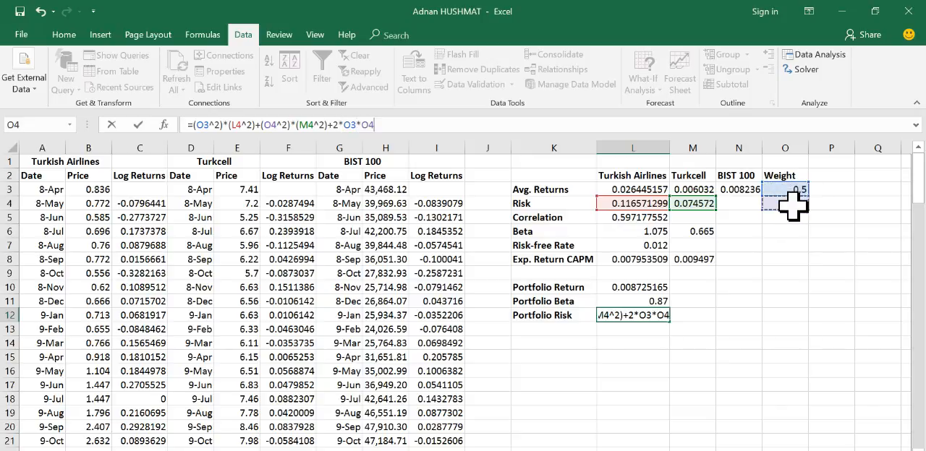
{"action": "type", "text": "*"}
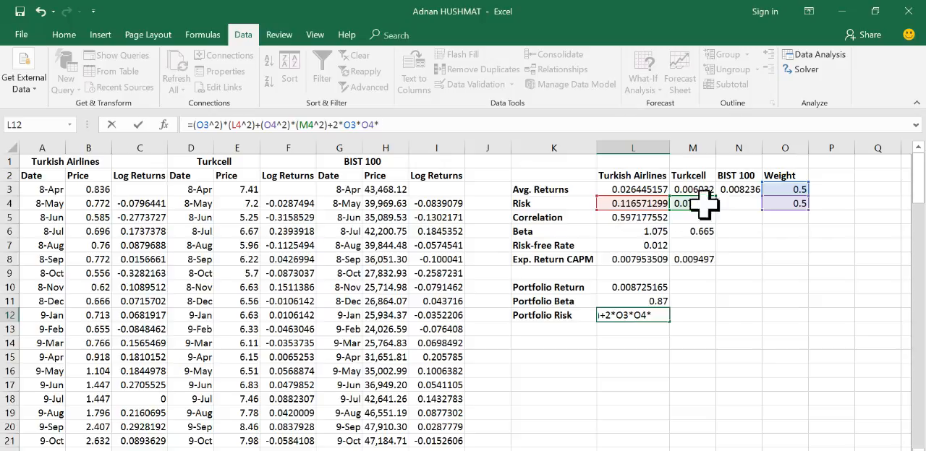
Step: Complete the portfolio risk formula in L12 by multiplying the last term by both risks and the correlation, *L4*M4*L5
{"action": "left_click", "coordinate": [640, 206]}
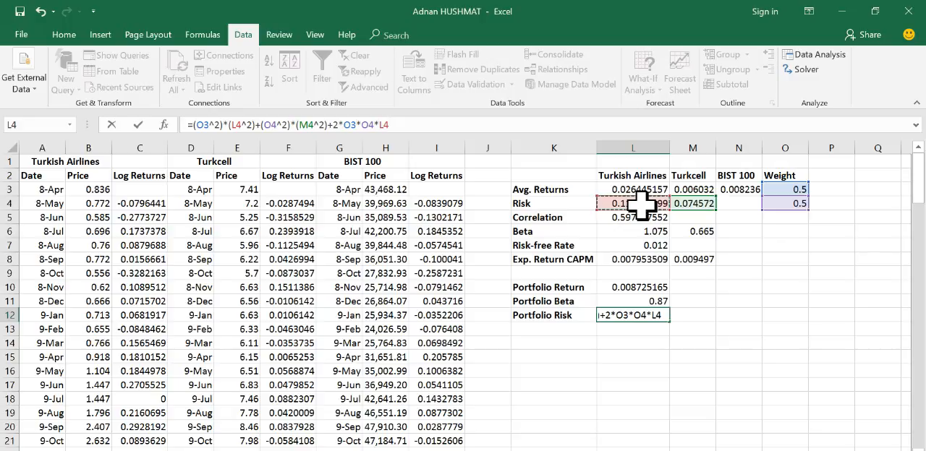
{"action": "type", "text": "*"}
{"action": "left_click", "coordinate": [693, 205]}
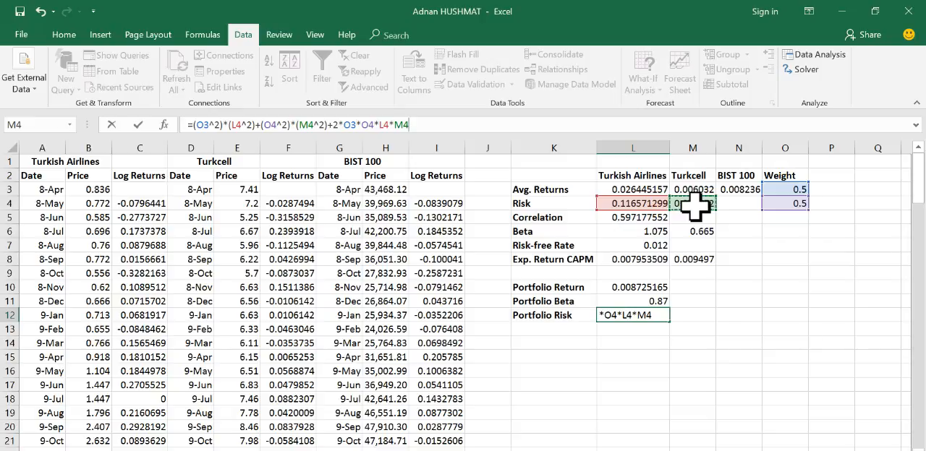
{"action": "type", "text": "*"}
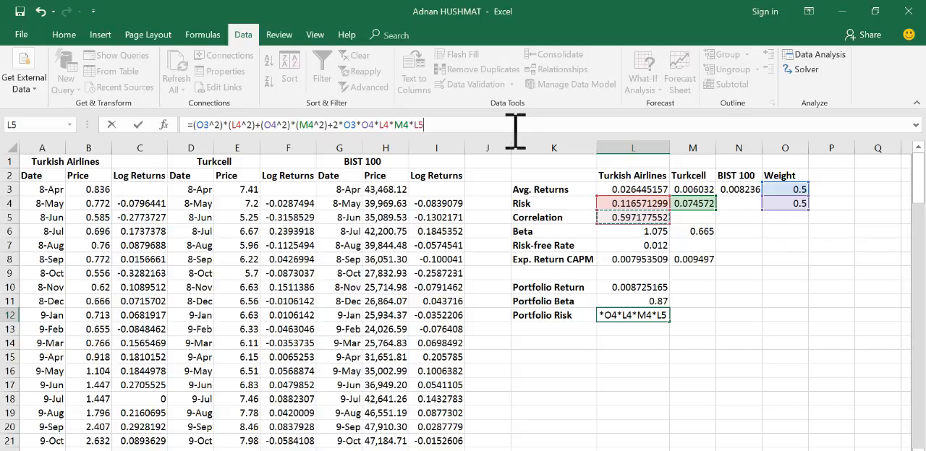
{"action": "key", "text": "Return"}
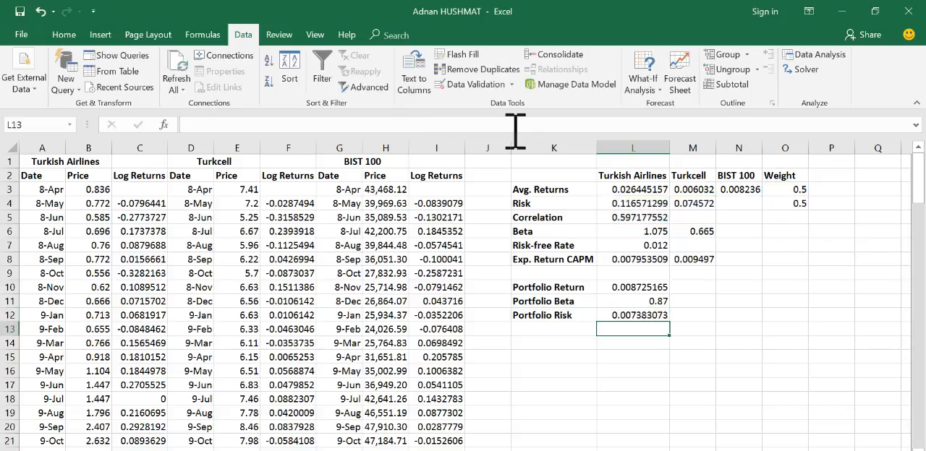
Step: Compare the portfolio risk in L12 with the portfolio return in L10, and review the CAPM expected returns and the correlation behind them
{"action": "left_click", "coordinate": [649, 317]}
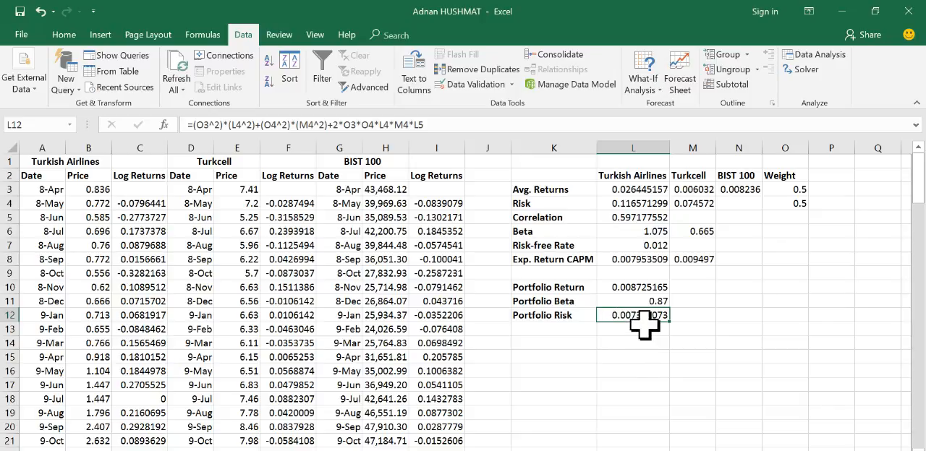
{"action": "left_click", "coordinate": [640, 287]}
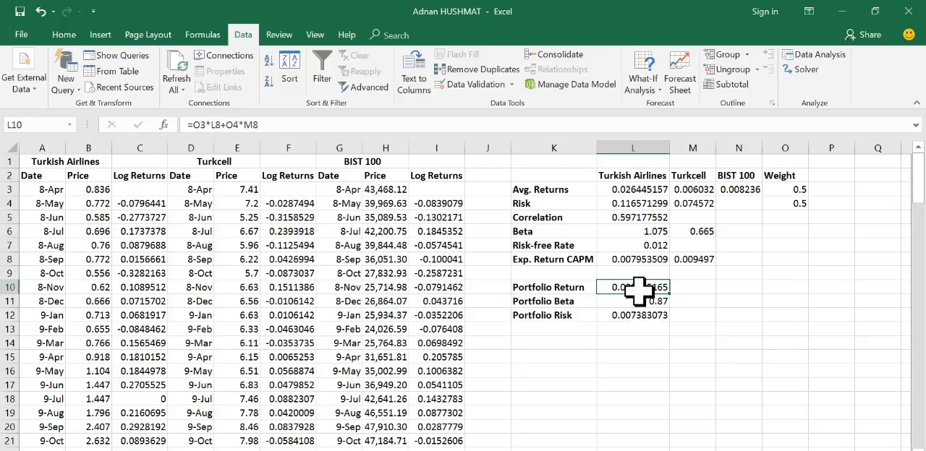
{"action": "left_click", "coordinate": [636, 262]}
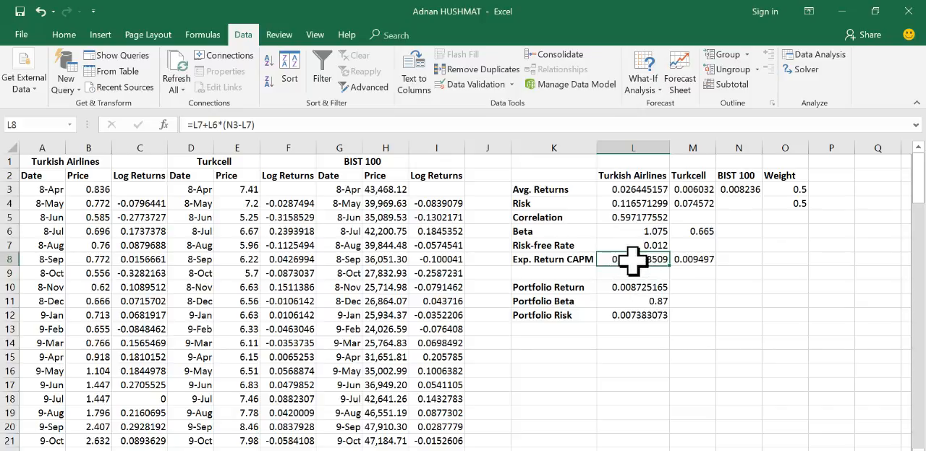
{"action": "left_click", "coordinate": [691, 262]}
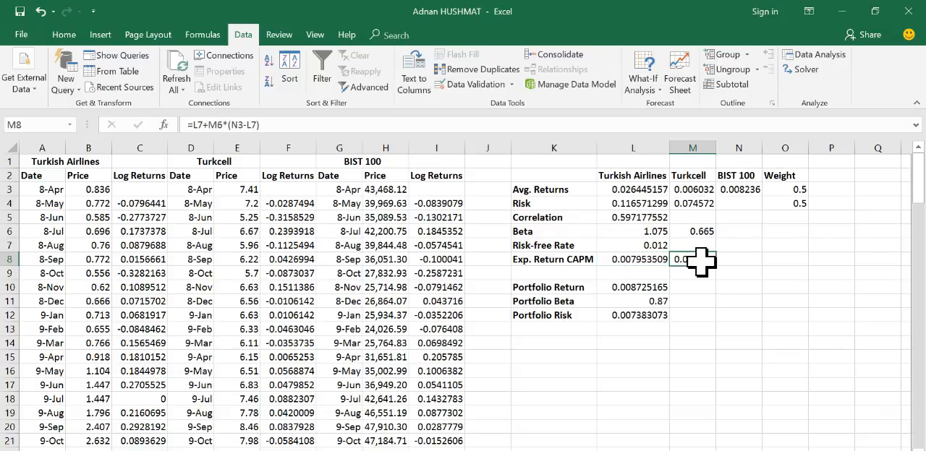
{"action": "left_click", "coordinate": [631, 286]}
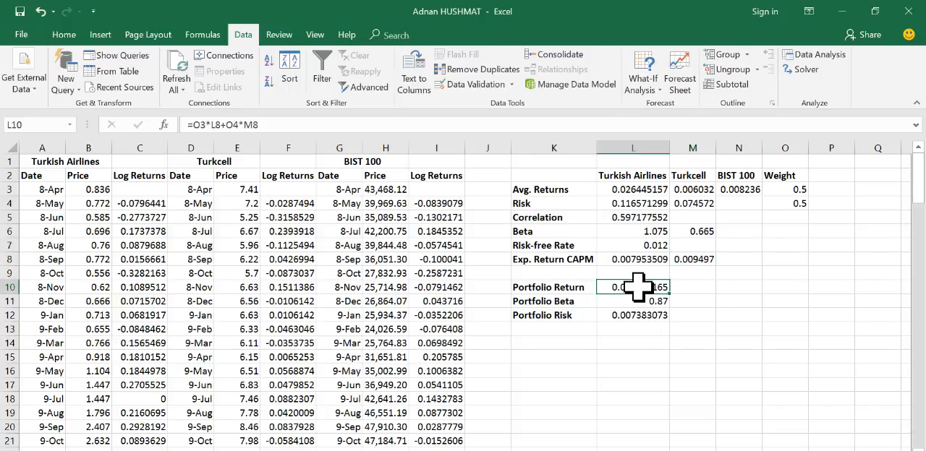
{"action": "left_click", "coordinate": [630, 315]}
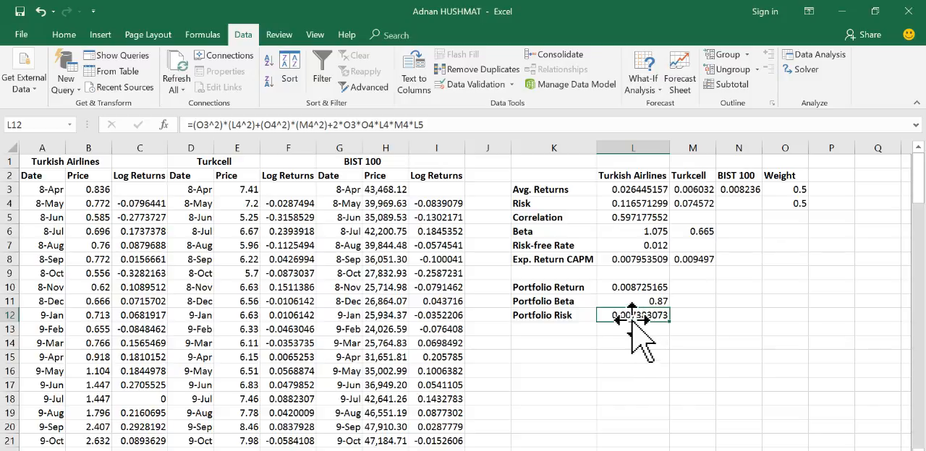
{"action": "left_click", "coordinate": [622, 288]}
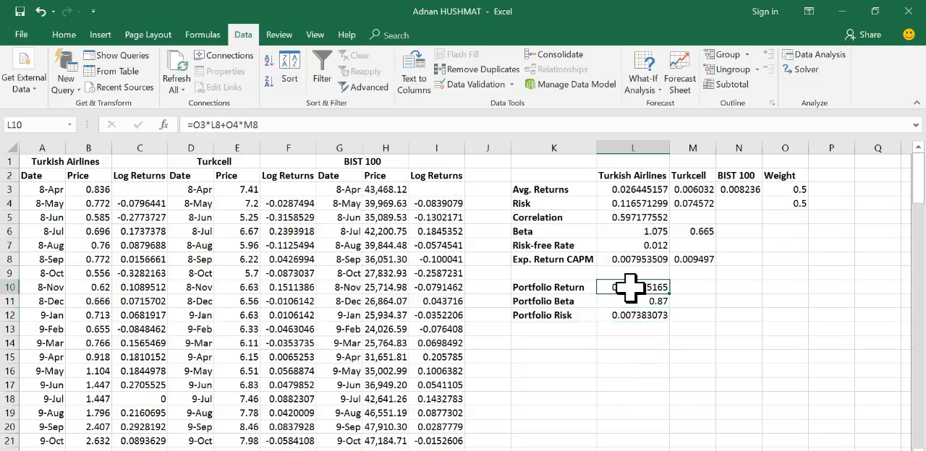
{"action": "left_click", "coordinate": [634, 320]}
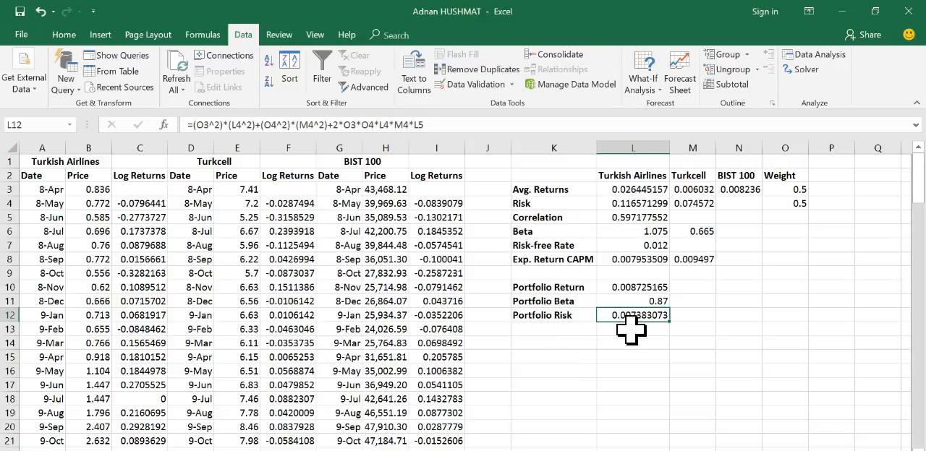
{"action": "left_click", "coordinate": [626, 217]}
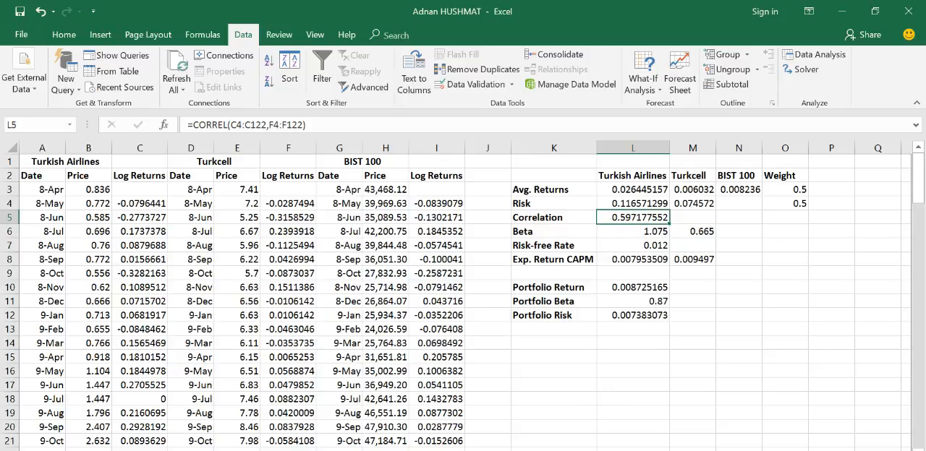
{"action": "mouse_move", "coordinate": [518, 450]}
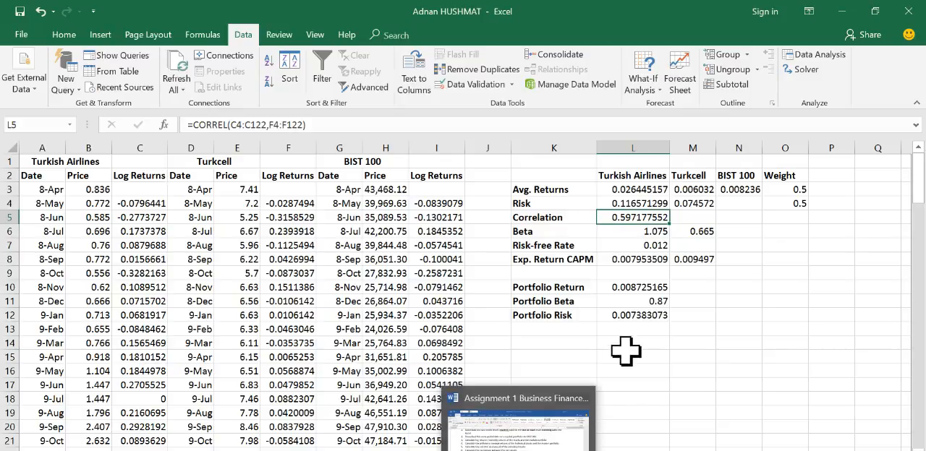